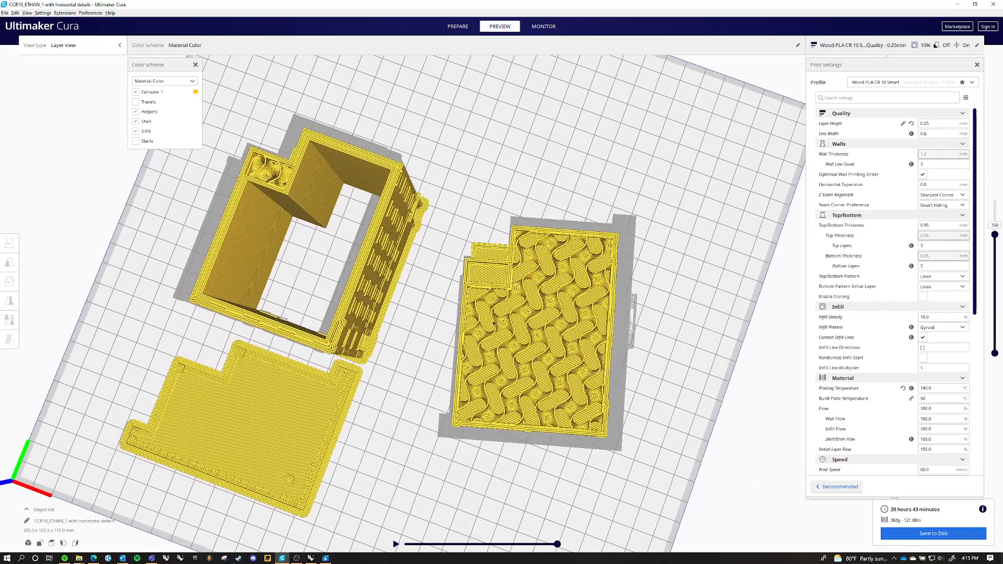
Examine the sliced building parts and their infill in the layer preview, and switch to Rhino
{"action": "right_click_drag", "start_coordinate": [417, 374], "coordinate": [430, 276]}
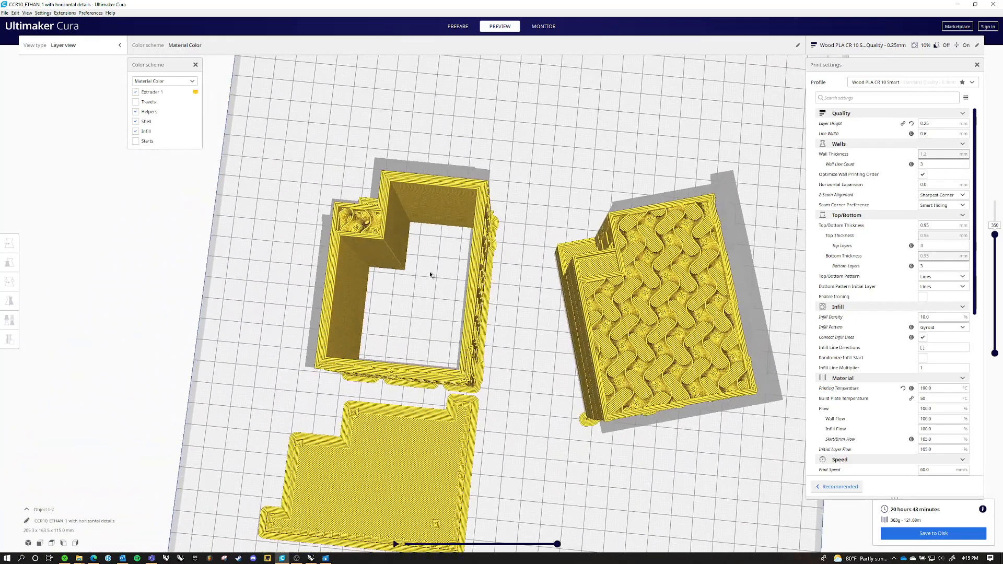
{"action": "middle_click_drag", "start_coordinate": [685, 334], "coordinate": [617, 308]}
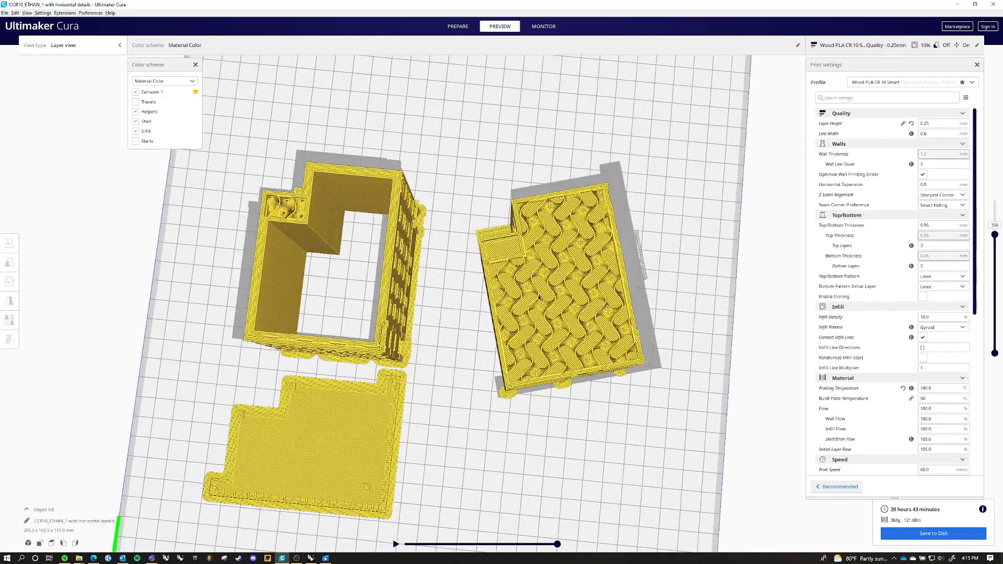
{"action": "right_click_drag", "start_coordinate": [617, 307], "coordinate": [586, 242]}
{"action": "scroll", "coordinate": [610, 199], "scroll_direction": "up", "scroll_amount": 2}
{"action": "scroll", "coordinate": [610, 199], "scroll_direction": "up", "scroll_amount": 1}
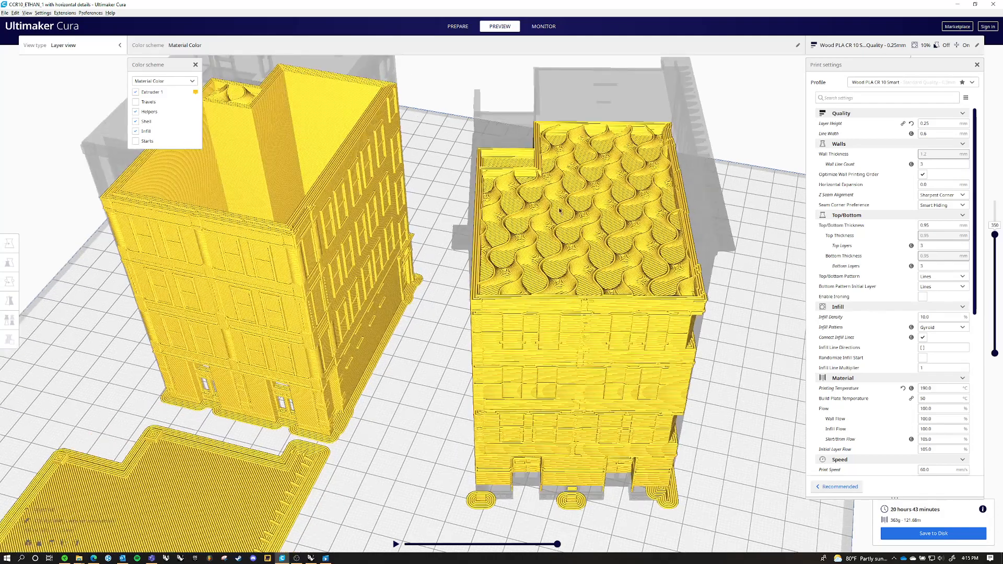
{"action": "left_click", "coordinate": [958, 4]}
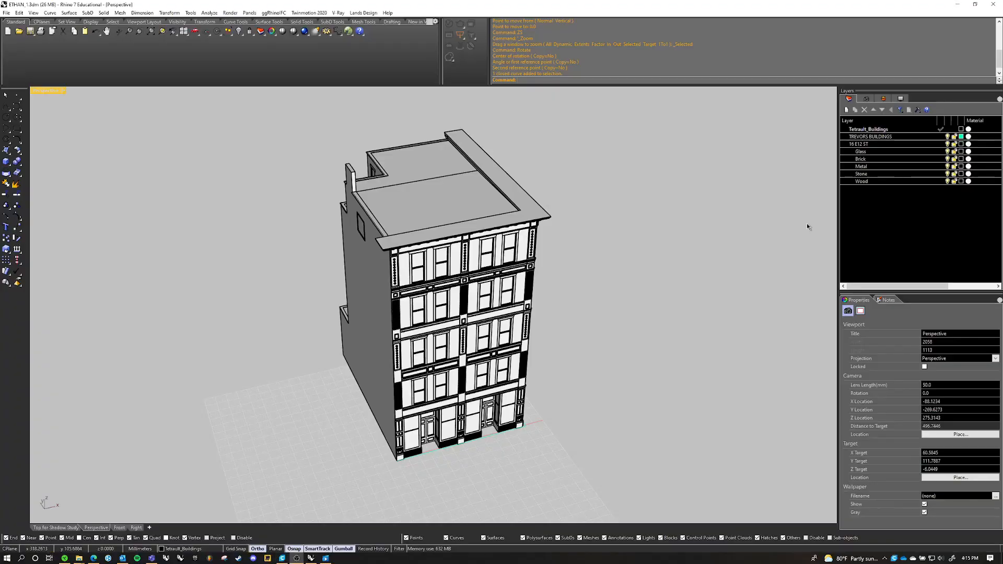
Examine the building model's front facade, side wall and roof in the perspective view
{"action": "right_click_drag", "start_coordinate": [494, 298], "coordinate": [499, 271]}
{"action": "right_click_drag", "start_coordinate": [498, 206], "coordinate": [489, 244], "text": "shift"}
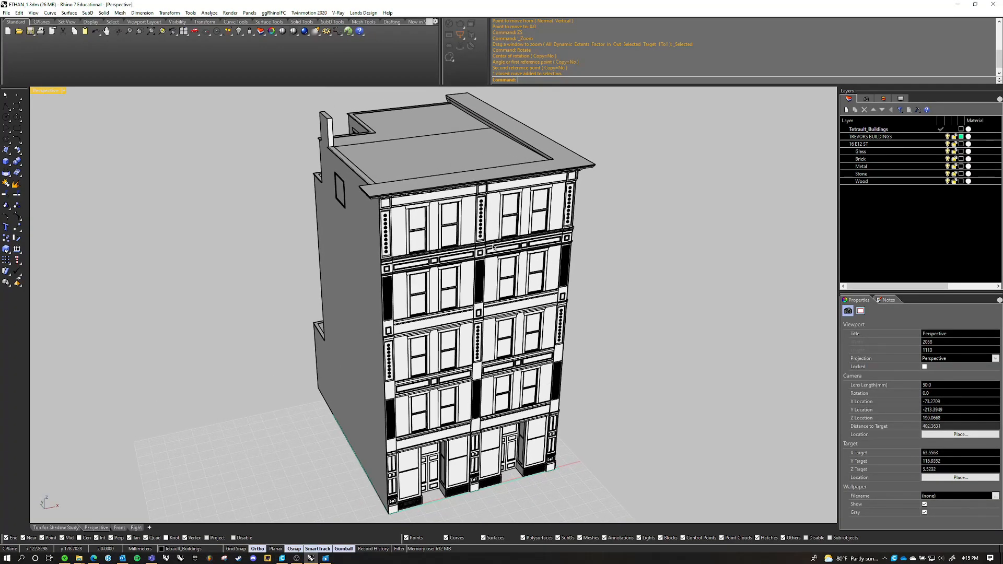
{"action": "scroll", "coordinate": [489, 244], "scroll_direction": "down", "scroll_amount": 3}
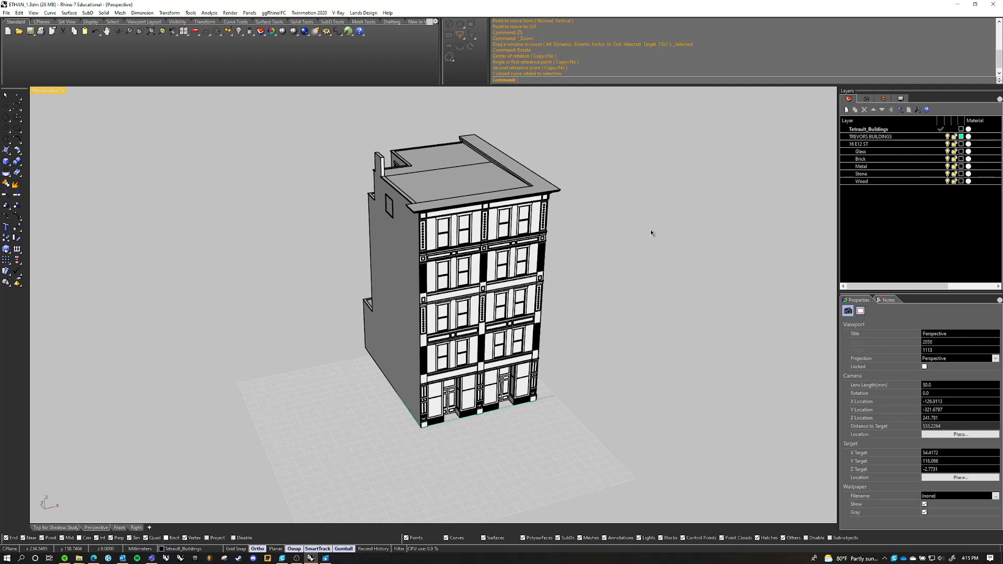
{"action": "left_click_drag", "start_coordinate": [563, 74], "coordinate": [516, 67]}
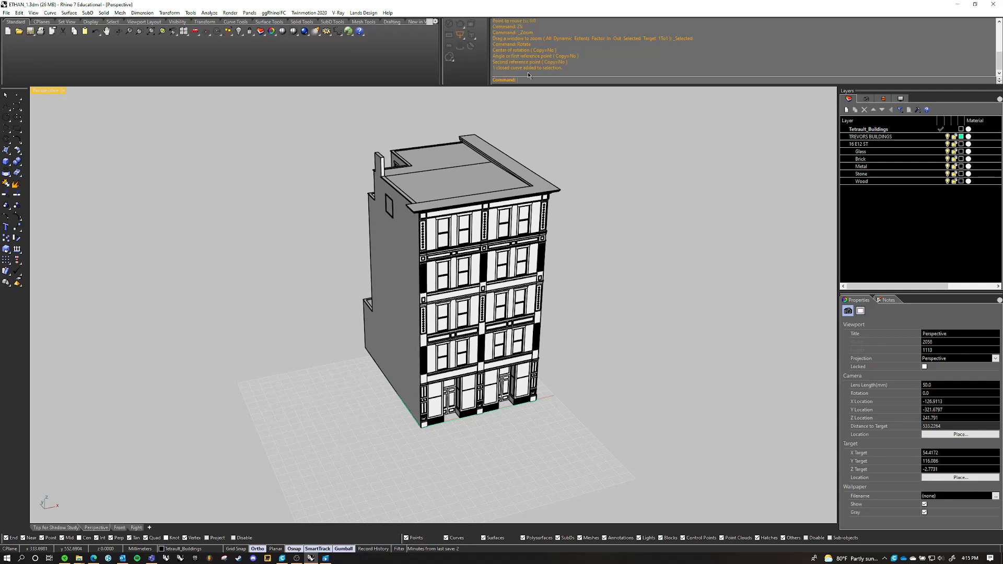
{"action": "scroll", "coordinate": [525, 64], "scroll_direction": "up", "scroll_amount": 1}
{"action": "scroll", "coordinate": [471, 261], "scroll_direction": "down", "scroll_amount": 4}
{"action": "right_click_drag", "start_coordinate": [504, 267], "coordinate": [523, 258]}
{"action": "scroll", "coordinate": [500, 259], "scroll_direction": "up", "scroll_amount": 3}
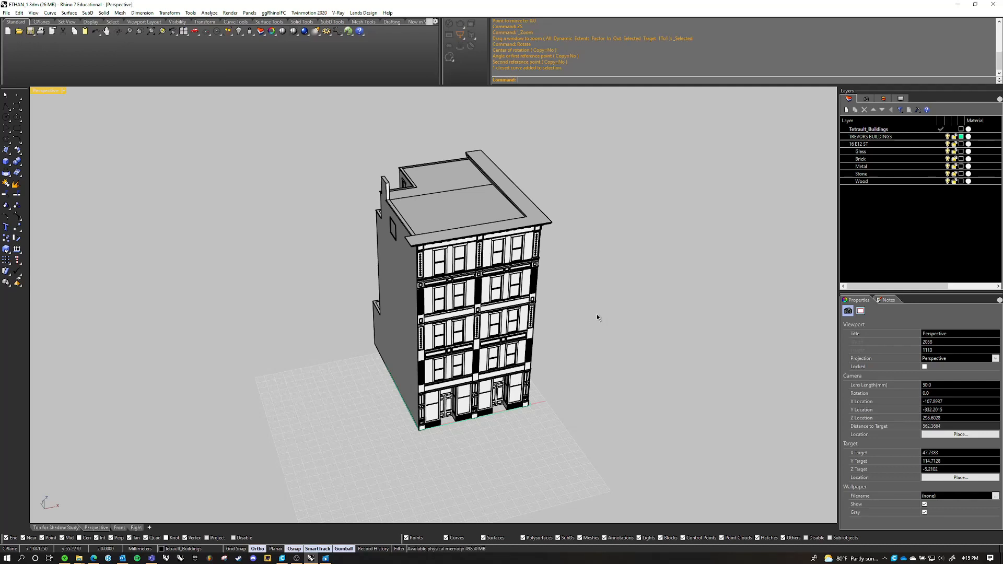
Delete the closed footprint curve along the base of the building
{"action": "scroll", "coordinate": [489, 376], "scroll_direction": "up", "scroll_amount": 3}
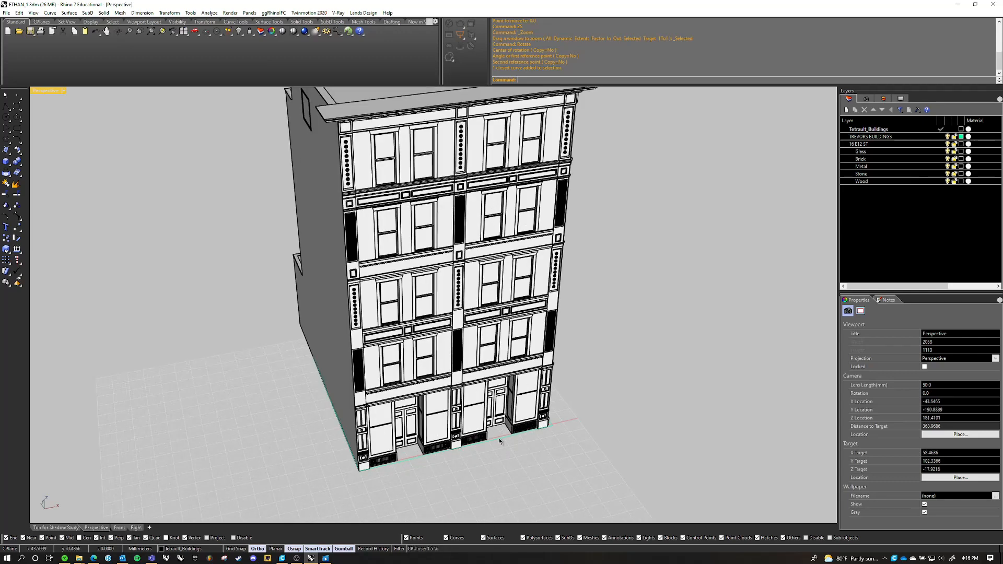
{"action": "left_click", "coordinate": [500, 441]}
{"action": "key", "text": "Delete"}
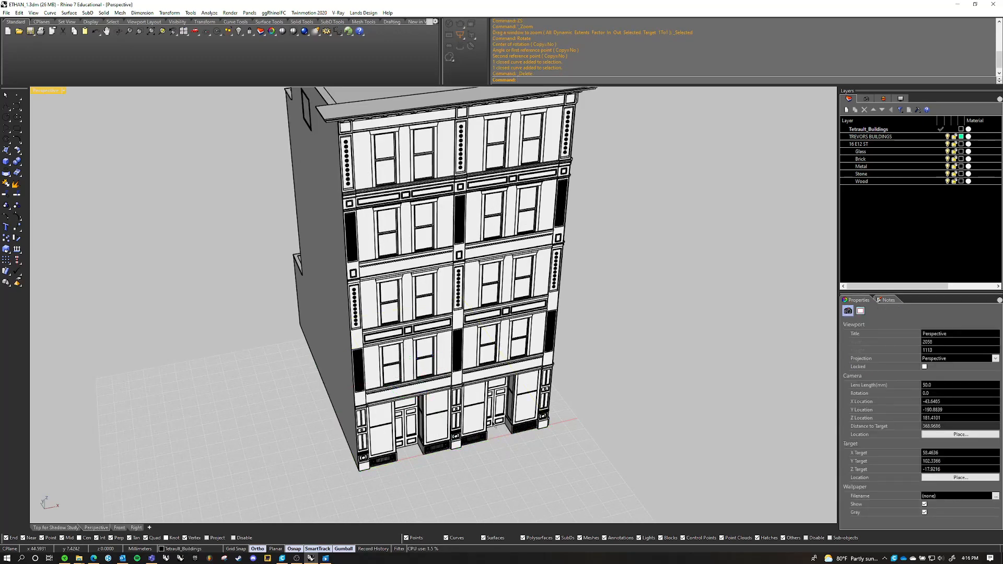
Create a horizontal rectangular clipping plane on the ground beside the building for the perspective view
{"action": "scroll", "coordinate": [477, 332], "scroll_direction": "down", "scroll_amount": 5}
{"action": "right_click_drag", "start_coordinate": [473, 319], "coordinate": [384, 308]}
{"action": "scroll", "coordinate": [349, 327], "scroll_direction": "up", "scroll_amount": 5}
{"action": "scroll", "coordinate": [412, 288], "scroll_direction": "down", "scroll_amount": 5}
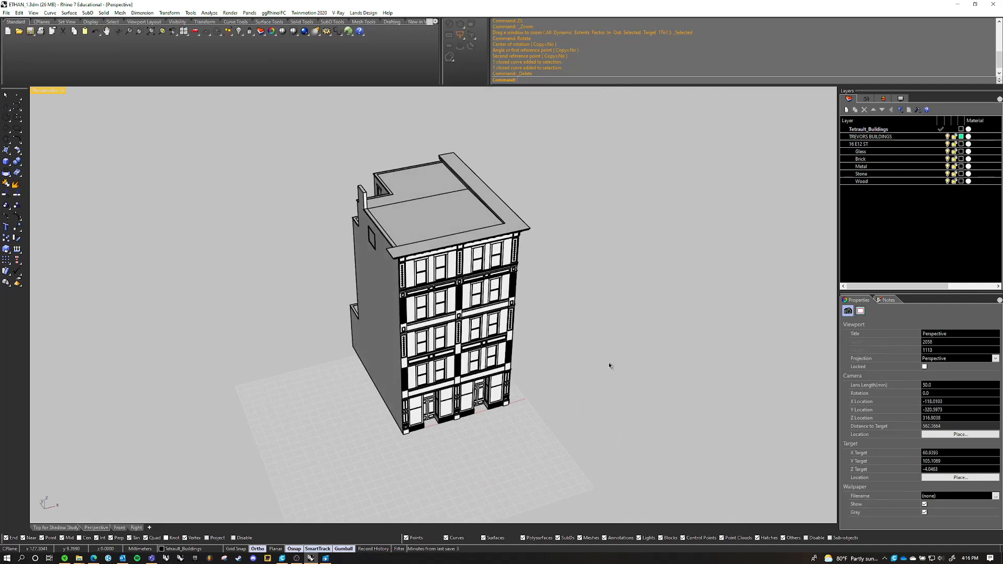
{"action": "type", "text": "ClippingPlane"}
{"action": "key", "text": "Return"}
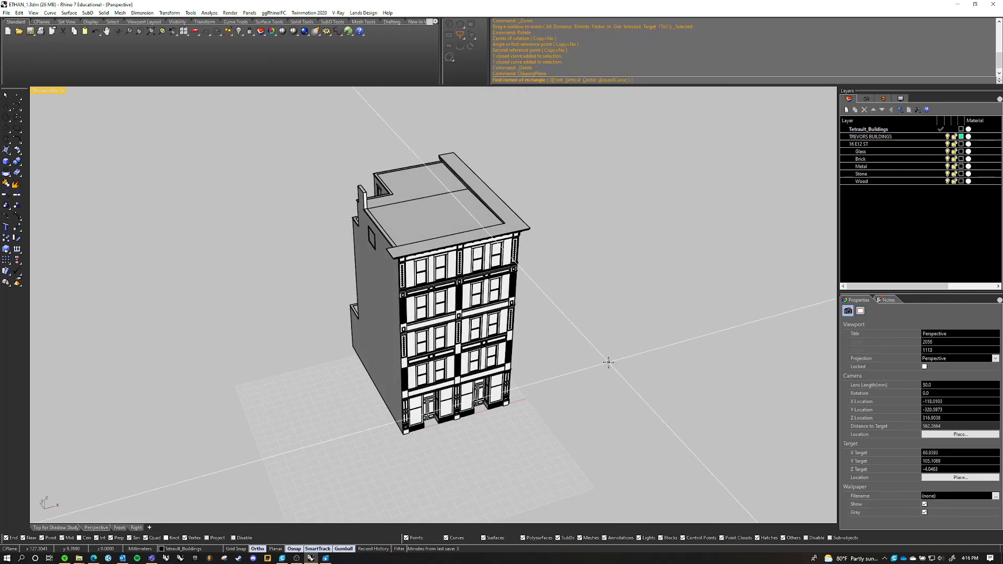
{"action": "left_click", "coordinate": [685, 309]}
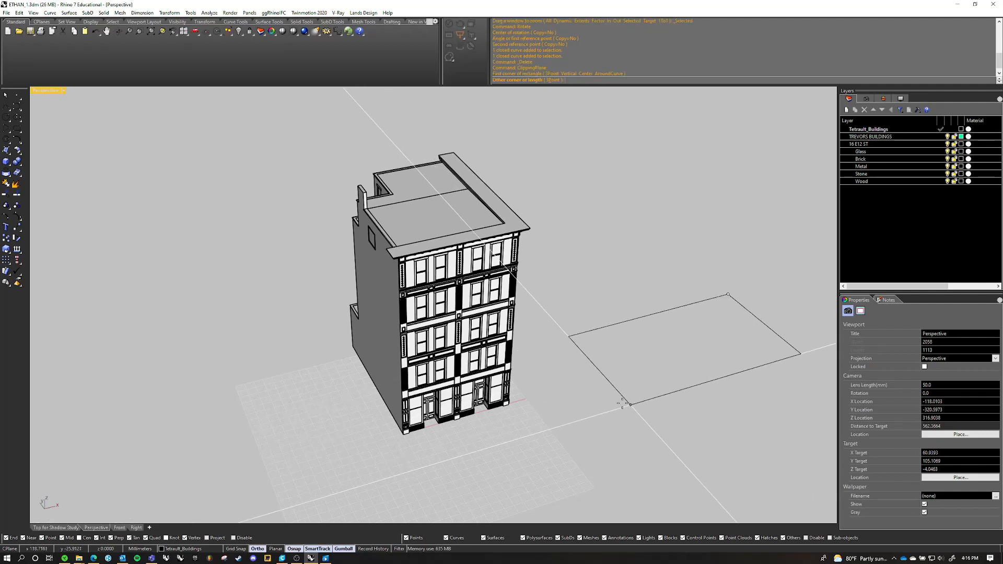
{"action": "left_click", "coordinate": [684, 369]}
{"action": "left_click", "coordinate": [576, 335]}
{"action": "right_click_drag", "start_coordinate": [575, 329], "coordinate": [500, 317], "text": "shift"}
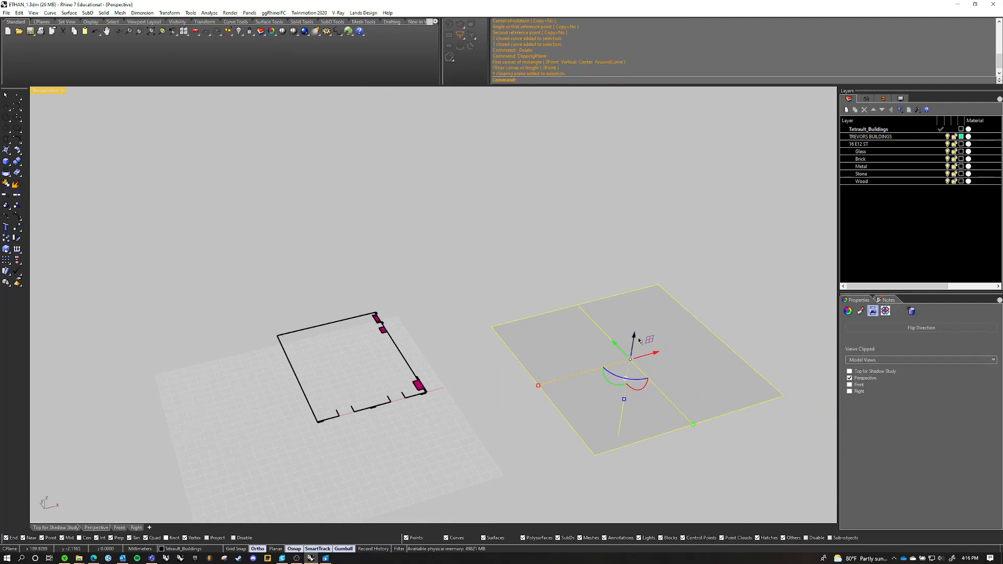
Raise the clipping plane vertically so that it sections the building above the ground-floor storefront
{"action": "left_click_drag", "start_coordinate": [634, 339], "coordinate": [638, 331]}
{"action": "right_click_drag", "start_coordinate": [537, 289], "coordinate": [522, 347]}
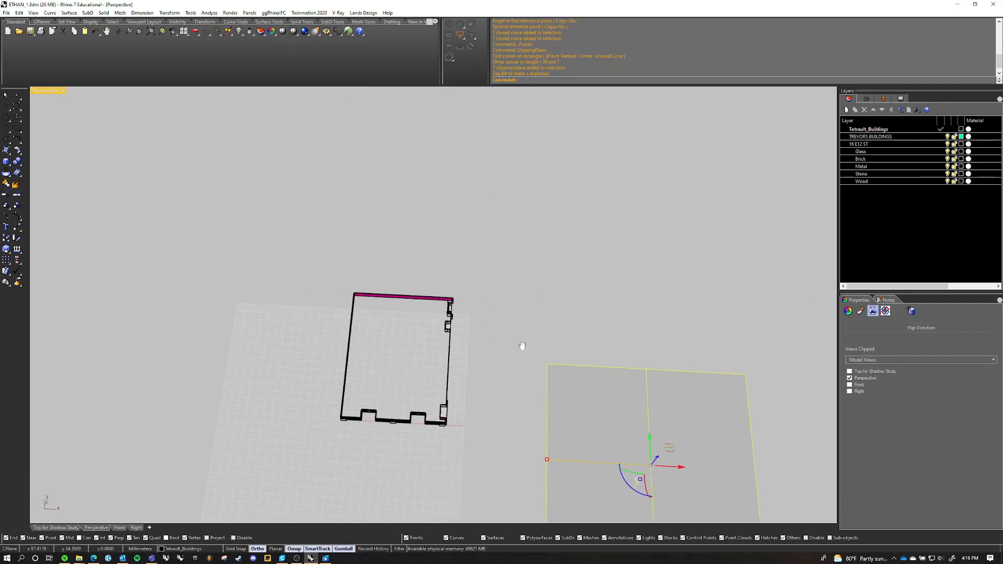
{"action": "scroll", "coordinate": [461, 361], "scroll_direction": "up", "scroll_amount": 6}
{"action": "right_click_drag", "start_coordinate": [460, 361], "coordinate": [324, 313]}
{"action": "scroll", "coordinate": [418, 298], "scroll_direction": "down", "scroll_amount": 4}
{"action": "left_click_drag", "start_coordinate": [644, 222], "coordinate": [657, 162]}
Explode the building's block instance into its individual objects with ExplodeBlock
{"action": "scroll", "coordinate": [461, 282], "scroll_direction": "down", "scroll_amount": 4}
{"action": "right_click_drag", "start_coordinate": [465, 201], "coordinate": [429, 243], "text": "shift"}
{"action": "scroll", "coordinate": [374, 293], "scroll_direction": "up", "scroll_amount": 7}
{"action": "right_click_drag", "start_coordinate": [374, 292], "coordinate": [412, 270]}
{"action": "left_click", "coordinate": [424, 346]}
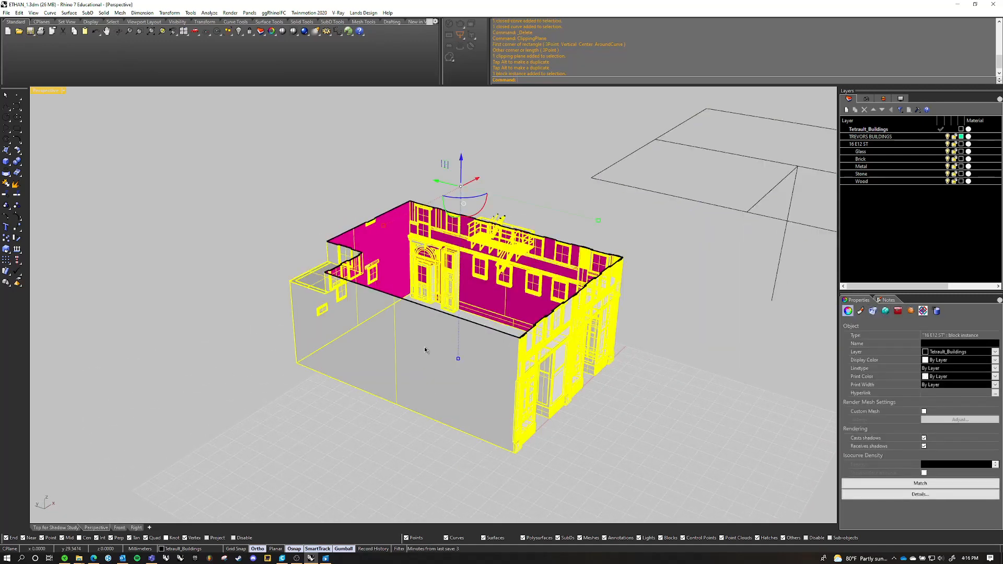
{"action": "left_click", "coordinate": [419, 331]}
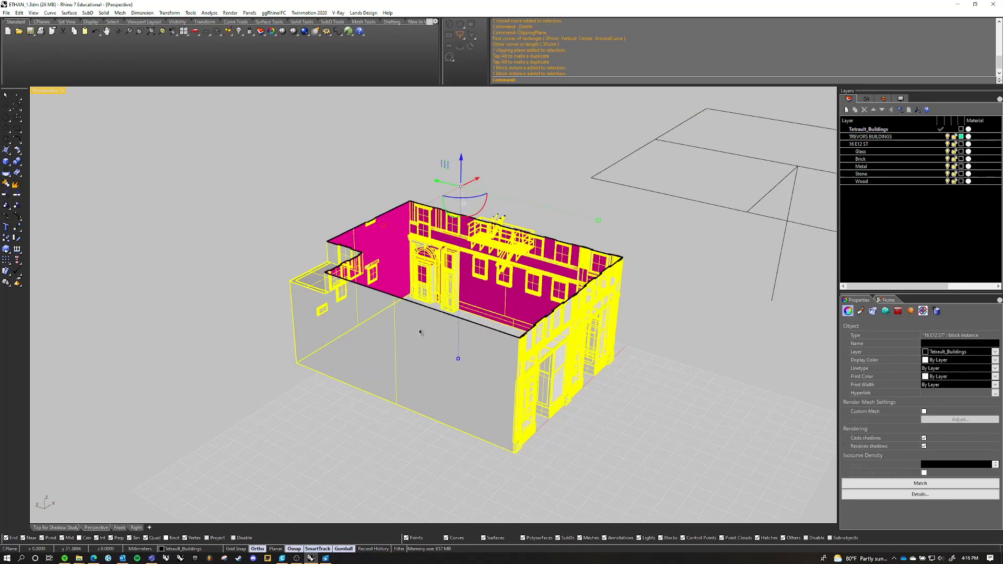
{"action": "type", "text": "ExplodeBlock"}
{"action": "key", "text": "Return"}
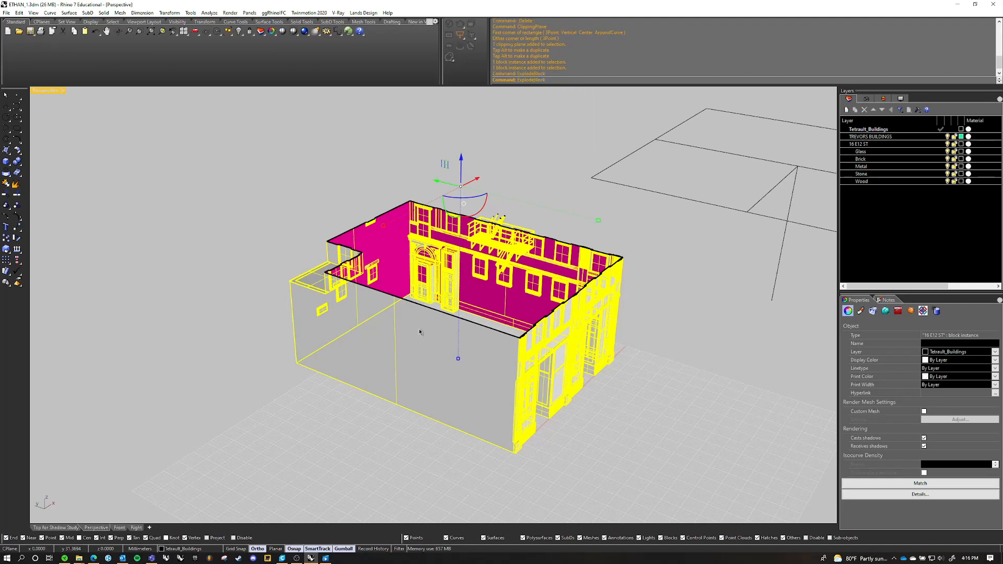
{"action": "key", "text": "Escape"}
Select the building's brick shell and check its object type and its walls at the section cut
{"action": "left_click", "coordinate": [430, 352]}
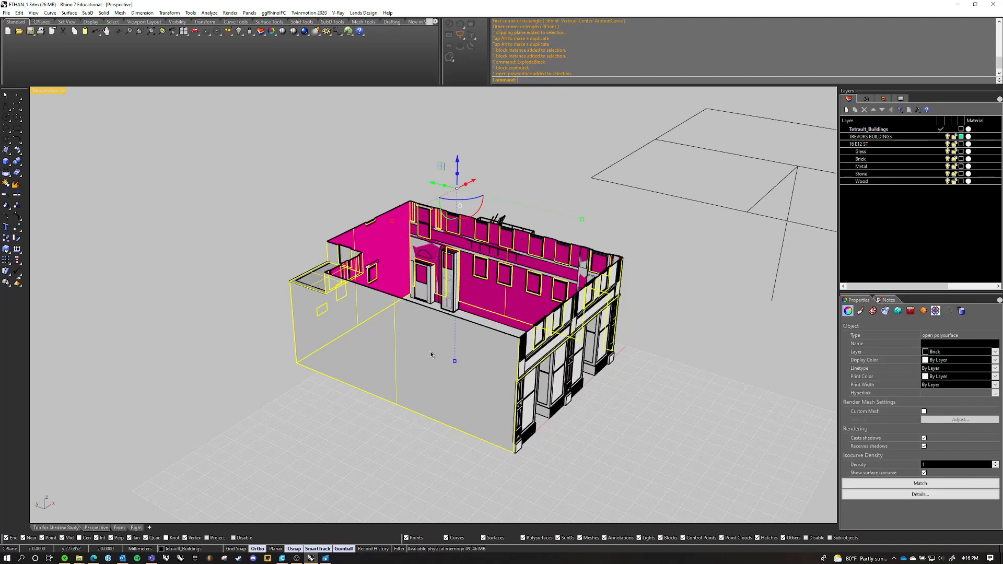
{"action": "right_click_drag", "start_coordinate": [431, 351], "coordinate": [883, 334]}
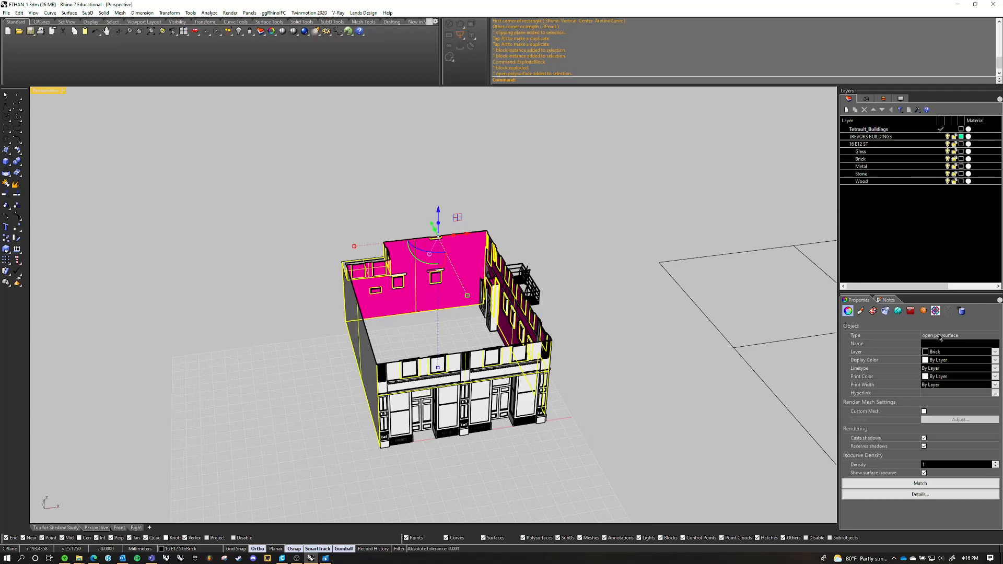
{"action": "scroll", "coordinate": [486, 280], "scroll_direction": "down", "scroll_amount": 2}
{"action": "right_click_drag", "start_coordinate": [483, 281], "coordinate": [450, 407]}
{"action": "scroll", "coordinate": [418, 386], "scroll_direction": "up", "scroll_amount": 7}
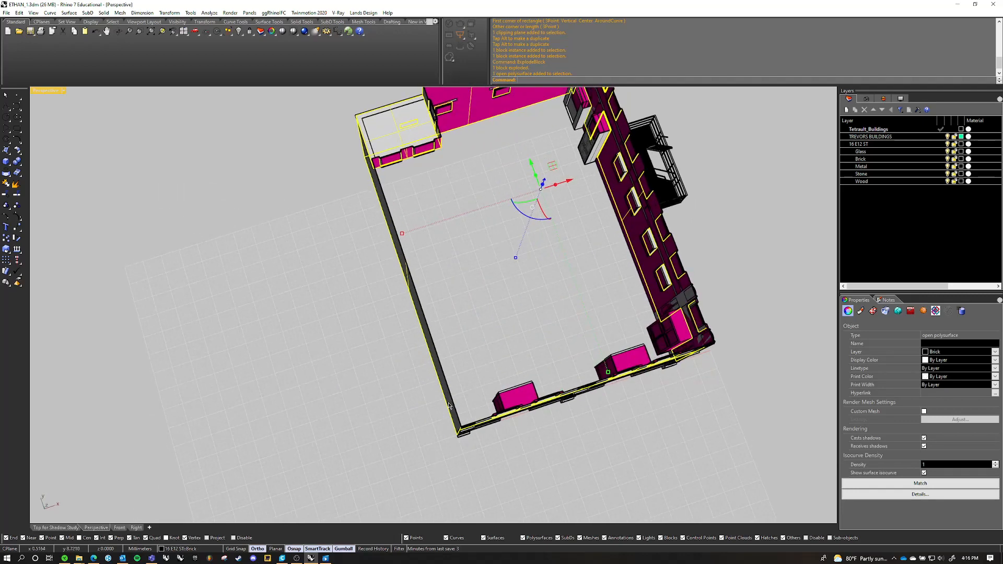
{"action": "scroll", "coordinate": [448, 405], "scroll_direction": "up", "scroll_amount": 2}
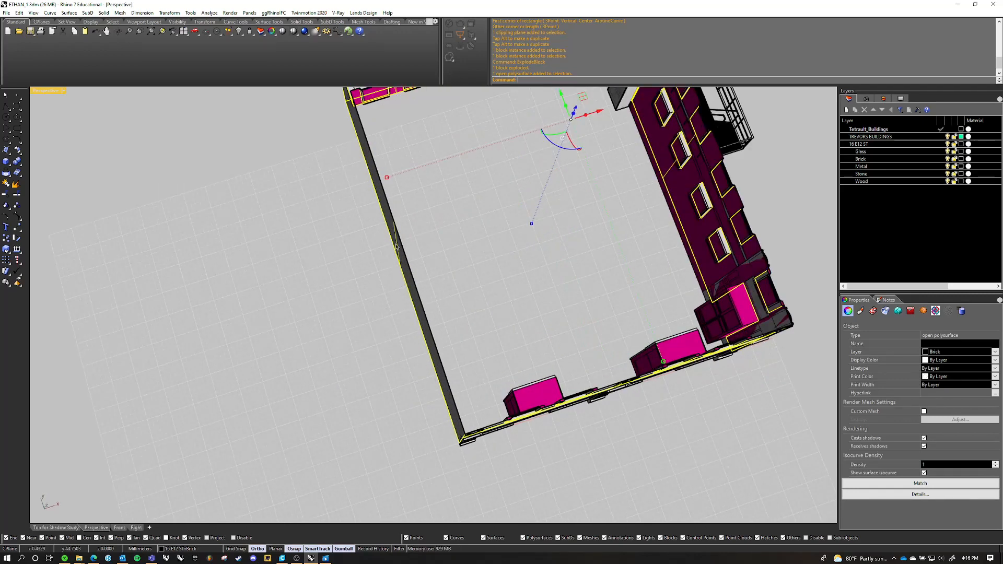
{"action": "right_click_drag", "start_coordinate": [459, 275], "coordinate": [454, 268]}
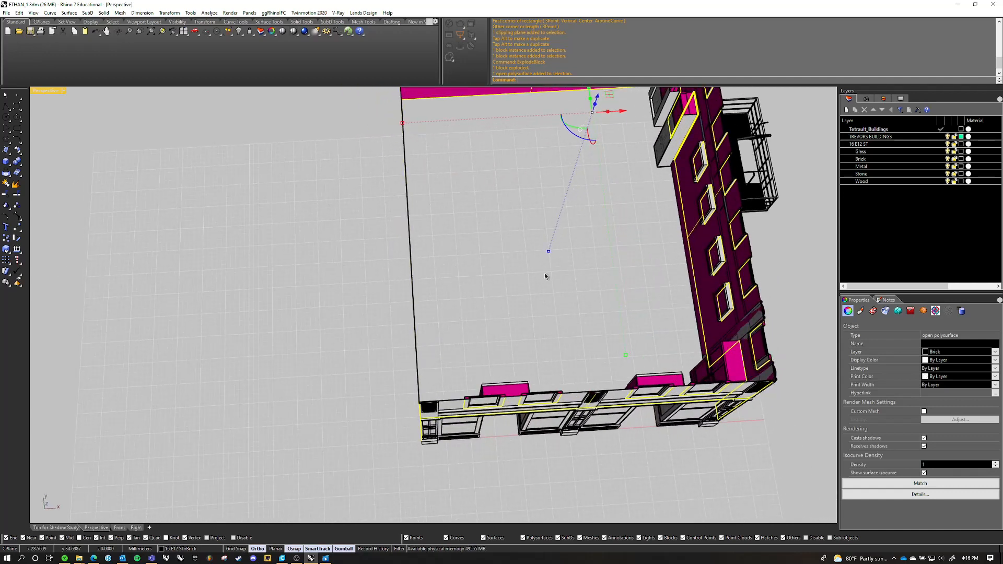
{"action": "key", "text": "Escape"}
Draw a tall, narrow solid box on the floor inside the sectioned building
{"action": "scroll", "coordinate": [545, 274], "scroll_direction": "down", "scroll_amount": 5}
{"action": "right_click_drag", "start_coordinate": [483, 282], "coordinate": [400, 310]}
{"action": "scroll", "coordinate": [400, 310], "scroll_direction": "up", "scroll_amount": 3}
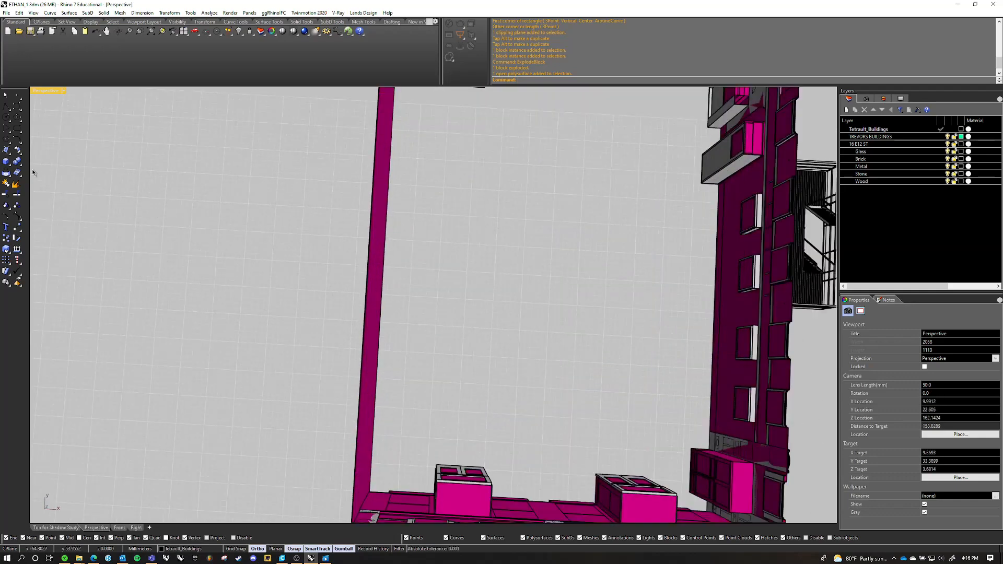
{"action": "left_click", "coordinate": [6, 162]}
{"action": "left_click", "coordinate": [475, 197]}
{"action": "left_click", "coordinate": [441, 343]}
{"action": "mouse_move", "coordinate": [441, 342]}
{"action": "right_mouse_down"}
{"action": "mouse_move", "coordinate": [505, 303]}
{"action": "mouse_move", "coordinate": [463, 245]}
{"action": "mouse_move", "coordinate": [534, 250]}
{"action": "right_mouse_up"}
{"action": "left_click", "coordinate": [525, 279]}
{"action": "scroll", "coordinate": [471, 248], "scroll_direction": "up", "scroll_amount": 6}
Select the box inside the building and check its object type for comparison with the brick shell
{"action": "left_click", "coordinate": [535, 249]}
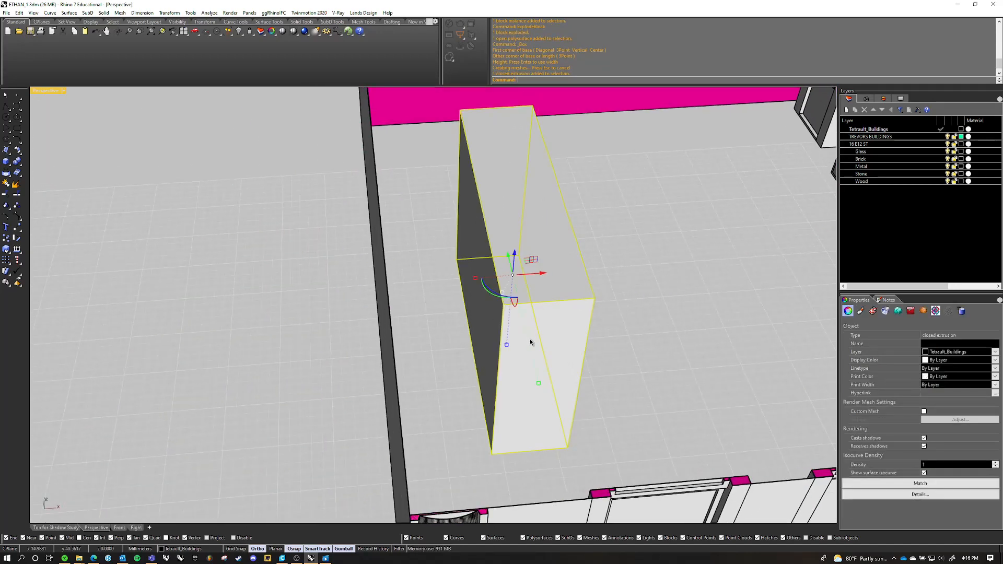
{"action": "left_click", "coordinate": [616, 282]}
{"action": "scroll", "coordinate": [609, 272], "scroll_direction": "down", "scroll_amount": 4}
{"action": "right_click_drag", "start_coordinate": [606, 269], "coordinate": [566, 298]}
{"action": "left_click", "coordinate": [567, 298]}
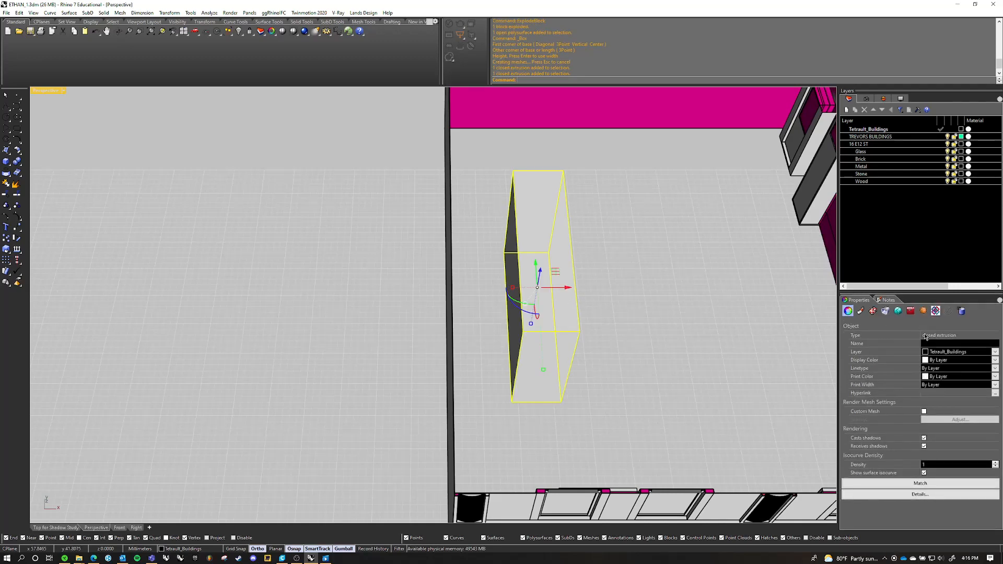
{"action": "left_click", "coordinate": [594, 321]}
Delete the box from inside the building
{"action": "right_click_drag", "start_coordinate": [594, 322], "coordinate": [549, 272], "text": "shift"}
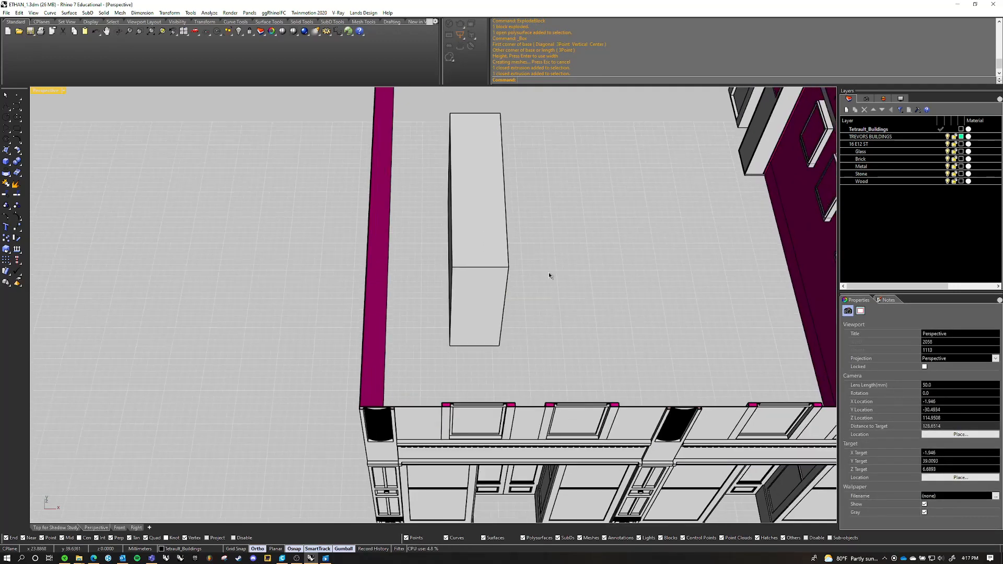
{"action": "left_click", "coordinate": [499, 256]}
{"action": "key", "text": "Delete"}
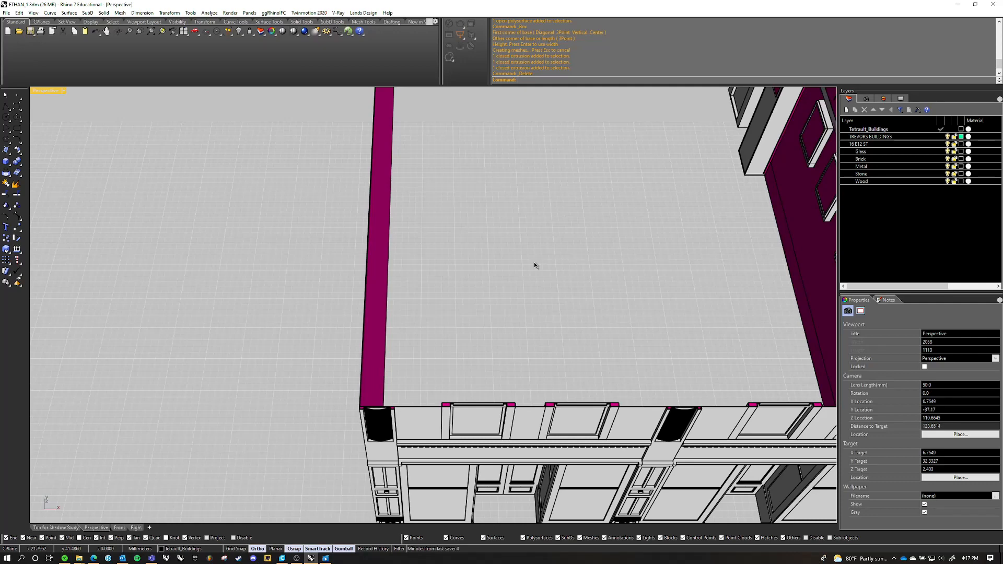
Examine the sectioned building's interior wall faces and cut edges from the front
{"action": "scroll", "coordinate": [392, 259], "scroll_direction": "down", "scroll_amount": 6}
{"action": "right_click_drag", "start_coordinate": [392, 259], "coordinate": [419, 240]}
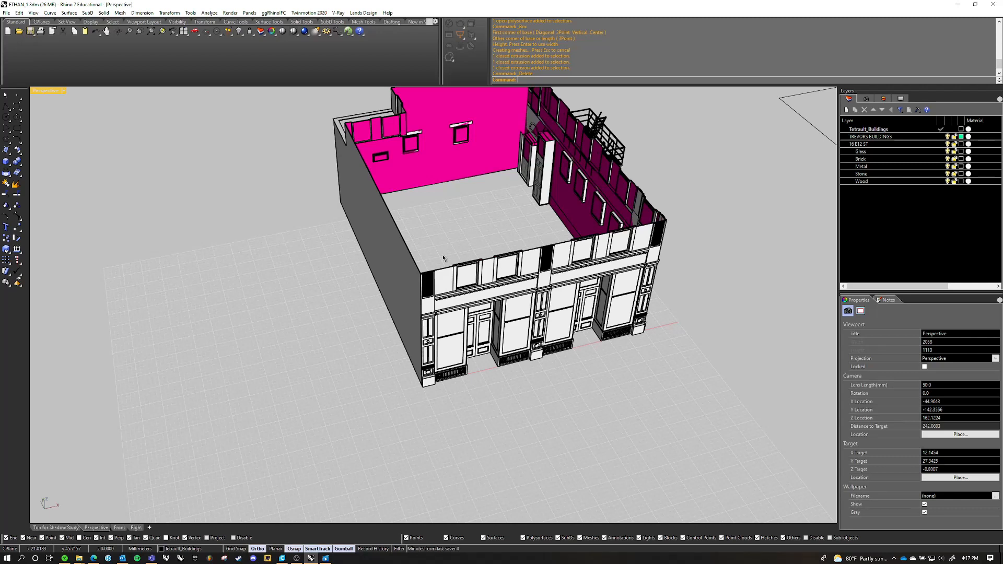
{"action": "right_click_drag", "start_coordinate": [509, 249], "coordinate": [453, 323], "text": "shift"}
{"action": "scroll", "coordinate": [451, 323], "scroll_direction": "down", "scroll_amount": 4}
{"action": "right_click_drag", "start_coordinate": [448, 320], "coordinate": [462, 271]}
{"action": "right_click_drag", "start_coordinate": [462, 272], "coordinate": [474, 276], "text": "shift"}
{"action": "scroll", "coordinate": [473, 273], "scroll_direction": "up", "scroll_amount": 6}
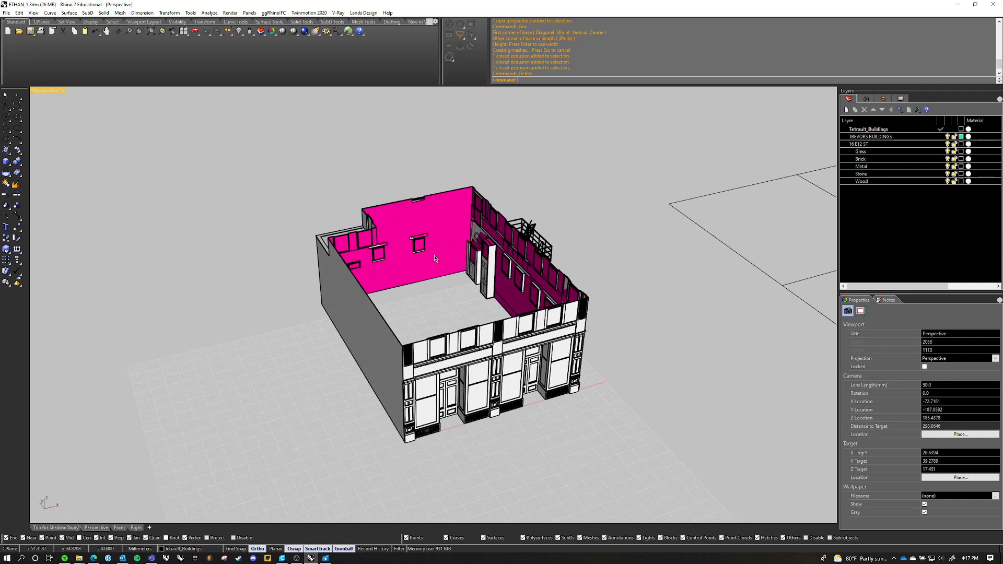
Open the display settings of the perspective viewport and look through the Shaded mode options
{"action": "left_click", "coordinate": [901, 99]}
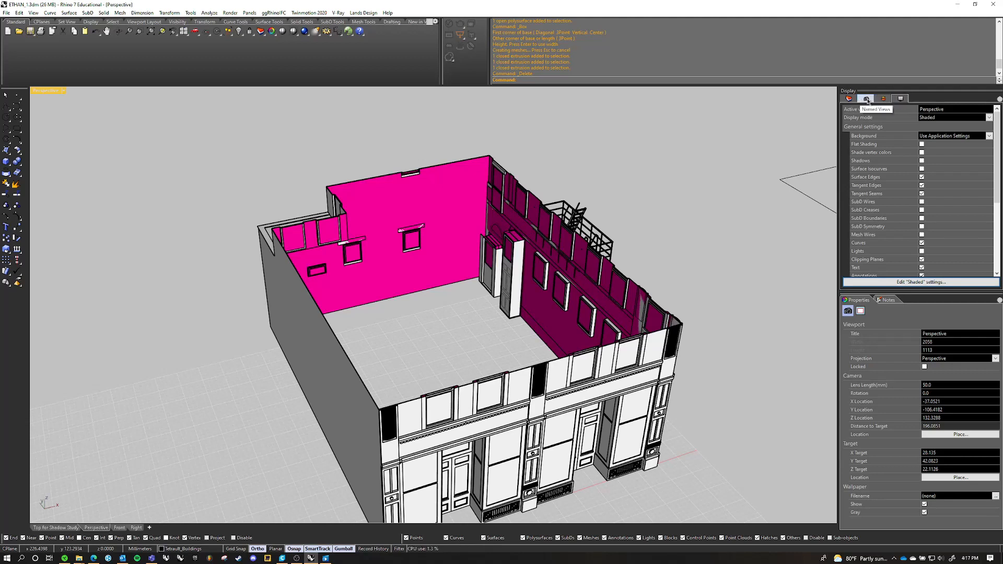
{"action": "left_click", "coordinate": [999, 100]}
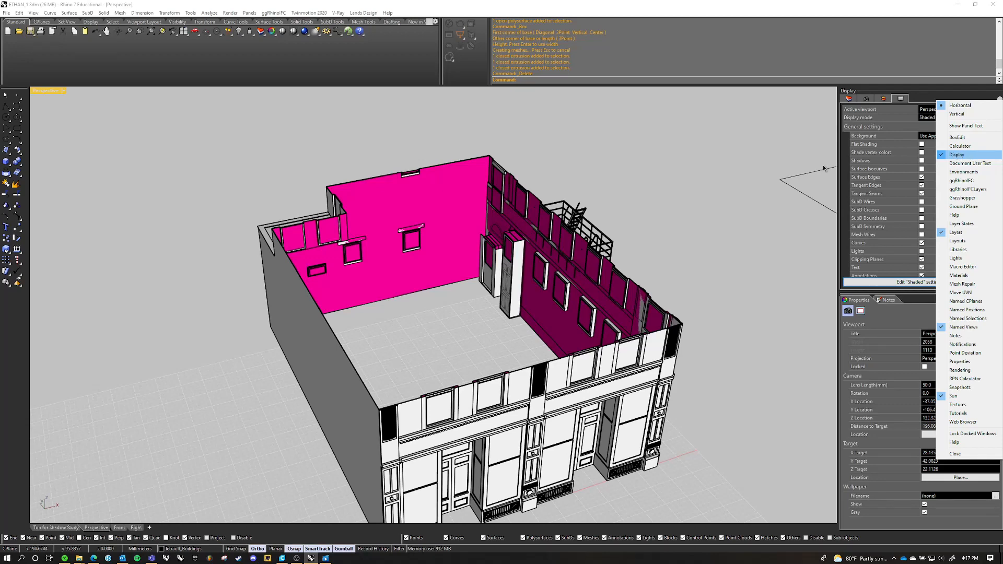
{"action": "left_click", "coordinate": [955, 156]}
{"action": "scroll", "coordinate": [951, 159], "scroll_direction": "down", "scroll_amount": 2}
{"action": "scroll", "coordinate": [933, 150], "scroll_direction": "up", "scroll_amount": 1}
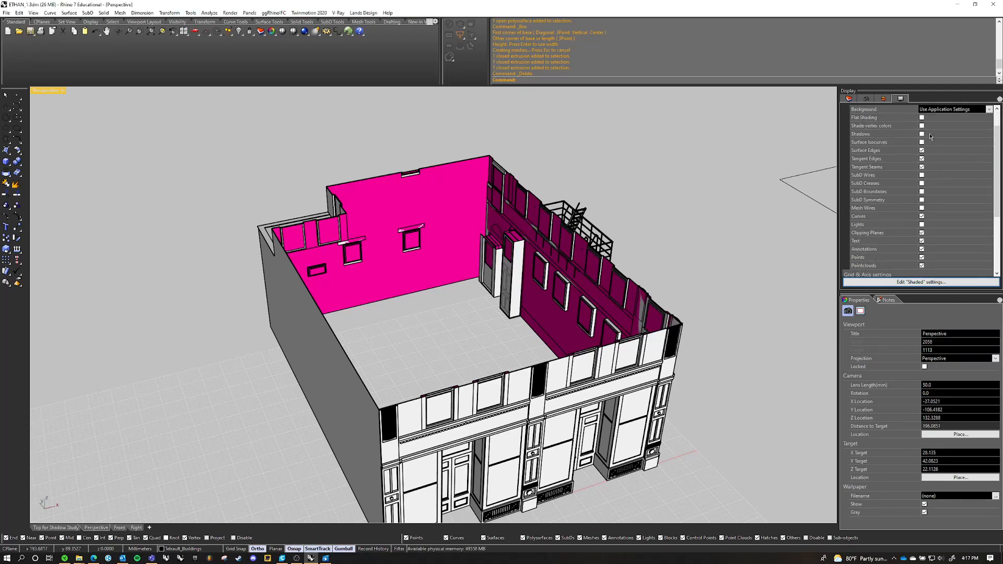
Turn on surface isocurves for the perspective viewport's Shaded display
{"action": "right_click_drag", "start_coordinate": [618, 303], "coordinate": [584, 209]}
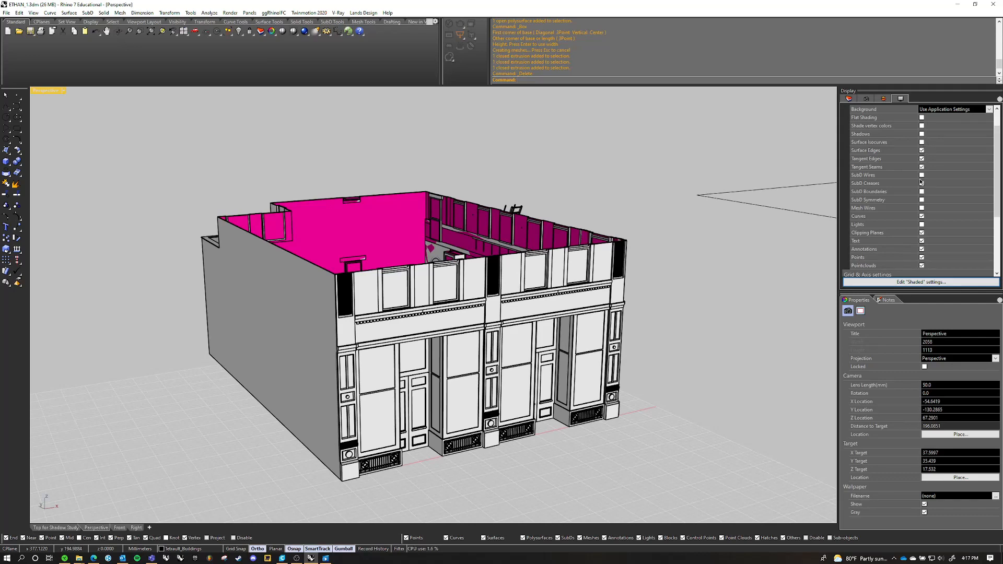
{"action": "left_click", "coordinate": [923, 142]}
{"action": "left_click", "coordinate": [922, 142]}
{"action": "left_click", "coordinate": [922, 143]}
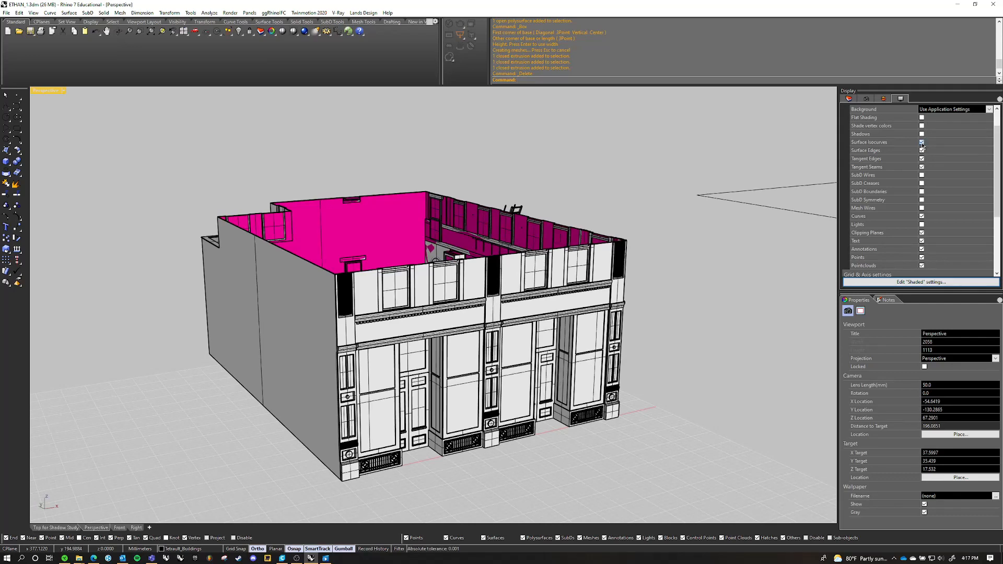
Turn off surface isocurves for the perspective viewport's Shaded display and look into the sectioned building
{"action": "left_click", "coordinate": [922, 143]}
{"action": "scroll", "coordinate": [664, 192], "scroll_direction": "down", "scroll_amount": 2}
{"action": "right_click_drag", "start_coordinate": [679, 194], "coordinate": [638, 263]}
{"action": "scroll", "coordinate": [609, 257], "scroll_direction": "up", "scroll_amount": 4}
{"action": "right_click_drag", "start_coordinate": [523, 261], "coordinate": [555, 217]}
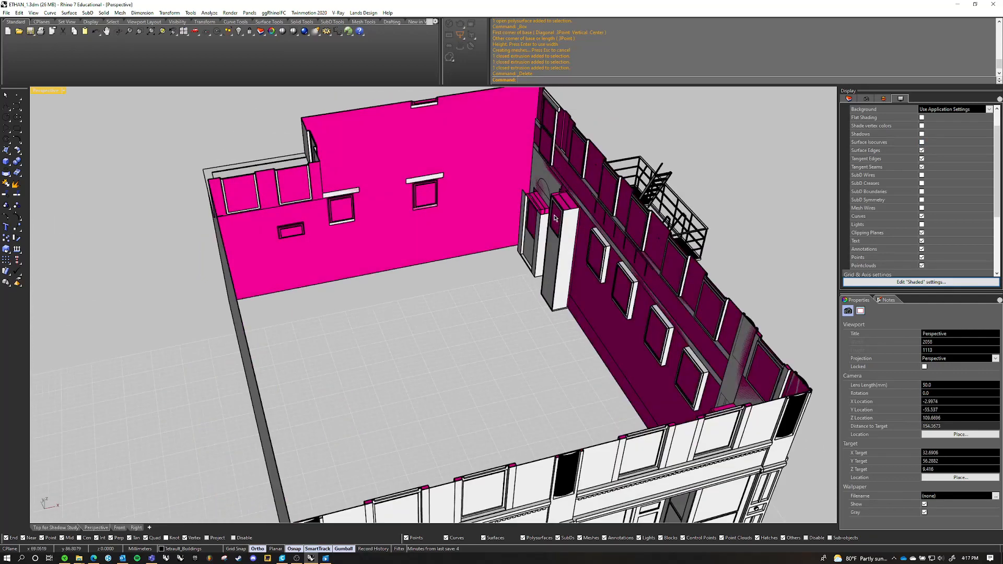
Open the backface color selection in the Shaded display's object settings and close it without choosing a color
{"action": "scroll", "coordinate": [891, 214], "scroll_direction": "down", "scroll_amount": 3}
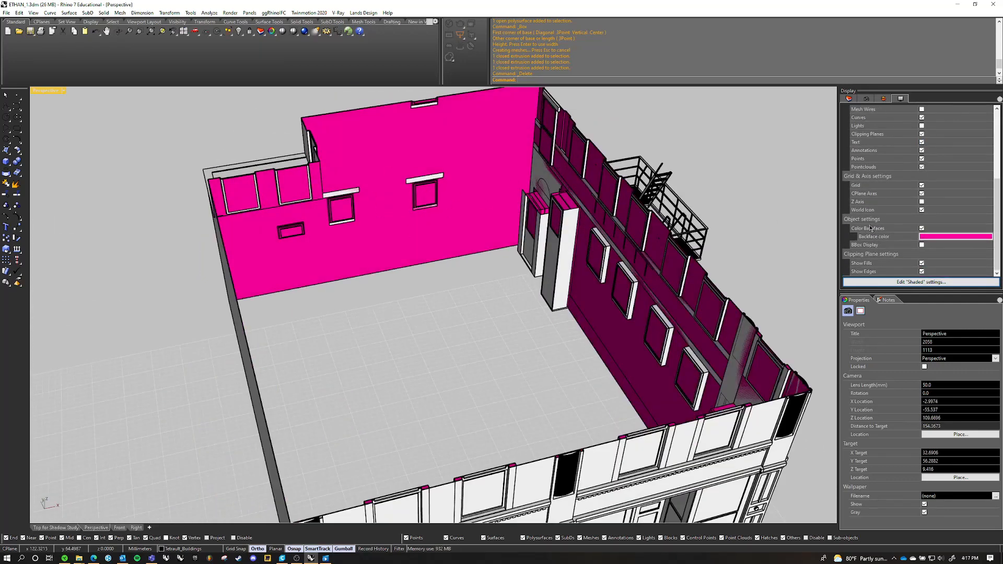
{"action": "left_click", "coordinate": [936, 237]}
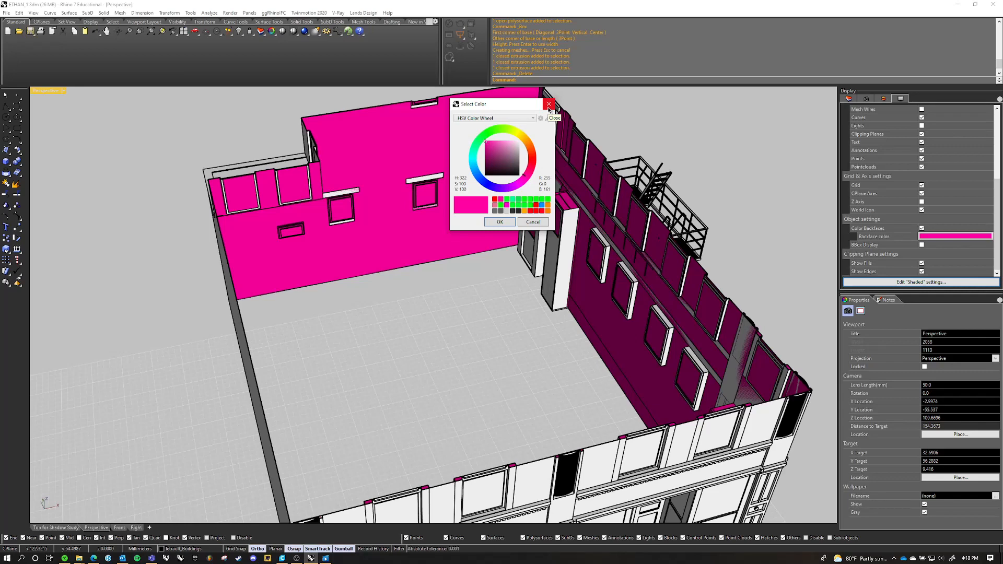
{"action": "left_click", "coordinate": [549, 107]}
Examine the backface-colored interior walls of the sectioned building from above and from the front
{"action": "scroll", "coordinate": [482, 230], "scroll_direction": "down", "scroll_amount": 8}
{"action": "right_click_drag", "start_coordinate": [482, 230], "coordinate": [519, 190]}
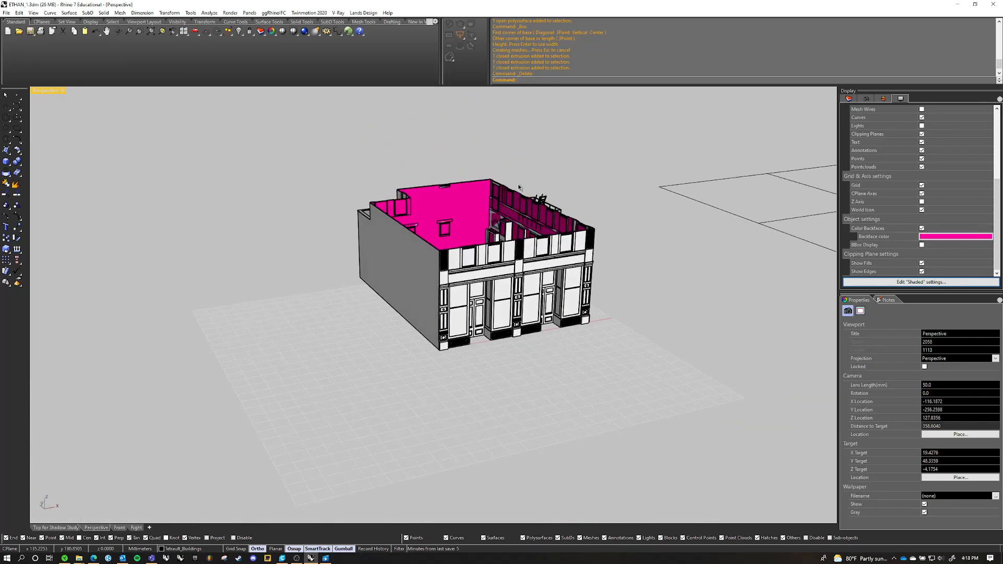
{"action": "scroll", "coordinate": [450, 228], "scroll_direction": "up", "scroll_amount": 4}
{"action": "right_click_drag", "start_coordinate": [450, 228], "coordinate": [493, 257]}
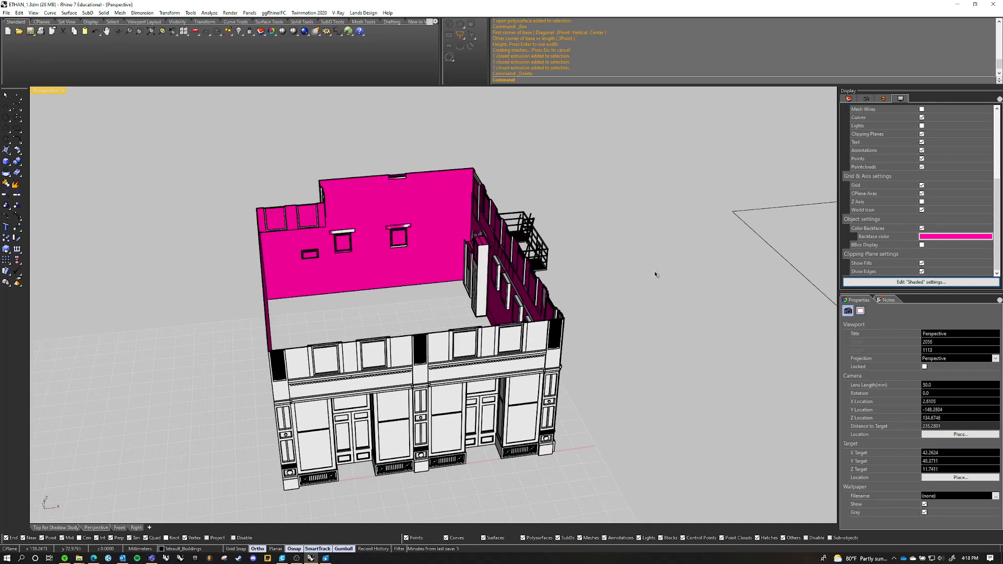
{"action": "right_click_drag", "start_coordinate": [316, 238], "coordinate": [442, 250]}
{"action": "right_click", "coordinate": [442, 250]}
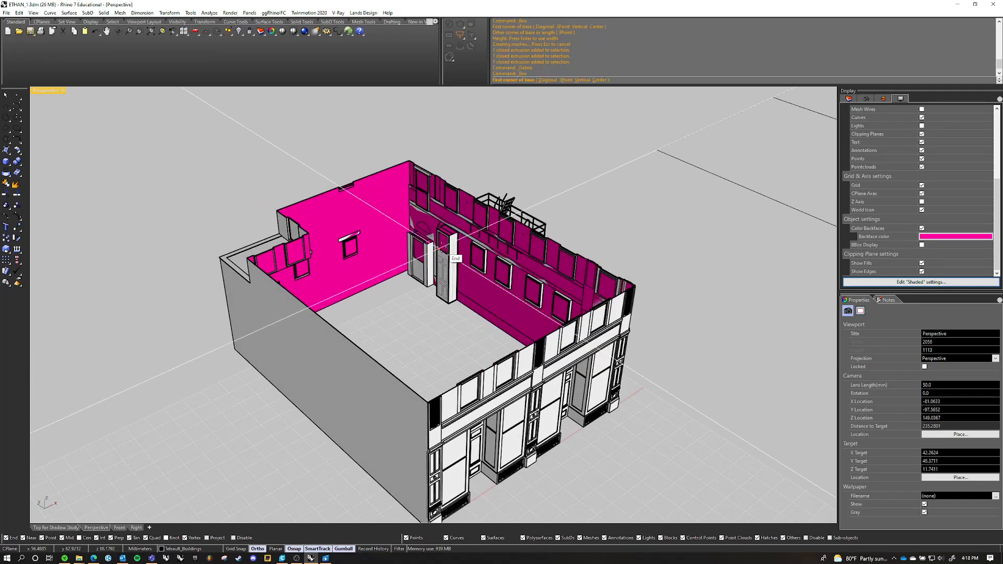
{"action": "key", "text": "Escape"}
{"action": "scroll", "coordinate": [548, 234], "scroll_direction": "down", "scroll_amount": 4}
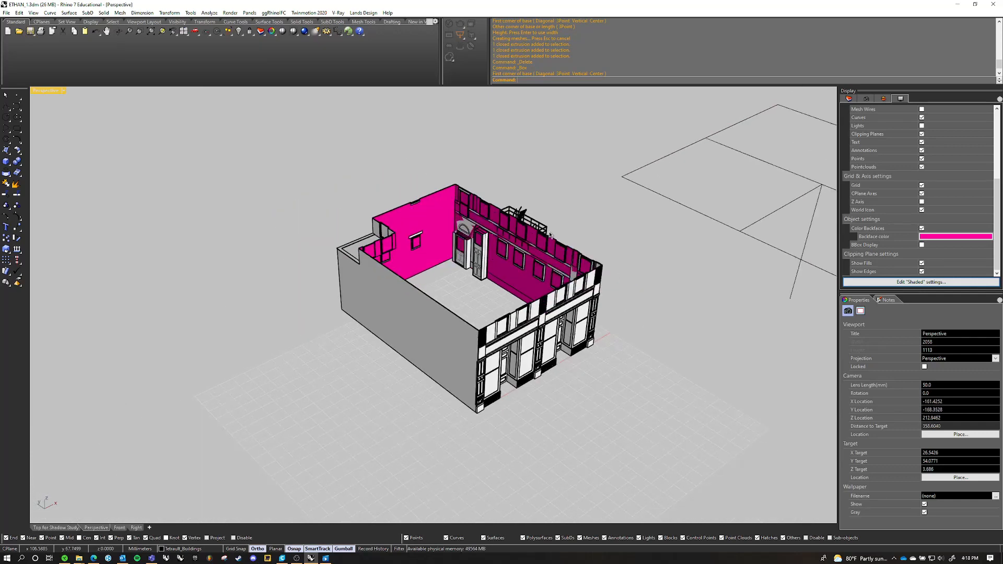
Raise the horizontal clipping plane along Z so it sections the building at a higher level
{"action": "right_click_drag", "start_coordinate": [548, 235], "coordinate": [454, 234]}
{"action": "left_click", "coordinate": [693, 241]}
{"action": "right_click_drag", "start_coordinate": [693, 241], "coordinate": [585, 247]}
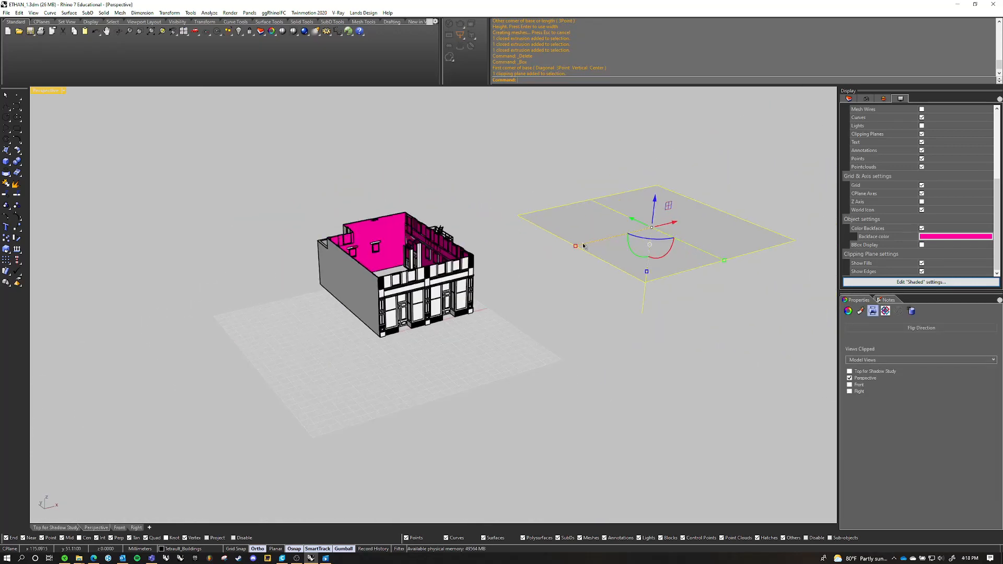
{"action": "left_click_drag", "start_coordinate": [656, 201], "coordinate": [660, 170]}
Examine the sectioned building's wall shell and backfaces from below and from directly above
{"action": "right_click_drag", "start_coordinate": [627, 272], "coordinate": [645, 146]}
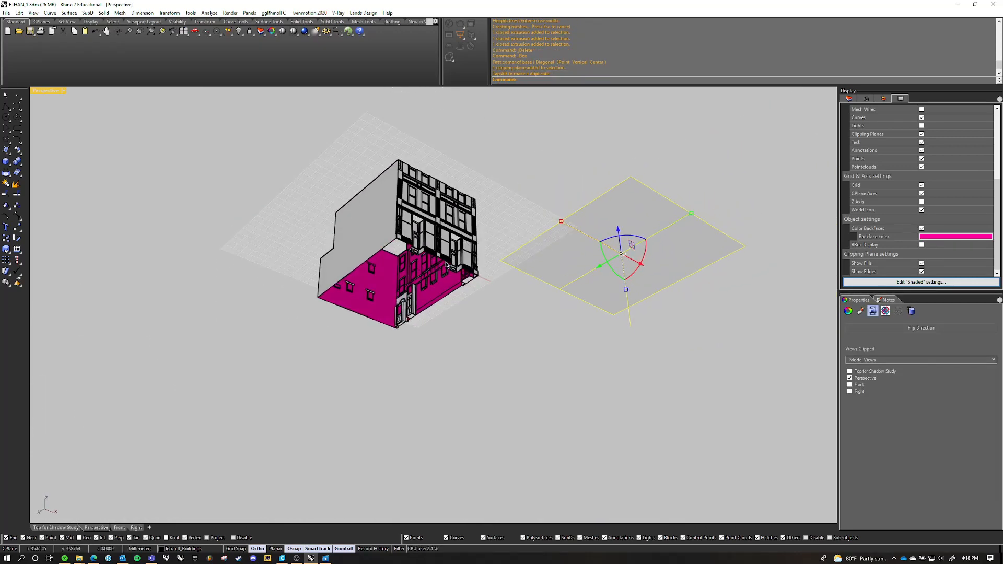
{"action": "scroll", "coordinate": [387, 279], "scroll_direction": "up", "scroll_amount": 8}
{"action": "right_click_drag", "start_coordinate": [441, 259], "coordinate": [502, 299]}
{"action": "right_click_drag", "start_coordinate": [499, 237], "coordinate": [470, 364]}
{"action": "scroll", "coordinate": [472, 264], "scroll_direction": "down", "scroll_amount": 7}
{"action": "scroll", "coordinate": [396, 423], "scroll_direction": "up", "scroll_amount": 6}
{"action": "scroll", "coordinate": [510, 390], "scroll_direction": "down", "scroll_amount": 6}
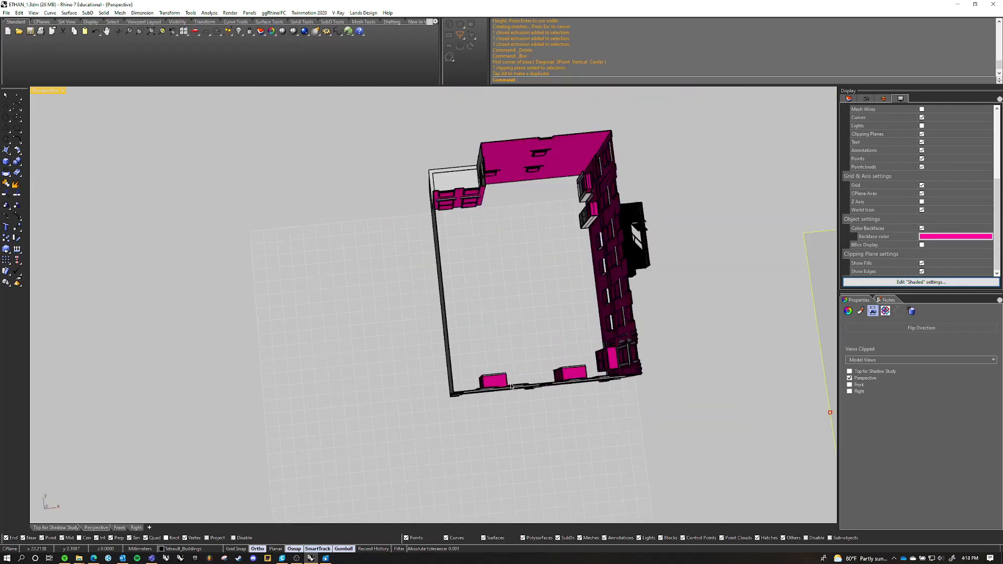
Examine the sectioned building's side wall with the fire escape, its front facade and the cut wall edges
{"action": "right_click_drag", "start_coordinate": [586, 366], "coordinate": [493, 274]}
{"action": "scroll", "coordinate": [504, 194], "scroll_direction": "up", "scroll_amount": 6}
{"action": "scroll", "coordinate": [506, 194], "scroll_direction": "up", "scroll_amount": 12}
{"action": "scroll", "coordinate": [514, 194], "scroll_direction": "down", "scroll_amount": 6}
{"action": "right_click", "coordinate": [507, 237]}
{"action": "left_click", "coordinate": [524, 221]}
{"action": "scroll", "coordinate": [516, 228], "scroll_direction": "down", "scroll_amount": 15}
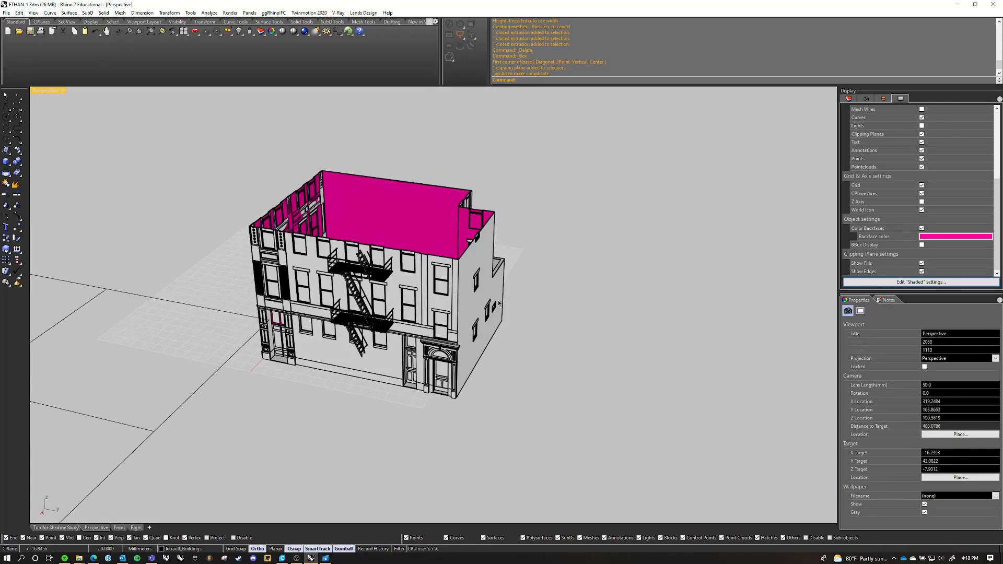
{"action": "right_click_drag", "start_coordinate": [393, 255], "coordinate": [538, 232]}
{"action": "scroll", "coordinate": [454, 230], "scroll_direction": "down", "scroll_amount": 4}
{"action": "right_click_drag", "start_coordinate": [444, 230], "coordinate": [481, 220]}
{"action": "scroll", "coordinate": [482, 220], "scroll_direction": "up", "scroll_amount": 10}
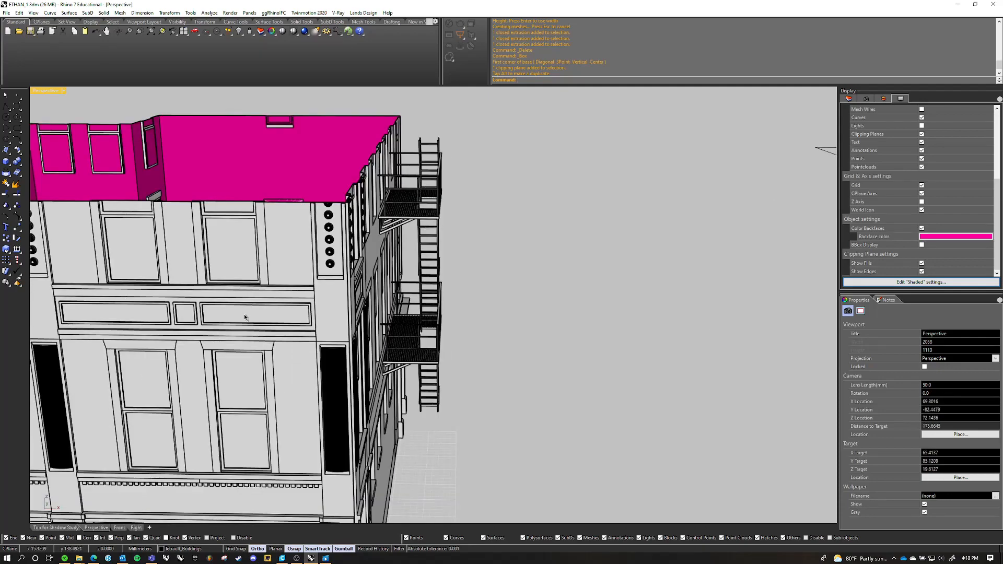
Delete the clipping plane so the whole building is shown
{"action": "right_click_drag", "start_coordinate": [246, 316], "coordinate": [470, 291], "text": "shift"}
{"action": "scroll", "coordinate": [528, 274], "scroll_direction": "down", "scroll_amount": 4}
{"action": "right_click_drag", "start_coordinate": [438, 287], "coordinate": [459, 304]}
{"action": "scroll", "coordinate": [414, 292], "scroll_direction": "down", "scroll_amount": 4}
{"action": "left_click", "coordinate": [729, 265]}
{"action": "key", "text": "Delete"}
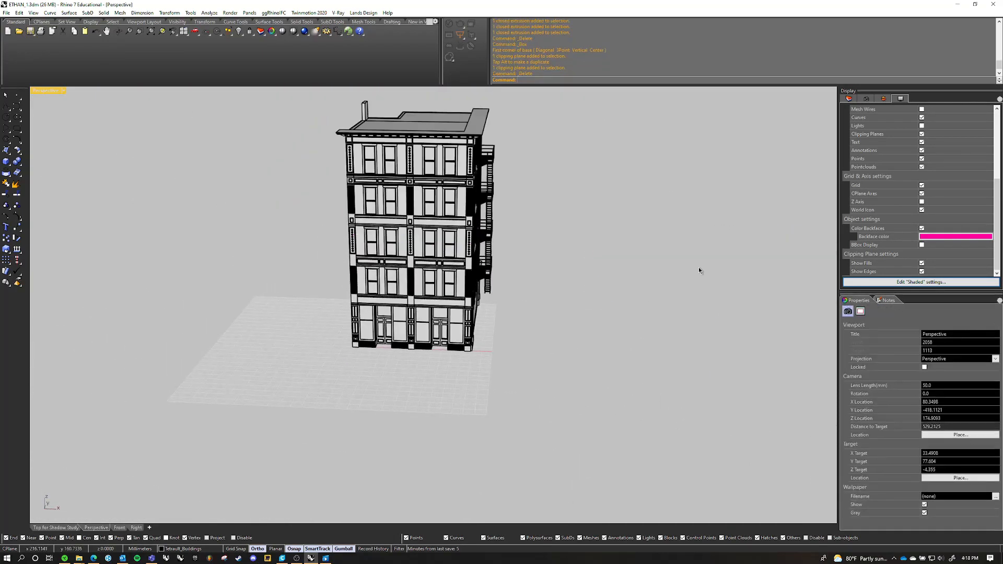
Examine the unsectioned building and check whether its brick wall shell is an open or closed object
{"action": "scroll", "coordinate": [689, 266], "scroll_direction": "down", "scroll_amount": 5}
{"action": "scroll", "coordinate": [470, 209], "scroll_direction": "up", "scroll_amount": 9}
{"action": "right_click_drag", "start_coordinate": [618, 252], "coordinate": [568, 271]}
{"action": "scroll", "coordinate": [553, 270], "scroll_direction": "down", "scroll_amount": 2}
{"action": "scroll", "coordinate": [607, 242], "scroll_direction": "down", "scroll_amount": 4}
{"action": "scroll", "coordinate": [481, 258], "scroll_direction": "up", "scroll_amount": 4}
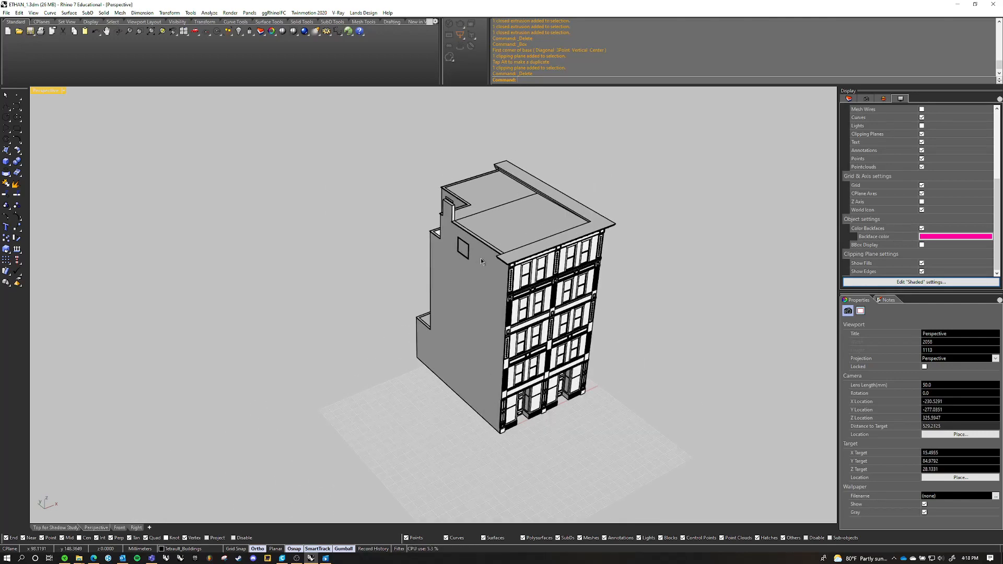
{"action": "left_click", "coordinate": [427, 291]}
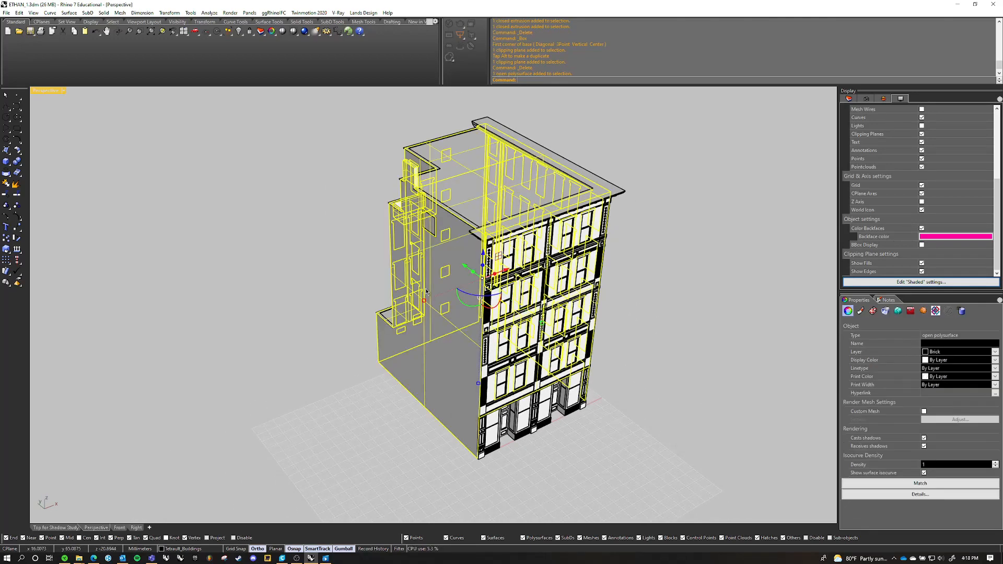
{"action": "left_click", "coordinate": [734, 275]}
{"action": "right_click_drag", "start_coordinate": [731, 274], "coordinate": [673, 264], "text": "shift"}
Undo the recent edits back through the block explosion and the creation of the clipping plane
{"action": "key", "text": "ctrl+z"}
{"action": "key", "text": "ctrl+z"}
{"action": "key", "text": "ctrl+z"}
{"action": "key", "text": "ctrl+z"}
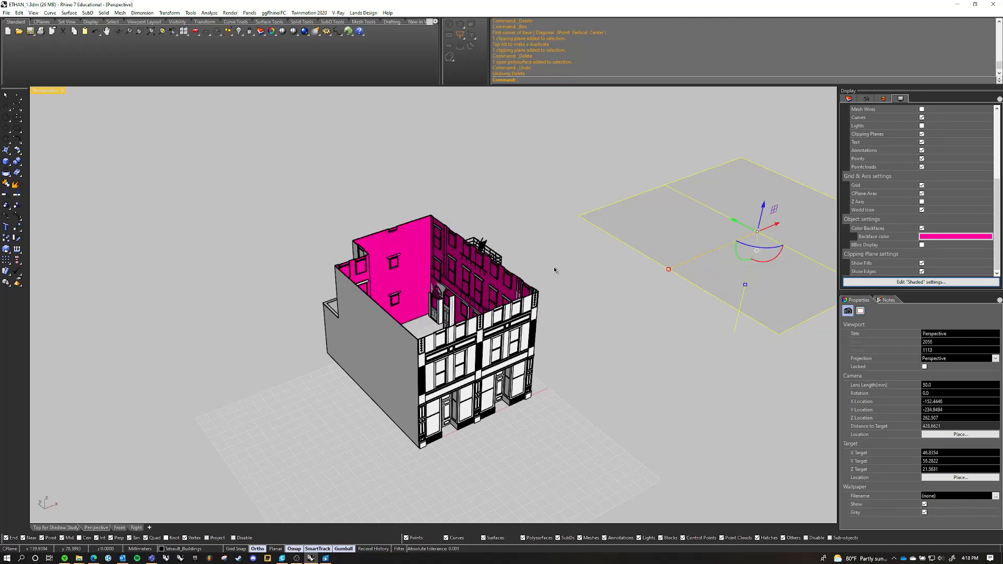
{"action": "key", "text": "ctrl+z"}
{"action": "key", "text": "ctrl+z"}
{"action": "key", "text": "ctrl+z"}
{"action": "key", "text": "ctrl+z"}
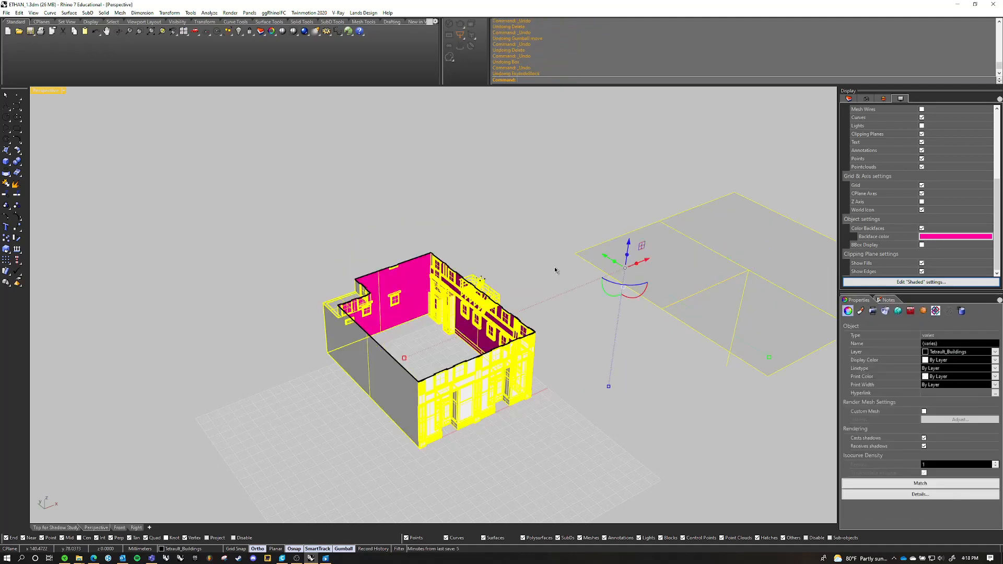
{"action": "left_click", "coordinate": [633, 336]}
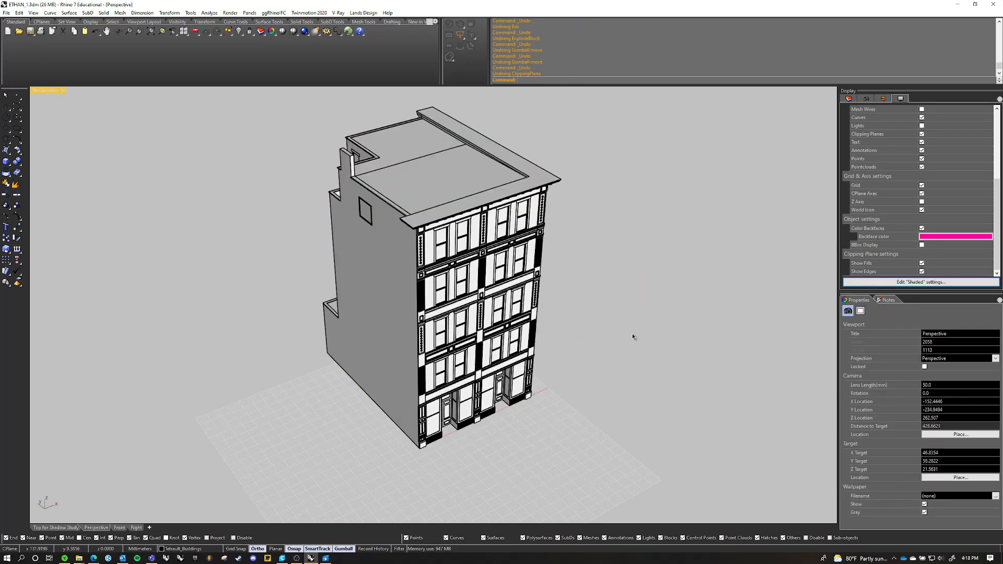
Explode the building block instance into its separate objects with ExplodeBlock
{"action": "left_click", "coordinate": [509, 308]}
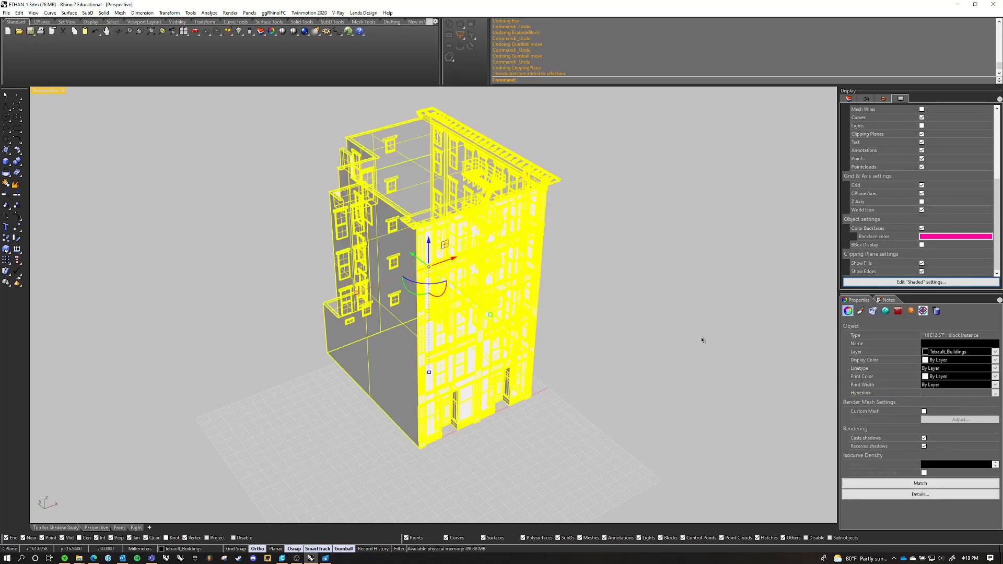
{"action": "left_click", "coordinate": [596, 292]}
{"action": "right_click_drag", "start_coordinate": [593, 291], "coordinate": [567, 280]}
{"action": "left_click", "coordinate": [456, 261]}
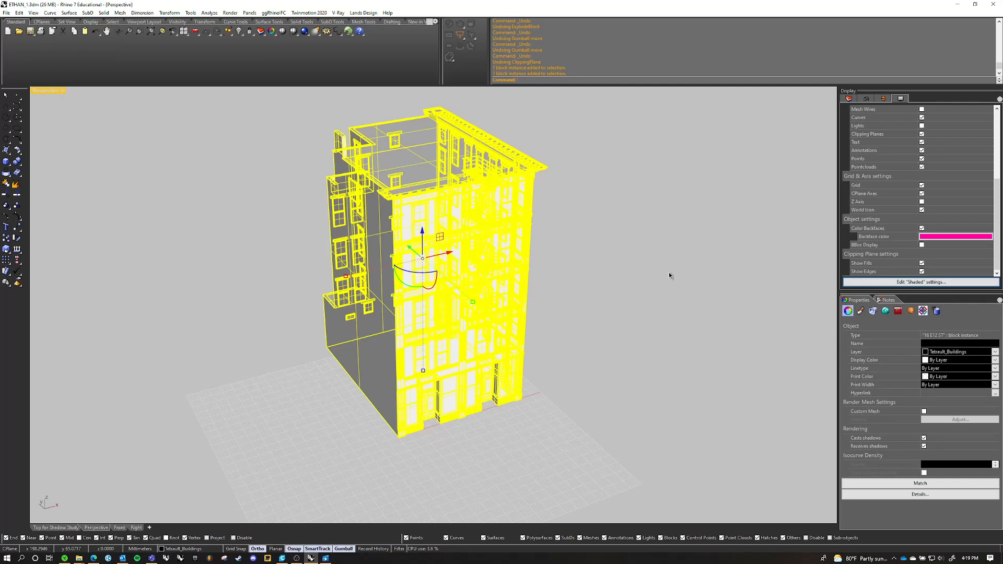
{"action": "type", "text": "ExplodeBlock"}
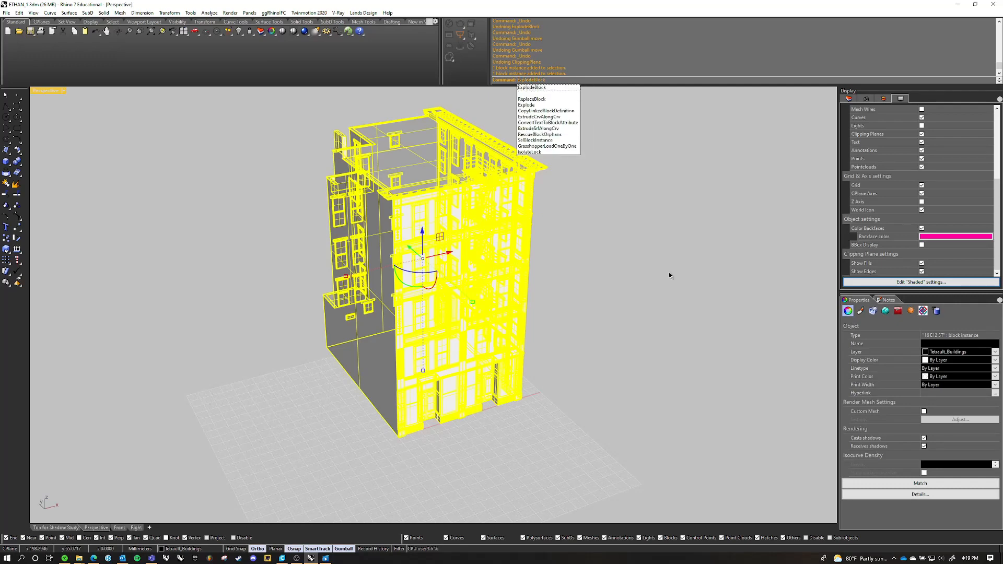
{"action": "key", "text": "Return"}
{"action": "left_click", "coordinate": [673, 288]}
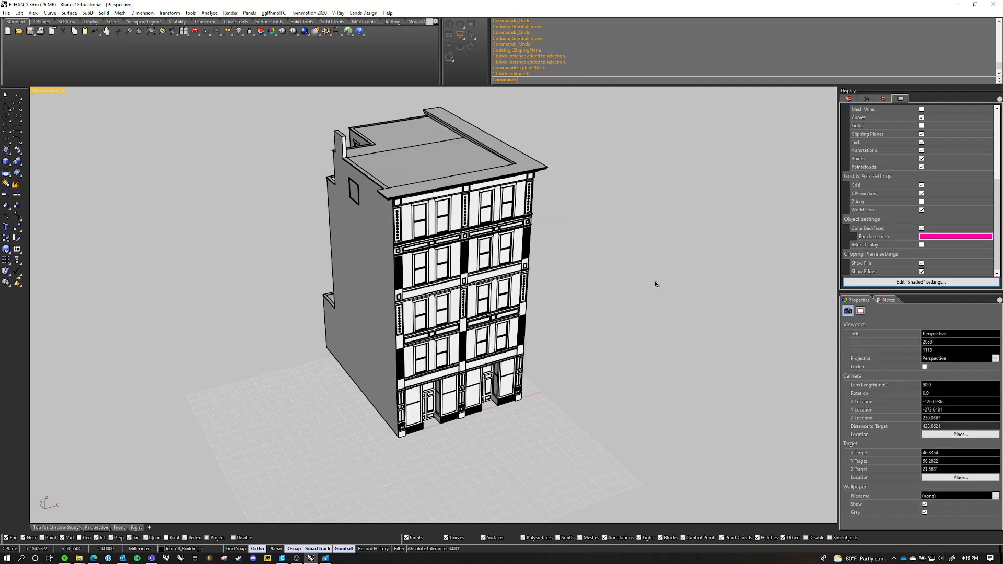
Check whether the upper facade's trim, wall and window glass objects are open or closed by selecting each one
{"action": "scroll", "coordinate": [433, 203], "scroll_direction": "up", "scroll_amount": 2}
{"action": "scroll", "coordinate": [433, 204], "scroll_direction": "up", "scroll_amount": 5}
{"action": "left_click", "coordinate": [420, 191]}
{"action": "left_click", "coordinate": [513, 192]}
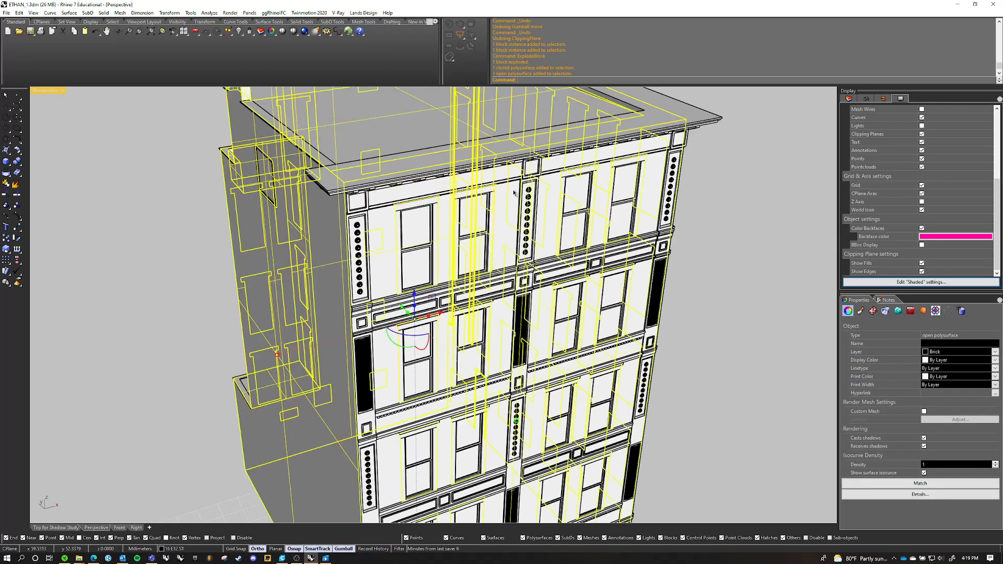
{"action": "left_click", "coordinate": [569, 161]}
{"action": "left_click", "coordinate": [569, 192]}
{"action": "left_click", "coordinate": [595, 197]}
{"action": "left_click", "coordinate": [692, 178]}
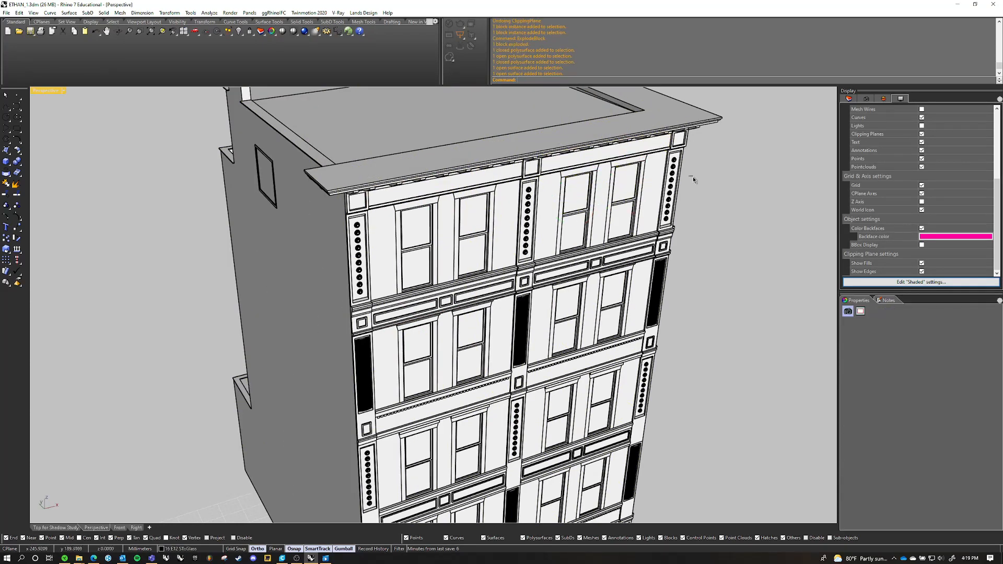
Check whether the top-floor window surfaces nearest the building's corner are open or closed
{"action": "scroll", "coordinate": [498, 231], "scroll_direction": "down", "scroll_amount": 10}
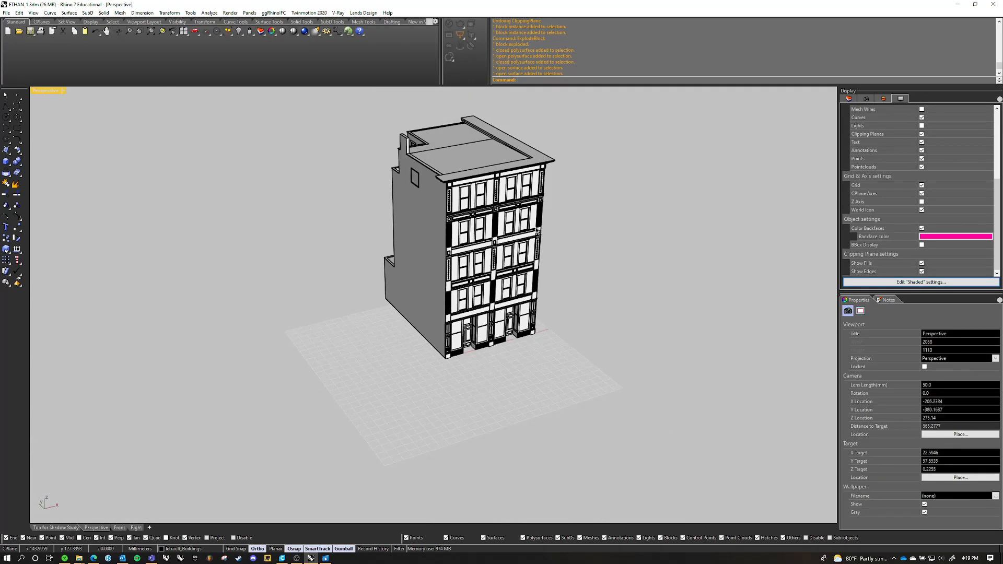
{"action": "scroll", "coordinate": [498, 231], "scroll_direction": "up", "scroll_amount": 2}
{"action": "mouse_move", "coordinate": [498, 231]}
{"action": "right_mouse_down", "text": "shift"}
{"action": "mouse_move", "coordinate": [400, 274]}
{"action": "mouse_move", "coordinate": [506, 240]}
{"action": "right_mouse_up", "text": "shift"}
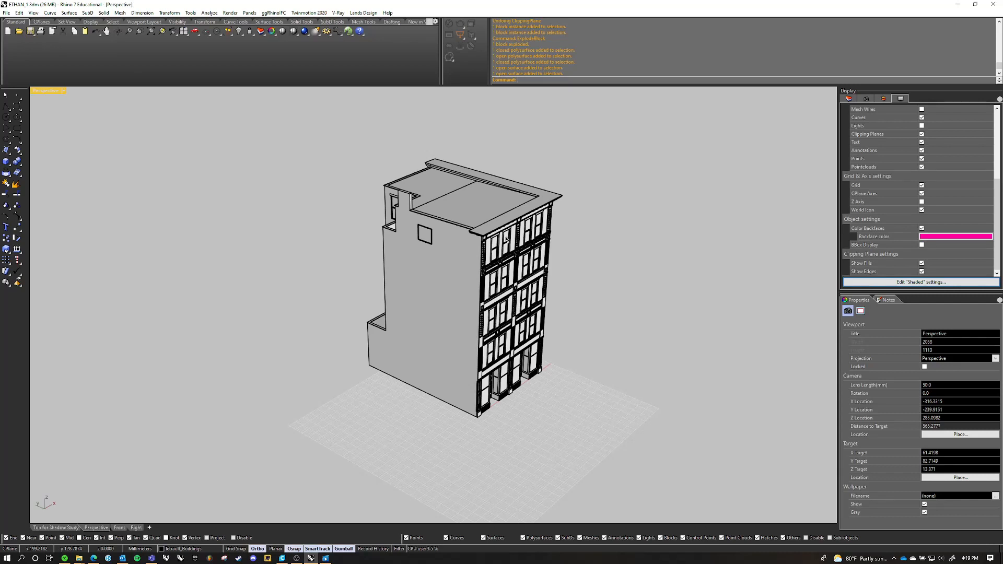
{"action": "scroll", "coordinate": [506, 237], "scroll_direction": "up", "scroll_amount": 7}
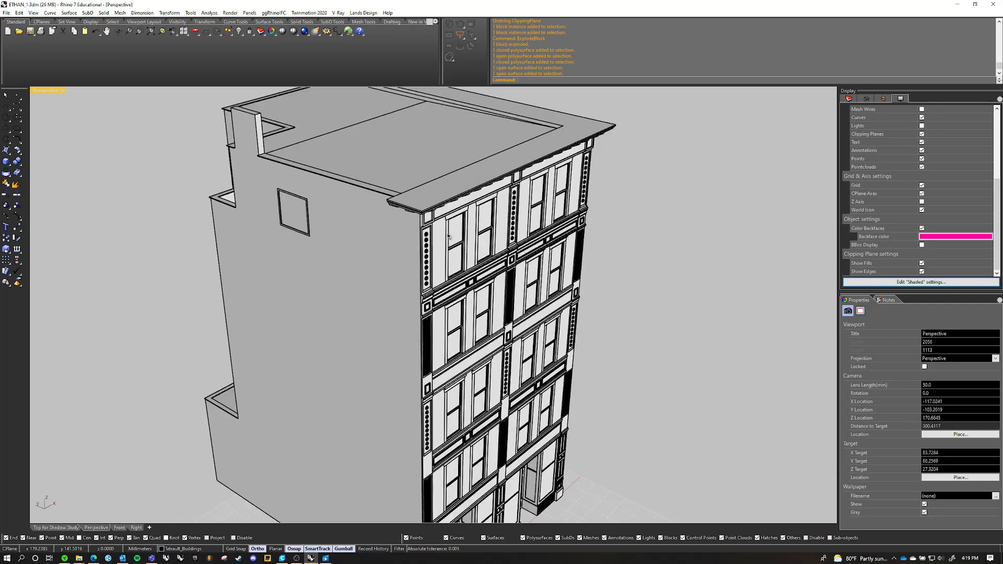
{"action": "left_click", "coordinate": [454, 233]}
{"action": "left_click", "coordinate": [456, 270]}
{"action": "left_click", "coordinate": [694, 224]}
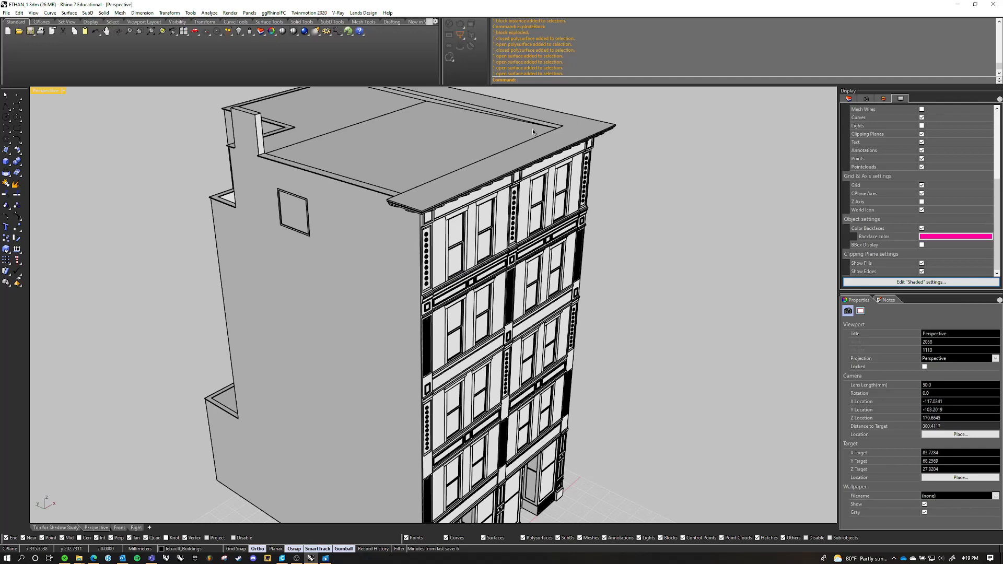
Move the brick wall polysurface out beside the rest of the building and zoom to it with ZS
{"action": "right_click_drag", "start_coordinate": [489, 268], "coordinate": [529, 277]}
{"action": "scroll", "coordinate": [542, 262], "scroll_direction": "down", "scroll_amount": 3}
{"action": "left_click", "coordinate": [666, 291]}
{"action": "scroll", "coordinate": [530, 277], "scroll_direction": "down", "scroll_amount": 2}
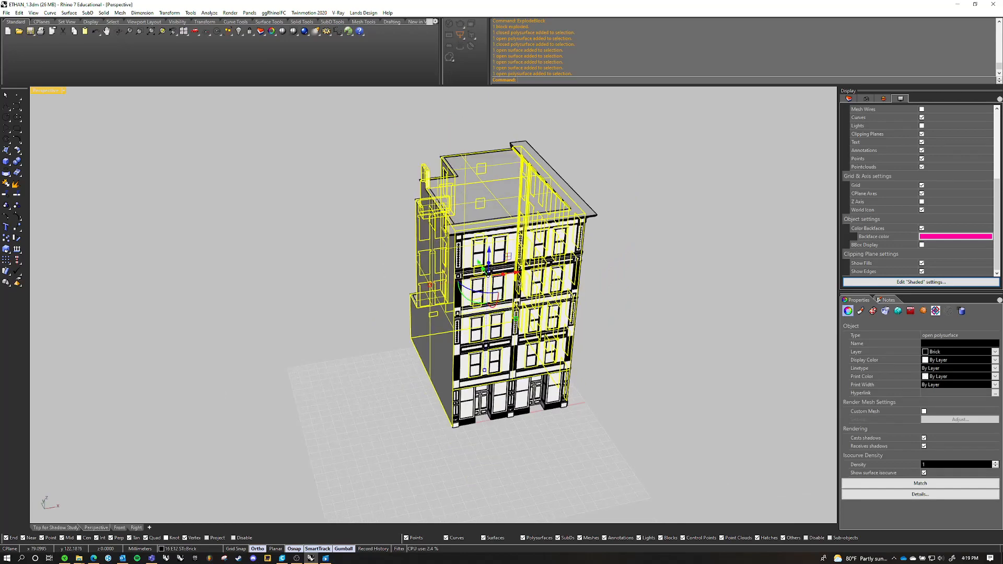
{"action": "left_click_drag", "start_coordinate": [529, 277], "coordinate": [304, 284]}
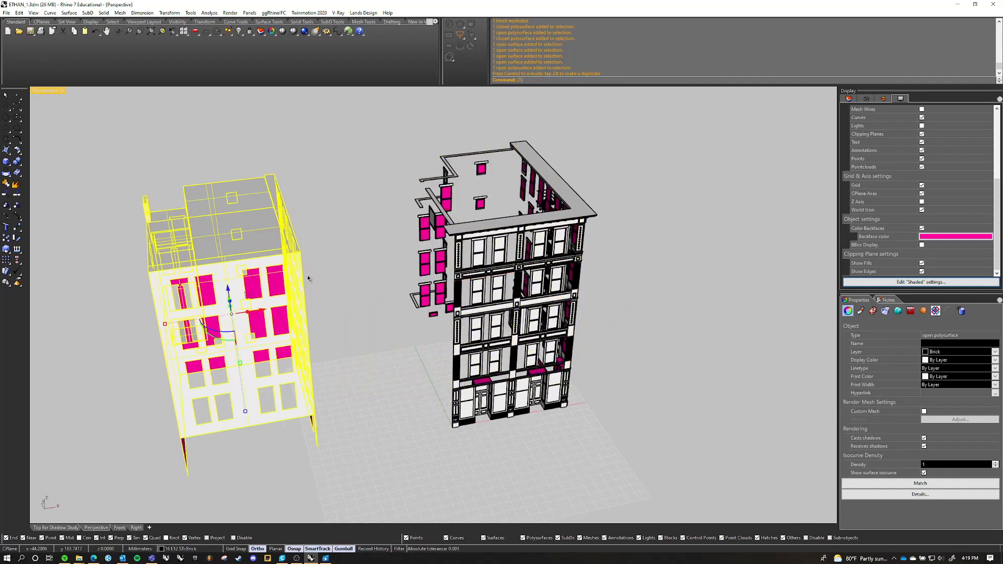
{"action": "key", "text": "Return"}
{"action": "key", "text": "Escape"}
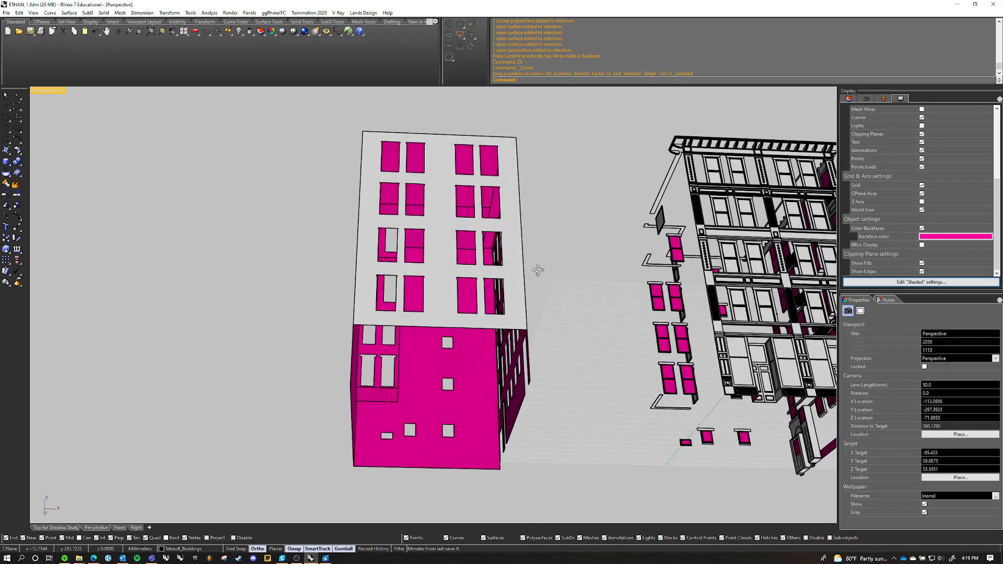
Examine the separated brick shell's window openings, wall thickness and open underside
{"action": "right_click_drag", "start_coordinate": [538, 269], "coordinate": [474, 303]}
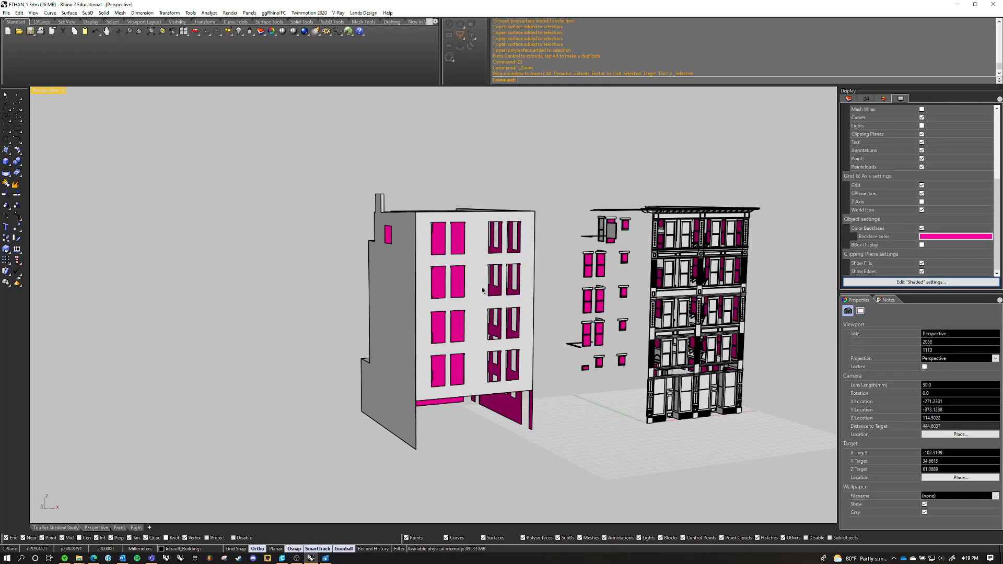
{"action": "scroll", "coordinate": [459, 300], "scroll_direction": "up", "scroll_amount": 5}
{"action": "right_click_drag", "start_coordinate": [483, 290], "coordinate": [478, 313]}
{"action": "scroll", "coordinate": [476, 260], "scroll_direction": "down", "scroll_amount": 4}
Undo the brick shell's move and view the reassembled building
{"action": "left_click", "coordinate": [437, 291]}
{"action": "key", "text": "ctrl+z"}
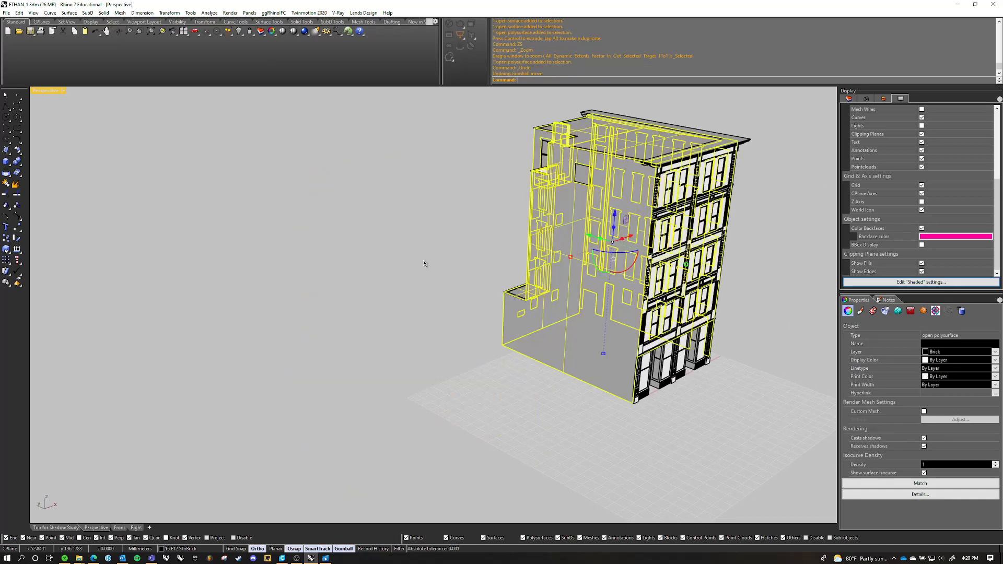
{"action": "left_click", "coordinate": [424, 263]}
{"action": "scroll", "coordinate": [439, 246], "scroll_direction": "down", "scroll_amount": 3}
{"action": "scroll", "coordinate": [444, 251], "scroll_direction": "up", "scroll_amount": 8}
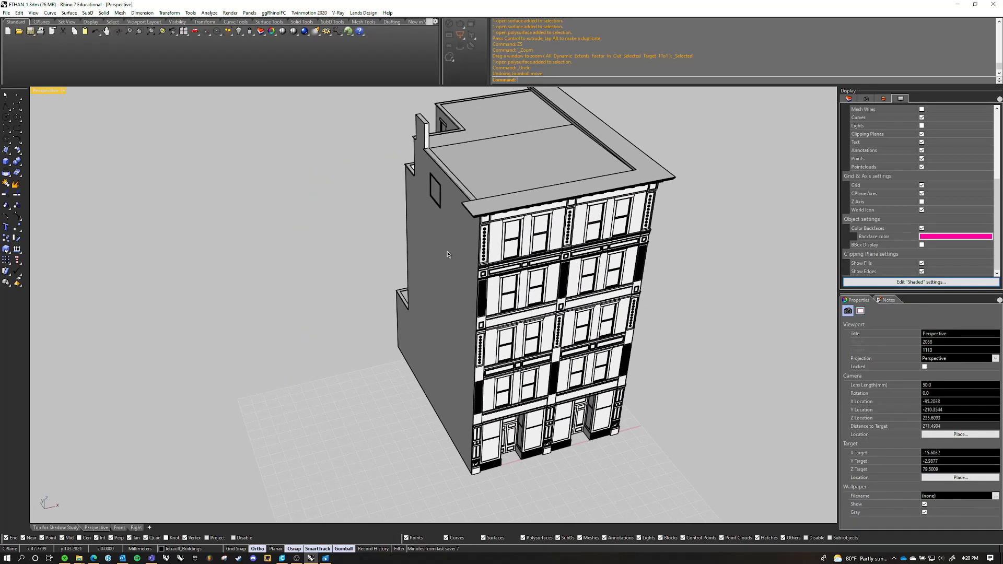
Turn the brick wall polysurface into a block named Core, with its base point at the front bottom corner of the side wall
{"action": "left_click", "coordinate": [448, 254]}
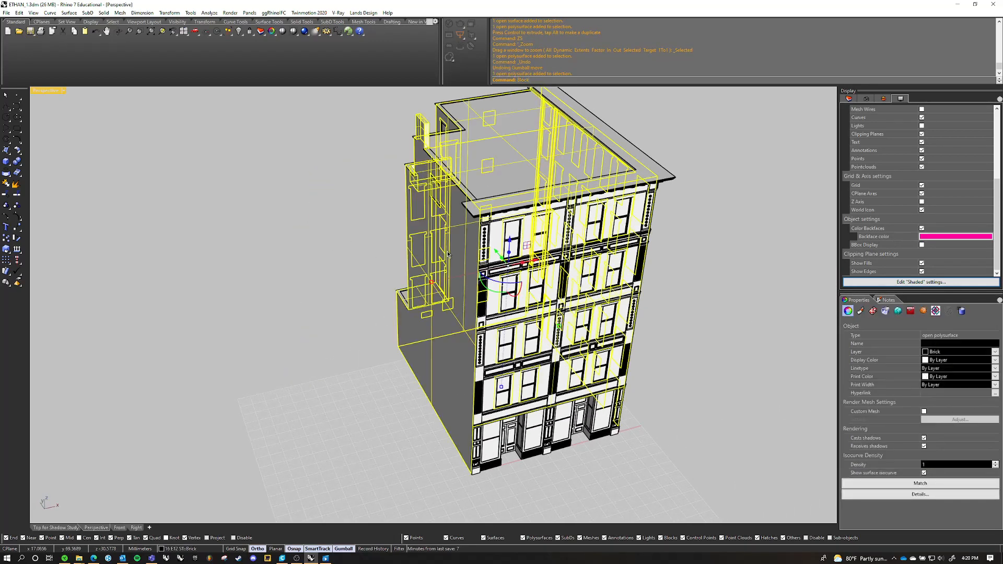
{"action": "type", "text": "Block"}
{"action": "key", "text": "Return"}
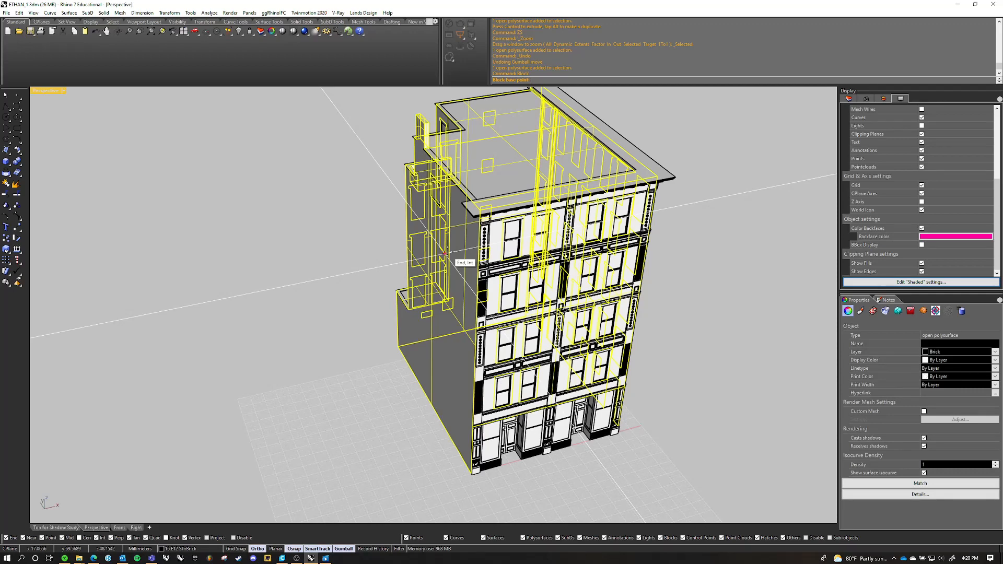
{"action": "scroll", "coordinate": [501, 458], "scroll_direction": "up", "scroll_amount": 8}
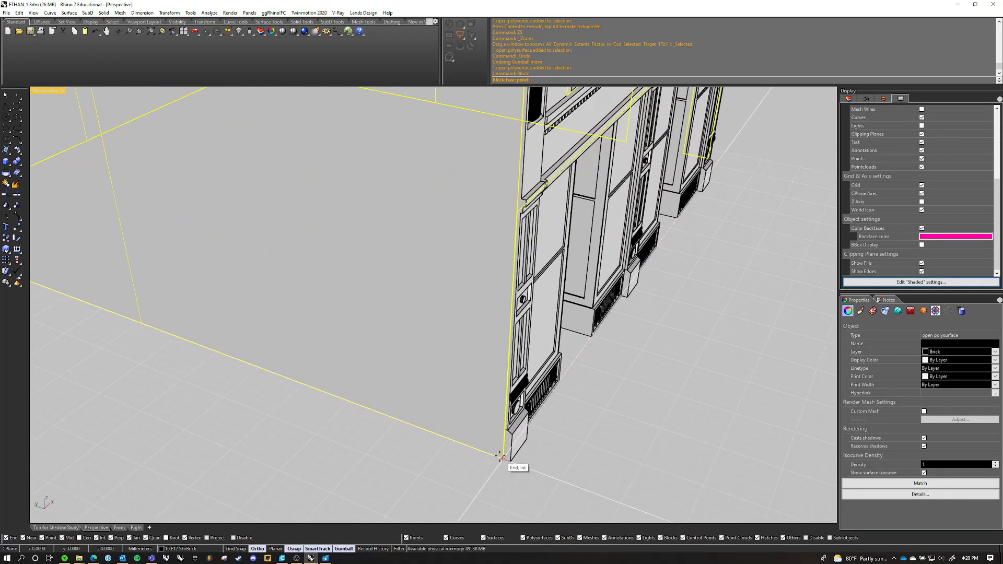
{"action": "left_click", "coordinate": [502, 458]}
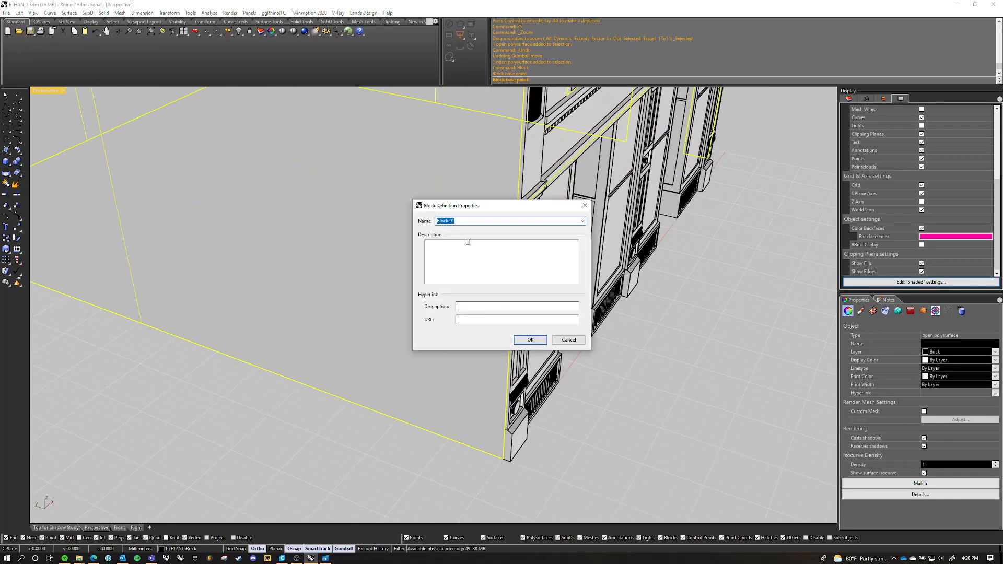
{"action": "type", "text": "Core"}
{"action": "key", "text": "Return"}
Draw a freestanding solid box on the ground a short distance from the building's front corner
{"action": "scroll", "coordinate": [468, 242], "scroll_direction": "down", "scroll_amount": 5}
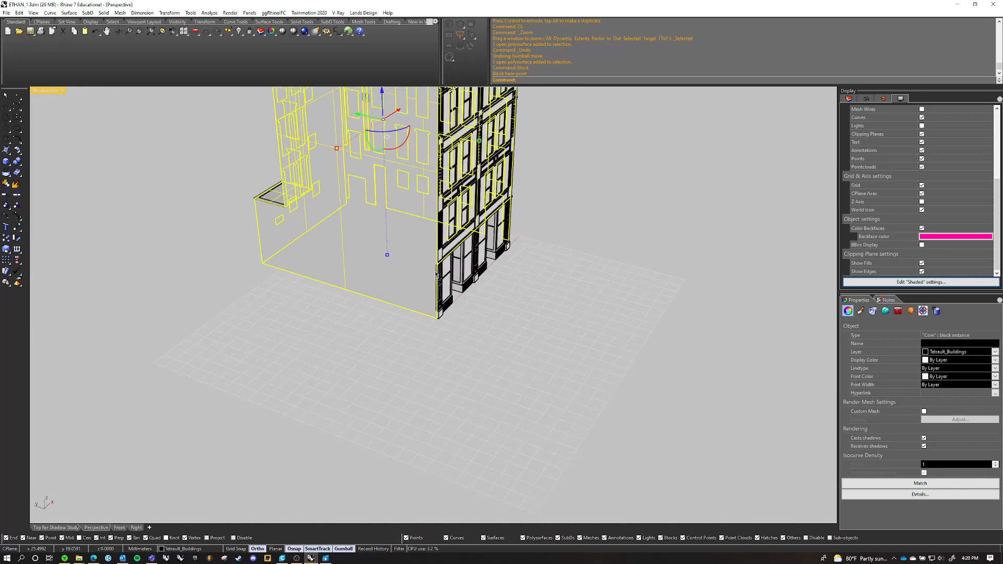
{"action": "left_click", "coordinate": [550, 338]}
{"action": "right_click_drag", "start_coordinate": [617, 311], "coordinate": [281, 298], "text": "shift"}
{"action": "scroll", "coordinate": [282, 298], "scroll_direction": "down", "scroll_amount": 2}
{"action": "right_click_drag", "start_coordinate": [342, 228], "coordinate": [365, 297], "text": "shift"}
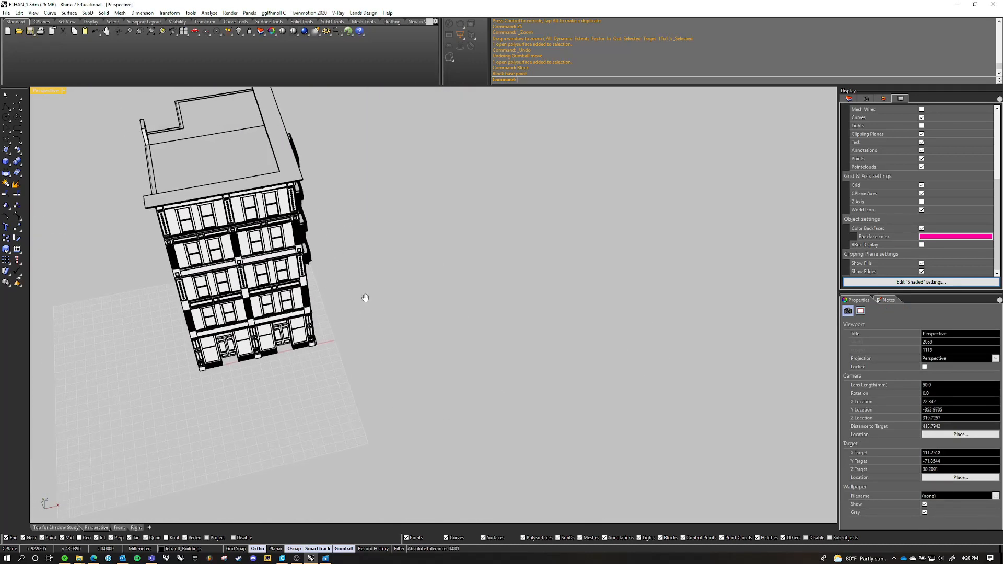
{"action": "left_click", "coordinate": [6, 161]}
{"action": "left_click", "coordinate": [425, 320]}
{"action": "left_click", "coordinate": [471, 262]}
{"action": "left_click", "coordinate": [473, 230]}
{"action": "right_click_drag", "start_coordinate": [411, 370], "coordinate": [440, 309]}
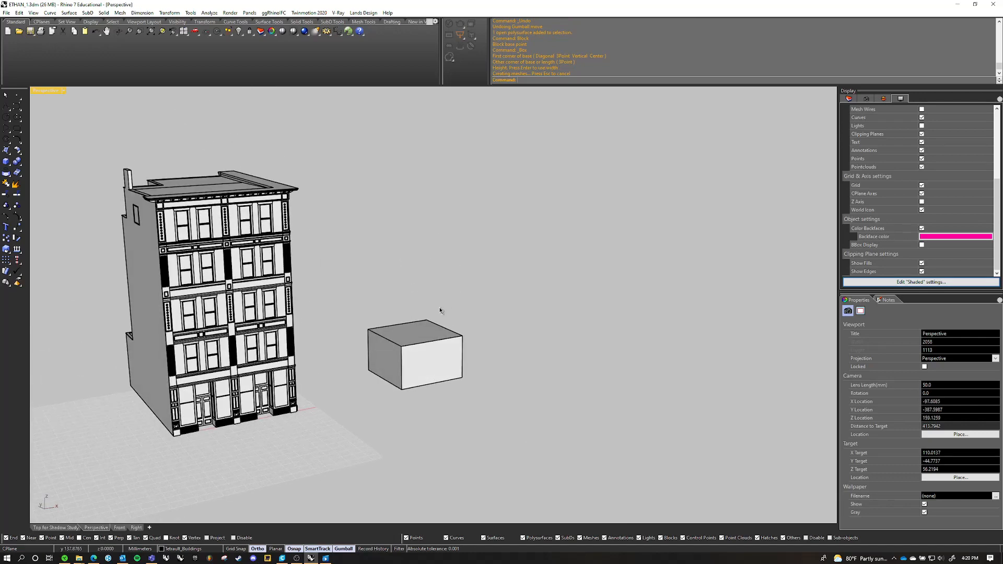
Copy the box twice along the X axis to form a row of three
{"action": "scroll", "coordinate": [453, 334], "scroll_direction": "up", "scroll_amount": 5}
{"action": "left_click", "coordinate": [453, 339]}
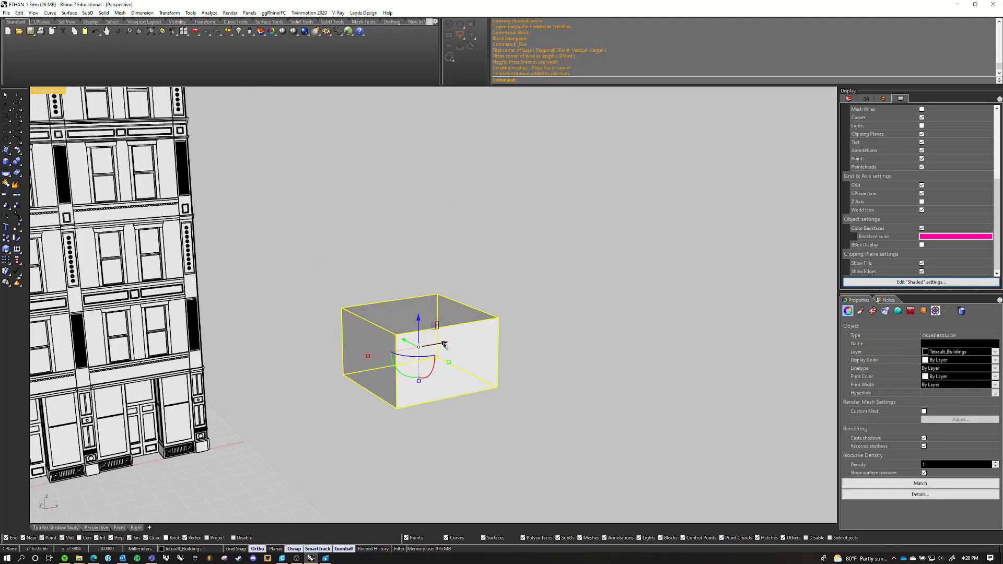
{"action": "key", "text": "alt"}
{"action": "left_click_drag", "start_coordinate": [444, 344], "coordinate": [752, 270]}
{"action": "key", "text": "alt"}
{"action": "left_click", "coordinate": [663, 382]}
{"action": "scroll", "coordinate": [635, 309], "scroll_direction": "up", "scroll_amount": 4}
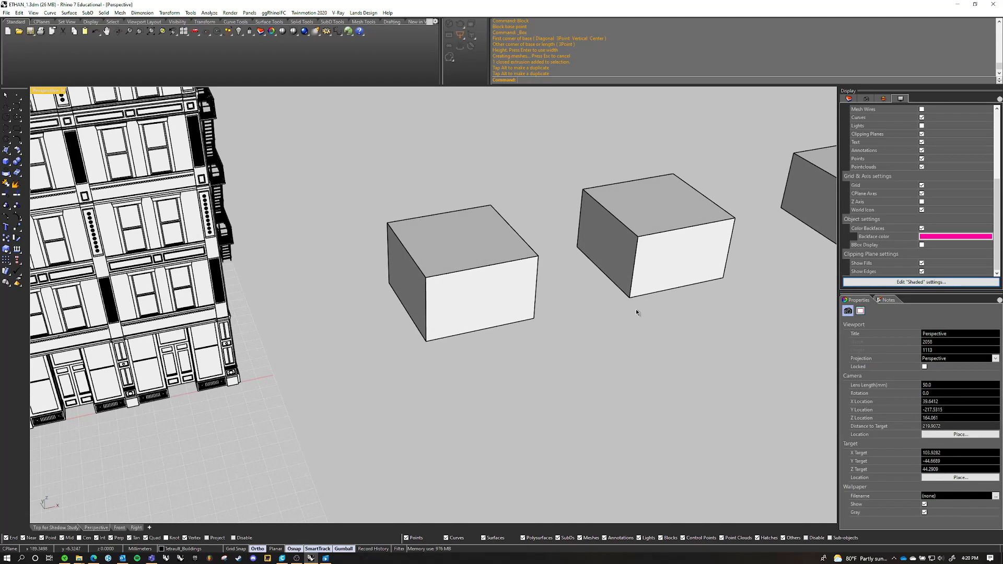
Add a small box at the front bottom corner of the box nearest the building
{"action": "right_click_drag", "start_coordinate": [636, 309], "coordinate": [588, 312], "text": "shift"}
{"action": "scroll", "coordinate": [277, 238], "scroll_direction": "down", "scroll_amount": 4}
{"action": "right_click_drag", "start_coordinate": [410, 243], "coordinate": [440, 236]}
{"action": "left_click", "coordinate": [6, 161]}
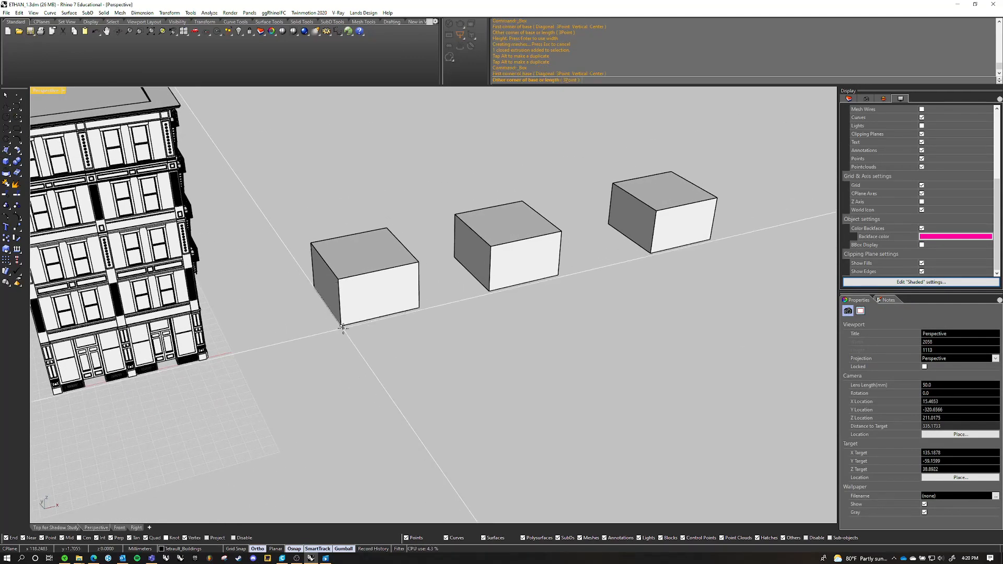
{"action": "left_click", "coordinate": [341, 326]}
{"action": "left_click", "coordinate": [366, 337]}
{"action": "left_click", "coordinate": [365, 320]}
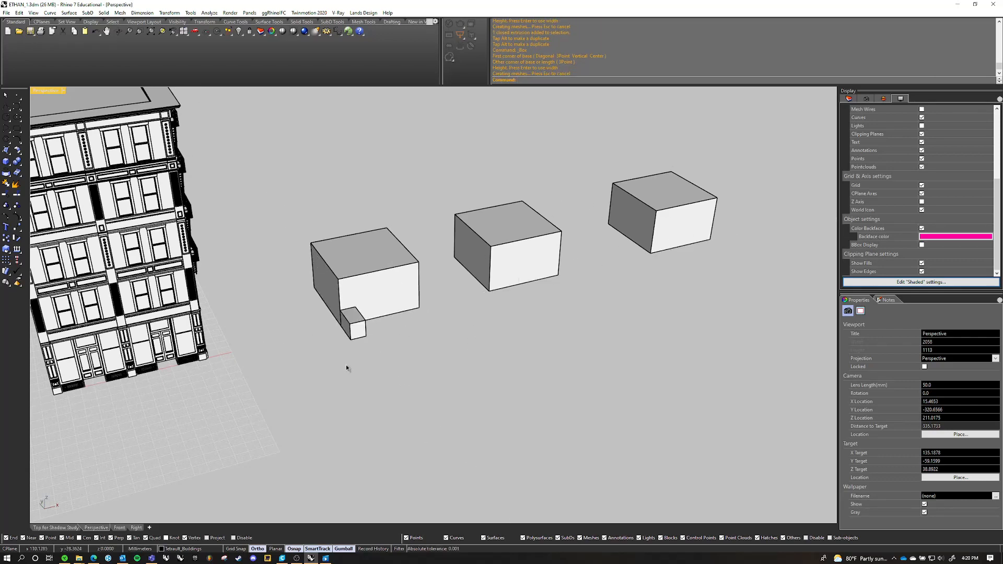
Delete the small corner box and the two copied boxes, leaving only the box nearest the building
{"action": "left_click", "coordinate": [354, 326]}
{"action": "key", "text": "Delete"}
{"action": "left_click", "coordinate": [514, 251]}
{"action": "key", "text": "Delete"}
{"action": "left_click", "coordinate": [632, 210]}
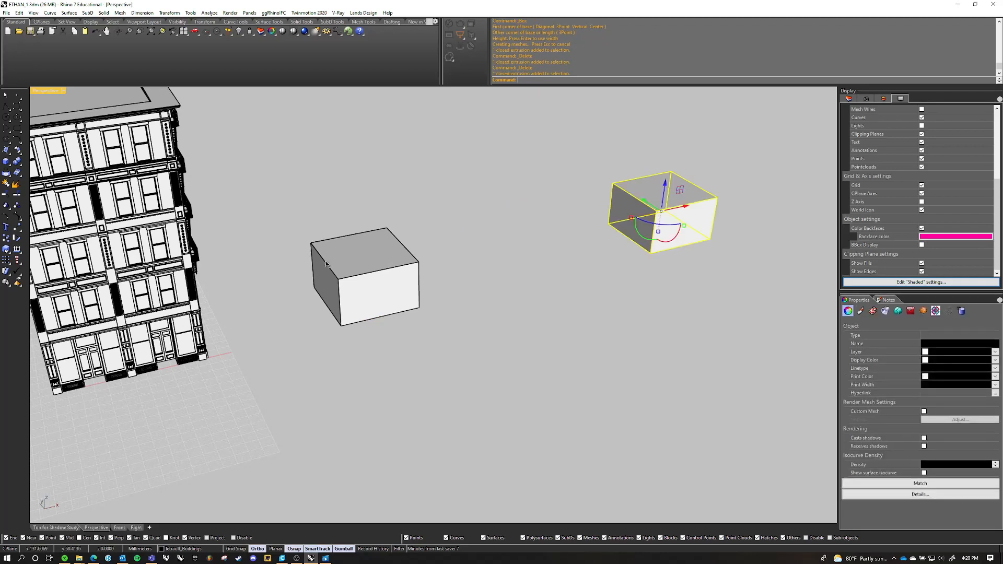
{"action": "key", "text": "Delete"}
Turn the box into a block named Cube, with its base point at the box's front bottom corner
{"action": "left_click", "coordinate": [390, 280]}
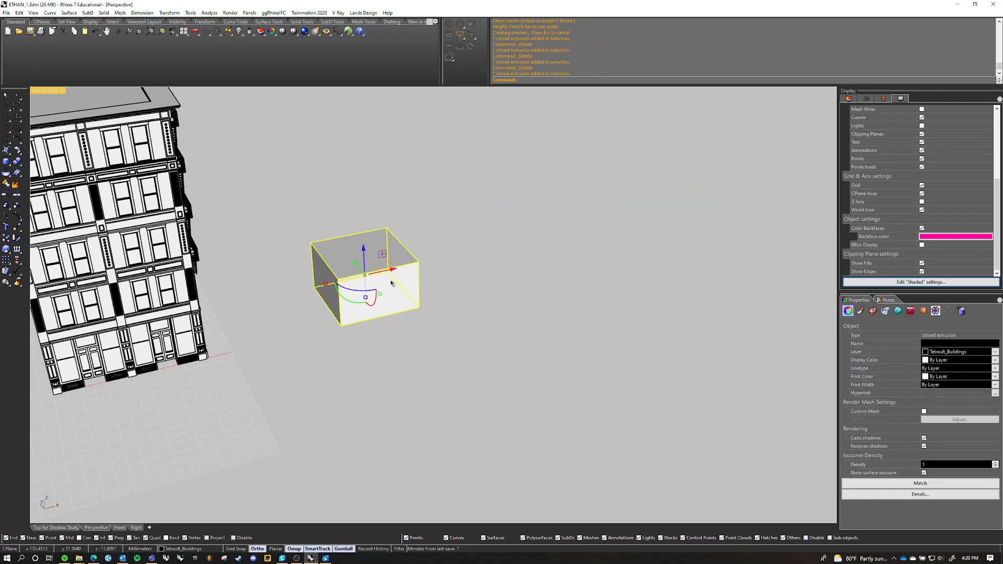
{"action": "type", "text": "BlockEdit"}
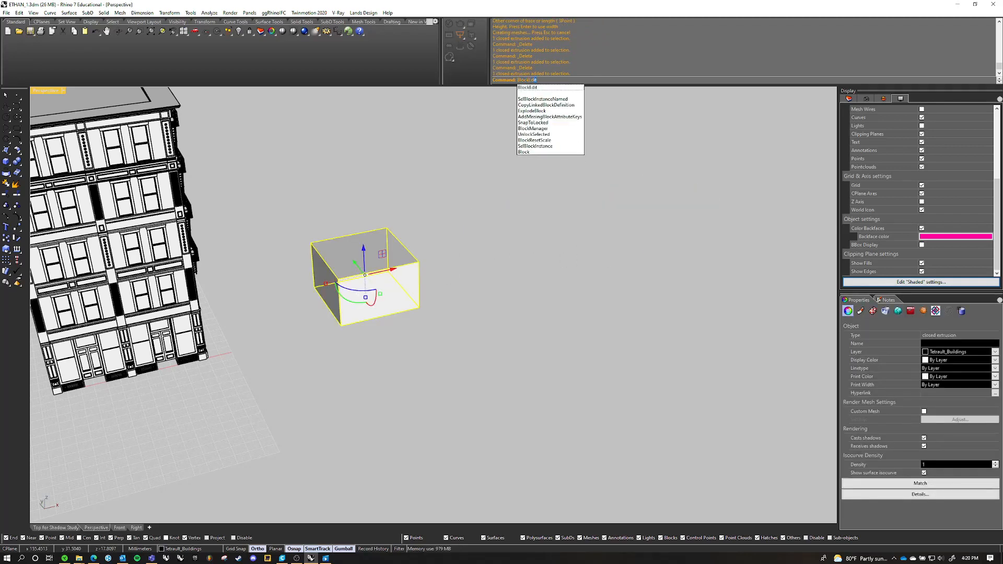
{"action": "key", "text": "BackSpace"}
{"action": "key", "text": "BackSpace"}
{"action": "key", "text": "BackSpace"}
{"action": "key", "text": "Return"}
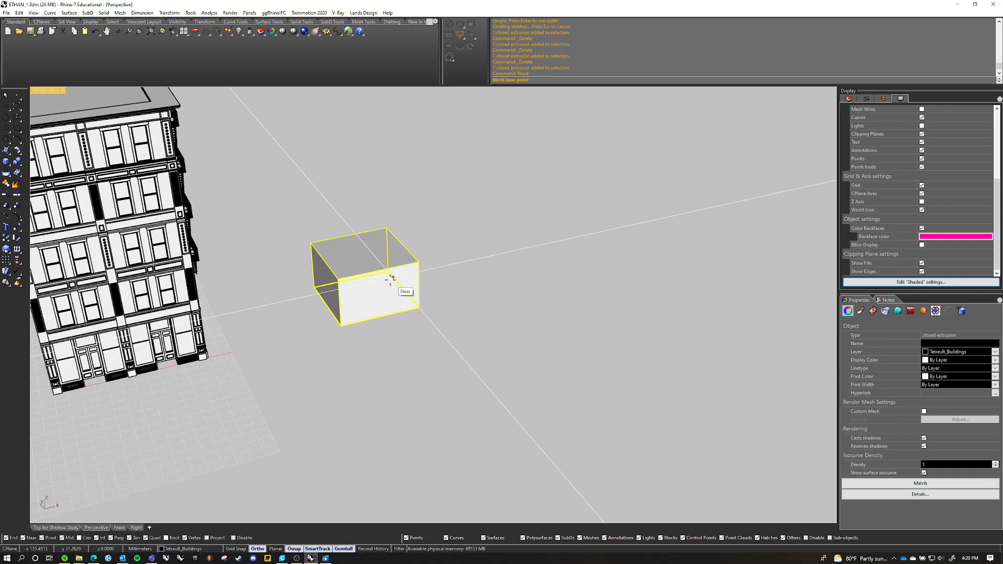
{"action": "left_click", "coordinate": [339, 327]}
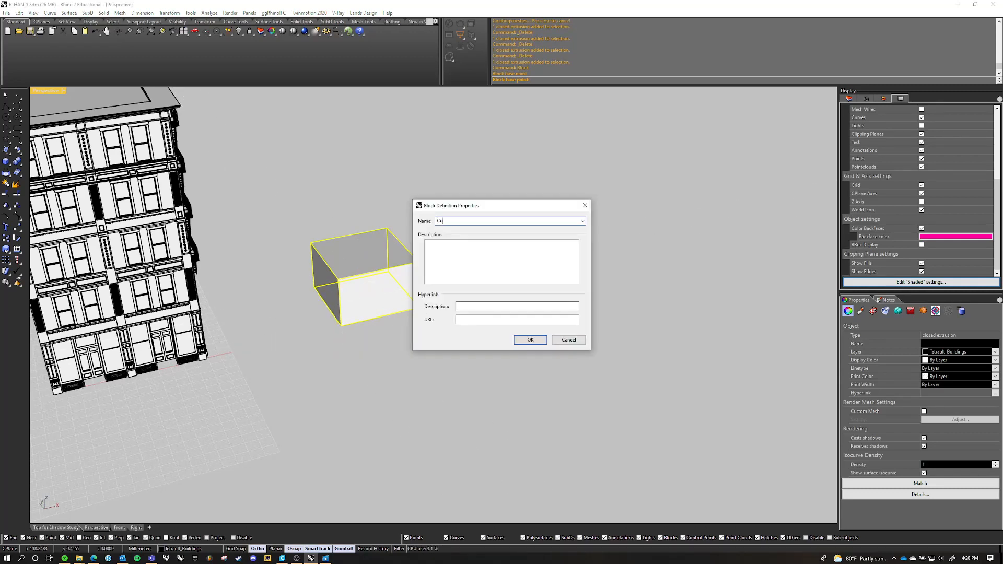
{"action": "type", "text": "Cube"}
{"action": "key", "text": "Return"}
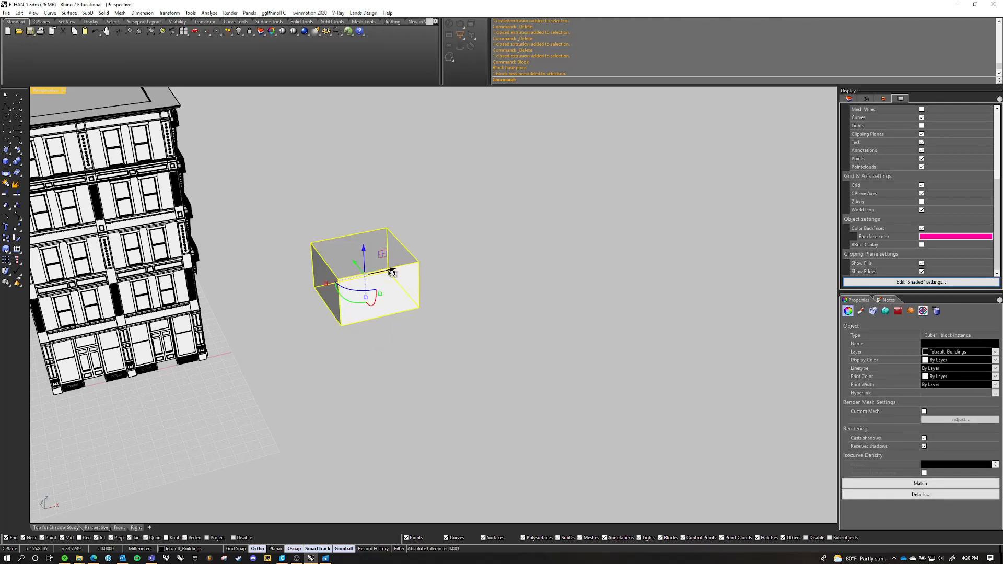
Copy the Cube block four times along the X axis to form a row of five
{"action": "left_click_drag", "start_coordinate": [391, 272], "coordinate": [732, 203], "text": "alt"}
{"action": "left_click", "coordinate": [711, 327]}
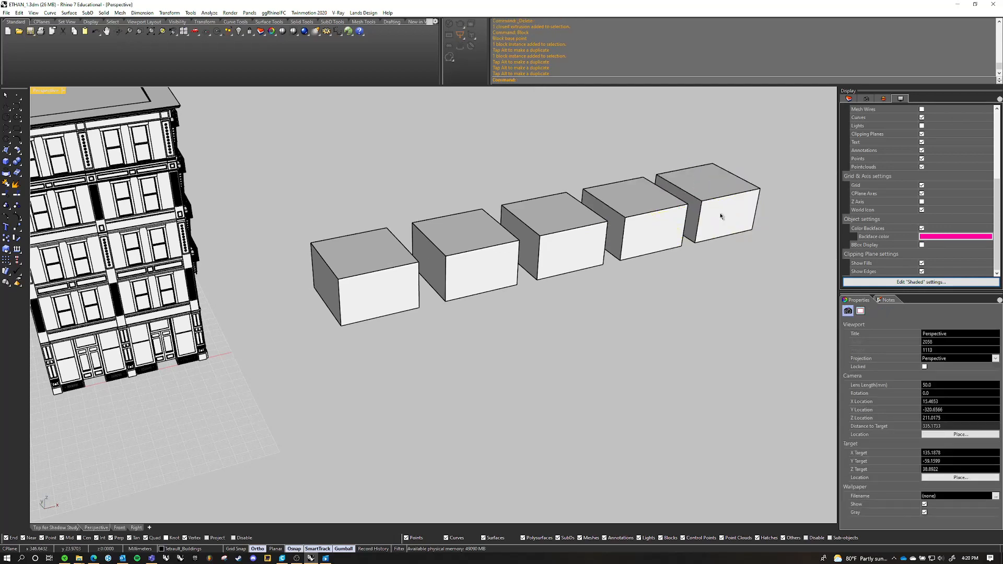
{"action": "left_click", "coordinate": [325, 554]}
{"action": "right_click", "coordinate": [342, 553]}
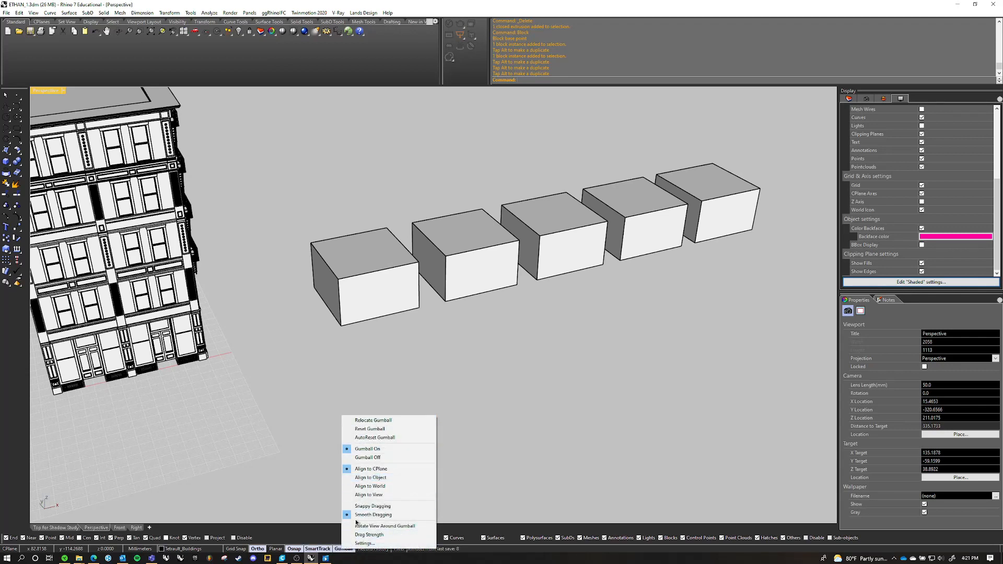
{"action": "left_click", "coordinate": [454, 283]}
{"action": "left_click", "coordinate": [382, 282]}
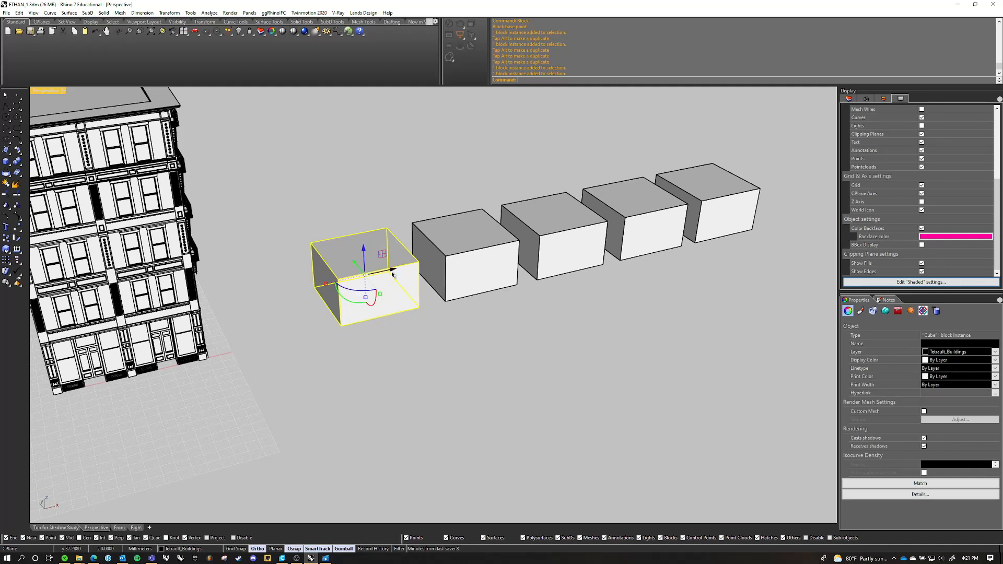
{"action": "right_click_drag", "start_coordinate": [376, 281], "coordinate": [448, 271], "text": "shift"}
{"action": "left_click", "coordinate": [507, 358]}
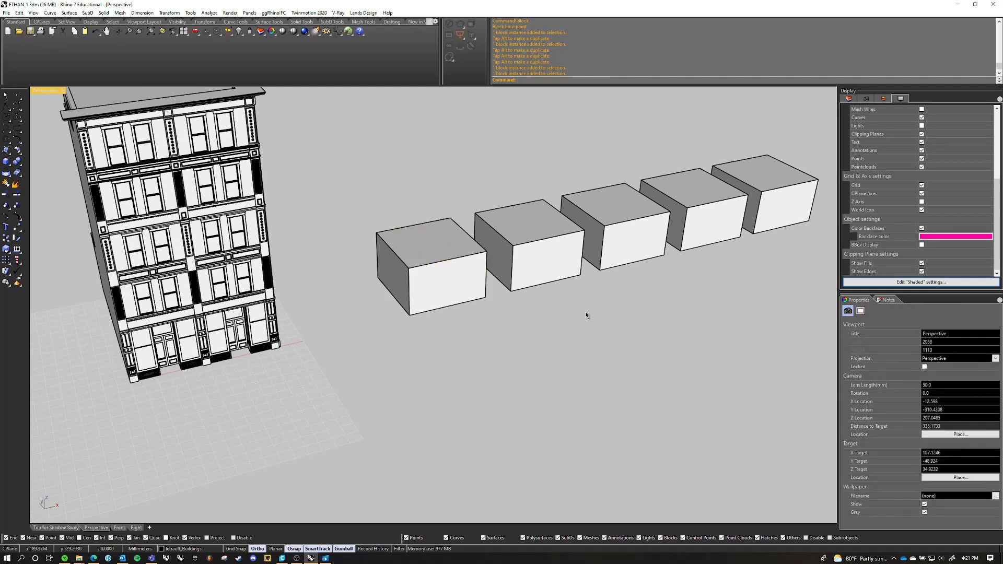
Check the Cube blocks along the row one after another as instances of the same definition
{"action": "right_click_drag", "start_coordinate": [585, 312], "coordinate": [522, 365], "text": "shift"}
{"action": "scroll", "coordinate": [441, 325], "scroll_direction": "up", "scroll_amount": 4}
{"action": "right_click_drag", "start_coordinate": [435, 325], "coordinate": [405, 330]}
{"action": "left_click", "coordinate": [406, 330]}
{"action": "scroll", "coordinate": [492, 393], "scroll_direction": "down", "scroll_amount": 2}
{"action": "left_click", "coordinate": [492, 393]}
{"action": "right_click_drag", "start_coordinate": [492, 393], "coordinate": [497, 359]}
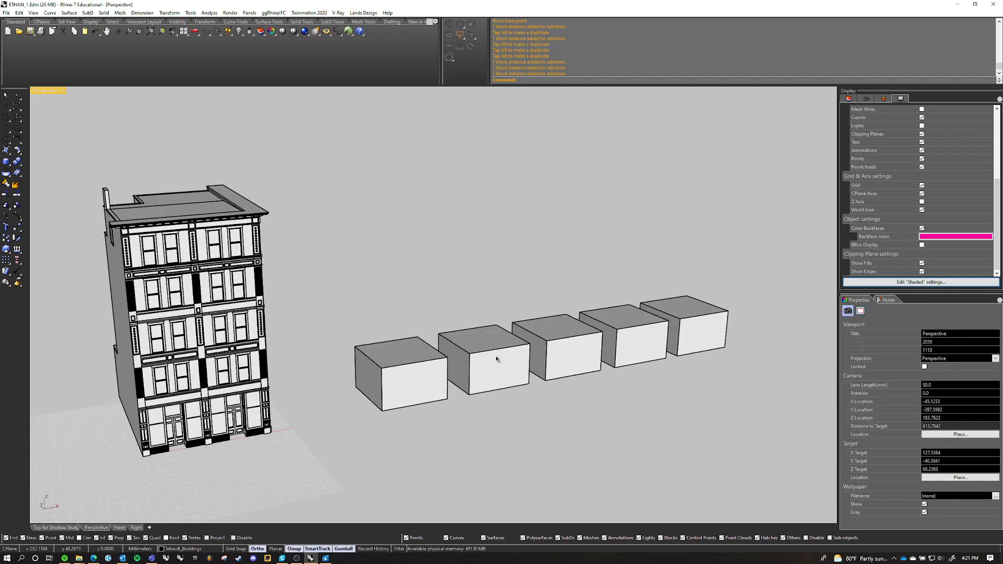
{"action": "left_click", "coordinate": [500, 358]}
{"action": "left_click", "coordinate": [561, 345]}
{"action": "left_click", "coordinate": [632, 322]}
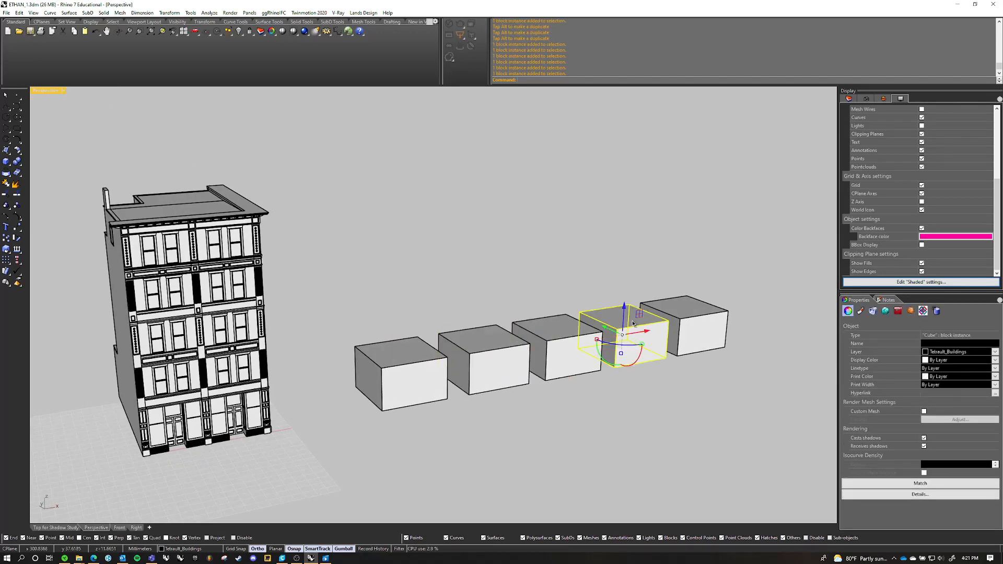
{"action": "left_click", "coordinate": [685, 310]}
{"action": "left_click", "coordinate": [800, 386]}
{"action": "right_click_drag", "start_coordinate": [800, 386], "coordinate": [571, 354]}
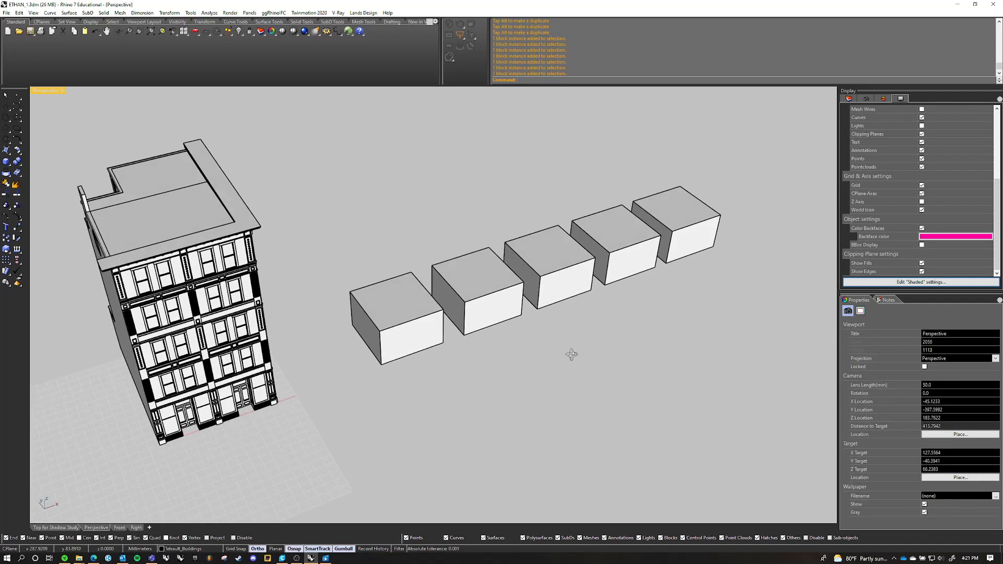
Edit the Cube block nearest the building in place, adding a small box at its front bottom corner, and apply the edit
{"action": "double_click", "coordinate": [387, 329]}
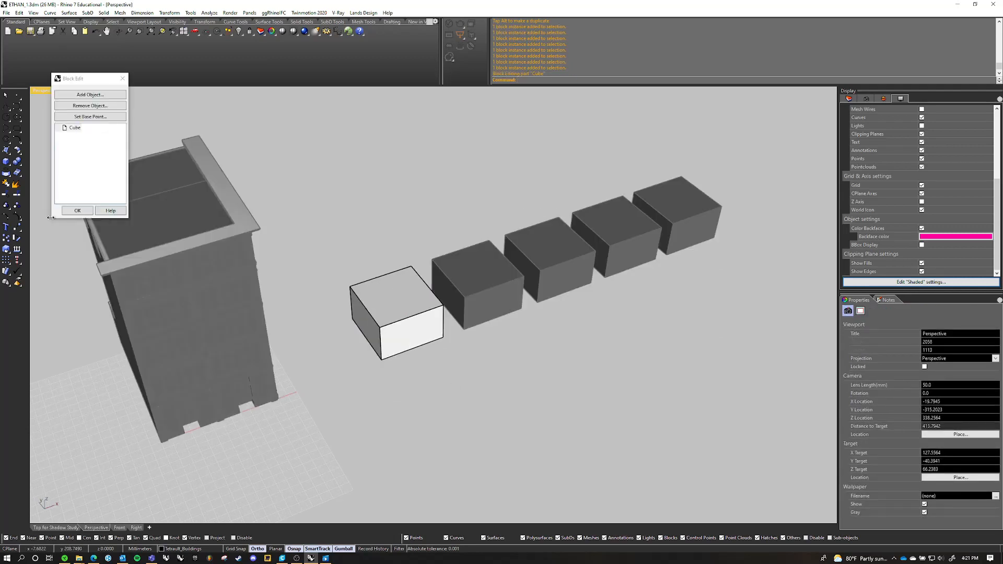
{"action": "left_click", "coordinate": [6, 164]}
{"action": "left_click", "coordinate": [382, 360]}
{"action": "left_click", "coordinate": [395, 366]}
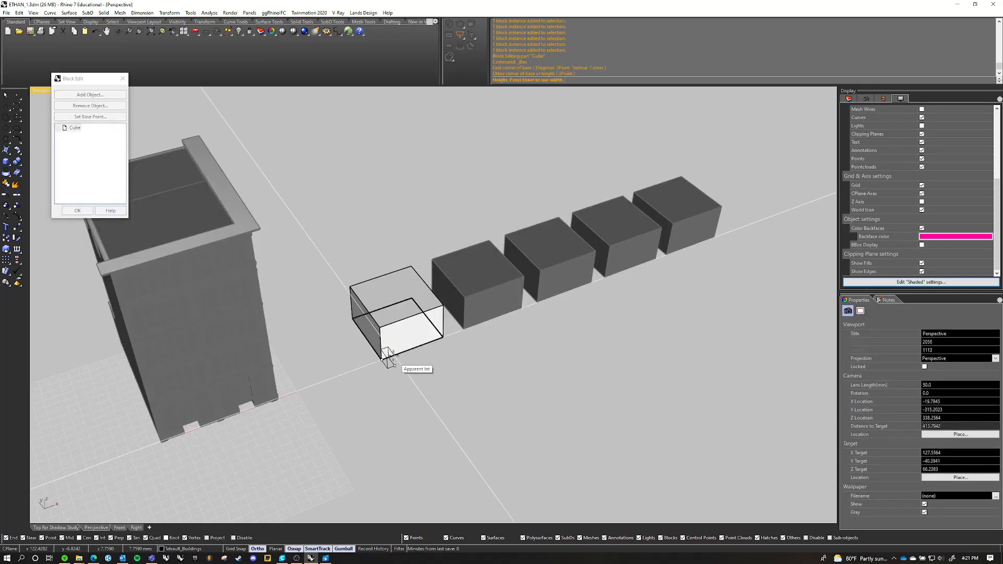
{"action": "left_click", "coordinate": [395, 356]}
{"action": "left_click", "coordinate": [77, 211]}
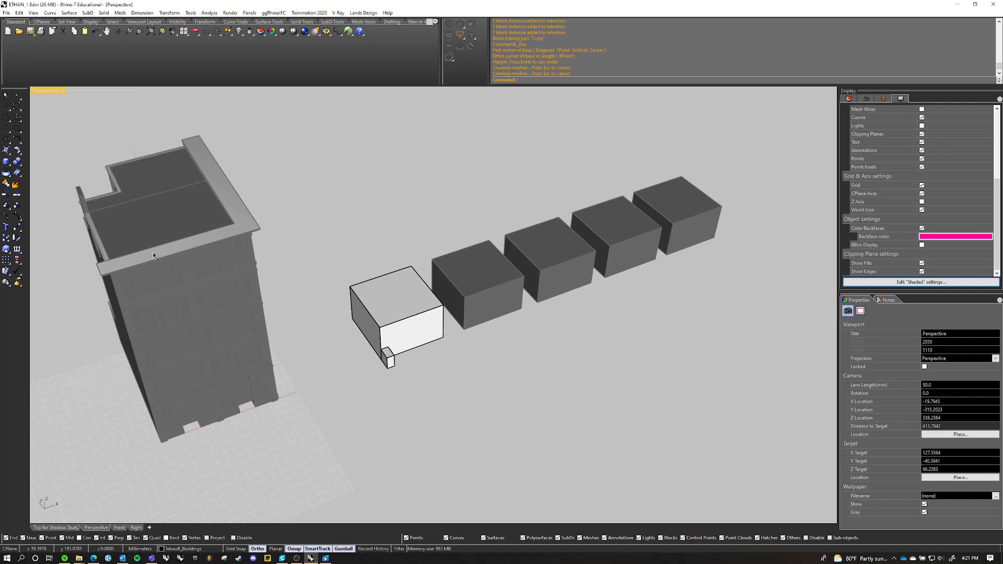
Review the edited row of Cube blocks and delete all five instances
{"action": "right_click_drag", "start_coordinate": [153, 252], "coordinate": [523, 459]}
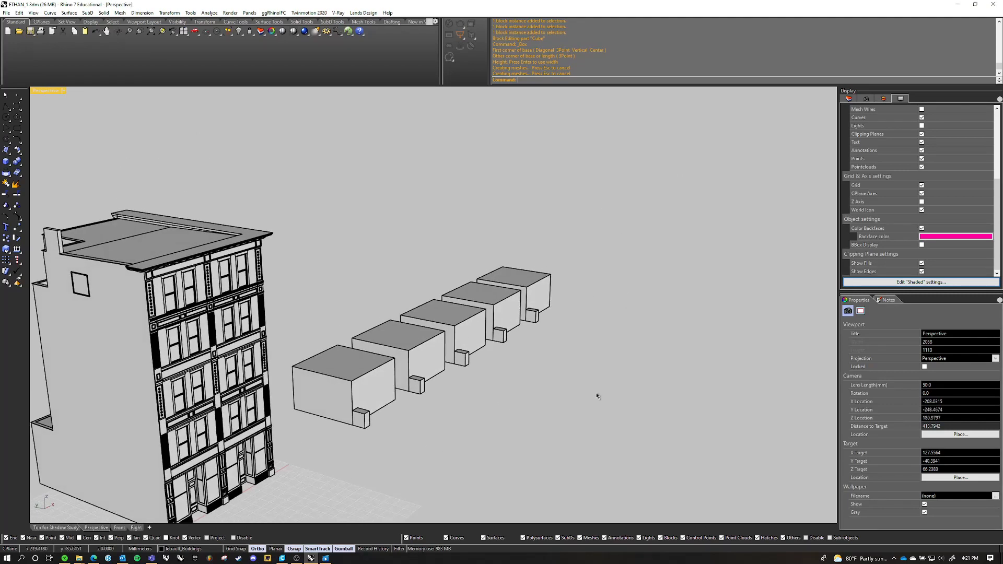
{"action": "right_click_drag", "start_coordinate": [598, 397], "coordinate": [658, 386]}
{"action": "left_click_drag", "start_coordinate": [688, 259], "coordinate": [412, 374]}
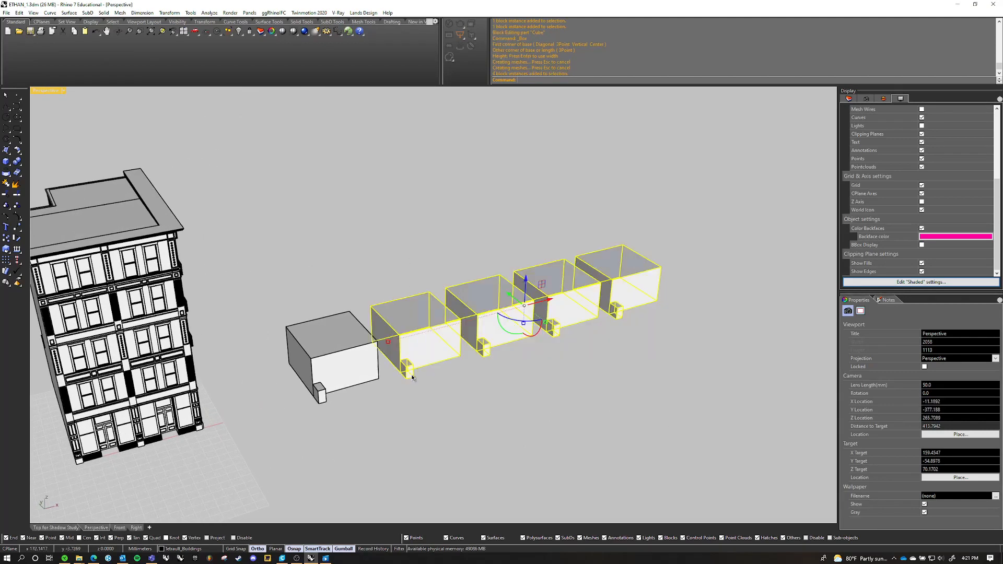
{"action": "key", "text": "Delete"}
{"action": "left_click", "coordinate": [325, 338]}
{"action": "key", "text": "Delete"}
Copy the Core block out of the building along the negative X direction so it stands clear of it
{"action": "scroll", "coordinate": [400, 332], "scroll_direction": "down", "scroll_amount": 4}
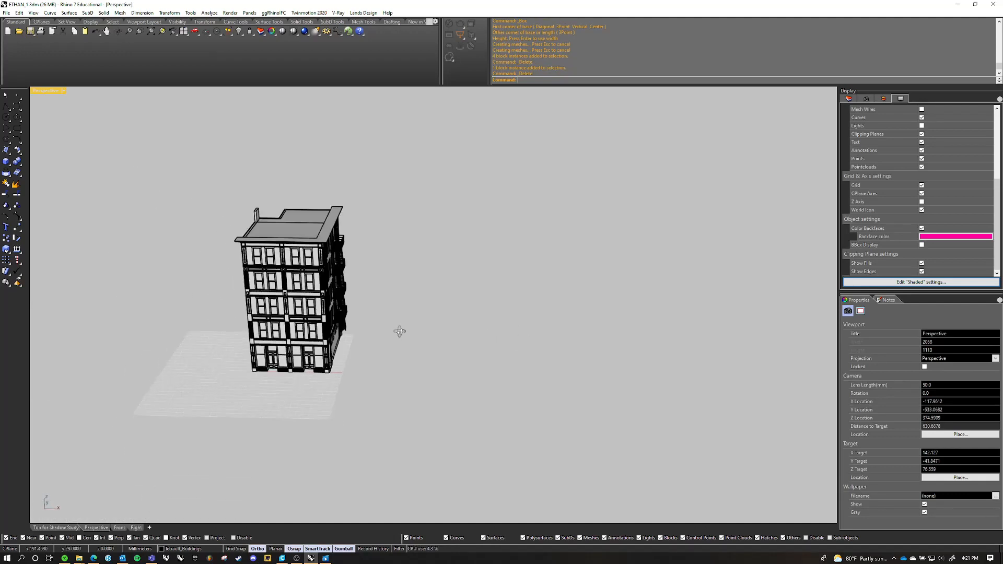
{"action": "right_click_drag", "start_coordinate": [400, 332], "coordinate": [814, 334], "text": "shift"}
{"action": "right_click_drag", "start_coordinate": [814, 334], "coordinate": [669, 293], "text": "shift"}
{"action": "left_click", "coordinate": [308, 286]}
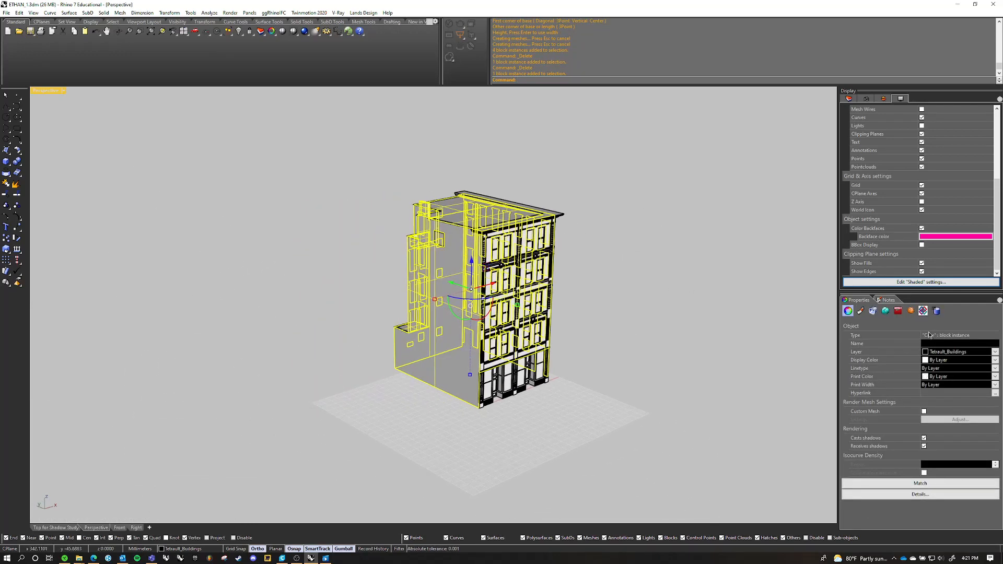
{"action": "right_click_drag", "start_coordinate": [741, 321], "coordinate": [730, 291]}
{"action": "left_click", "coordinate": [710, 297]}
{"action": "left_click", "coordinate": [540, 263]}
{"action": "left_click_drag", "start_coordinate": [604, 269], "coordinate": [329, 311], "text": "alt"}
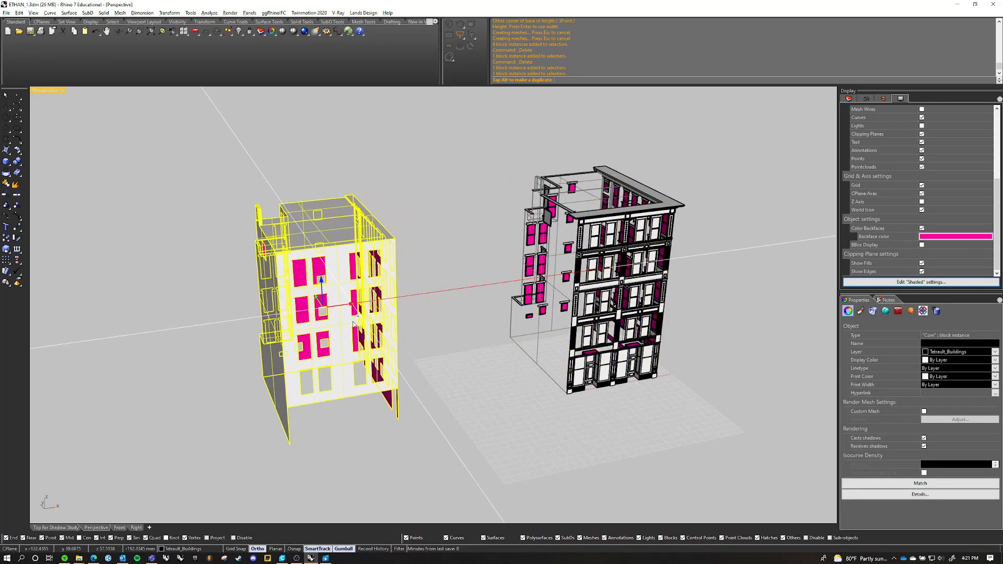
{"action": "left_click", "coordinate": [416, 313]}
Edit the separated Core copy in place, adding a large box at its front corner, and apply the edit
{"action": "right_click_drag", "start_coordinate": [416, 312], "coordinate": [374, 267]}
{"action": "double_click", "coordinate": [375, 267]}
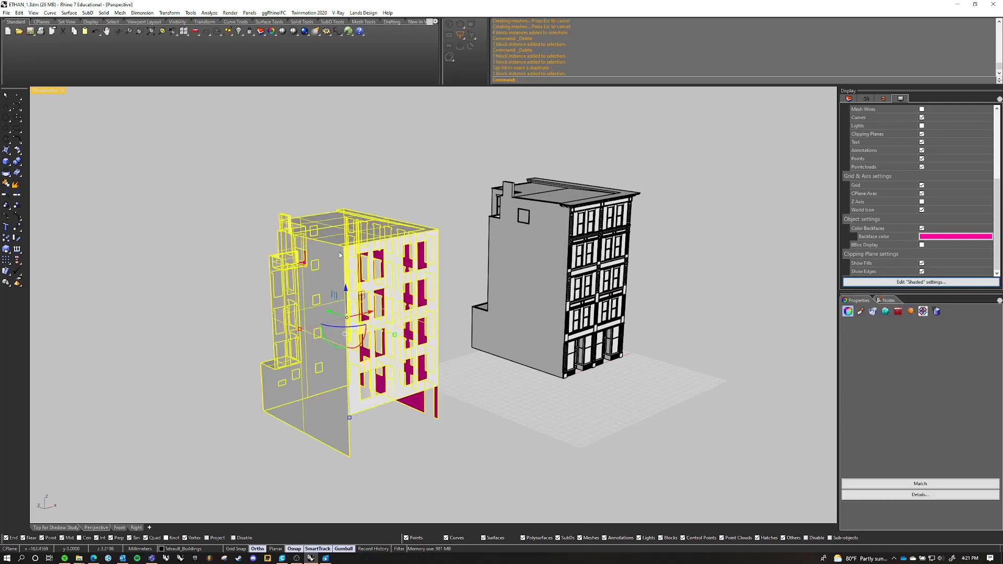
{"action": "right_click_drag", "start_coordinate": [505, 262], "coordinate": [434, 301]}
{"action": "left_click", "coordinate": [7, 164]}
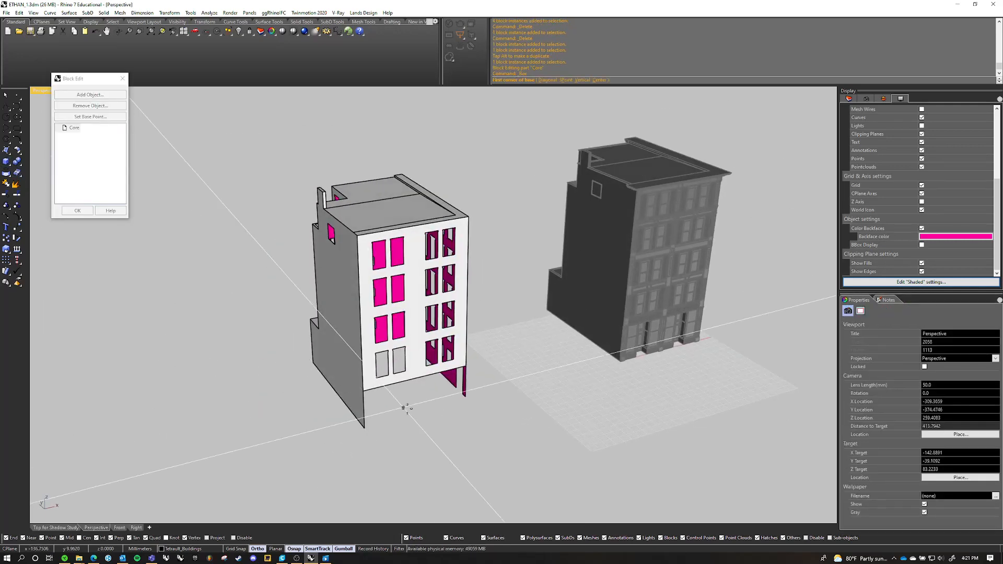
{"action": "left_click", "coordinate": [409, 409]}
{"action": "left_click", "coordinate": [271, 359]}
{"action": "left_click", "coordinate": [261, 249]}
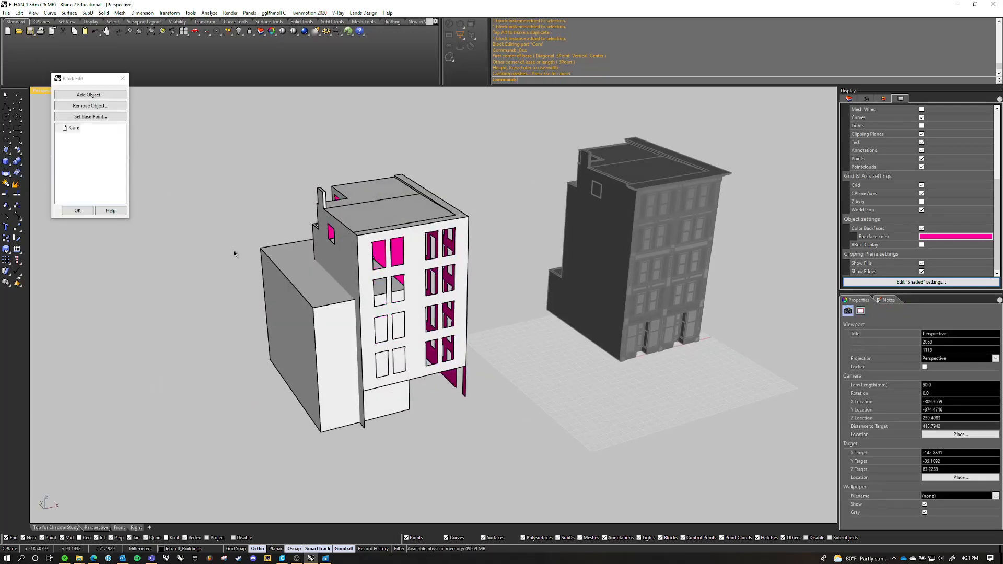
{"action": "left_click", "coordinate": [78, 212]}
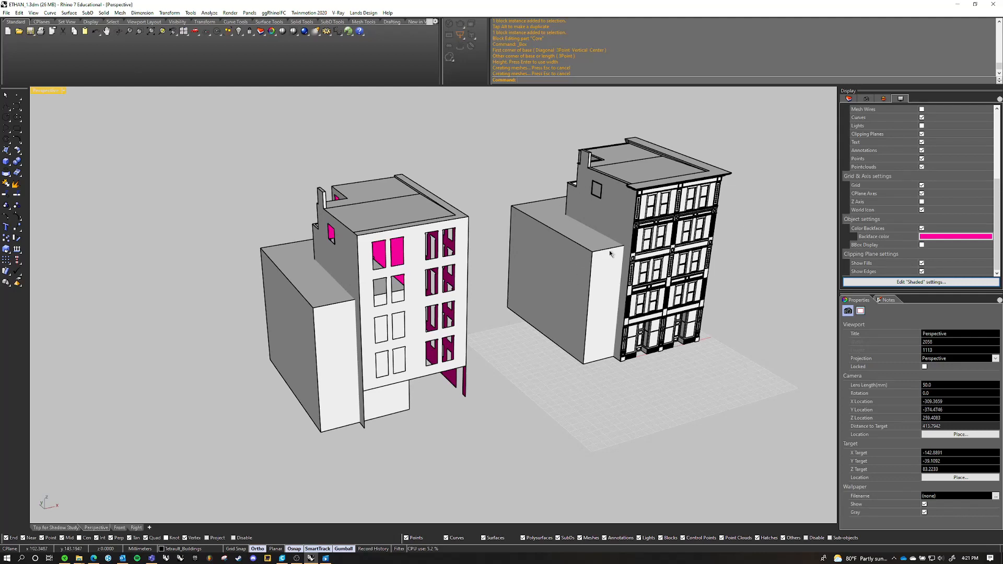
Reopen the separated Core copy for in-place editing, delete the added box, and apply the edit
{"action": "scroll", "coordinate": [649, 189], "scroll_direction": "up", "scroll_amount": 5}
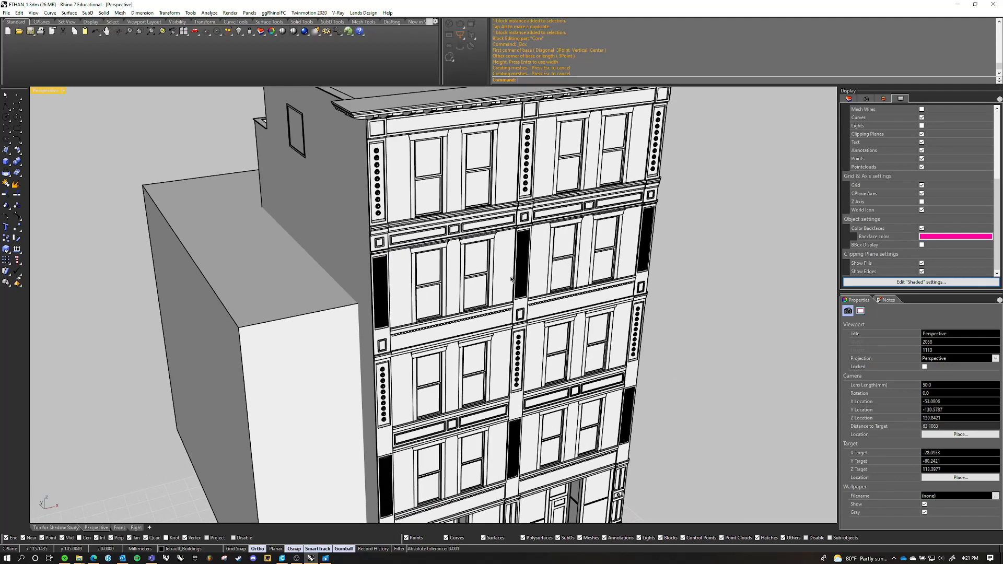
{"action": "scroll", "coordinate": [685, 298], "scroll_direction": "down", "scroll_amount": 6}
{"action": "left_click", "coordinate": [371, 332]}
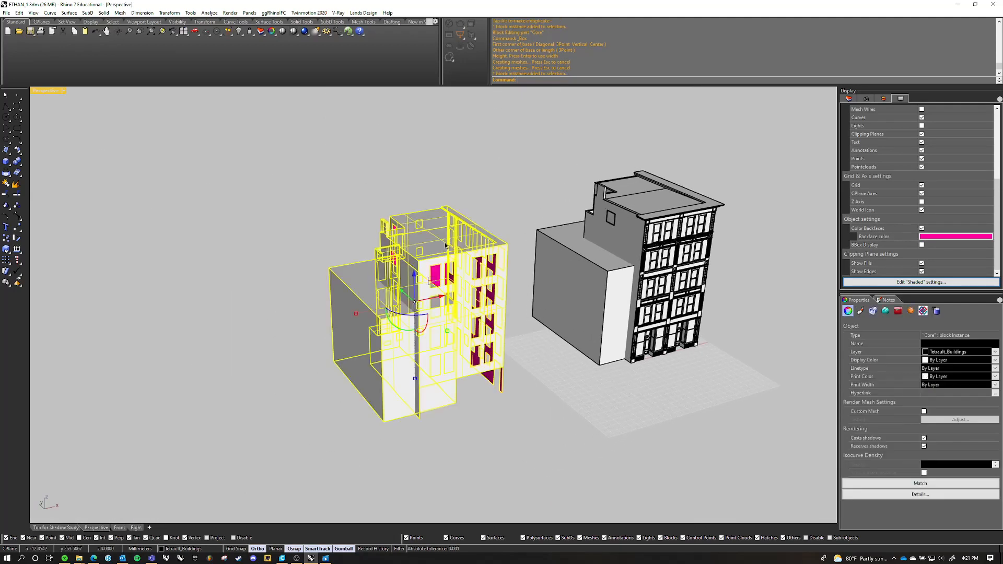
{"action": "double_click", "coordinate": [445, 244]}
{"action": "left_click", "coordinate": [392, 334]}
{"action": "key", "text": "Delete"}
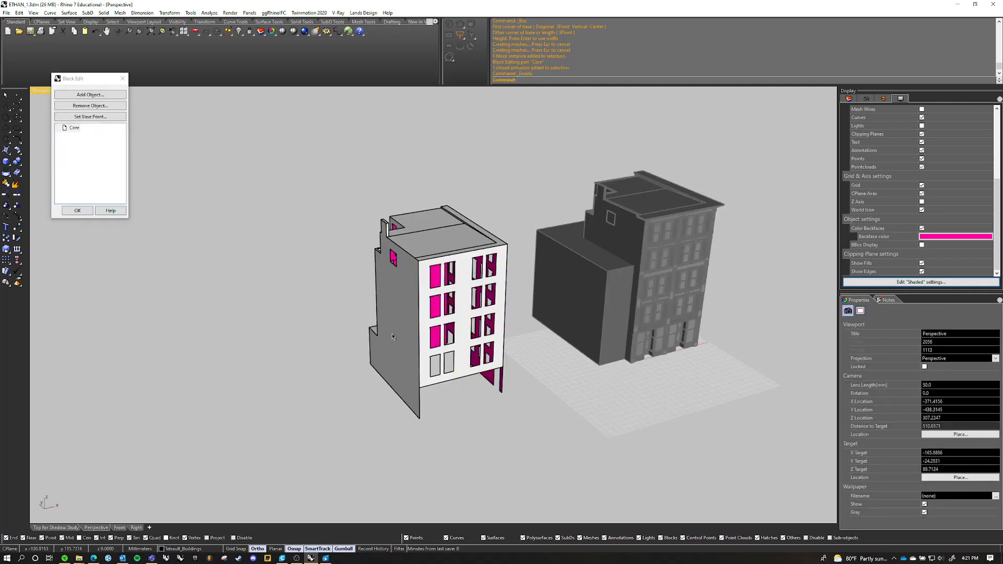
{"action": "right_click_drag", "start_coordinate": [424, 301], "coordinate": [379, 258]}
{"action": "right_click_drag", "start_coordinate": [538, 373], "coordinate": [468, 368], "text": "shift"}
{"action": "scroll", "coordinate": [462, 332], "scroll_direction": "down", "scroll_amount": 4}
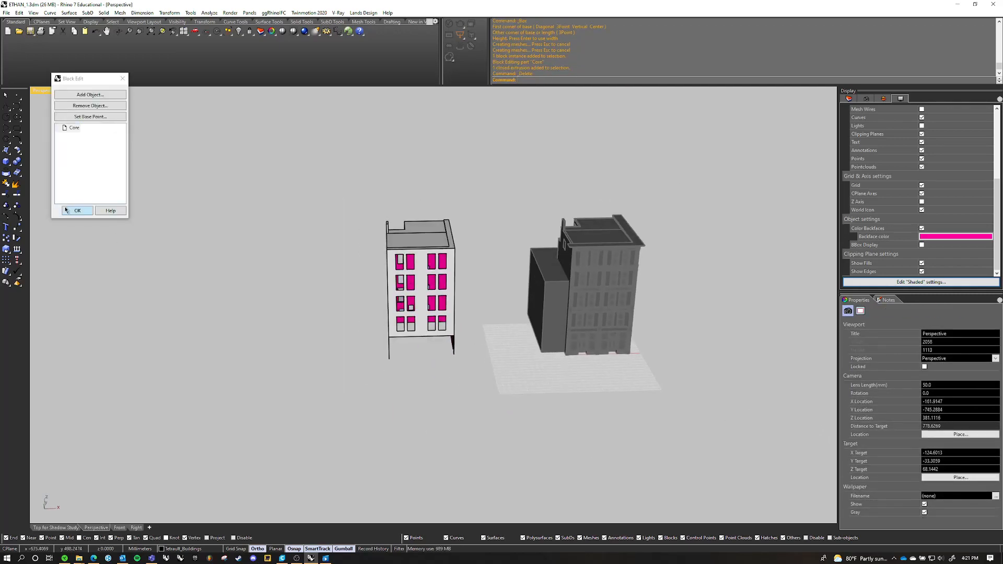
{"action": "left_click", "coordinate": [66, 211]}
Open the Core block inside the building for in-place editing, examine it against the facade pieces, and close the editor
{"action": "right_click_drag", "start_coordinate": [254, 304], "coordinate": [456, 283]}
{"action": "right_click_drag", "start_coordinate": [438, 312], "coordinate": [569, 196], "text": "shift"}
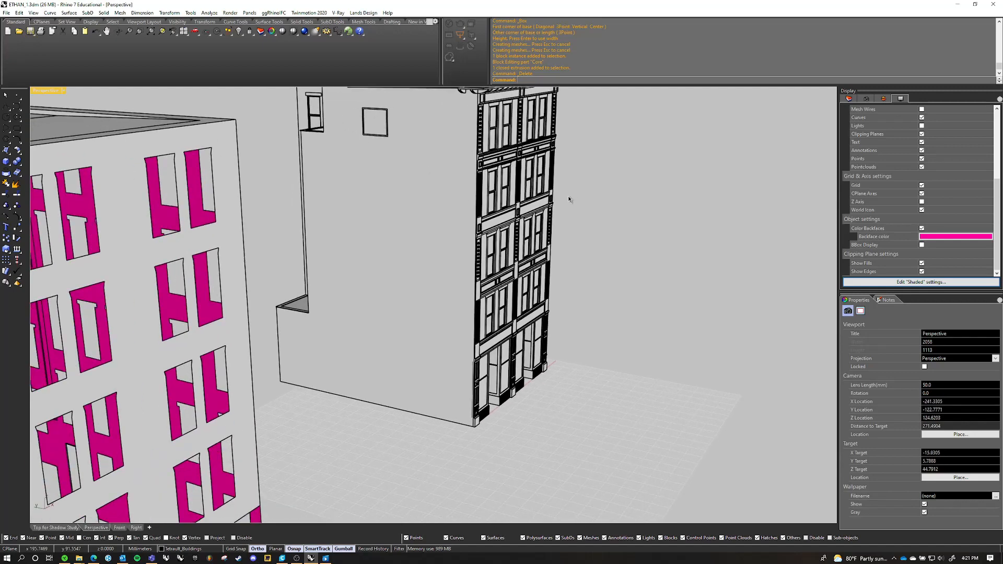
{"action": "double_click", "coordinate": [397, 245]}
{"action": "scroll", "coordinate": [573, 269], "scroll_direction": "down", "scroll_amount": 4}
{"action": "right_click_drag", "start_coordinate": [679, 293], "coordinate": [603, 351]}
{"action": "scroll", "coordinate": [604, 351], "scroll_direction": "up", "scroll_amount": 5}
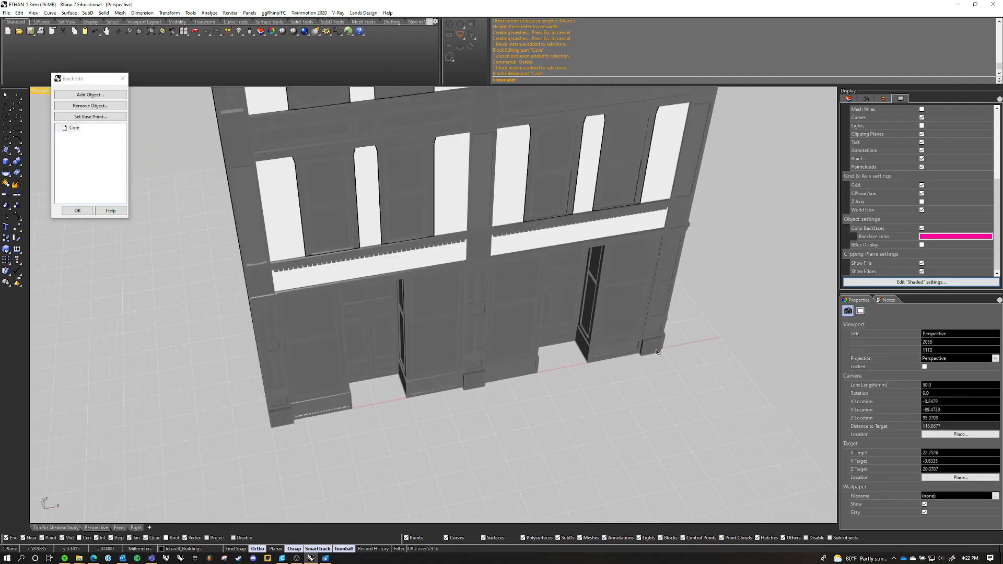
{"action": "right_click_drag", "start_coordinate": [656, 352], "coordinate": [452, 351]}
{"action": "scroll", "coordinate": [452, 351], "scroll_direction": "down", "scroll_amount": 4}
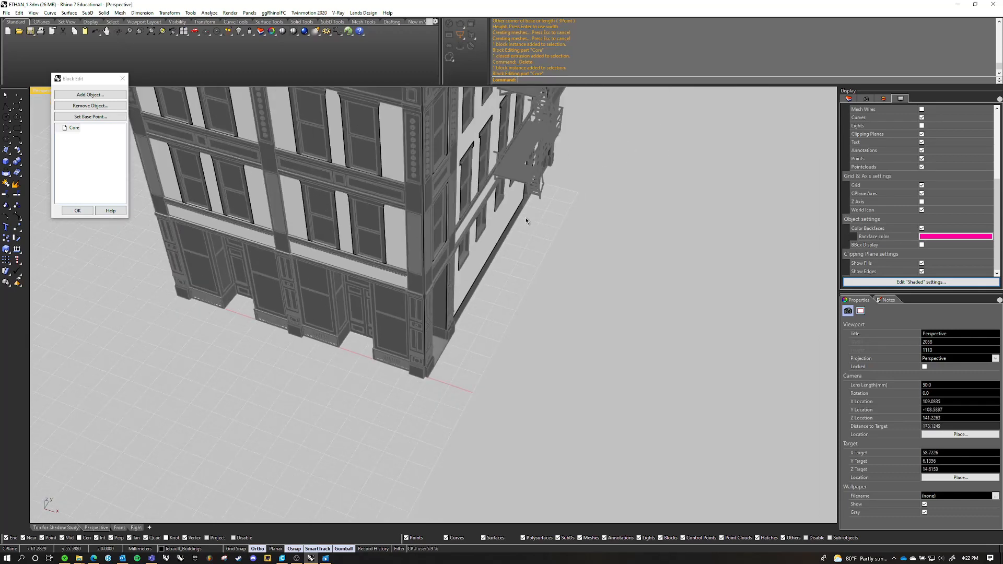
{"action": "scroll", "coordinate": [330, 328], "scroll_direction": "down", "scroll_amount": 3}
{"action": "right_click_drag", "start_coordinate": [330, 328], "coordinate": [484, 350], "text": "shift"}
{"action": "scroll", "coordinate": [483, 349], "scroll_direction": "down", "scroll_amount": 5}
{"action": "right_click_drag", "start_coordinate": [463, 387], "coordinate": [475, 423], "text": "shift"}
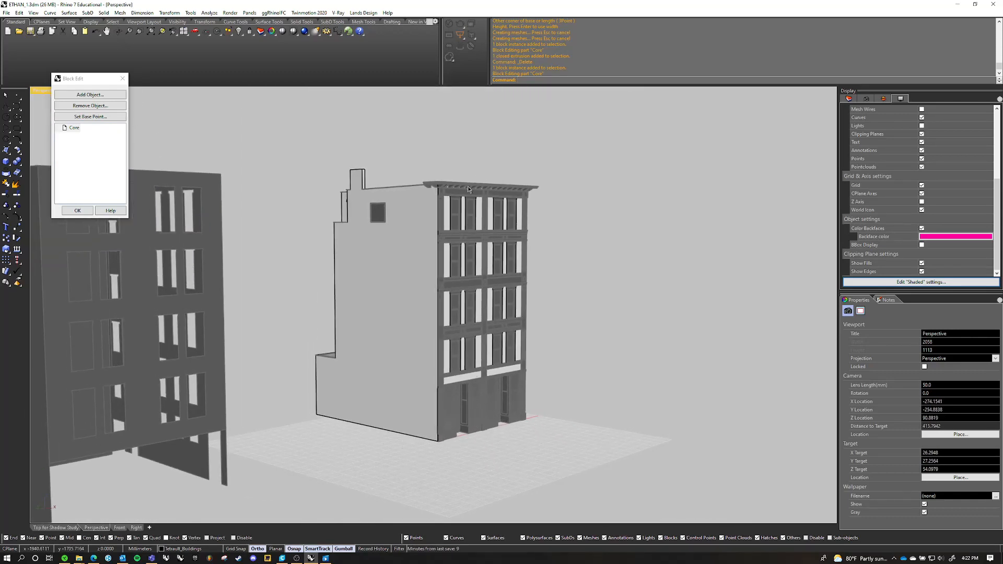
{"action": "right_click_drag", "start_coordinate": [469, 189], "coordinate": [333, 304]}
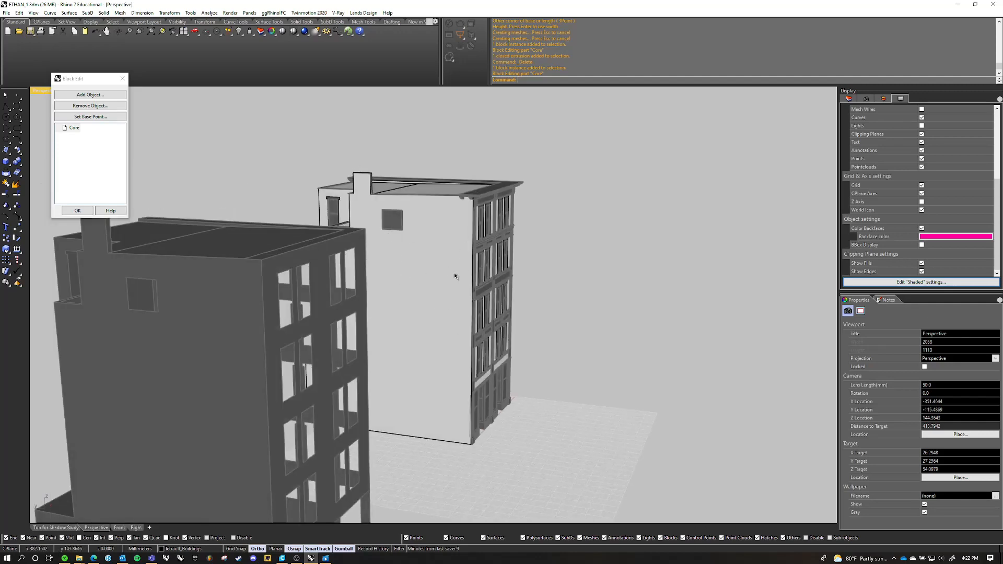
{"action": "right_click_drag", "start_coordinate": [455, 276], "coordinate": [424, 420]}
{"action": "right_click_drag", "start_coordinate": [494, 396], "coordinate": [401, 370]}
{"action": "left_click", "coordinate": [88, 212]}
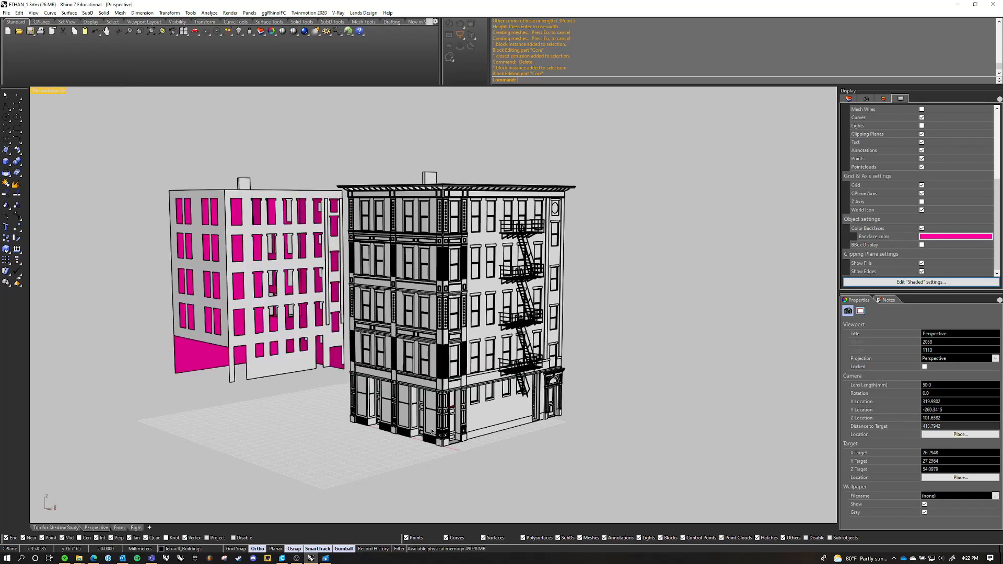
Examine the building's storefront, recessed doorways, corner entrance and rear walls to see how the ground-floor base is laid out
{"action": "scroll", "coordinate": [469, 433], "scroll_direction": "up", "scroll_amount": 8}
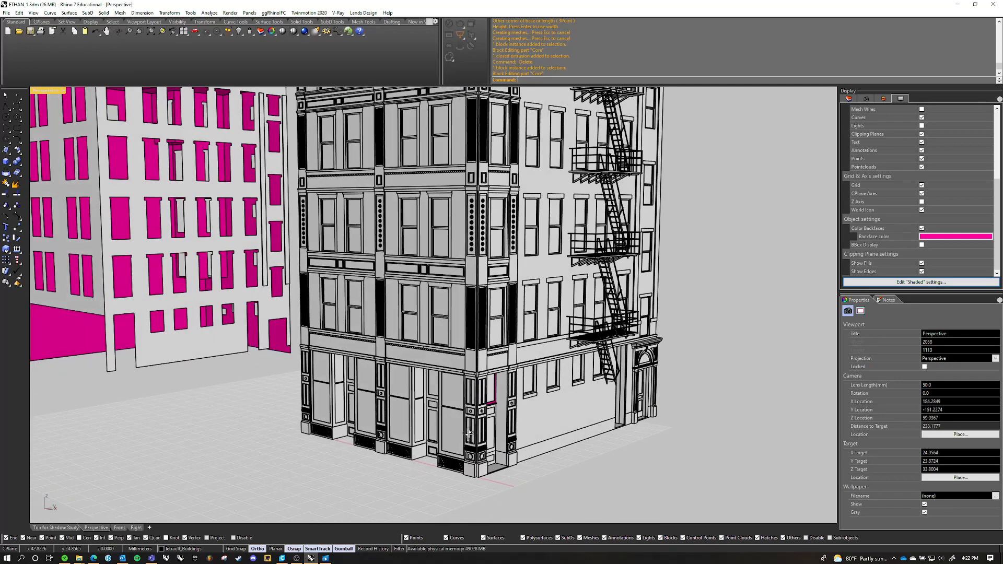
{"action": "right_click_drag", "start_coordinate": [468, 433], "coordinate": [469, 443]}
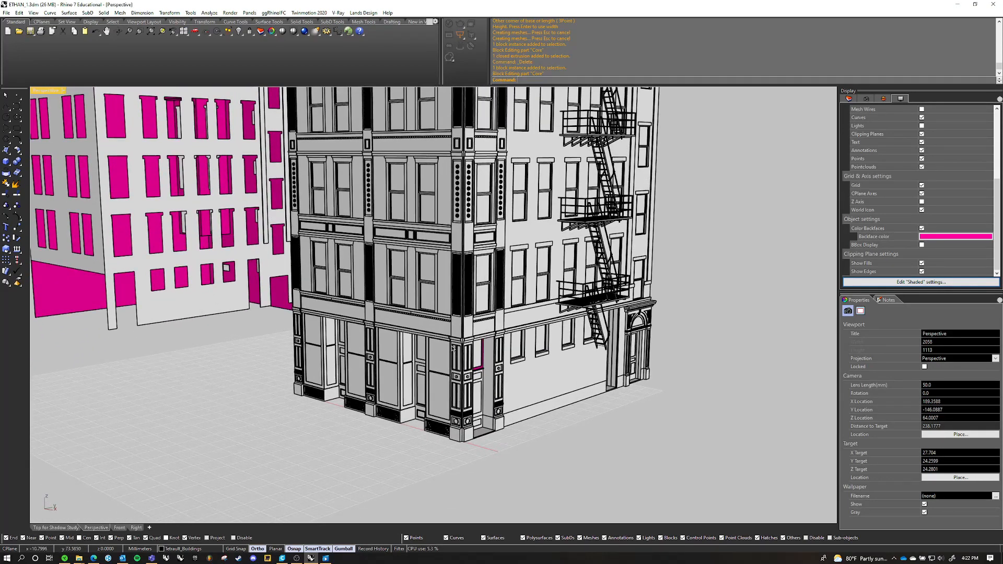
{"action": "right_click_drag", "start_coordinate": [466, 348], "coordinate": [621, 439]}
{"action": "scroll", "coordinate": [460, 445], "scroll_direction": "up", "scroll_amount": 12}
{"action": "scroll", "coordinate": [363, 399], "scroll_direction": "down", "scroll_amount": 6}
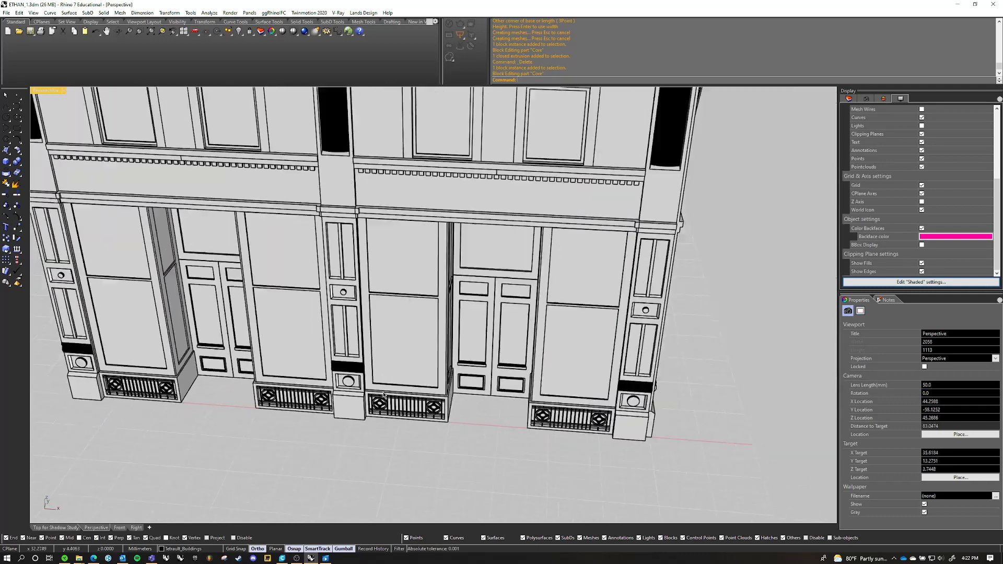
{"action": "right_click_drag", "start_coordinate": [334, 367], "coordinate": [434, 351], "text": "shift"}
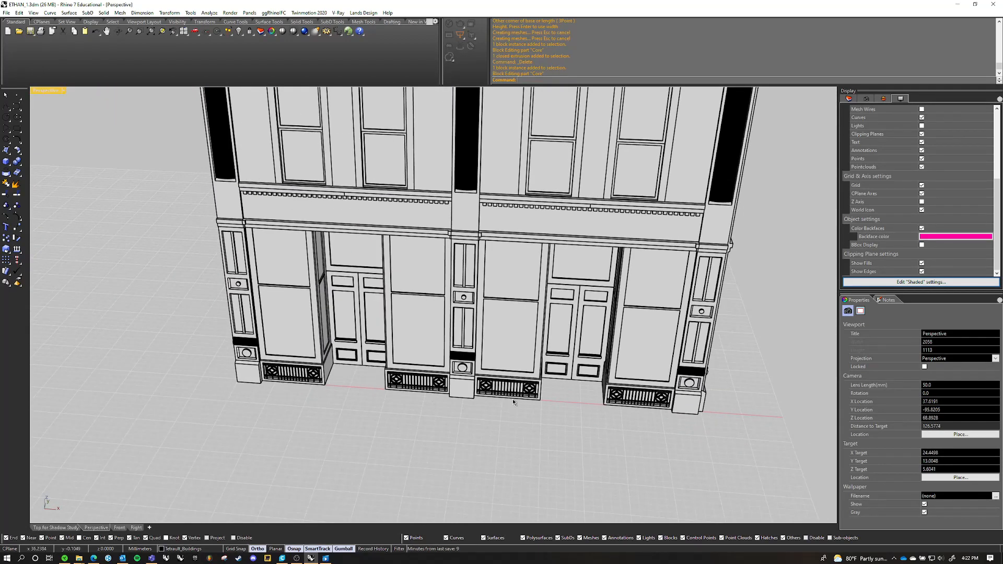
{"action": "right_click_drag", "start_coordinate": [575, 388], "coordinate": [345, 379]}
{"action": "right_click_drag", "start_coordinate": [598, 408], "coordinate": [557, 370], "text": "shift"}
{"action": "scroll", "coordinate": [589, 396], "scroll_direction": "down", "scroll_amount": 4}
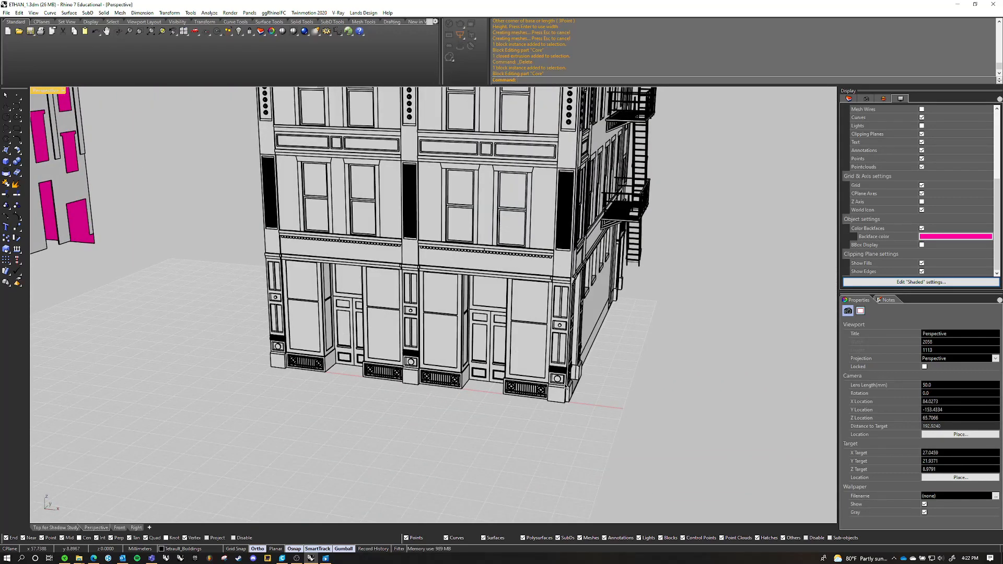
{"action": "scroll", "coordinate": [571, 291], "scroll_direction": "down", "scroll_amount": 8}
{"action": "right_click_drag", "start_coordinate": [570, 291], "coordinate": [411, 370]}
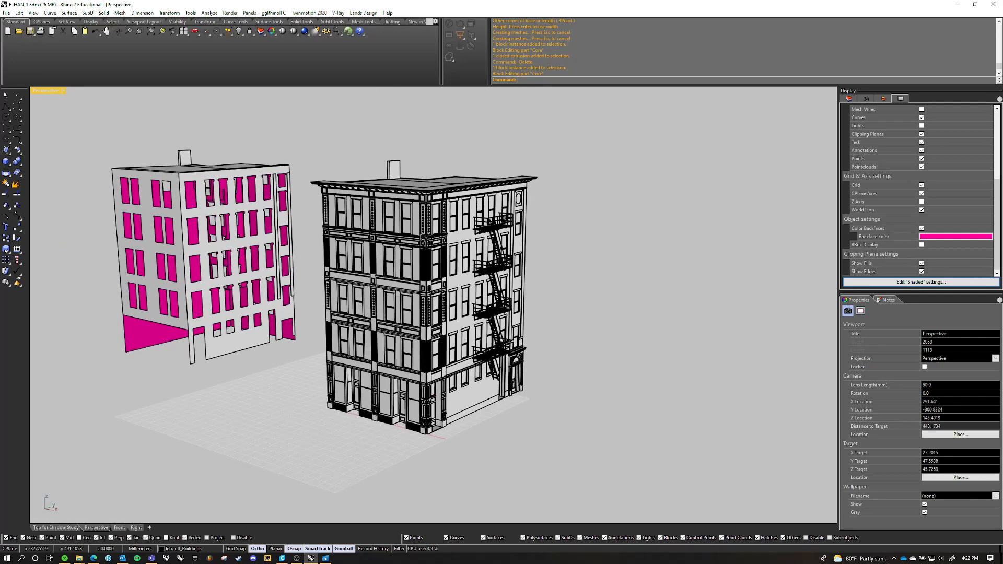
{"action": "scroll", "coordinate": [427, 375], "scroll_direction": "up", "scroll_amount": 8}
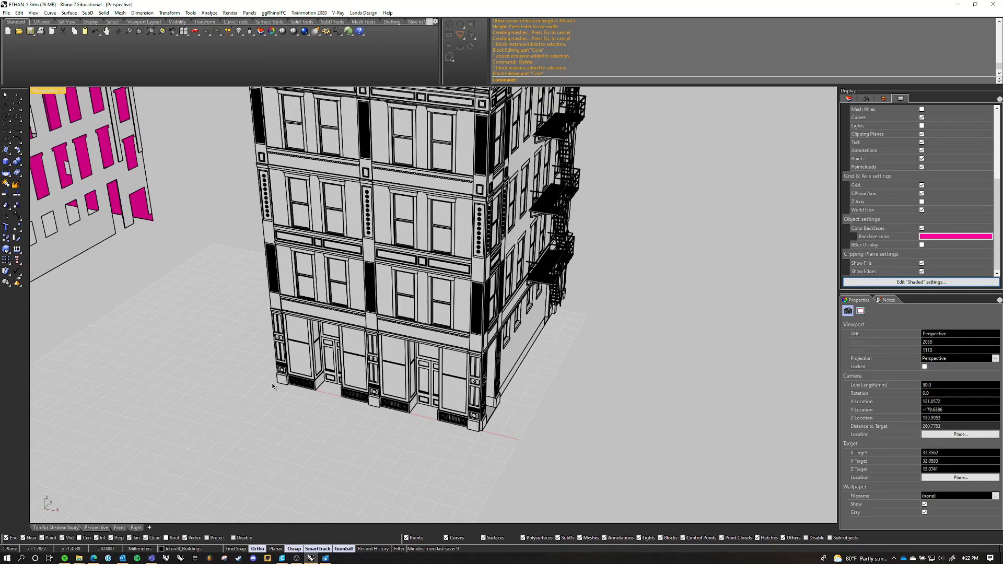
{"action": "scroll", "coordinate": [458, 430], "scroll_direction": "down", "scroll_amount": 3}
{"action": "scroll", "coordinate": [468, 423], "scroll_direction": "down", "scroll_amount": 3}
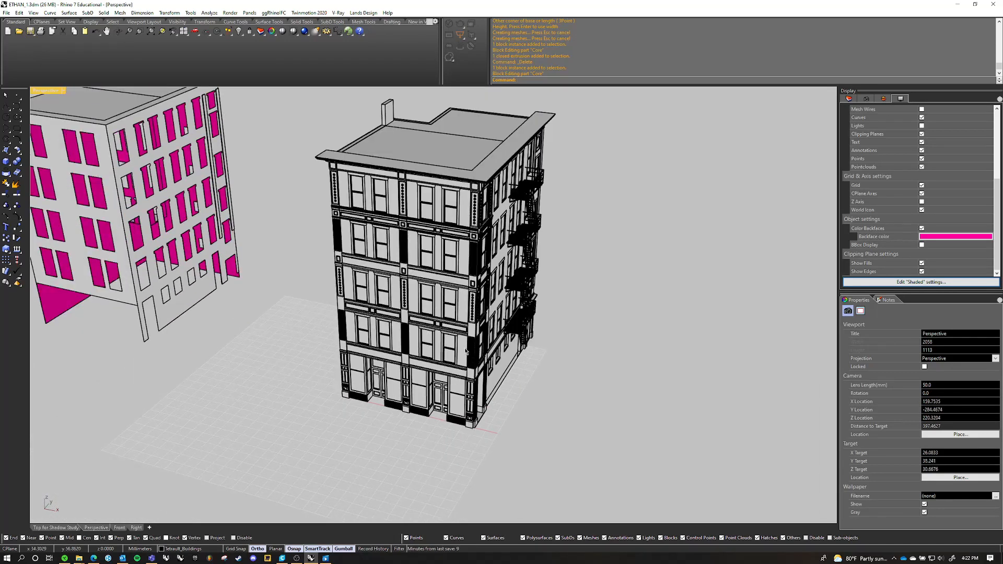
{"action": "right_click_drag", "start_coordinate": [380, 255], "coordinate": [512, 264]}
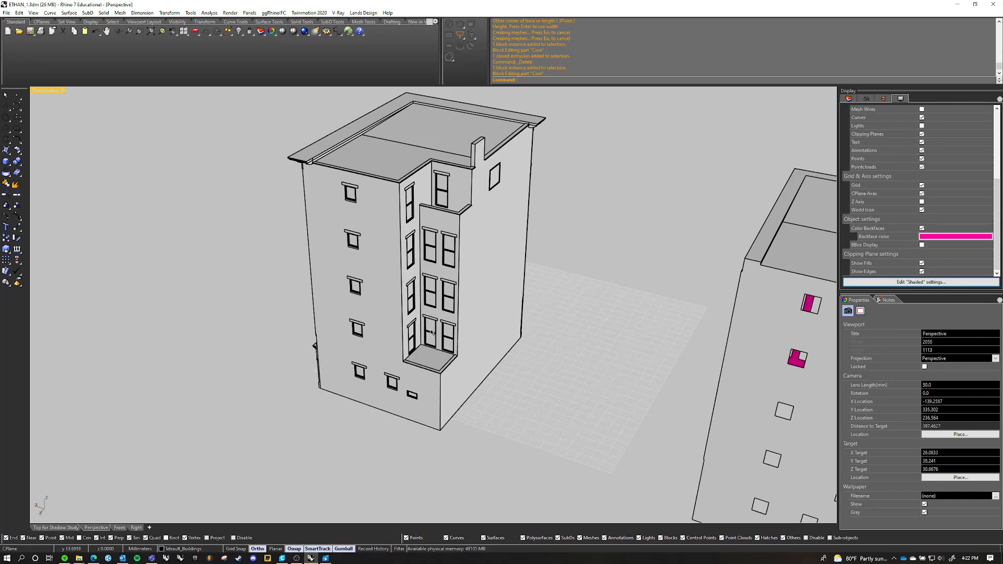
{"action": "scroll", "coordinate": [454, 233], "scroll_direction": "down", "scroll_amount": 4}
{"action": "right_click_drag", "start_coordinate": [499, 229], "coordinate": [398, 239]}
{"action": "scroll", "coordinate": [541, 246], "scroll_direction": "down", "scroll_amount": 4}
{"action": "right_click_drag", "start_coordinate": [541, 247], "coordinate": [381, 248]}
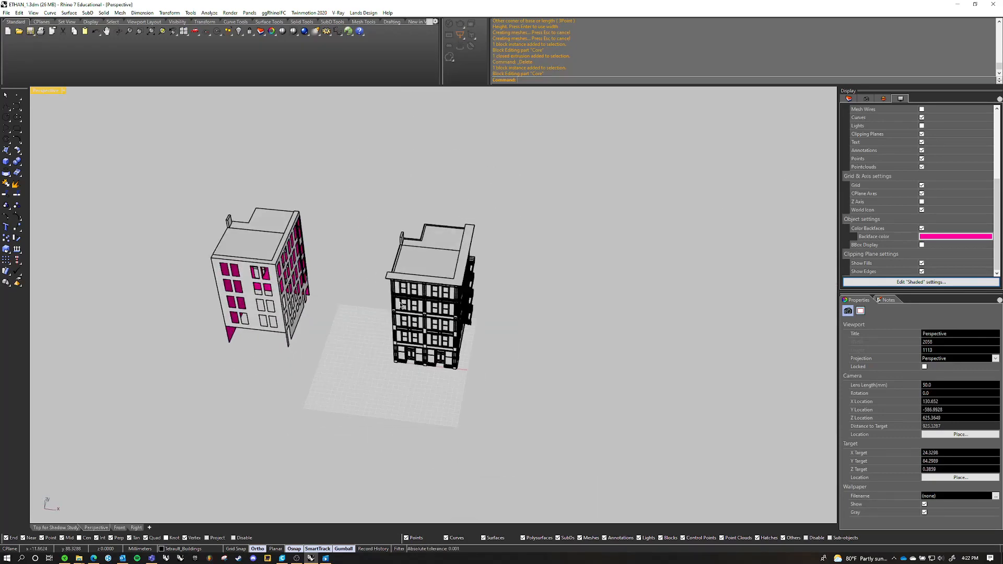
{"action": "scroll", "coordinate": [429, 301], "scroll_direction": "up", "scroll_amount": 10}
{"action": "right_click_drag", "start_coordinate": [504, 327], "coordinate": [471, 320]}
{"action": "mouse_move", "coordinate": [470, 320]}
{"action": "right_mouse_down", "text": "shift"}
{"action": "mouse_move", "coordinate": [434, 317]}
{"action": "mouse_move", "coordinate": [453, 311]}
{"action": "right_mouse_up", "text": "shift"}
{"action": "scroll", "coordinate": [450, 318], "scroll_direction": "down", "scroll_amount": 5}
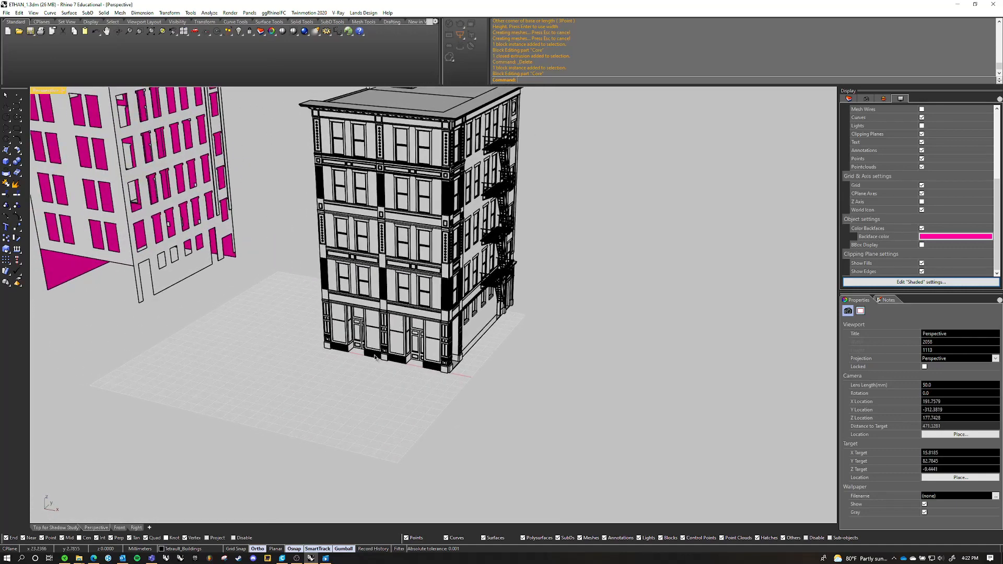
{"action": "scroll", "coordinate": [316, 334], "scroll_direction": "up", "scroll_amount": 6}
{"action": "right_click_drag", "start_coordinate": [282, 332], "coordinate": [353, 328]}
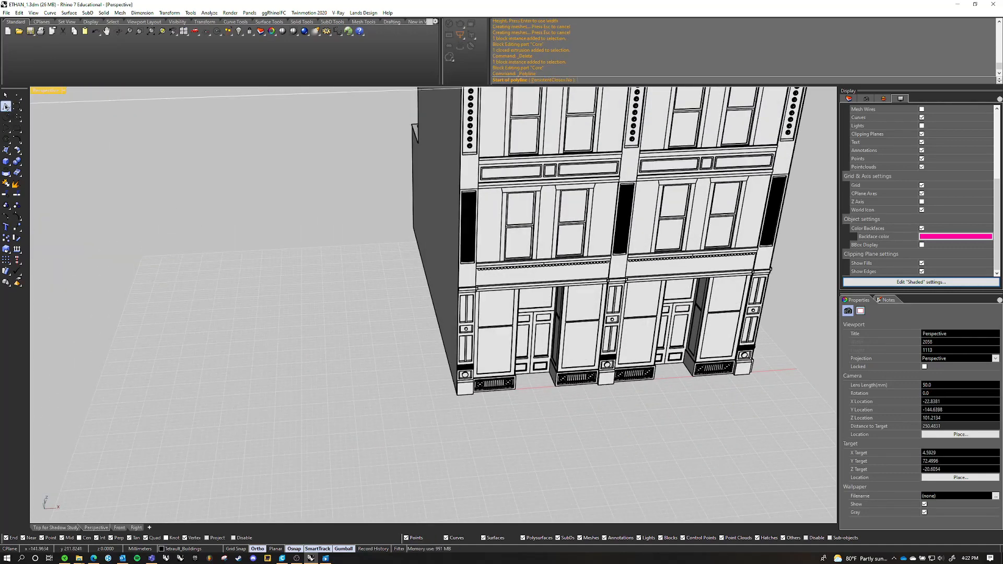
{"action": "right_click_drag", "start_coordinate": [491, 393], "coordinate": [429, 377]}
{"action": "scroll", "coordinate": [426, 377], "scroll_direction": "up", "scroll_amount": 8}
{"action": "right_click_drag", "start_coordinate": [408, 384], "coordinate": [270, 365]}
{"action": "left_click", "coordinate": [237, 354]}
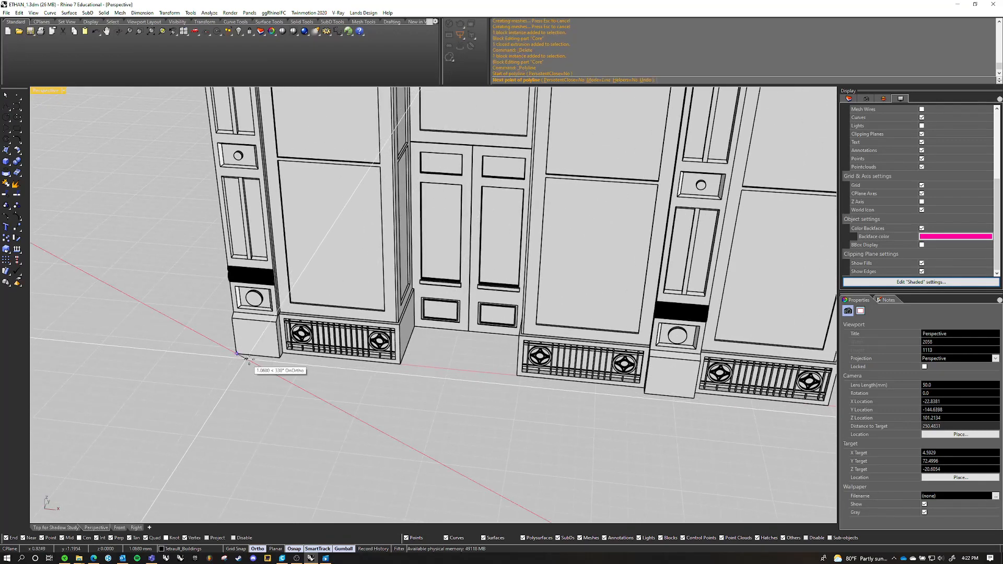
{"action": "left_click", "coordinate": [401, 365]}
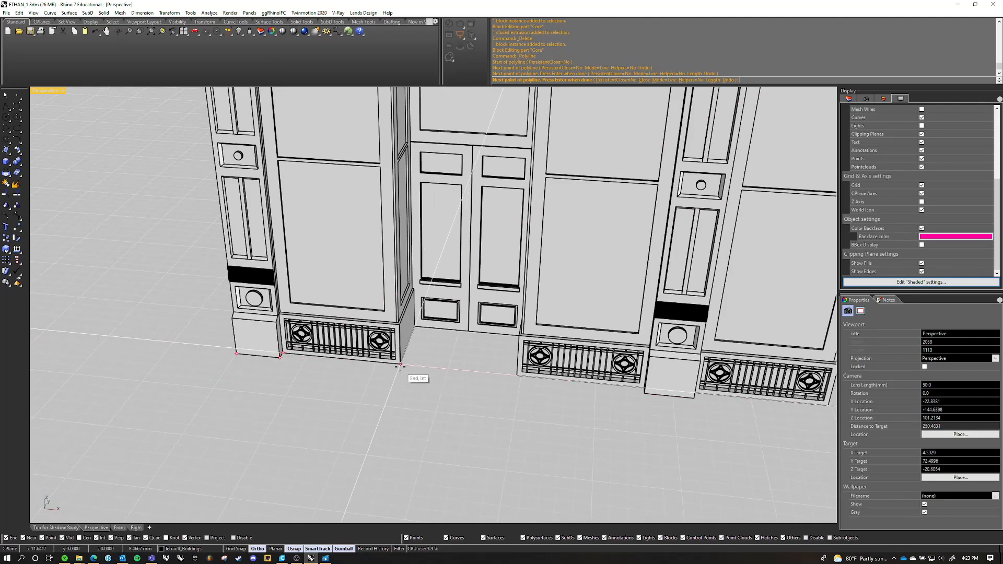
{"action": "scroll", "coordinate": [401, 365], "scroll_direction": "down", "scroll_amount": 12}
{"action": "right_click_drag", "start_coordinate": [400, 365], "coordinate": [470, 404]}
{"action": "key", "text": "Escape"}
Start a polyline at the storefront's outer base corner and trace the base around the first recessed doorway, snapping to its corners
{"action": "scroll", "coordinate": [495, 372], "scroll_direction": "up", "scroll_amount": 10}
{"action": "scroll", "coordinate": [468, 367], "scroll_direction": "up", "scroll_amount": 10}
{"action": "right_click", "coordinate": [415, 391]}
{"action": "left_click", "coordinate": [415, 393]}
{"action": "scroll", "coordinate": [415, 393], "scroll_direction": "down", "scroll_amount": 12}
{"action": "left_click", "coordinate": [299, 442]}
{"action": "left_click", "coordinate": [306, 395]}
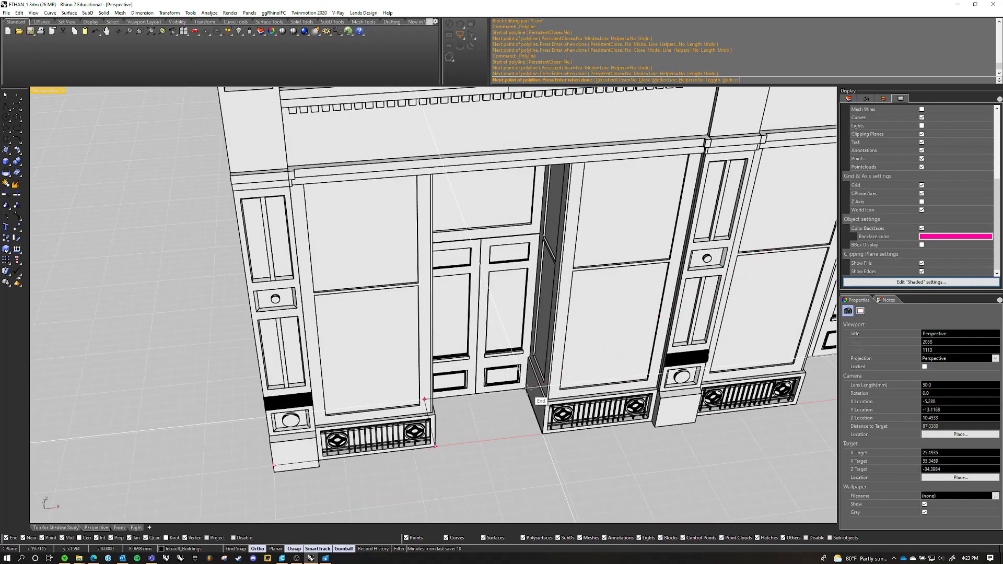
{"action": "left_click", "coordinate": [524, 388]}
{"action": "left_click", "coordinate": [542, 434]}
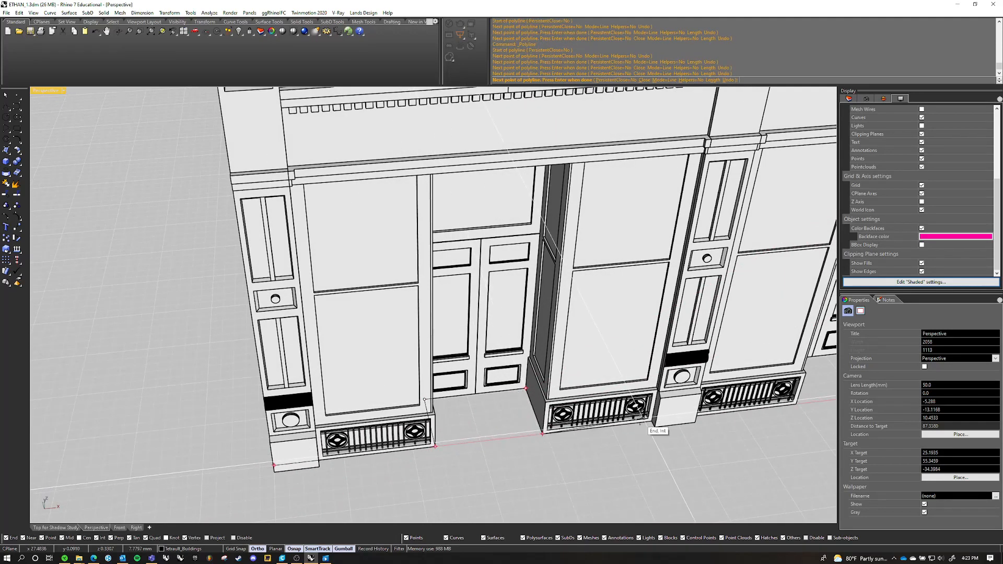
Continue the polyline along the storefront base and around the second recessed doorway, snapping to its inner and outer corners
{"action": "left_click", "coordinate": [797, 403]}
{"action": "scroll", "coordinate": [648, 424], "scroll_direction": "down", "scroll_amount": 4}
{"action": "scroll", "coordinate": [648, 426], "scroll_direction": "down", "scroll_amount": 3}
{"action": "right_click_drag", "start_coordinate": [648, 426], "coordinate": [445, 413]}
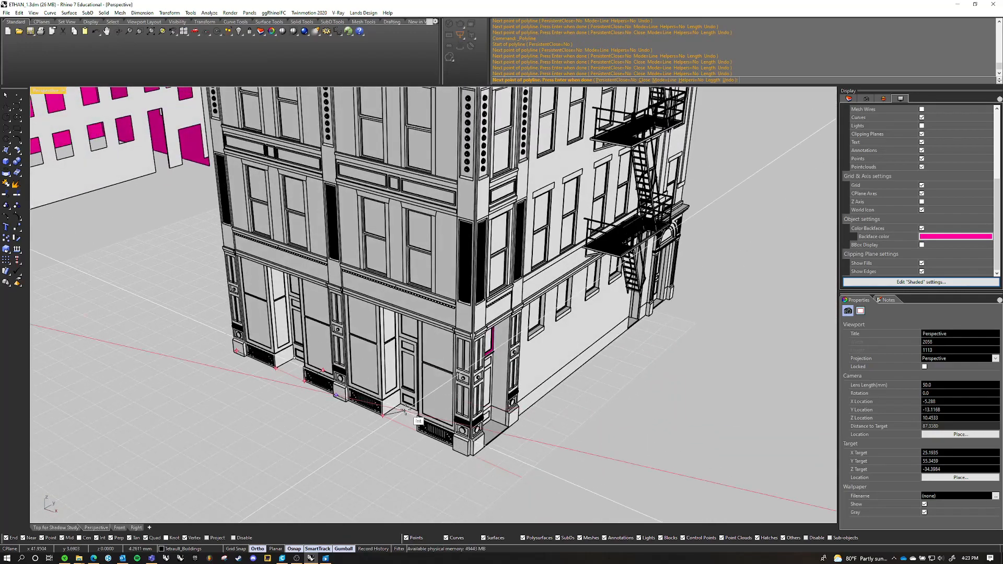
{"action": "left_click", "coordinate": [402, 410]}
{"action": "right_click_drag", "start_coordinate": [353, 419], "coordinate": [571, 393]}
{"action": "scroll", "coordinate": [627, 398], "scroll_direction": "up", "scroll_amount": 8}
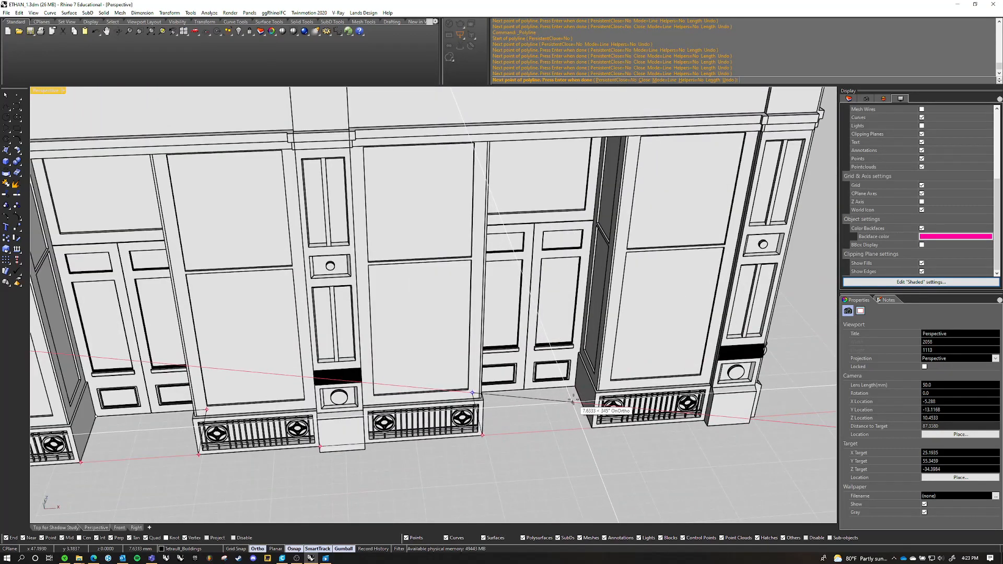
{"action": "left_click", "coordinate": [575, 386]}
{"action": "left_click", "coordinate": [591, 429]}
Continue the polyline along the storefront to the corner pier, undo the misplaced point, and snap to the pier's base corner
{"action": "right_click_drag", "start_coordinate": [592, 429], "coordinate": [470, 454]}
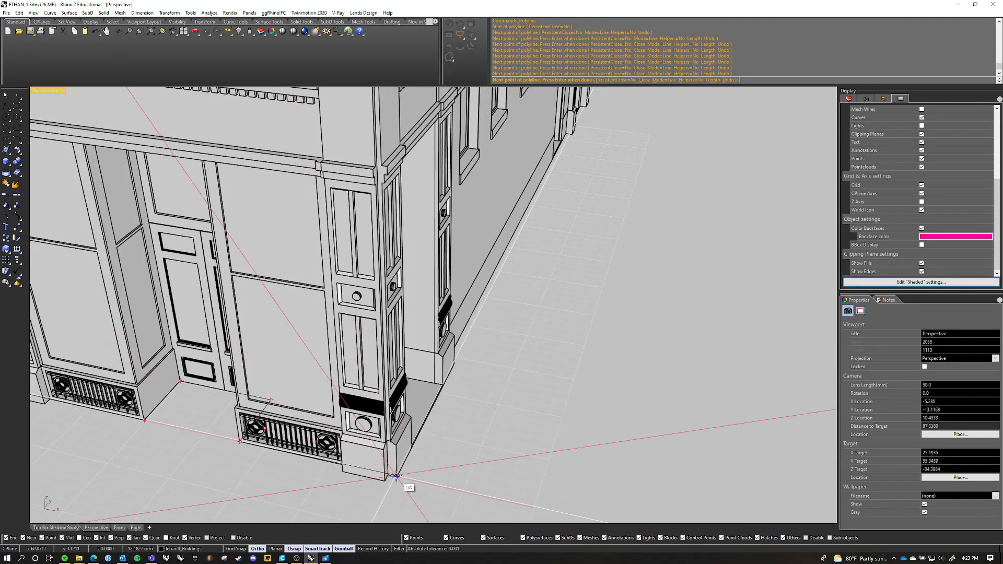
{"action": "scroll", "coordinate": [396, 476], "scroll_direction": "up", "scroll_amount": 6}
{"action": "left_click", "coordinate": [397, 477]}
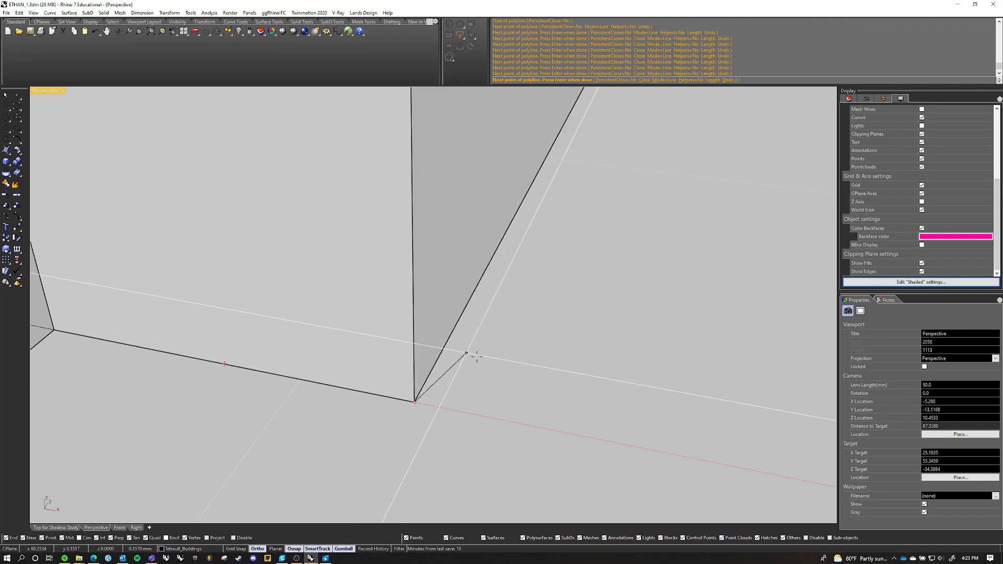
{"action": "scroll", "coordinate": [477, 357], "scroll_direction": "down", "scroll_amount": 10}
{"action": "right_click_drag", "start_coordinate": [477, 356], "coordinate": [410, 327]}
{"action": "scroll", "coordinate": [213, 288], "scroll_direction": "up", "scroll_amount": 8}
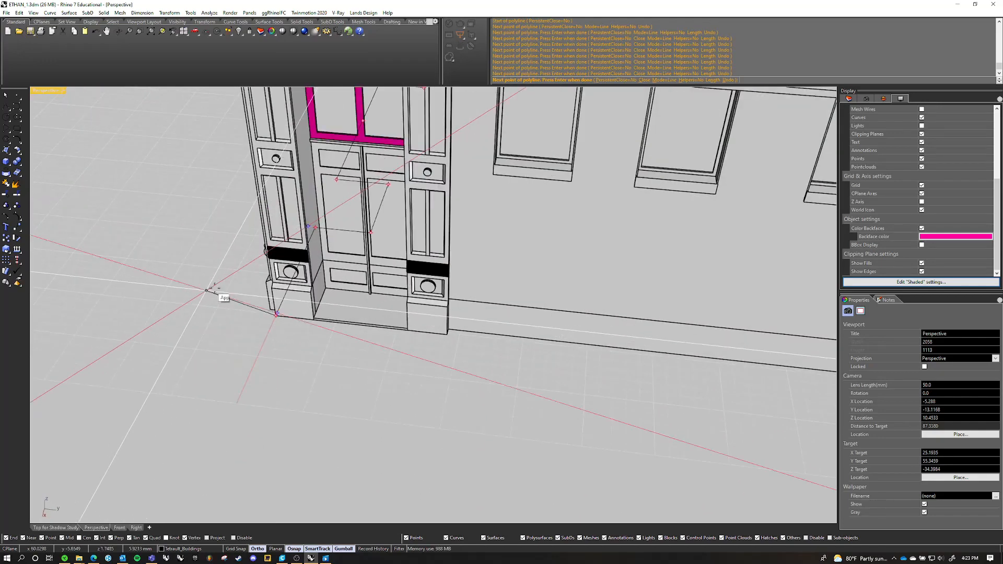
{"action": "scroll", "coordinate": [213, 288], "scroll_direction": "up", "scroll_amount": 6}
{"action": "right_click_drag", "start_coordinate": [141, 313], "coordinate": [436, 391]}
{"action": "key", "text": "ctrl+z"}
{"action": "left_click", "coordinate": [647, 323]}
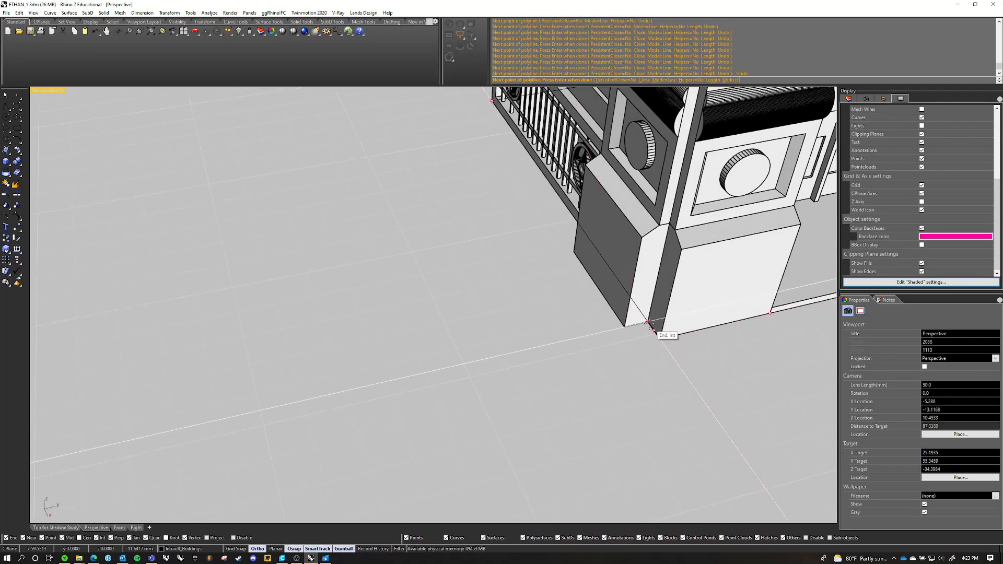
Continue the polyline around the corner pier and across the corner entrance, snapping to the far corner of its threshold
{"action": "scroll", "coordinate": [621, 341], "scroll_direction": "down", "scroll_amount": 5}
{"action": "right_click_drag", "start_coordinate": [620, 340], "coordinate": [558, 331]}
{"action": "scroll", "coordinate": [434, 334], "scroll_direction": "up", "scroll_amount": 8}
{"action": "scroll", "coordinate": [400, 333], "scroll_direction": "up", "scroll_amount": 5}
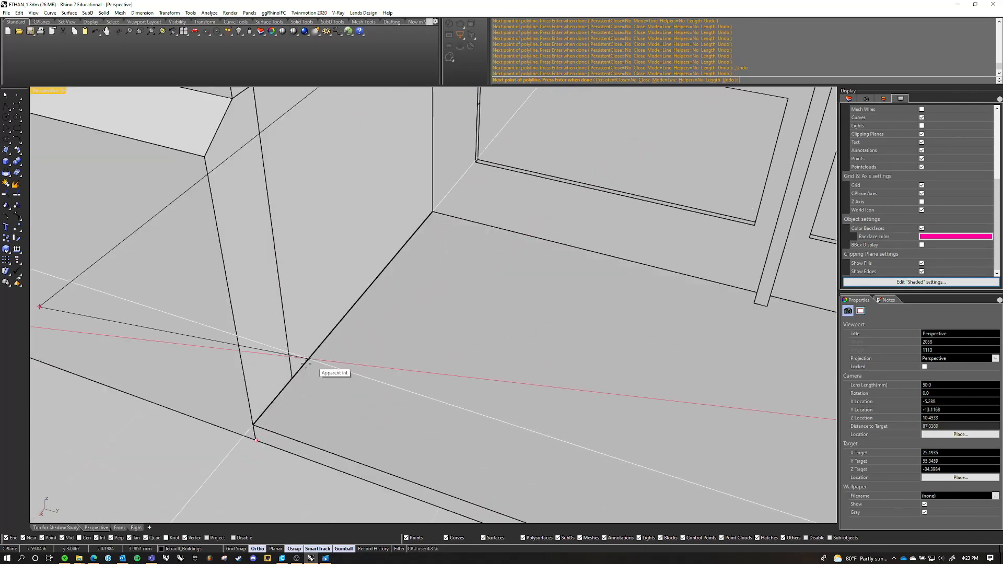
{"action": "scroll", "coordinate": [313, 346], "scroll_direction": "up", "scroll_amount": 5}
{"action": "right_click_drag", "start_coordinate": [314, 346], "coordinate": [436, 350]}
{"action": "scroll", "coordinate": [398, 233], "scroll_direction": "down", "scroll_amount": 6}
{"action": "right_click_drag", "start_coordinate": [436, 350], "coordinate": [432, 291]}
{"action": "scroll", "coordinate": [433, 291], "scroll_direction": "up", "scroll_amount": 12}
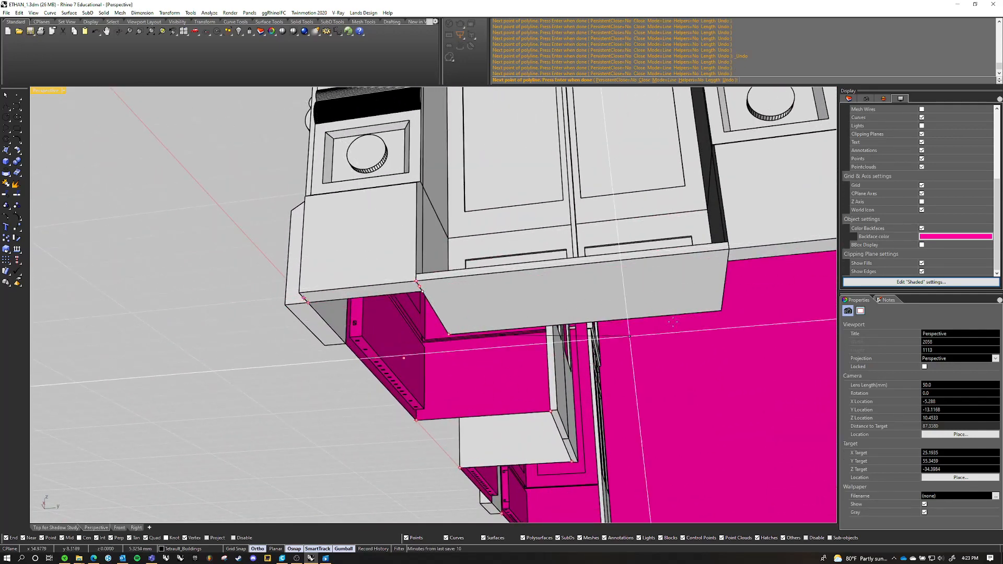
{"action": "left_click", "coordinate": [728, 263]}
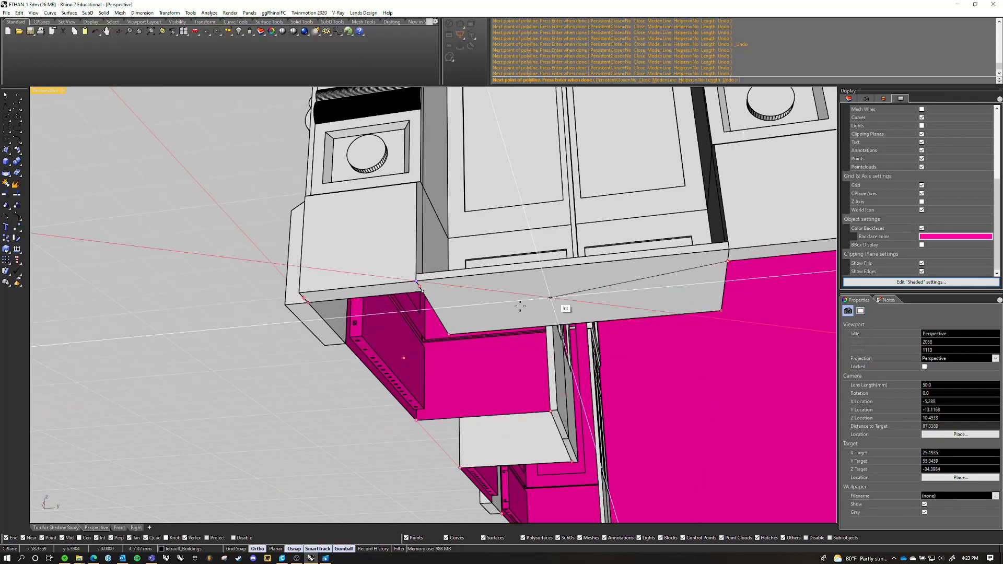
Extend the polyline along the side wall's base and across the side doorway, snapping to the far corner of its threshold
{"action": "scroll", "coordinate": [520, 307], "scroll_direction": "down", "scroll_amount": 10}
{"action": "right_click_drag", "start_coordinate": [519, 306], "coordinate": [280, 380]}
{"action": "scroll", "coordinate": [505, 406], "scroll_direction": "up", "scroll_amount": 8}
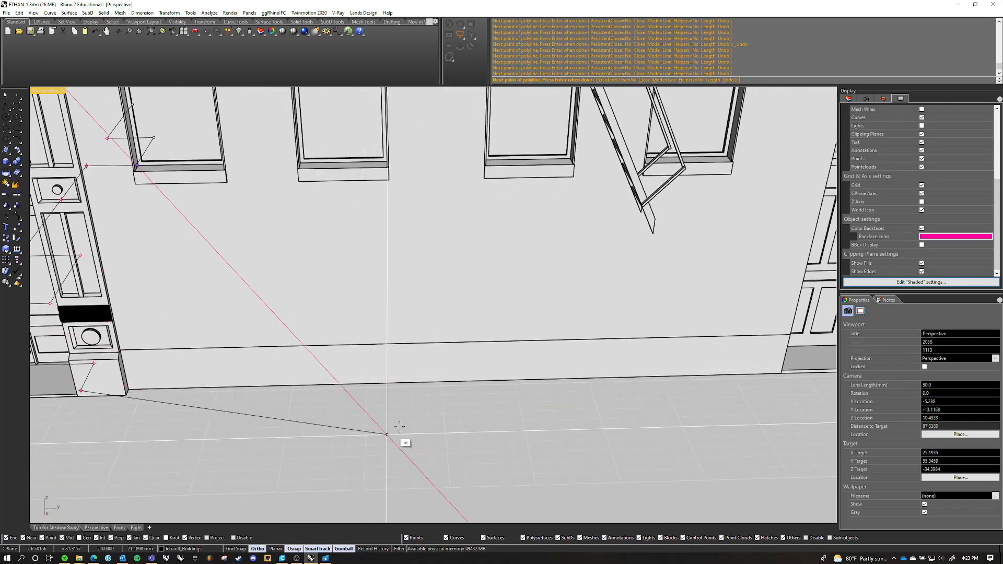
{"action": "right_click_drag", "start_coordinate": [635, 405], "coordinate": [463, 384], "text": "shift"}
{"action": "right_click_drag", "start_coordinate": [463, 384], "coordinate": [577, 348]}
{"action": "scroll", "coordinate": [585, 299], "scroll_direction": "up", "scroll_amount": 7}
{"action": "right_click_drag", "start_coordinate": [585, 299], "coordinate": [419, 393]}
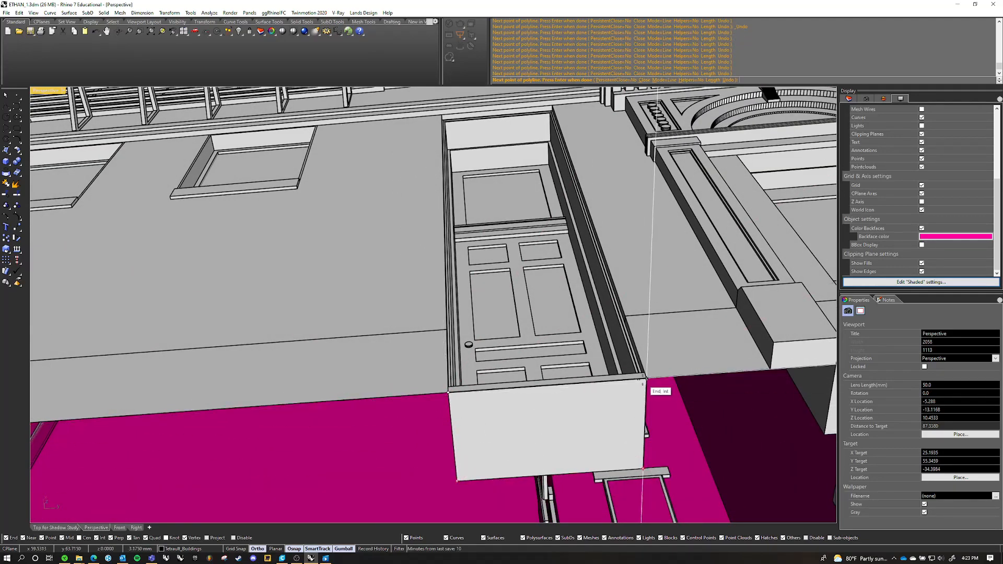
{"action": "left_click", "coordinate": [647, 378]}
Continue the polyline along the side base around the pier between the side doorway and the arched entrance
{"action": "scroll", "coordinate": [564, 381], "scroll_direction": "down", "scroll_amount": 2}
{"action": "right_click_drag", "start_coordinate": [564, 381], "coordinate": [625, 439]}
{"action": "scroll", "coordinate": [554, 393], "scroll_direction": "up", "scroll_amount": 8}
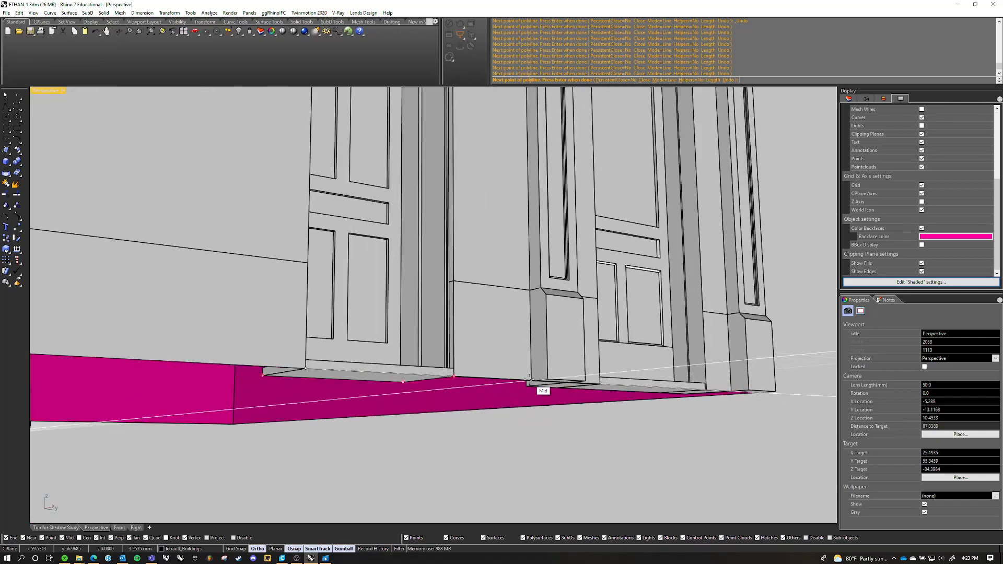
{"action": "scroll", "coordinate": [577, 318], "scroll_direction": "down", "scroll_amount": 3}
{"action": "right_click_drag", "start_coordinate": [577, 318], "coordinate": [511, 185]}
{"action": "scroll", "coordinate": [464, 360], "scroll_direction": "up", "scroll_amount": 10}
{"action": "left_click", "coordinate": [499, 360]}
{"action": "scroll", "coordinate": [511, 185], "scroll_direction": "down", "scroll_amount": 4}
{"action": "scroll", "coordinate": [503, 358], "scroll_direction": "up", "scroll_amount": 5}
{"action": "scroll", "coordinate": [480, 374], "scroll_direction": "down", "scroll_amount": 4}
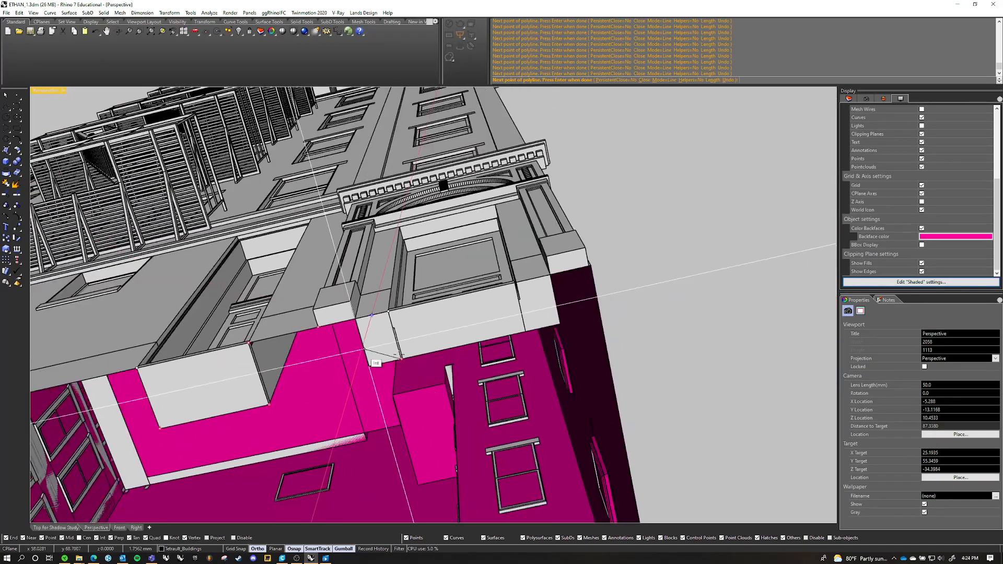
Trace the polyline across the arched entrance's threshold to the base of the last pier
{"action": "scroll", "coordinate": [426, 297], "scroll_direction": "up", "scroll_amount": 5}
{"action": "left_click", "coordinate": [438, 292]}
{"action": "scroll", "coordinate": [395, 211], "scroll_direction": "down", "scroll_amount": 4}
{"action": "right_click_drag", "start_coordinate": [395, 213], "coordinate": [334, 384]}
{"action": "left_click", "coordinate": [545, 365]}
Trace the polyline around the last pier and the rear building corners, and close it at its starting corner
{"action": "scroll", "coordinate": [545, 364], "scroll_direction": "down", "scroll_amount": 4}
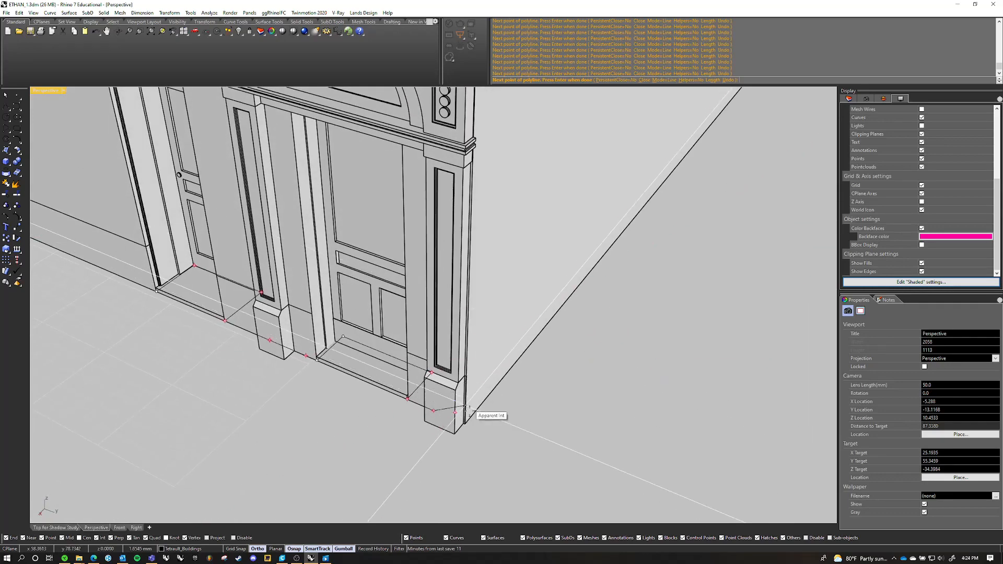
{"action": "scroll", "coordinate": [470, 418], "scroll_direction": "up", "scroll_amount": 5}
{"action": "left_click", "coordinate": [456, 423]}
{"action": "scroll", "coordinate": [426, 338], "scroll_direction": "up", "scroll_amount": 2}
{"action": "scroll", "coordinate": [427, 338], "scroll_direction": "down", "scroll_amount": 8}
{"action": "right_click_drag", "start_coordinate": [426, 338], "coordinate": [443, 252]}
{"action": "left_click", "coordinate": [534, 371]}
{"action": "scroll", "coordinate": [415, 346], "scroll_direction": "down", "scroll_amount": 9}
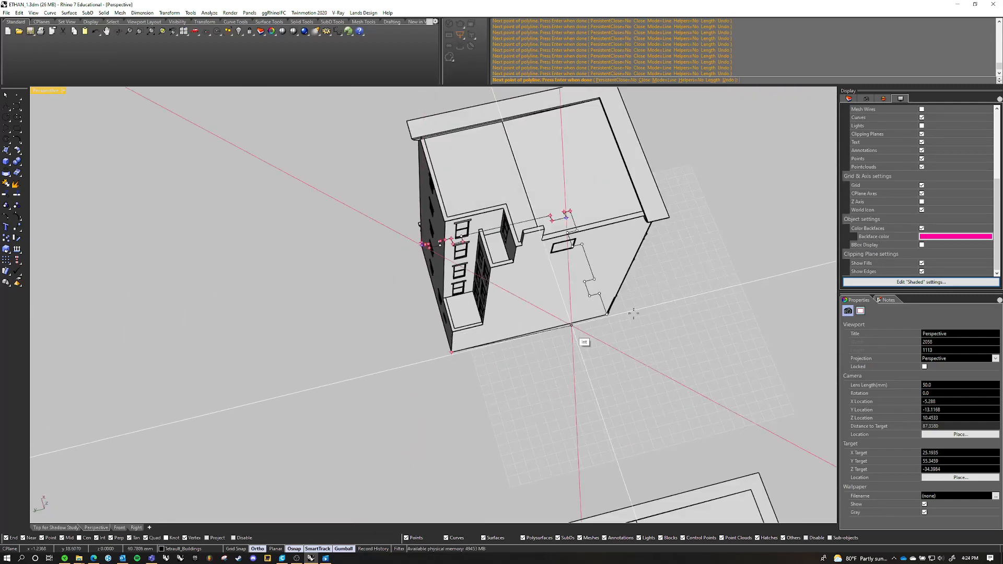
{"action": "scroll", "coordinate": [571, 325], "scroll_direction": "up", "scroll_amount": 8}
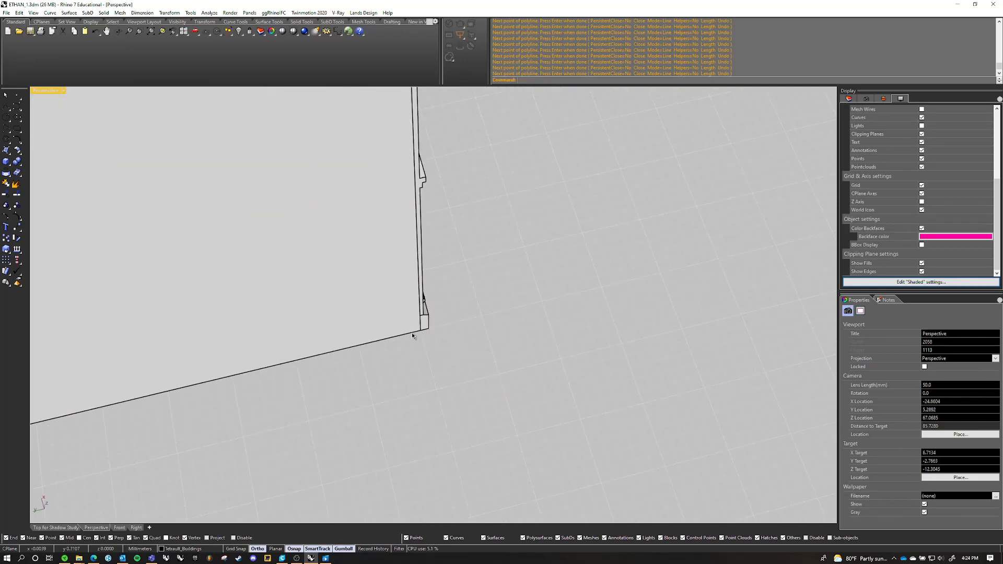
Leave the restarted polyline command and reset the viewport to the default Perspective view
{"action": "scroll", "coordinate": [412, 335], "scroll_direction": "down", "scroll_amount": 6}
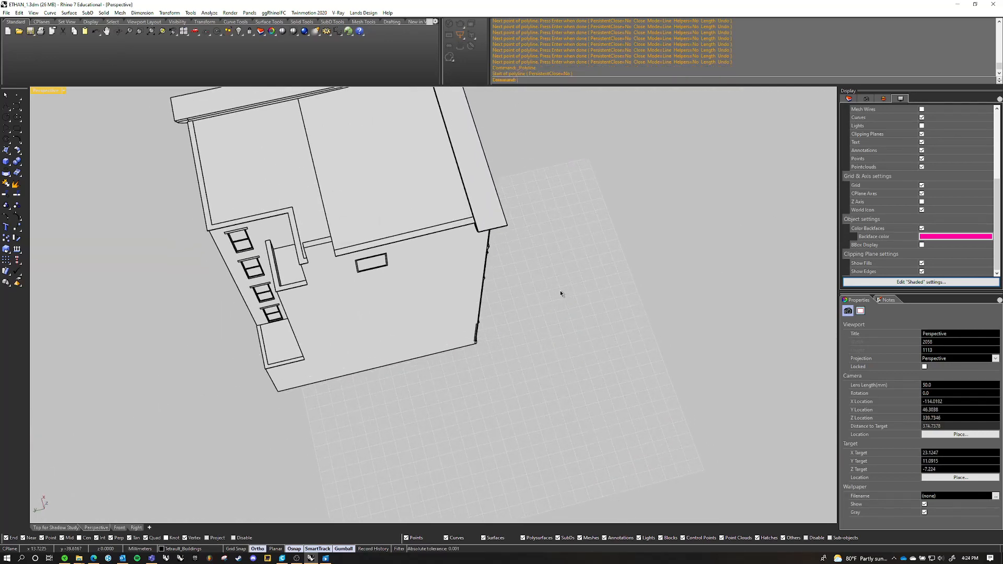
{"action": "scroll", "coordinate": [365, 230], "scroll_direction": "down", "scroll_amount": 2}
{"action": "left_click", "coordinate": [55, 92]}
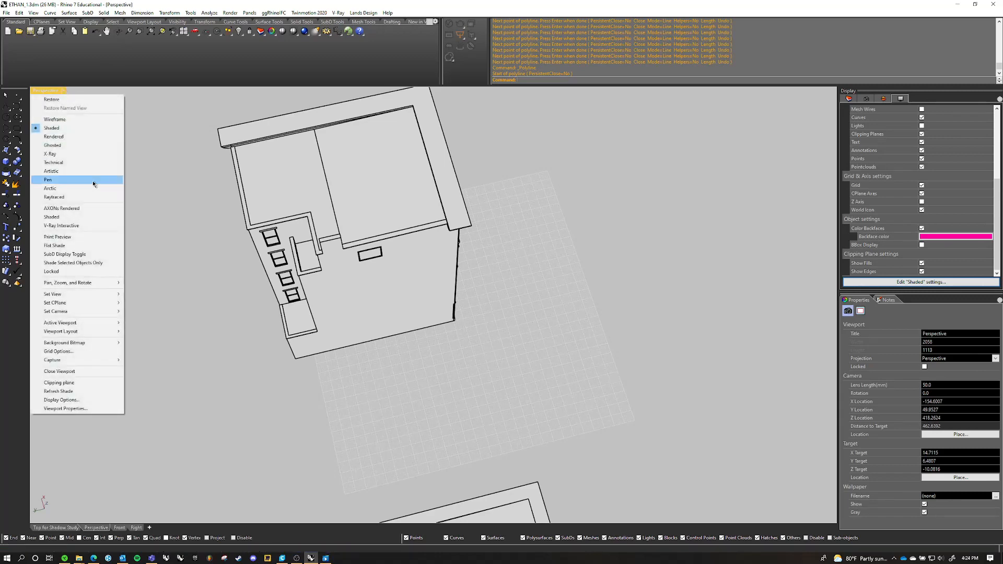
{"action": "mouse_move", "coordinate": [61, 296]}
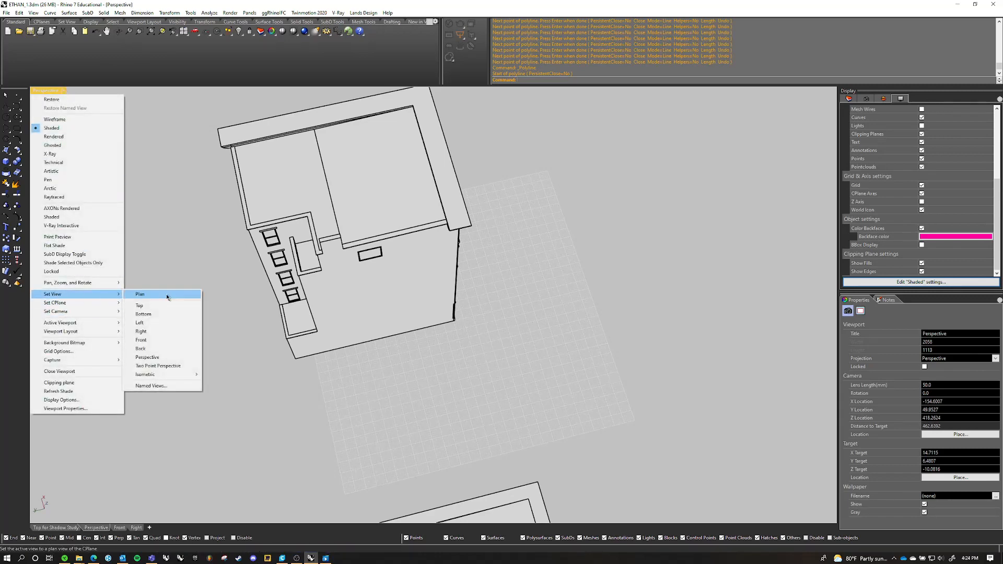
{"action": "left_click", "coordinate": [163, 357]}
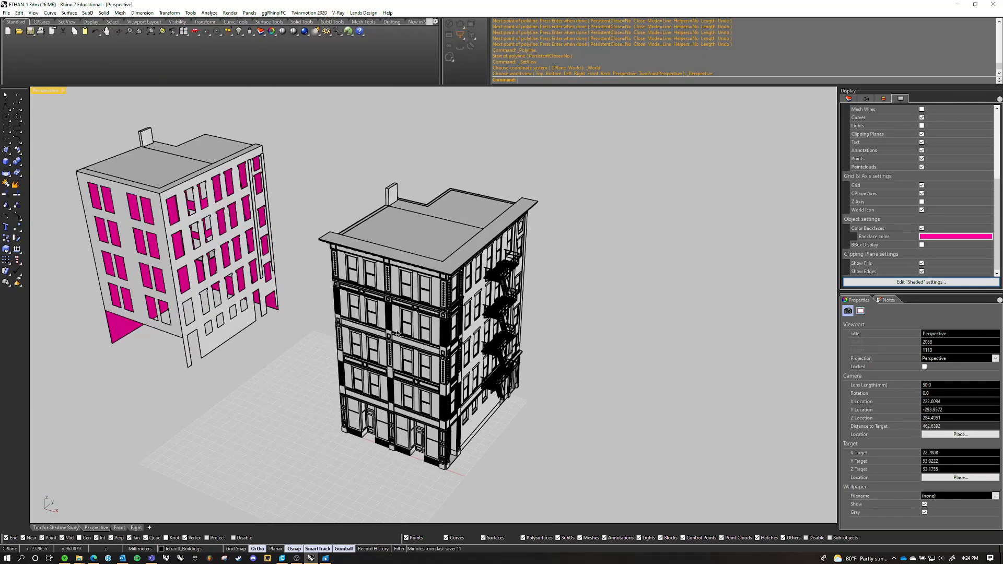
{"action": "scroll", "coordinate": [397, 332], "scroll_direction": "up", "scroll_amount": 5}
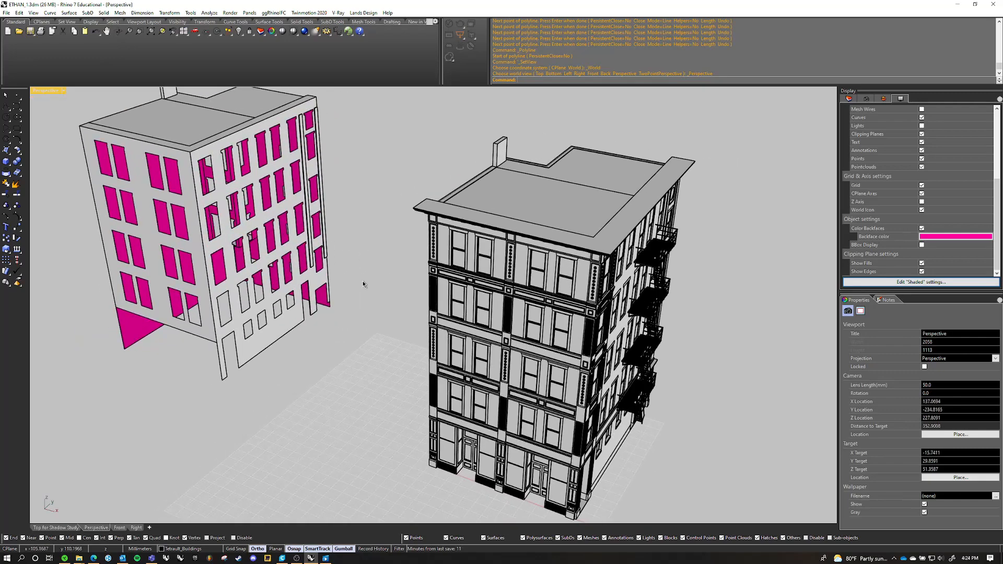
{"action": "scroll", "coordinate": [389, 284], "scroll_direction": "down", "scroll_amount": 3}
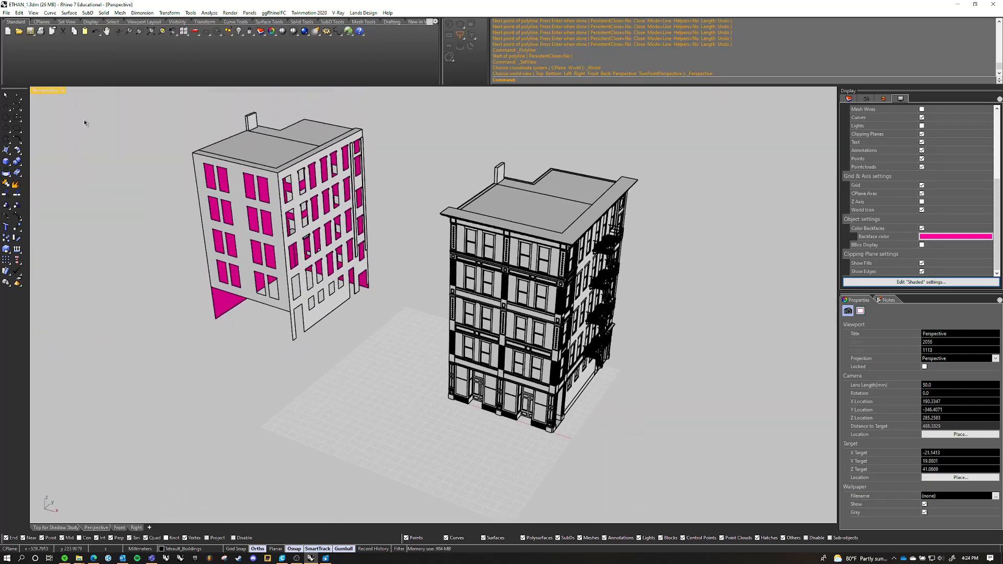
Show all four viewports and reset the Perspective viewport to its default view again
{"action": "double_click", "coordinate": [56, 90]}
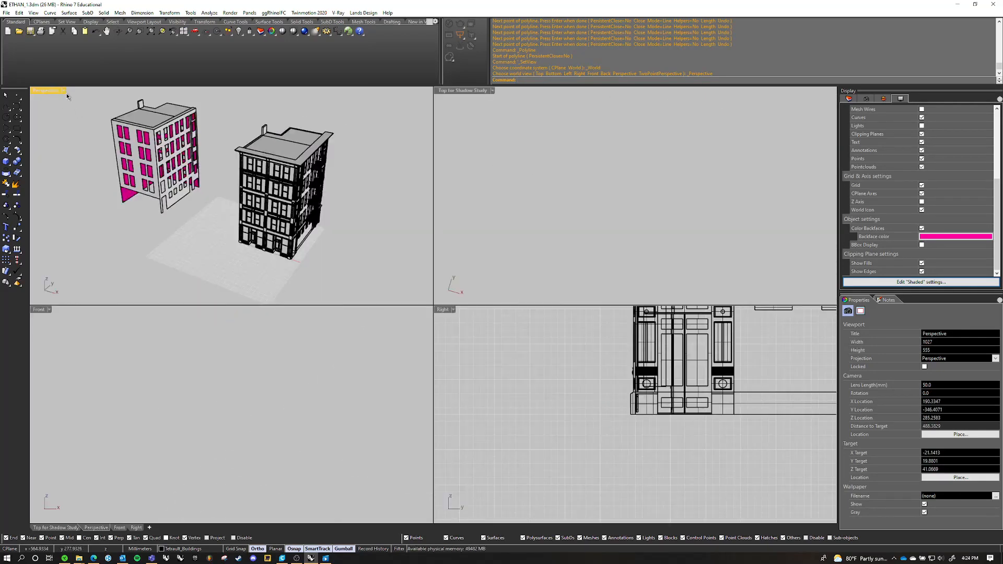
{"action": "left_click", "coordinate": [63, 90]}
{"action": "mouse_move", "coordinate": [94, 294]}
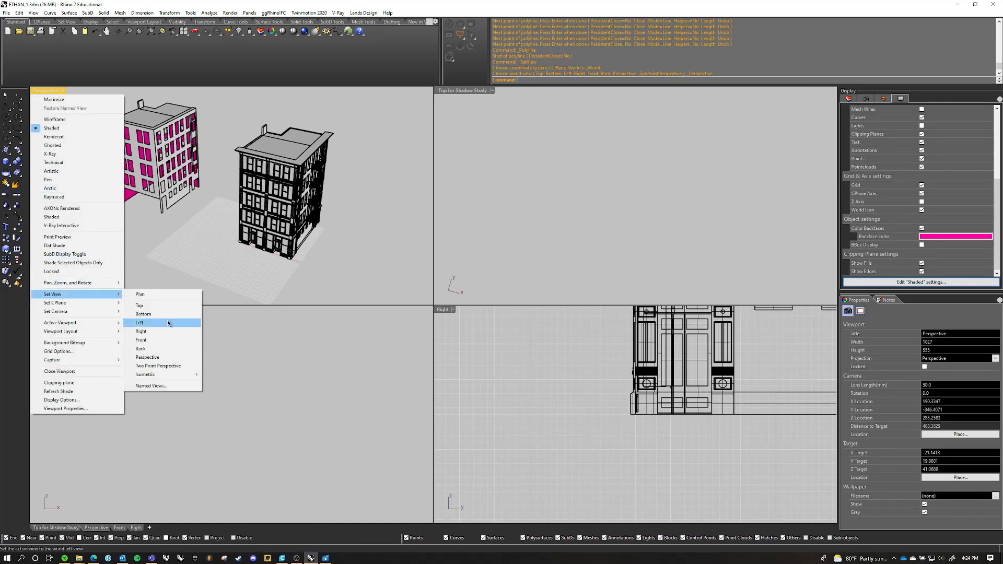
{"action": "left_click", "coordinate": [158, 358]}
{"action": "scroll", "coordinate": [234, 190], "scroll_direction": "down", "scroll_amount": 2}
{"action": "mouse_move", "coordinate": [234, 189]}
{"action": "right_mouse_down", "text": "shift"}
{"action": "mouse_move", "coordinate": [249, 191]}
{"action": "mouse_move", "coordinate": [218, 189]}
{"action": "right_mouse_up", "text": "shift"}
{"action": "right_click", "coordinate": [159, 177]}
{"action": "right_click_drag", "start_coordinate": [265, 133], "coordinate": [190, 129], "text": "shift"}
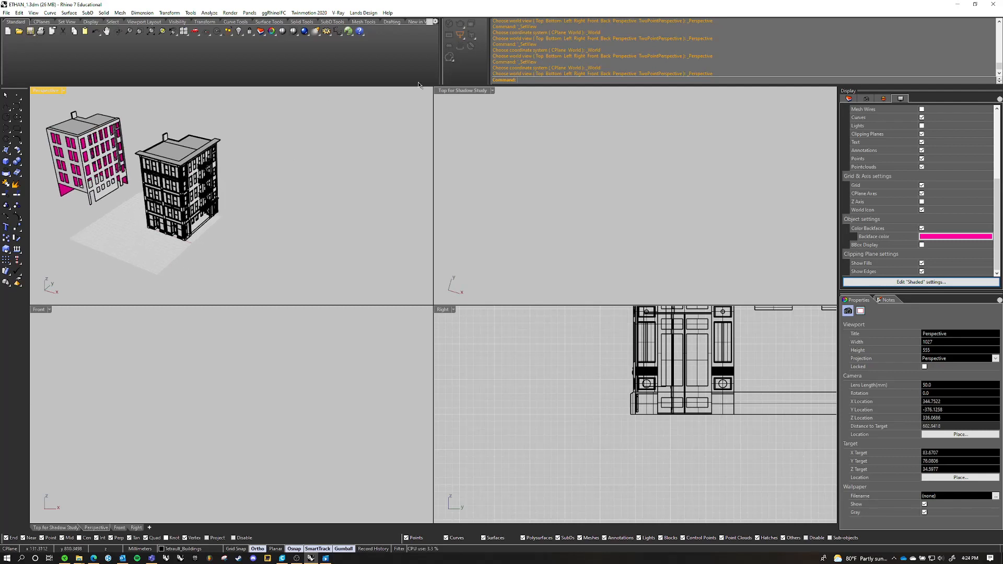
{"action": "double_click", "coordinate": [457, 91]}
{"action": "double_click", "coordinate": [59, 91]}
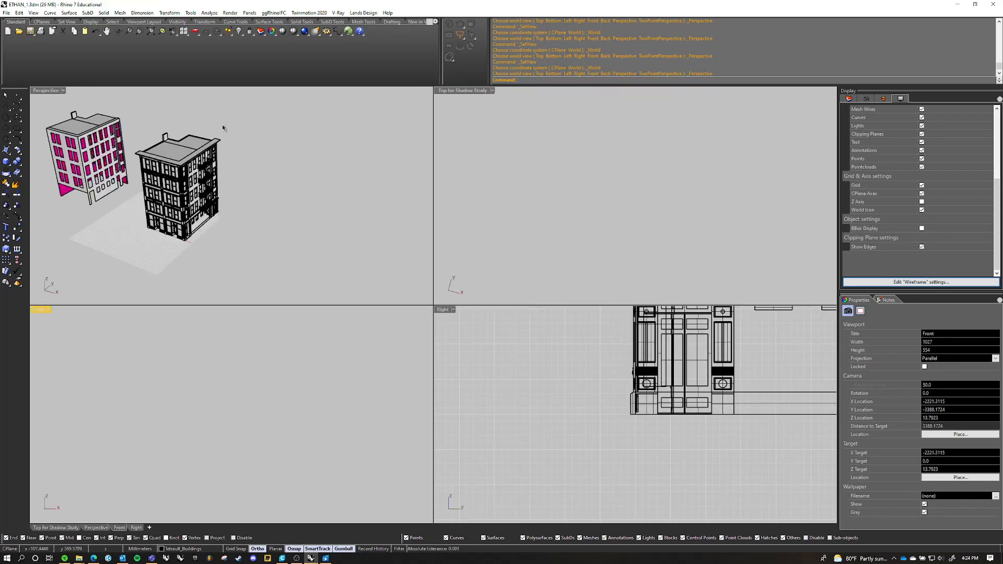
Change the Top for Shadow Study viewport to a Perspective view, select both buildings, and zoom to the selection
{"action": "left_click", "coordinate": [484, 90]}
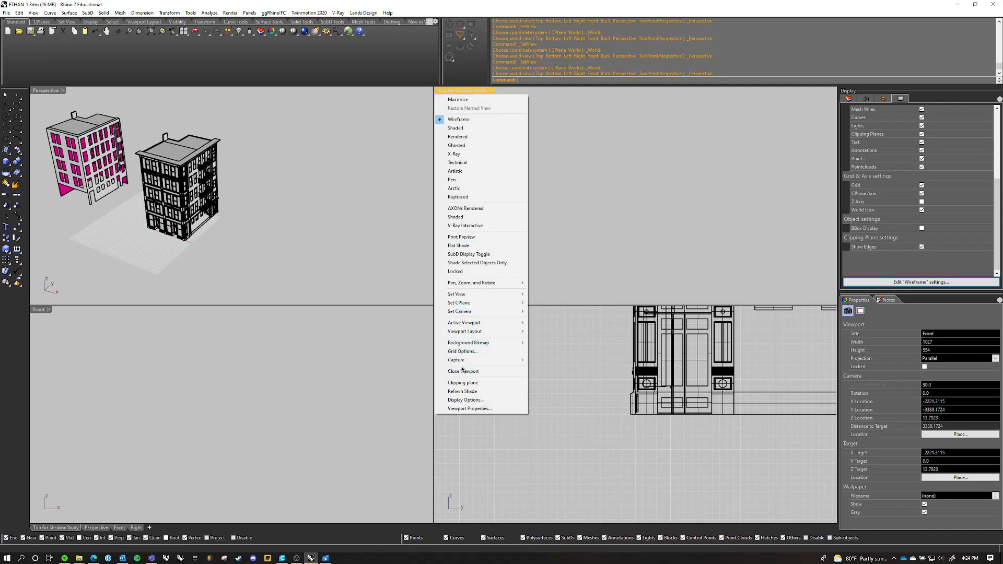
{"action": "mouse_move", "coordinate": [470, 295]}
{"action": "left_click", "coordinate": [557, 357]}
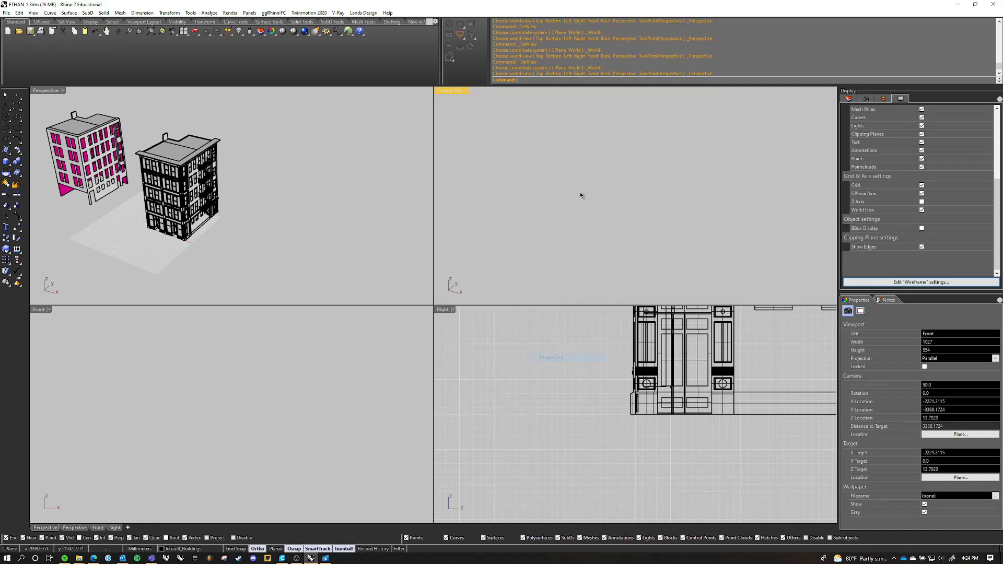
{"action": "left_click_drag", "start_coordinate": [575, 168], "coordinate": [491, 230]}
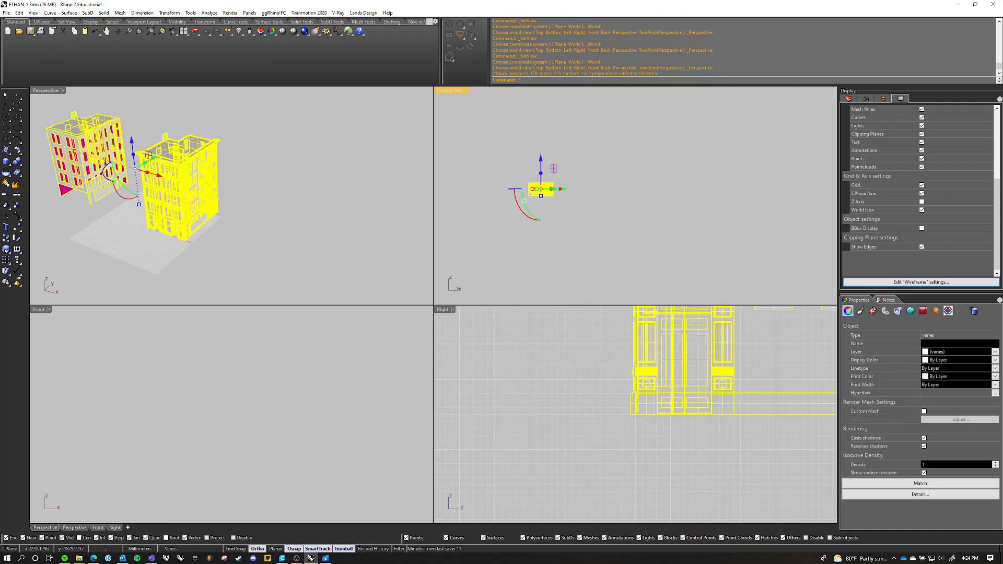
{"action": "type", "text": "zs"}
{"action": "key", "text": "Return"}
Maximize the new Perspective viewport, clear the selection, and set its display mode to Shaded
{"action": "double_click", "coordinate": [447, 90]}
{"action": "scroll", "coordinate": [448, 102], "scroll_direction": "down", "scroll_amount": 3}
{"action": "right_click_drag", "start_coordinate": [453, 110], "coordinate": [564, 214]}
{"action": "left_click", "coordinate": [712, 176]}
{"action": "right_click_drag", "start_coordinate": [712, 178], "coordinate": [630, 229]}
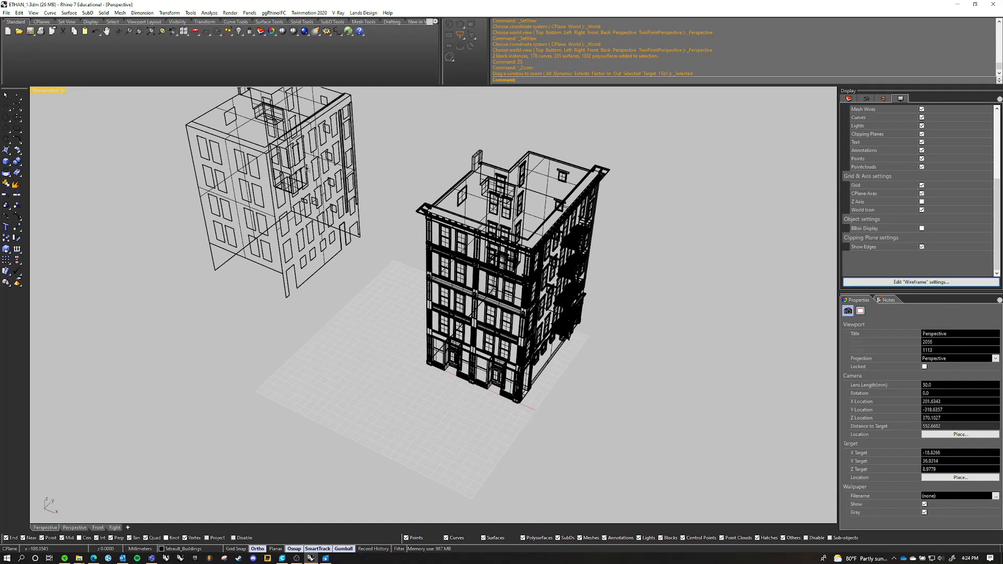
{"action": "left_click", "coordinate": [63, 91]}
{"action": "left_click", "coordinate": [47, 128]}
{"action": "scroll", "coordinate": [574, 391], "scroll_direction": "up", "scroll_amount": 5}
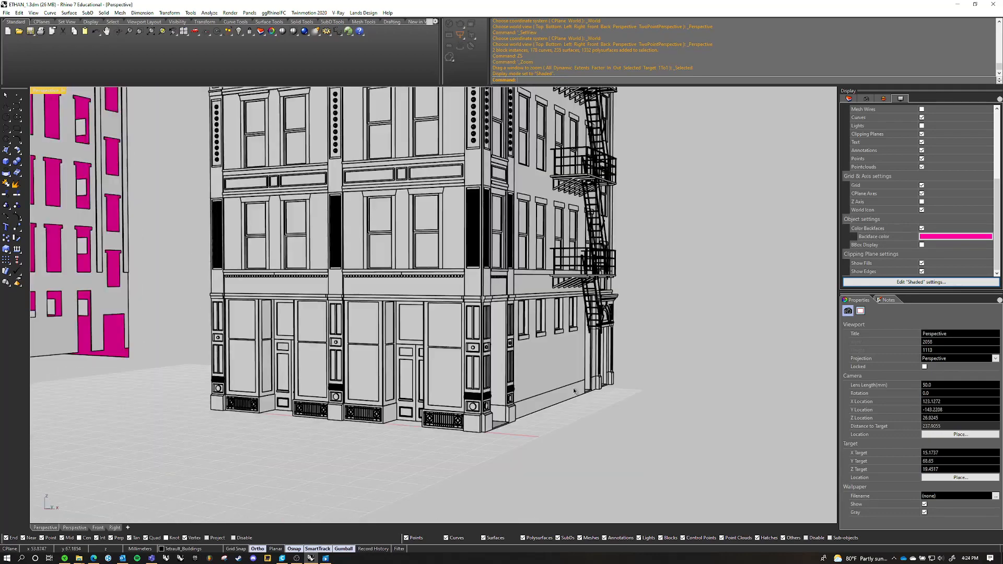
Select the traced footprint curve at the storefront base, choosing the curve instead of the overlapping polysurface
{"action": "right_click_drag", "start_coordinate": [574, 390], "coordinate": [488, 372], "text": "shift"}
{"action": "scroll", "coordinate": [314, 396], "scroll_direction": "up", "scroll_amount": 4}
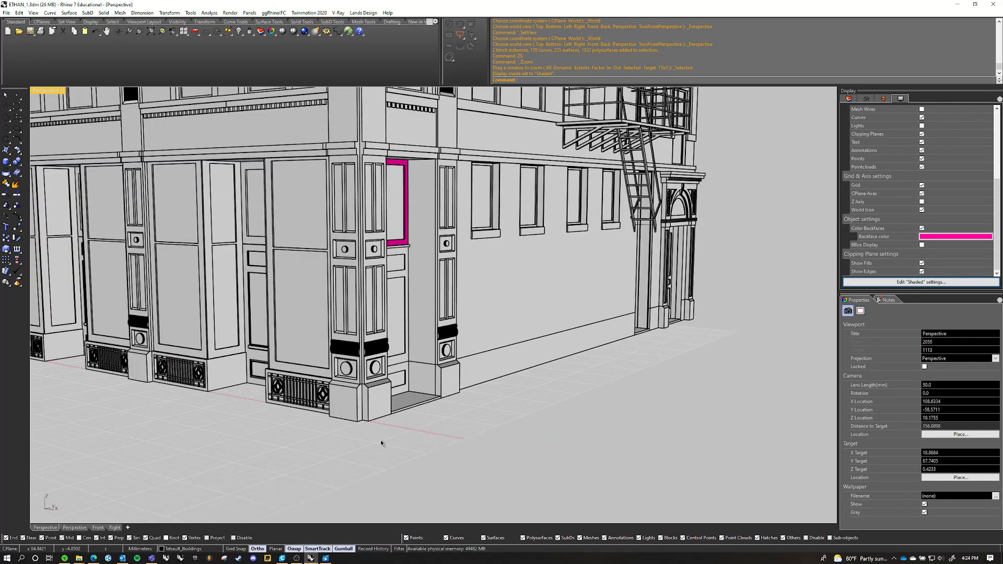
{"action": "left_click", "coordinate": [370, 420]}
{"action": "left_click", "coordinate": [412, 414]}
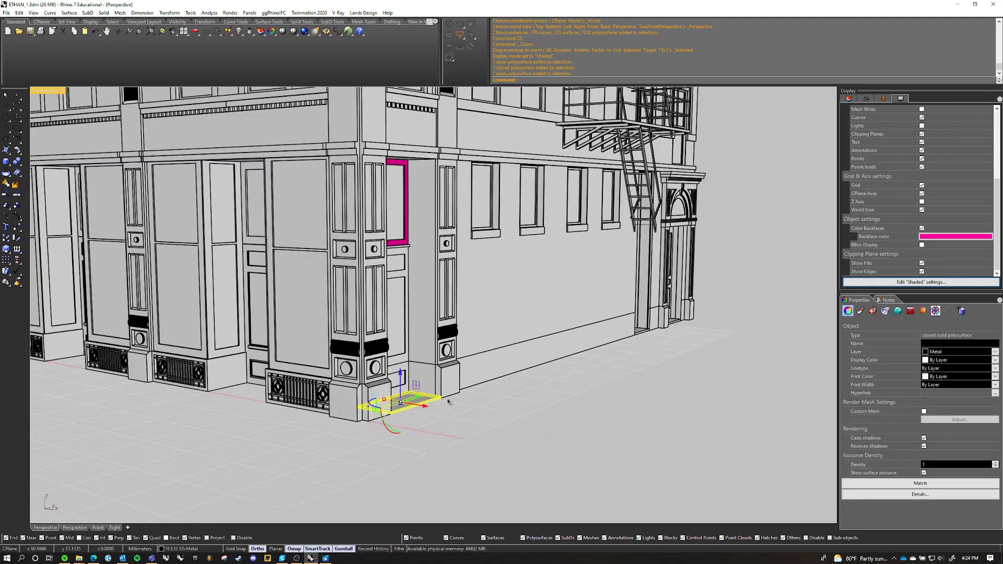
{"action": "scroll", "coordinate": [548, 400], "scroll_direction": "down", "scroll_amount": 8}
{"action": "left_click", "coordinate": [548, 400]}
{"action": "right_click_drag", "start_coordinate": [547, 401], "coordinate": [445, 404]}
{"action": "scroll", "coordinate": [506, 409], "scroll_direction": "up", "scroll_amount": 8}
{"action": "scroll", "coordinate": [350, 390], "scroll_direction": "up", "scroll_amount": 8}
{"action": "left_click", "coordinate": [370, 362]}
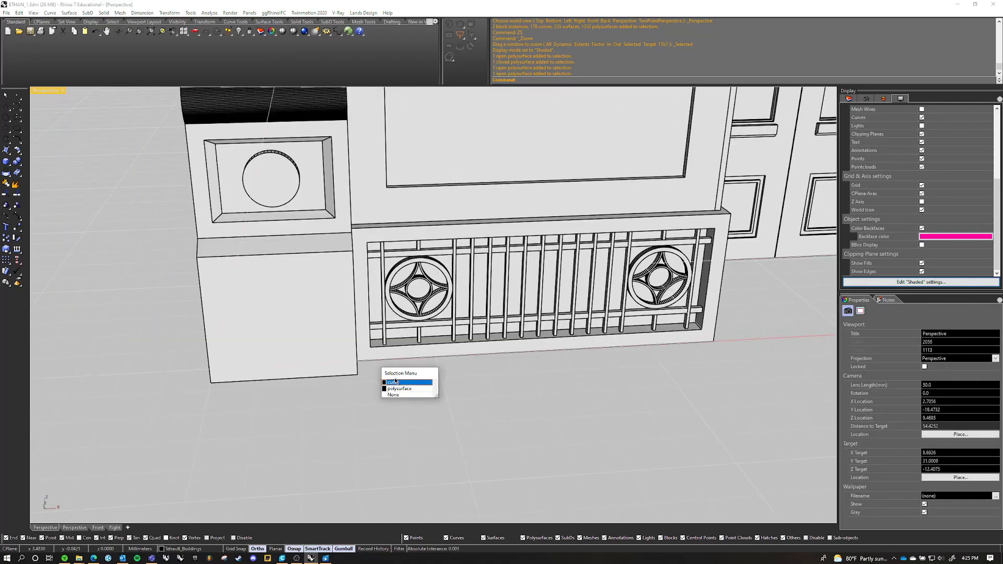
{"action": "left_click", "coordinate": [396, 382]}
Examine the selected footprint curve around the building's side and rear, and clear the selection
{"action": "scroll", "coordinate": [421, 381], "scroll_direction": "down", "scroll_amount": 10}
{"action": "right_click_drag", "start_coordinate": [494, 378], "coordinate": [308, 361]}
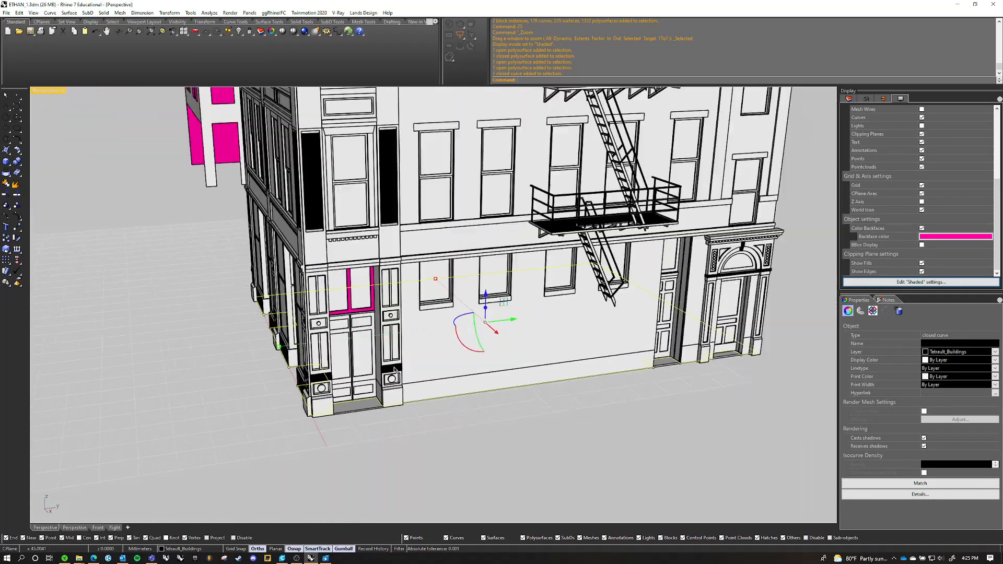
{"action": "scroll", "coordinate": [314, 363], "scroll_direction": "down", "scroll_amount": 5}
{"action": "right_click_drag", "start_coordinate": [398, 375], "coordinate": [549, 372]}
{"action": "right_click_drag", "start_coordinate": [522, 408], "coordinate": [449, 360], "text": "shift"}
{"action": "scroll", "coordinate": [460, 389], "scroll_direction": "down", "scroll_amount": 8}
{"action": "left_click", "coordinate": [514, 385]}
{"action": "scroll", "coordinate": [444, 356], "scroll_direction": "up", "scroll_amount": 5}
{"action": "right_click_drag", "start_coordinate": [439, 350], "coordinate": [418, 342]}
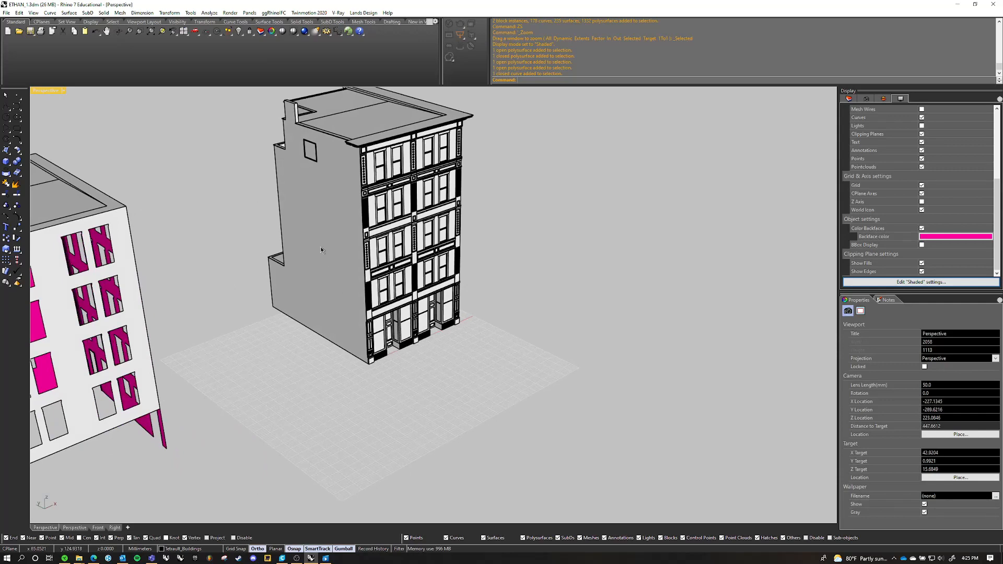
Open the Core block inside the detailed building for in-place editing from its blank side wall
{"action": "double_click", "coordinate": [321, 249]}
{"action": "scroll", "coordinate": [321, 167], "scroll_direction": "up", "scroll_amount": 2}
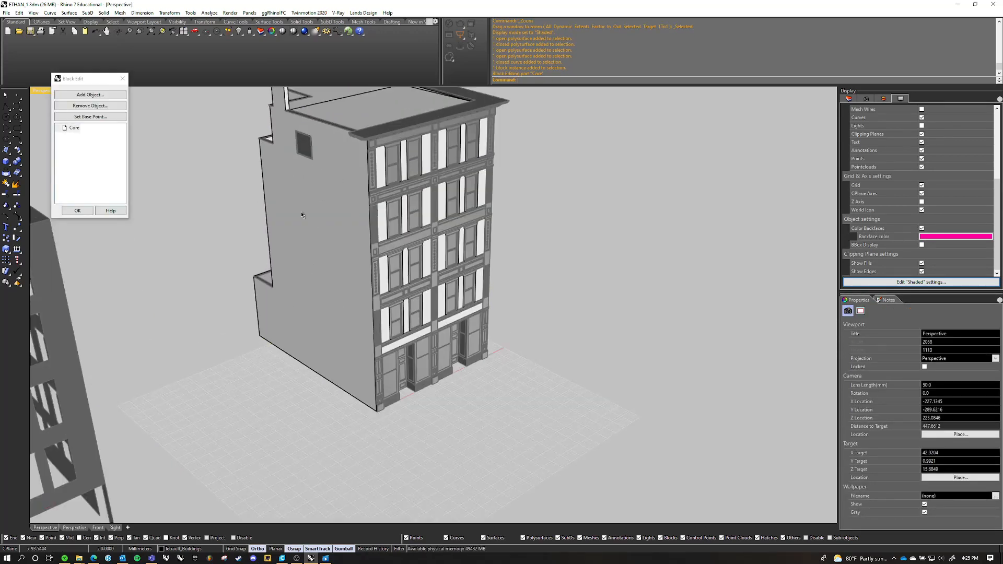
Add the closed footprint curve at the storefront base to the Core block being edited
{"action": "right_click_drag", "start_coordinate": [418, 379], "coordinate": [431, 348]}
{"action": "scroll", "coordinate": [379, 385], "scroll_direction": "up", "scroll_amount": 12}
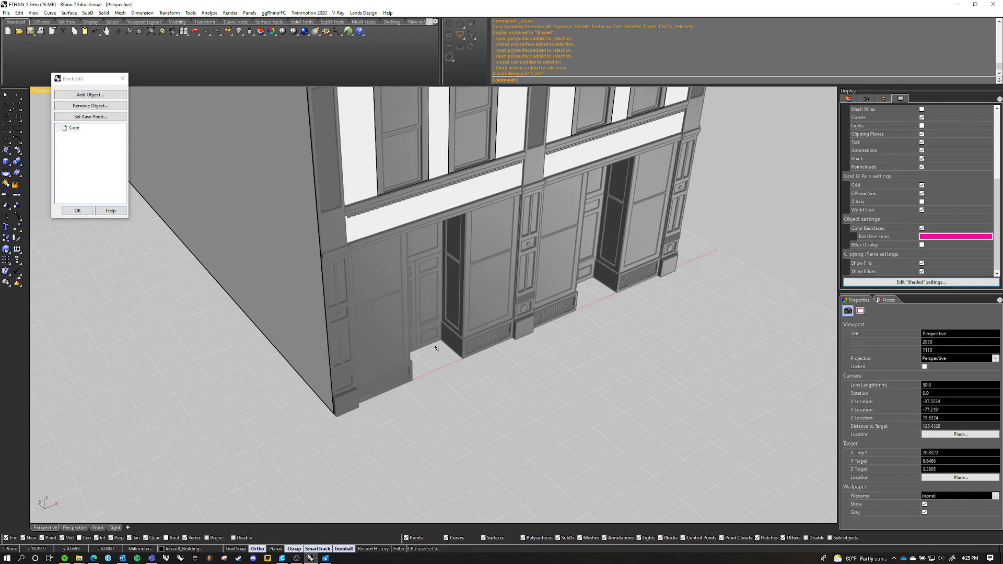
{"action": "left_click", "coordinate": [90, 97]}
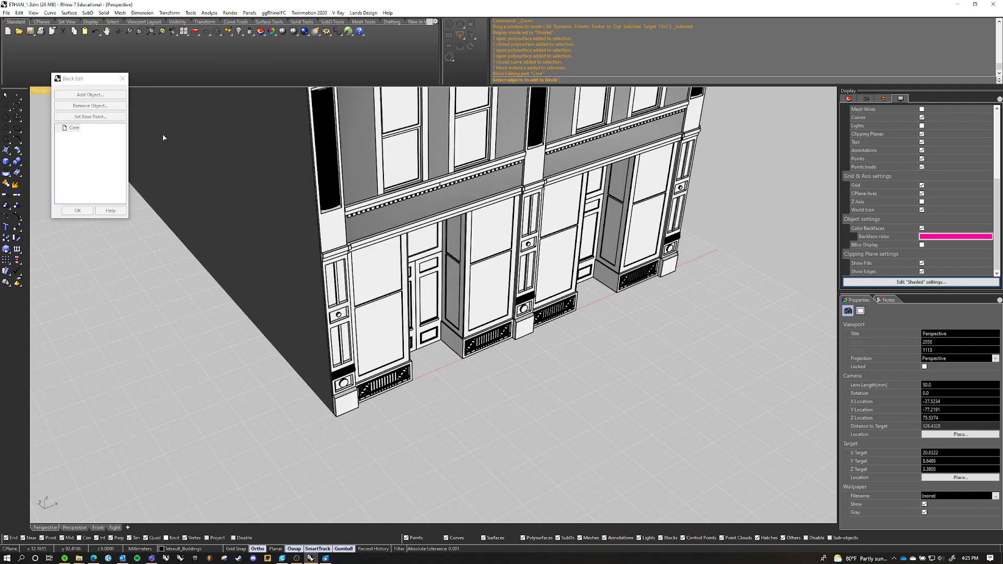
{"action": "left_click", "coordinate": [442, 345]}
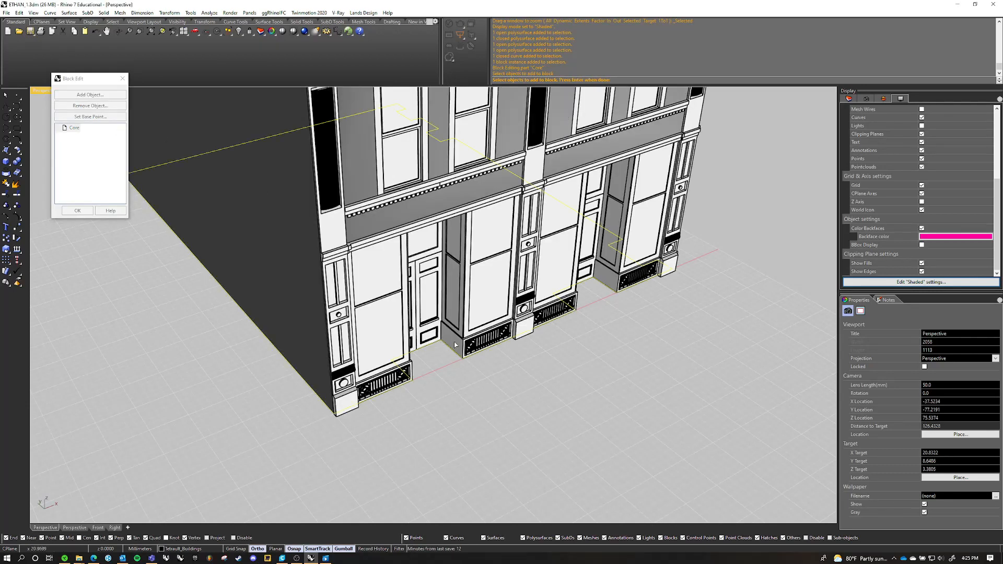
{"action": "key", "text": "Return"}
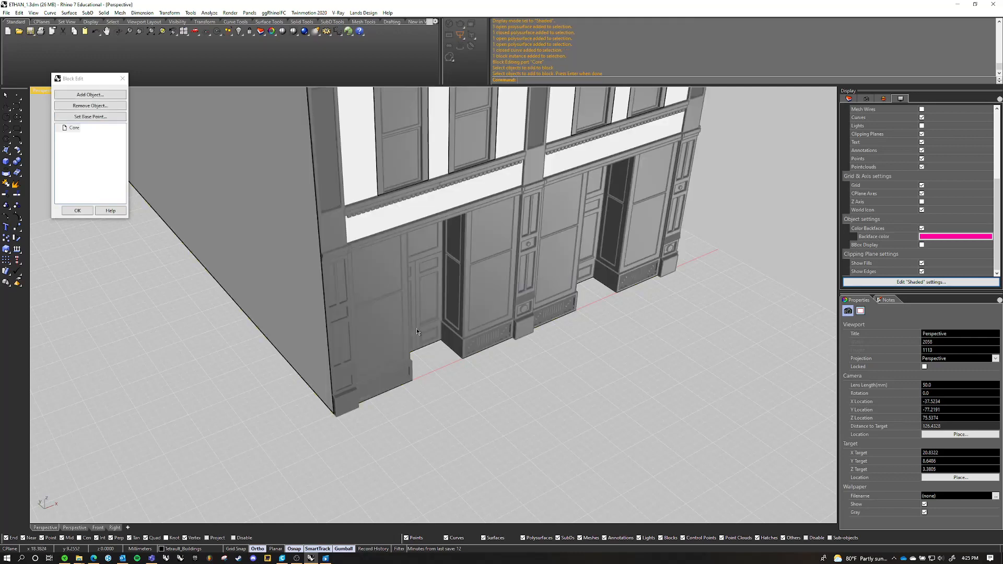
Extrude the footprint curve upward as a solid to the lower corner of the ledge above the storefront using ExtrudeCrv
{"action": "left_click", "coordinate": [443, 344]}
{"action": "type", "text": "Ext"}
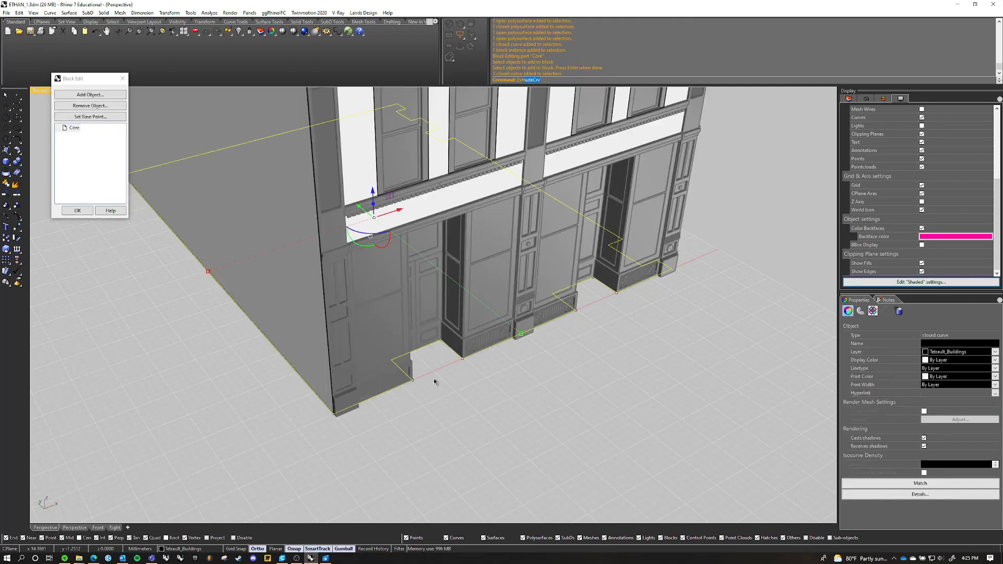
{"action": "type", "text": "rudeCrv"}
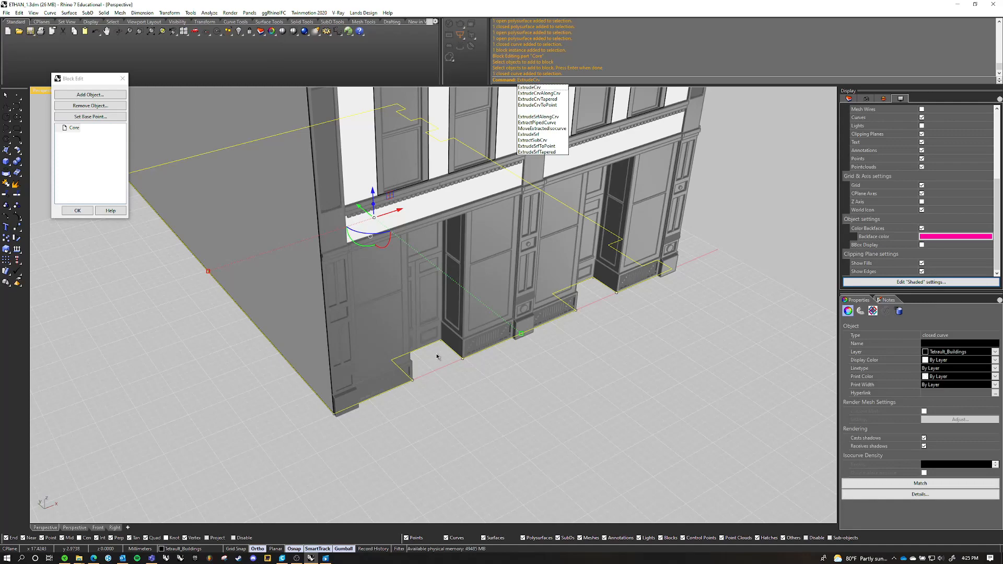
{"action": "key", "text": "Return"}
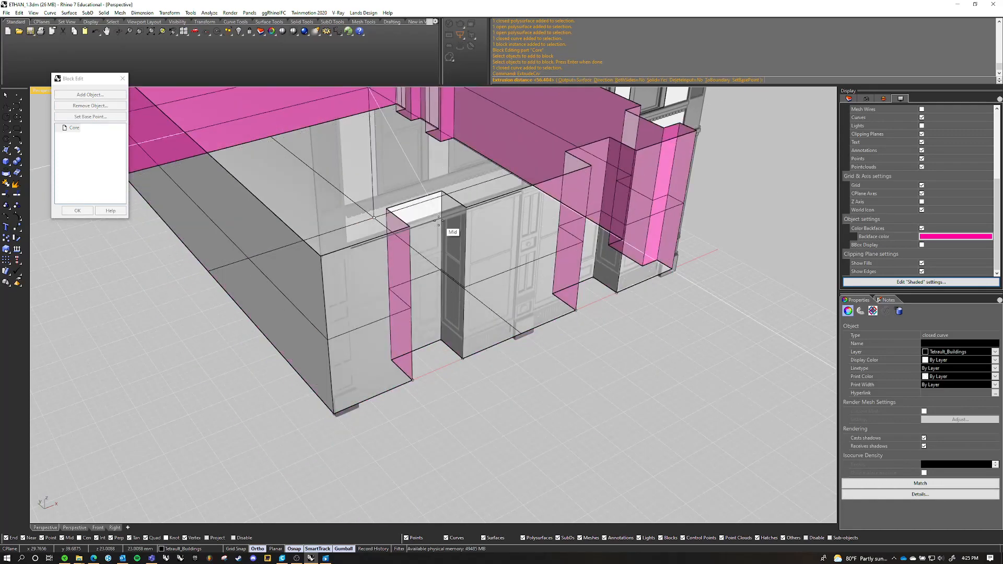
{"action": "right_click_drag", "start_coordinate": [438, 220], "coordinate": [382, 191]}
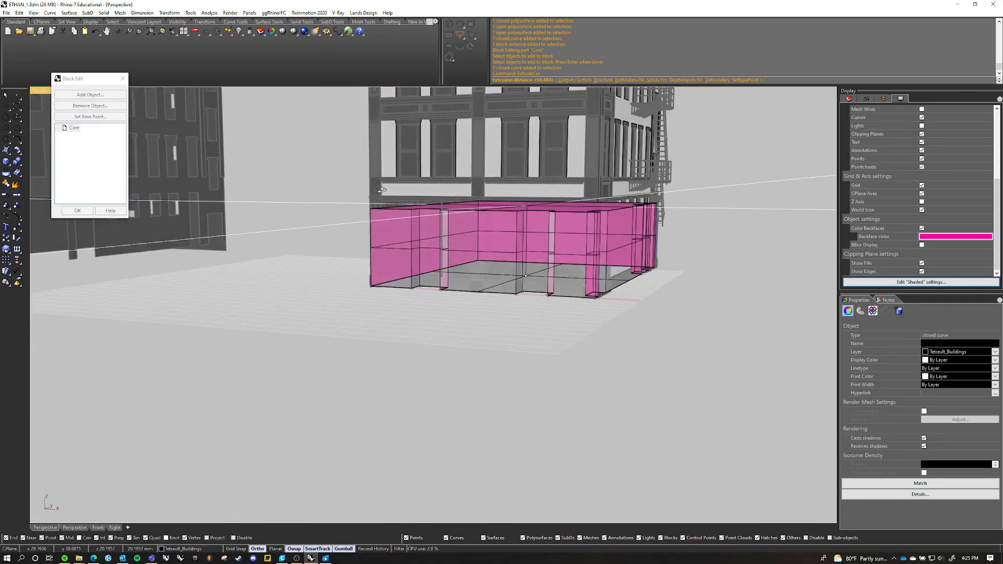
{"action": "scroll", "coordinate": [382, 190], "scroll_direction": "up", "scroll_amount": 6}
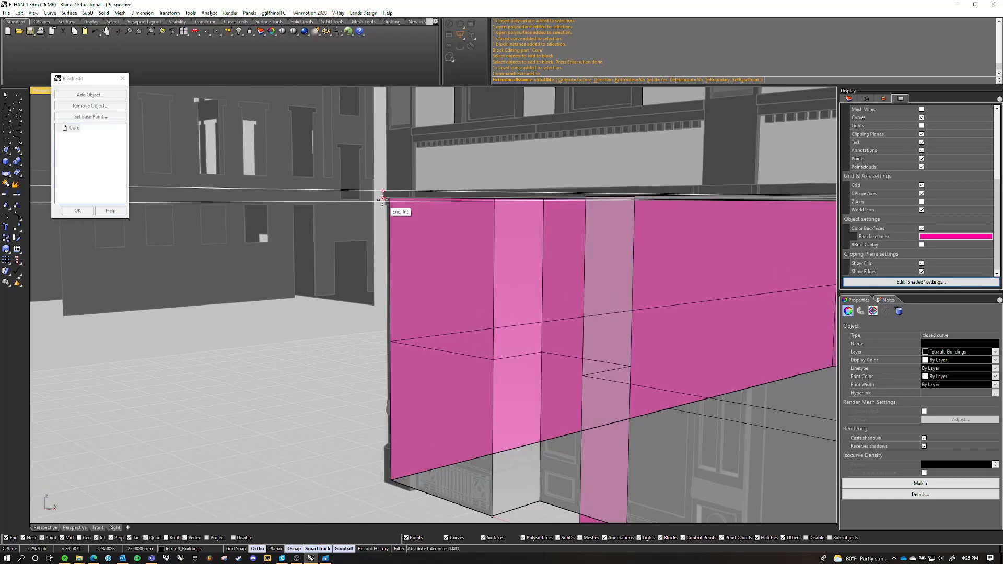
{"action": "scroll", "coordinate": [383, 191], "scroll_direction": "up", "scroll_amount": 3}
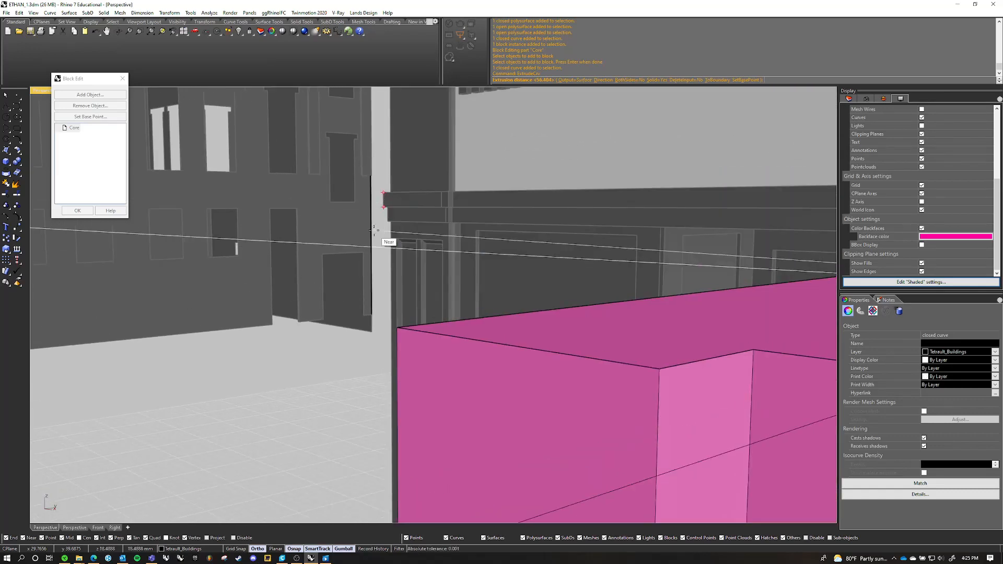
{"action": "left_click", "coordinate": [383, 207]}
{"action": "scroll", "coordinate": [412, 214], "scroll_direction": "down", "scroll_amount": 10}
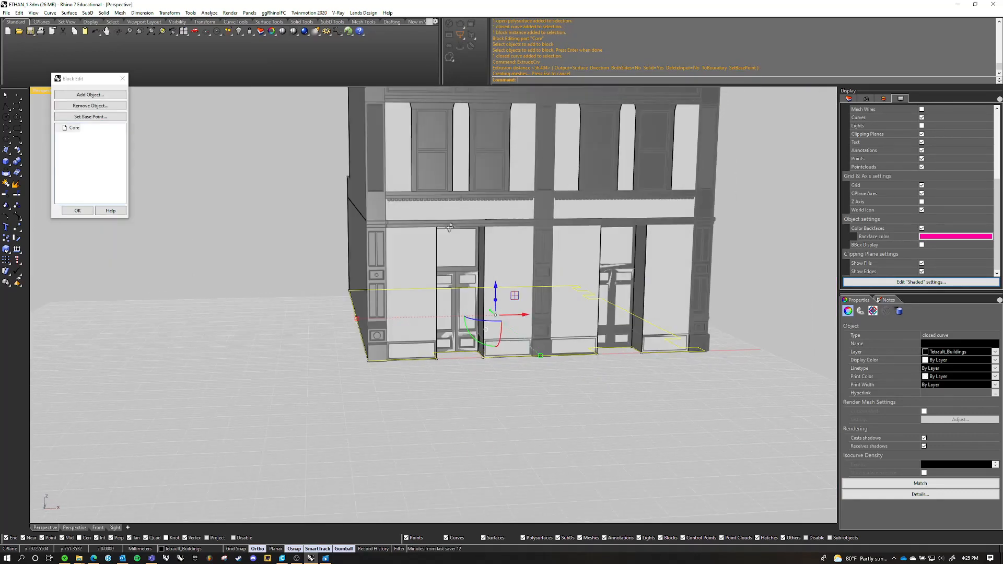
Clear the curve selection and examine the extruded ground floor against the storefront and side wall
{"action": "right_click_drag", "start_coordinate": [440, 224], "coordinate": [371, 238]}
{"action": "right_click_drag", "start_coordinate": [509, 369], "coordinate": [625, 335]}
{"action": "left_click", "coordinate": [581, 378]}
{"action": "scroll", "coordinate": [581, 378], "scroll_direction": "down", "scroll_amount": 5}
{"action": "right_click_drag", "start_coordinate": [517, 335], "coordinate": [497, 297]}
{"action": "scroll", "coordinate": [500, 324], "scroll_direction": "up", "scroll_amount": 14}
{"action": "scroll", "coordinate": [529, 280], "scroll_direction": "down", "scroll_amount": 8}
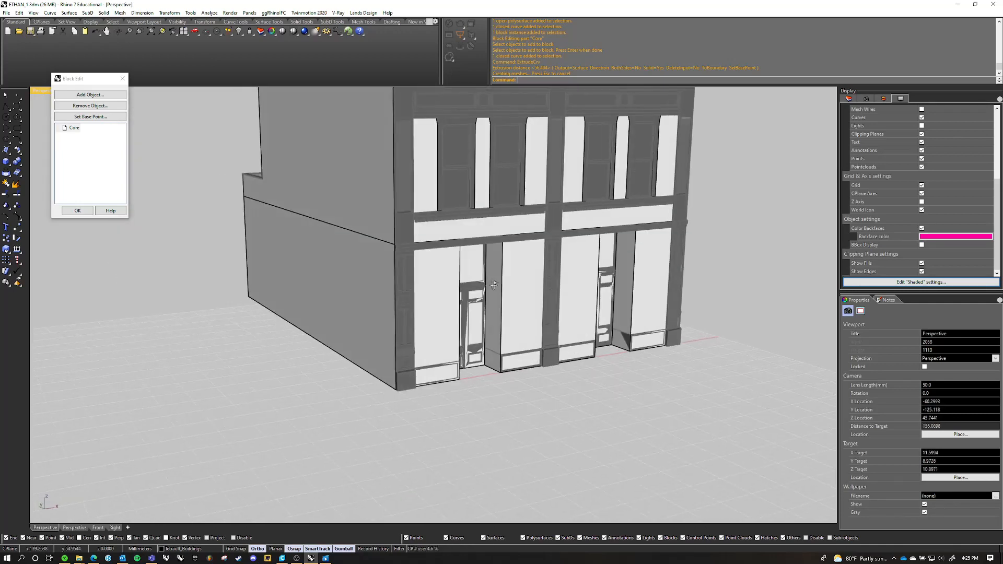
Select the ground-floor extrusion and place a duplicate of it in the empty space beside the building
{"action": "left_click", "coordinate": [495, 301]}
{"action": "scroll", "coordinate": [499, 268], "scroll_direction": "down", "scroll_amount": 8}
{"action": "right_click_drag", "start_coordinate": [526, 265], "coordinate": [503, 288]}
{"action": "left_click", "coordinate": [533, 260]}
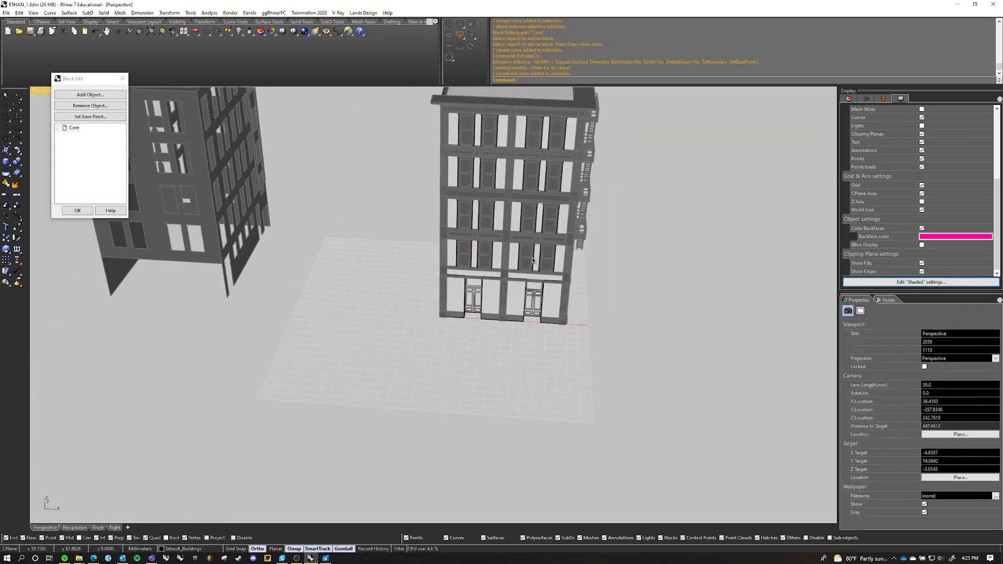
{"action": "left_click", "coordinate": [493, 290]}
{"action": "left_click_drag", "start_coordinate": [530, 259], "coordinate": [724, 270]}
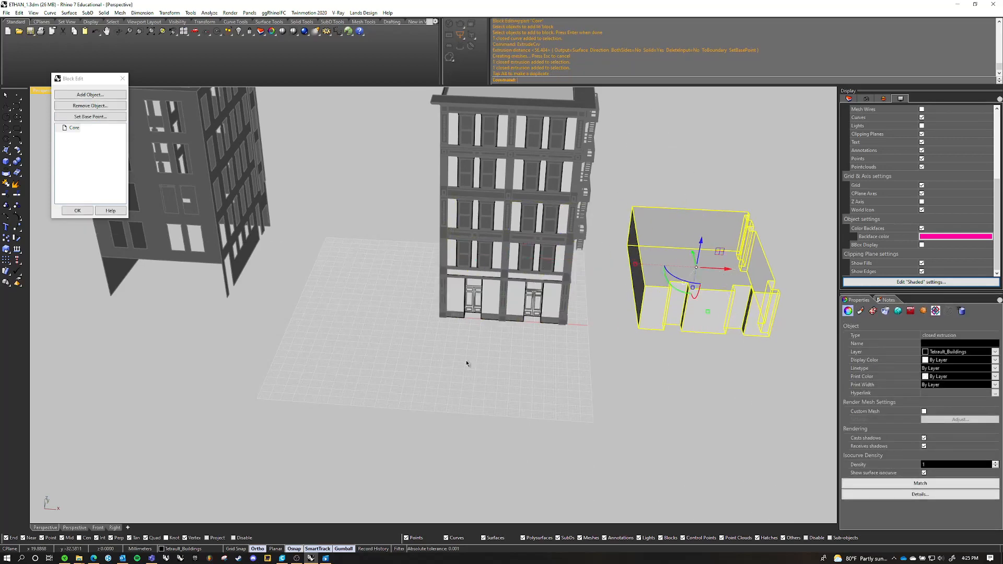
Examine the duplicated extrusion's top, side walls and entrance recesses beside the building
{"action": "left_click", "coordinate": [469, 361]}
{"action": "right_click_drag", "start_coordinate": [660, 311], "coordinate": [368, 293], "text": "shift"}
{"action": "scroll", "coordinate": [479, 264], "scroll_direction": "up", "scroll_amount": 6}
{"action": "left_click", "coordinate": [434, 224]}
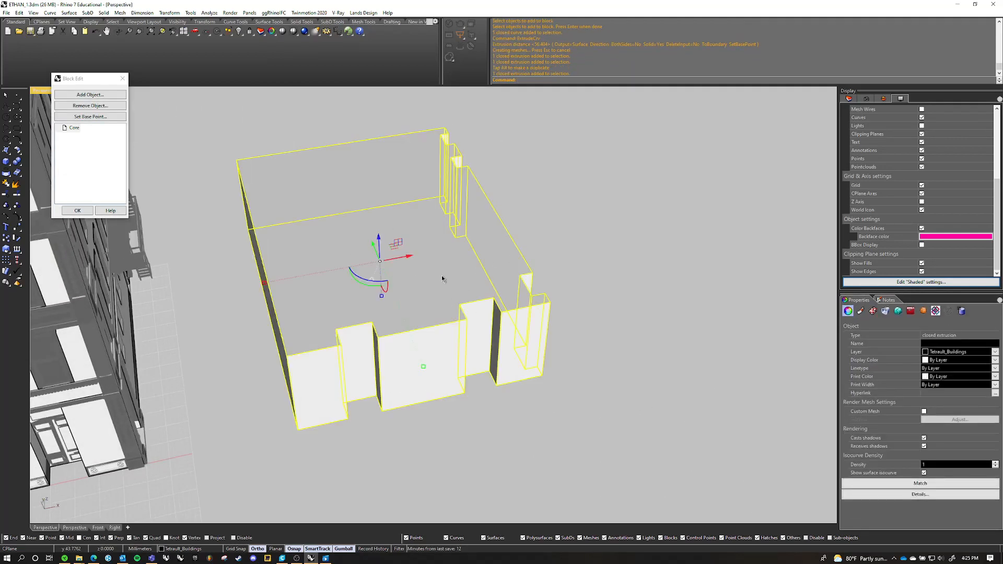
{"action": "right_click_drag", "start_coordinate": [442, 278], "coordinate": [556, 240]}
{"action": "left_click", "coordinate": [693, 217]}
{"action": "scroll", "coordinate": [460, 263], "scroll_direction": "down", "scroll_amount": 4}
{"action": "left_click", "coordinate": [505, 274]}
{"action": "left_click", "coordinate": [576, 221]}
{"action": "right_click_drag", "start_coordinate": [546, 190], "coordinate": [513, 223]}
{"action": "scroll", "coordinate": [510, 223], "scroll_direction": "up", "scroll_amount": 5}
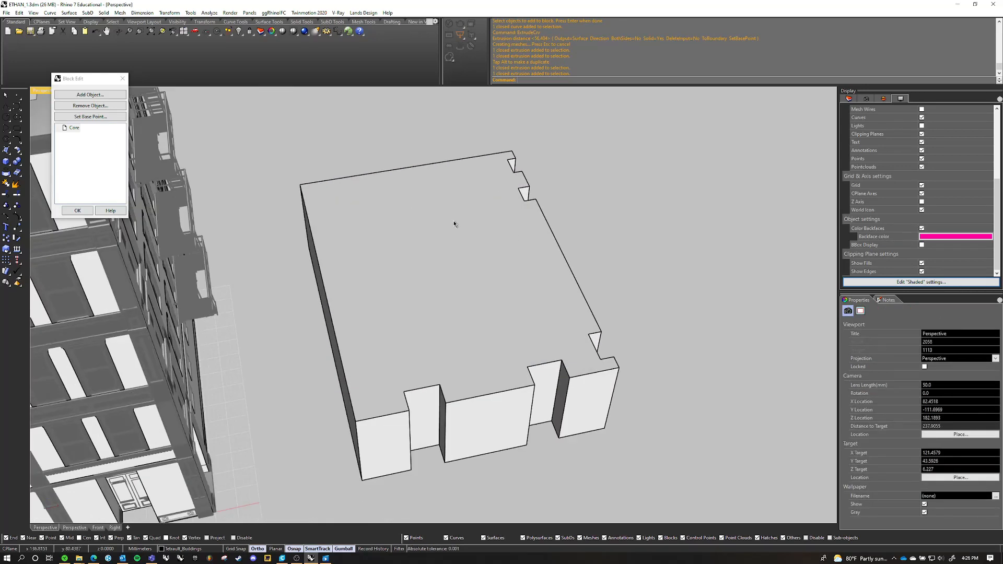
Compare the extrusion with the sliced building preview in Ultimaker Cura, and return to Rhino
{"action": "scroll", "coordinate": [457, 227], "scroll_direction": "down", "scroll_amount": 6}
{"action": "right_click_drag", "start_coordinate": [483, 177], "coordinate": [537, 236], "text": "shift"}
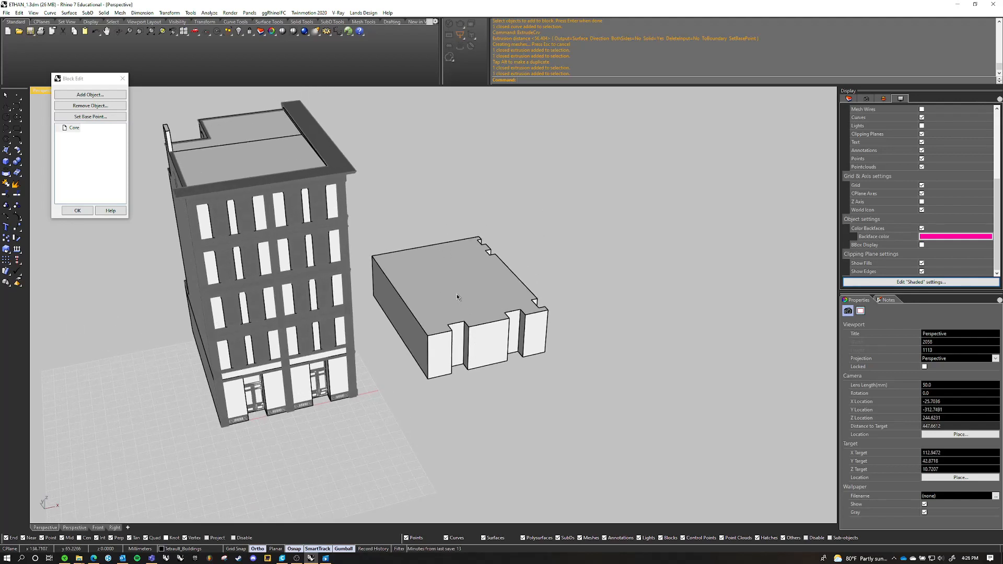
{"action": "left_click", "coordinate": [282, 559]}
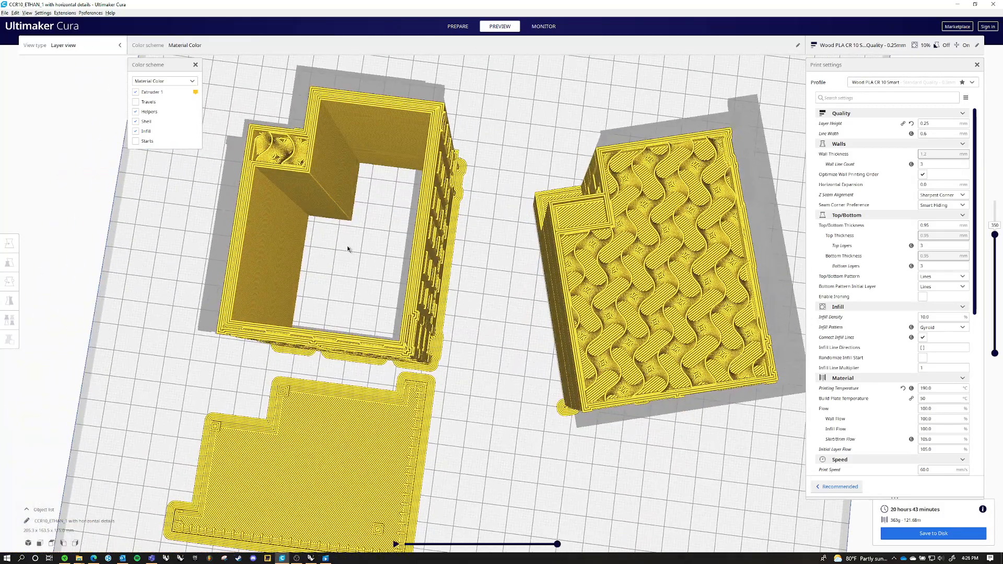
{"action": "left_click", "coordinate": [311, 559]}
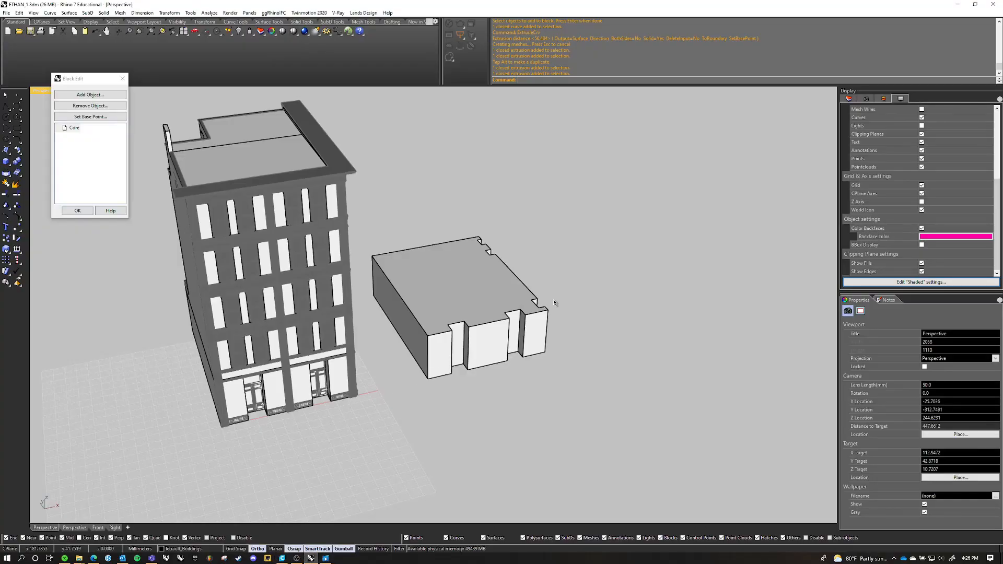
Delete the duplicated ground-floor extrusion beside the building
{"action": "right_click_drag", "start_coordinate": [554, 302], "coordinate": [550, 303]}
{"action": "left_click", "coordinate": [541, 340]}
{"action": "key", "text": "Delete"}
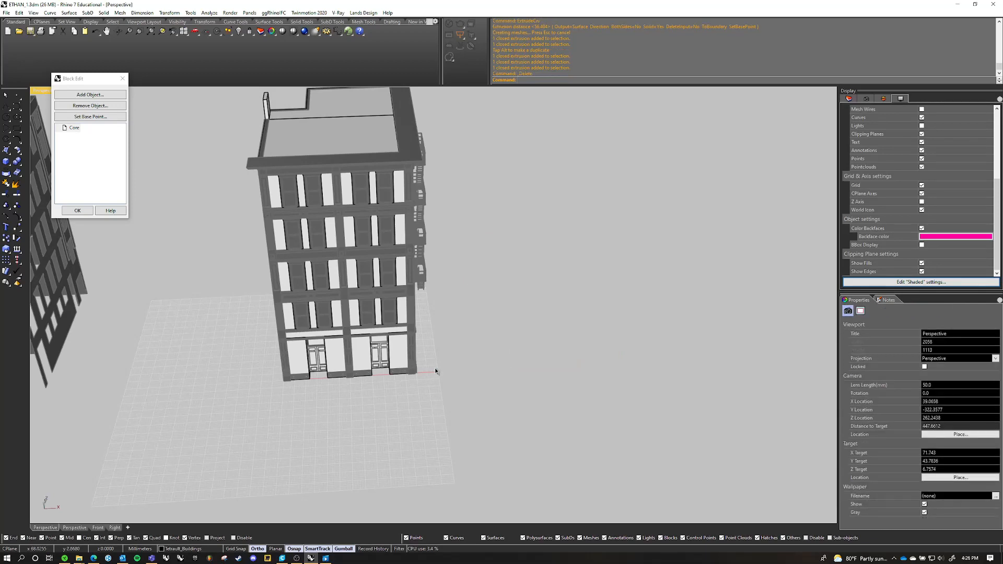
{"action": "right_click_drag", "start_coordinate": [418, 368], "coordinate": [562, 285]}
{"action": "scroll", "coordinate": [456, 332], "scroll_direction": "up", "scroll_amount": 5}
{"action": "scroll", "coordinate": [567, 276], "scroll_direction": "up", "scroll_amount": 2}
{"action": "right_click_drag", "start_coordinate": [556, 410], "coordinate": [479, 413]}
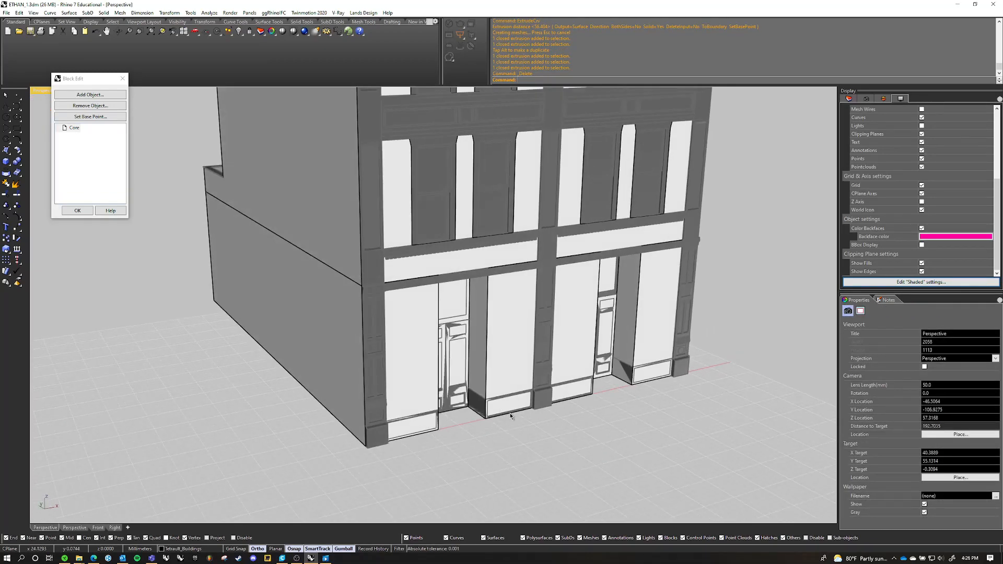
{"action": "left_click", "coordinate": [514, 414]}
{"action": "left_click", "coordinate": [537, 437]}
{"action": "type", "text": "m"}
{"action": "key", "text": "Return"}
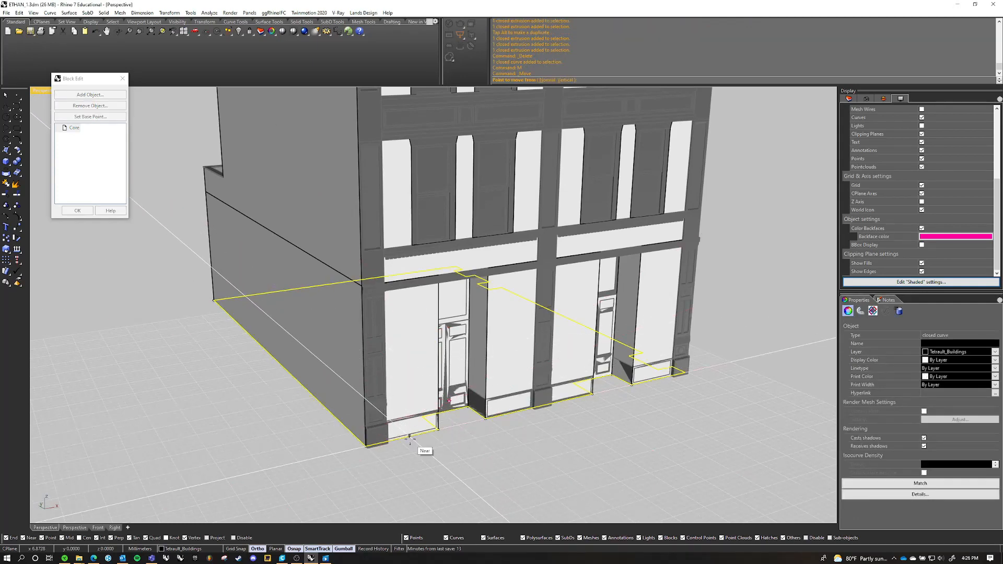
{"action": "key", "text": "Escape"}
{"action": "key", "text": "Escape"}
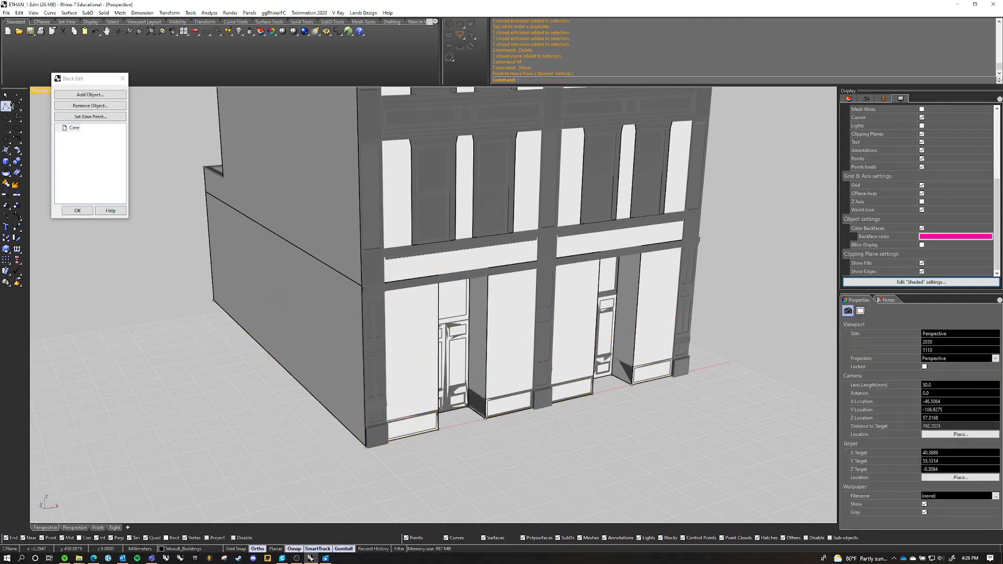
Start a polyline at the blank side wall's front base corner and run it along the storefront to the opposite front corner
{"action": "left_click", "coordinate": [18, 106]}
{"action": "scroll", "coordinate": [398, 365], "scroll_direction": "up", "scroll_amount": 8}
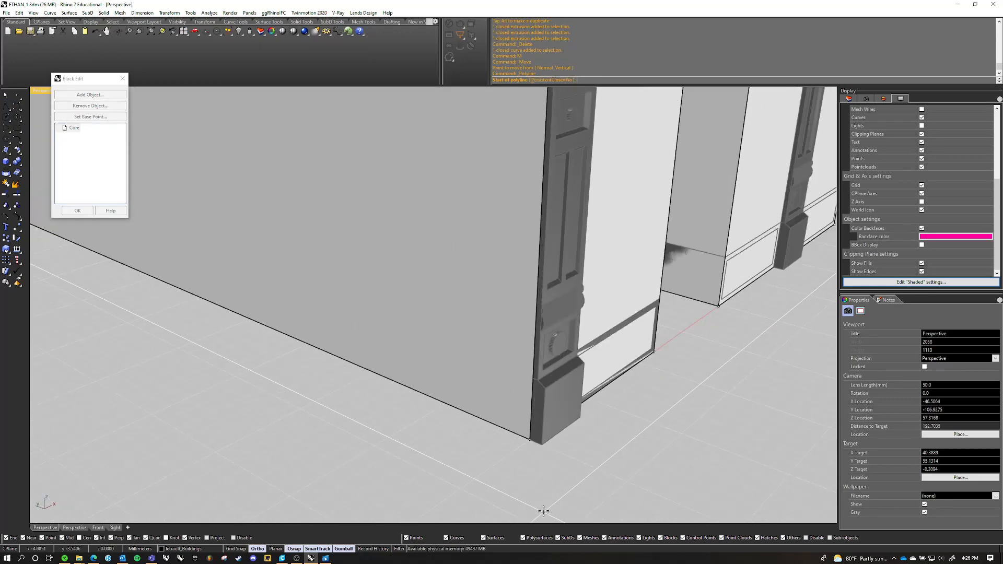
{"action": "left_click", "coordinate": [525, 439]}
{"action": "scroll", "coordinate": [522, 442], "scroll_direction": "down", "scroll_amount": 8}
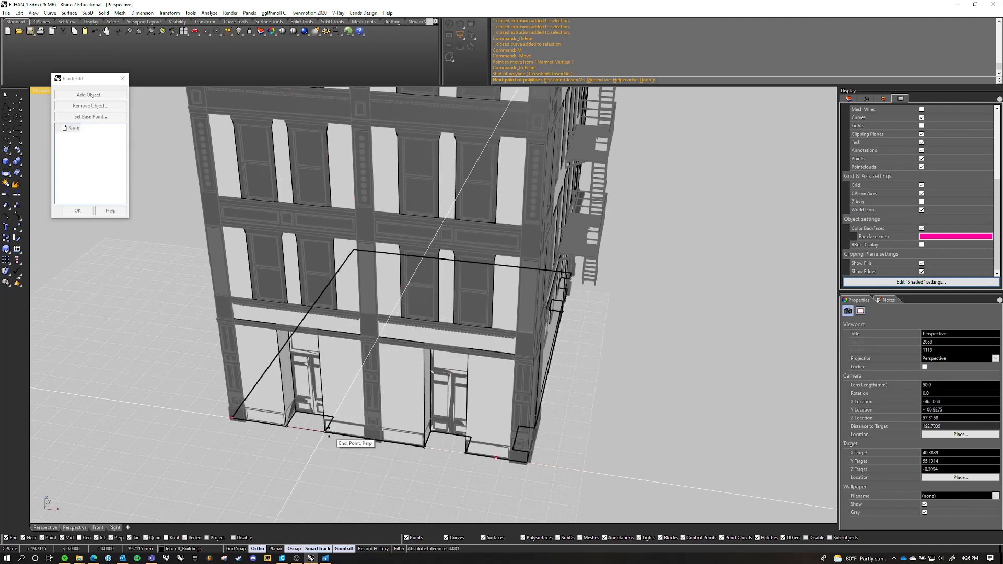
{"action": "scroll", "coordinate": [499, 459], "scroll_direction": "up", "scroll_amount": 5}
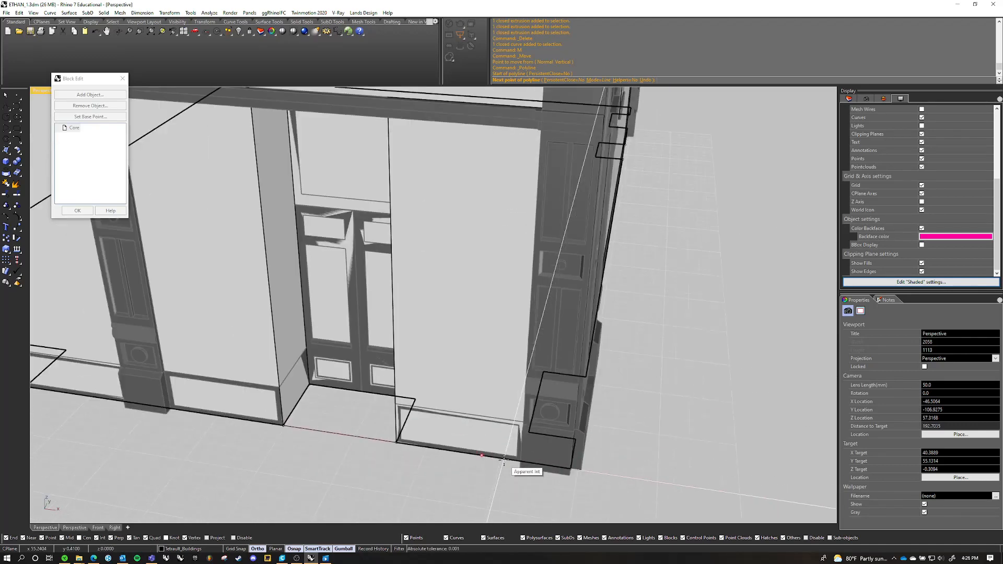
{"action": "scroll", "coordinate": [503, 460], "scroll_direction": "up", "scroll_amount": 4}
{"action": "right_click_drag", "start_coordinate": [608, 468], "coordinate": [481, 473]}
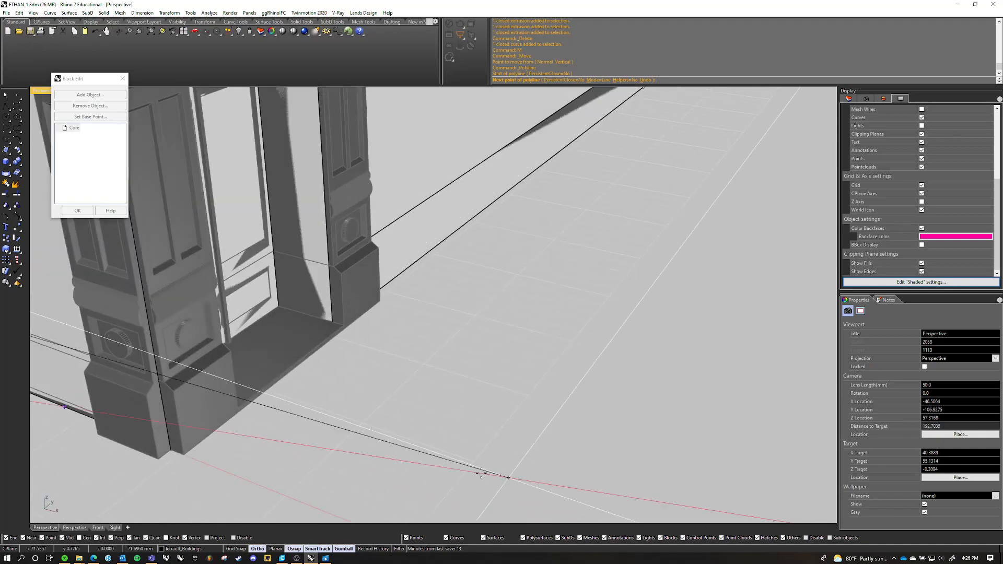
{"action": "left_click", "coordinate": [170, 449]}
Continue the polyline to the building's rear base corner and across the back to the blank side wall's rear corner
{"action": "scroll", "coordinate": [528, 307], "scroll_direction": "down", "scroll_amount": 8}
{"action": "right_click_drag", "start_coordinate": [529, 307], "coordinate": [397, 319]}
{"action": "scroll", "coordinate": [447, 366], "scroll_direction": "up", "scroll_amount": 8}
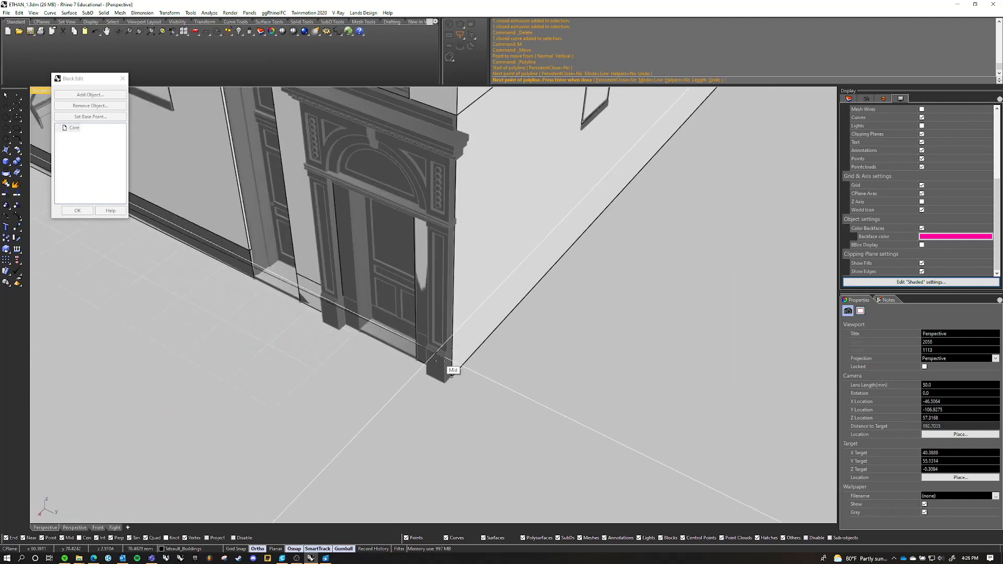
{"action": "left_click", "coordinate": [434, 375]}
{"action": "scroll", "coordinate": [465, 324], "scroll_direction": "down", "scroll_amount": 6}
{"action": "right_click_drag", "start_coordinate": [465, 324], "coordinate": [448, 354]}
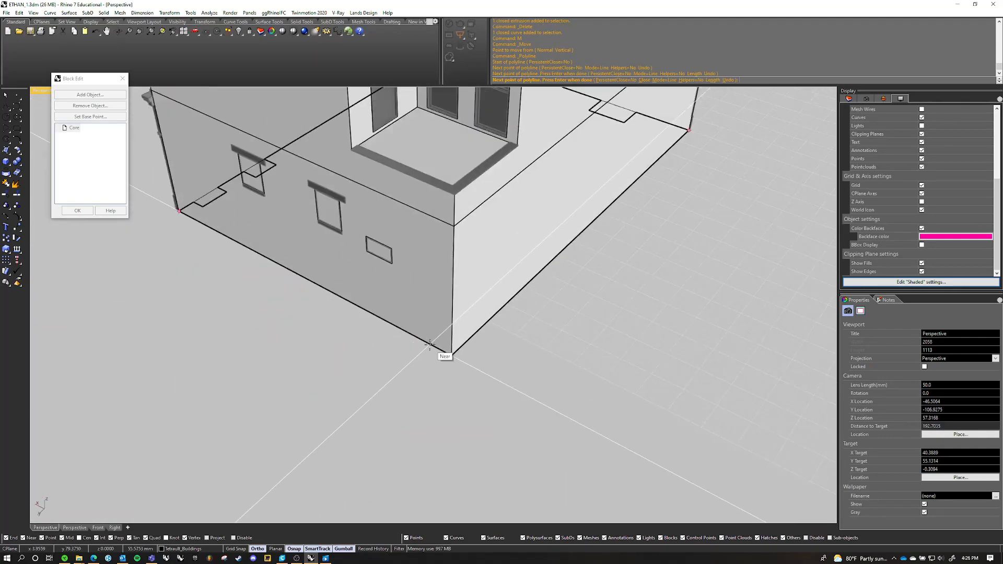
{"action": "scroll", "coordinate": [459, 360], "scroll_direction": "up", "scroll_amount": 5}
{"action": "left_click", "coordinate": [459, 359]}
Close the rectangular polyline at its starting point on the blank side wall's front base corner
{"action": "scroll", "coordinate": [522, 340], "scroll_direction": "down", "scroll_amount": 6}
{"action": "right_click_drag", "start_coordinate": [632, 308], "coordinate": [419, 335]}
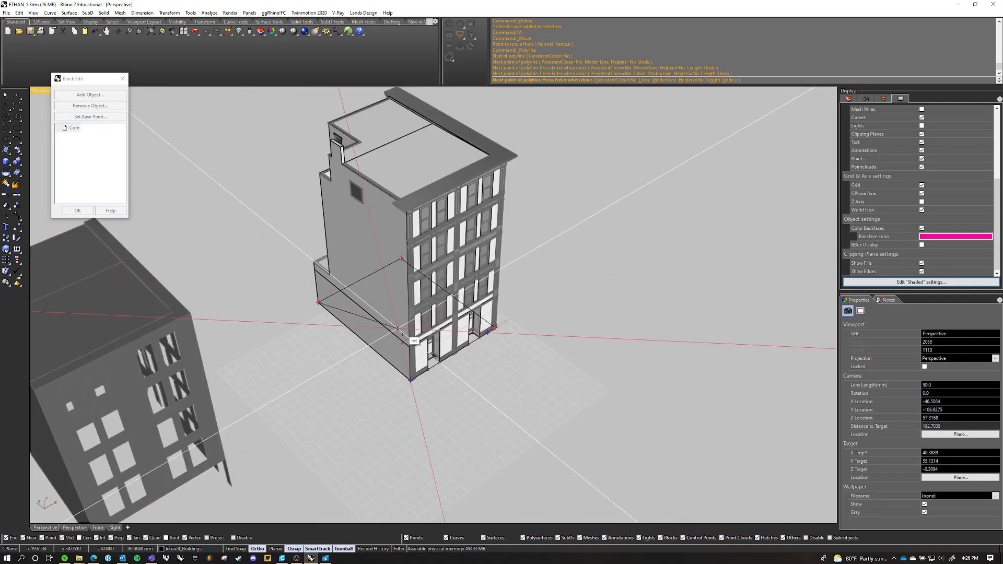
{"action": "scroll", "coordinate": [398, 389], "scroll_direction": "up", "scroll_amount": 6}
{"action": "scroll", "coordinate": [398, 389], "scroll_direction": "up", "scroll_amount": 4}
{"action": "left_click", "coordinate": [460, 381]}
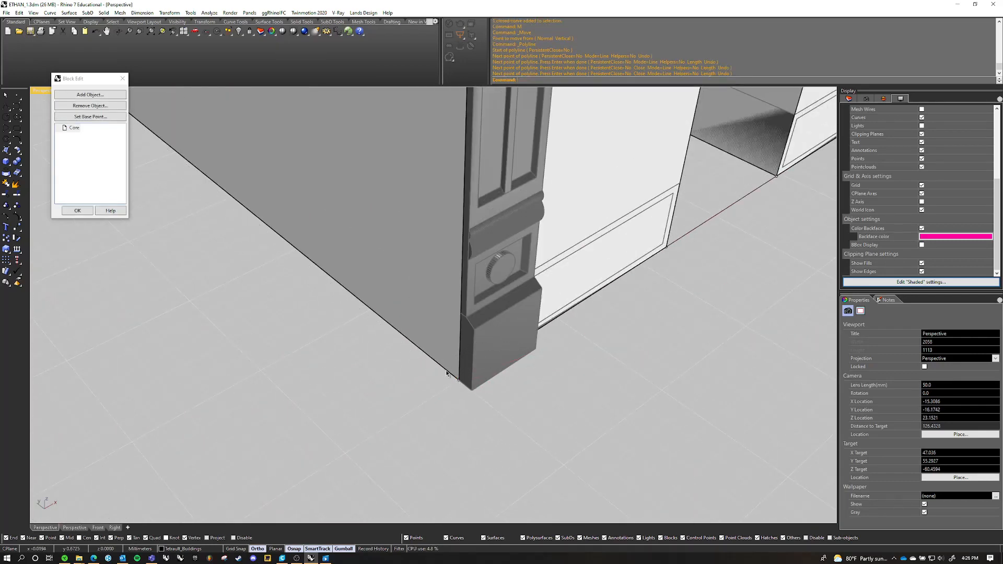
{"action": "left_click", "coordinate": [447, 370]}
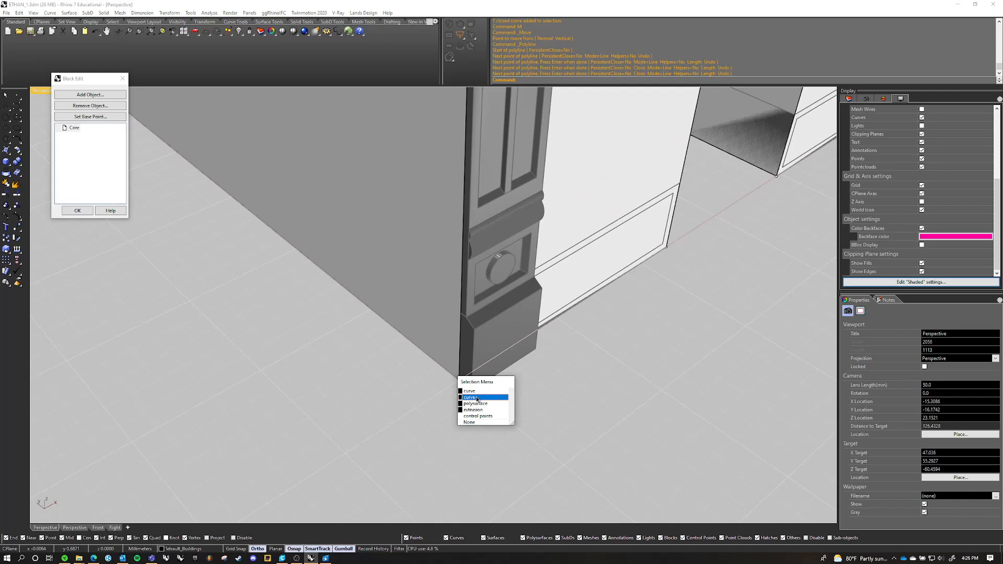
{"action": "left_click", "coordinate": [476, 391]}
{"action": "scroll", "coordinate": [476, 399], "scroll_direction": "down", "scroll_amount": 6}
{"action": "scroll", "coordinate": [446, 313], "scroll_direction": "up", "scroll_amount": 4}
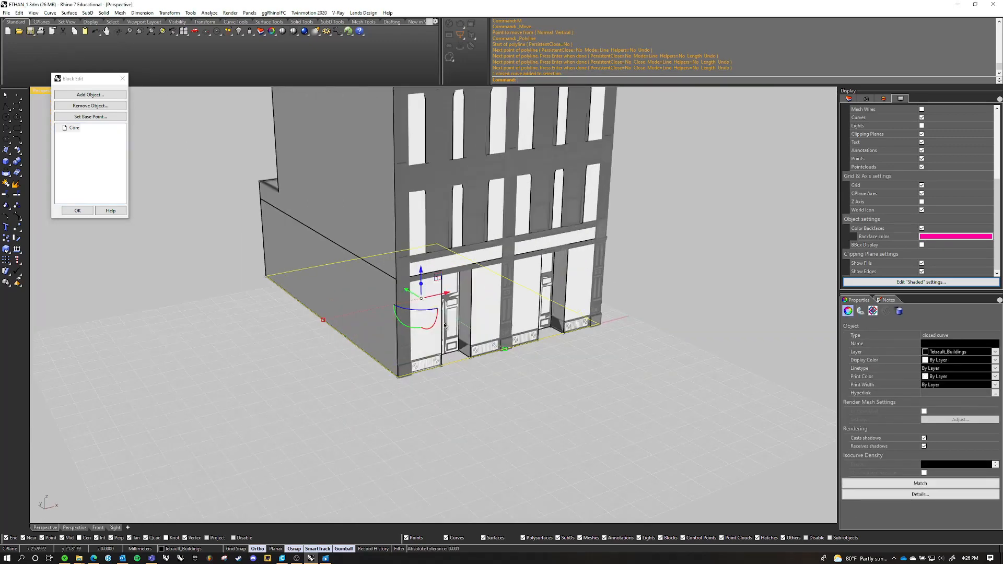
{"action": "left_click", "coordinate": [459, 387]}
{"action": "scroll", "coordinate": [490, 400], "scroll_direction": "up", "scroll_amount": 5}
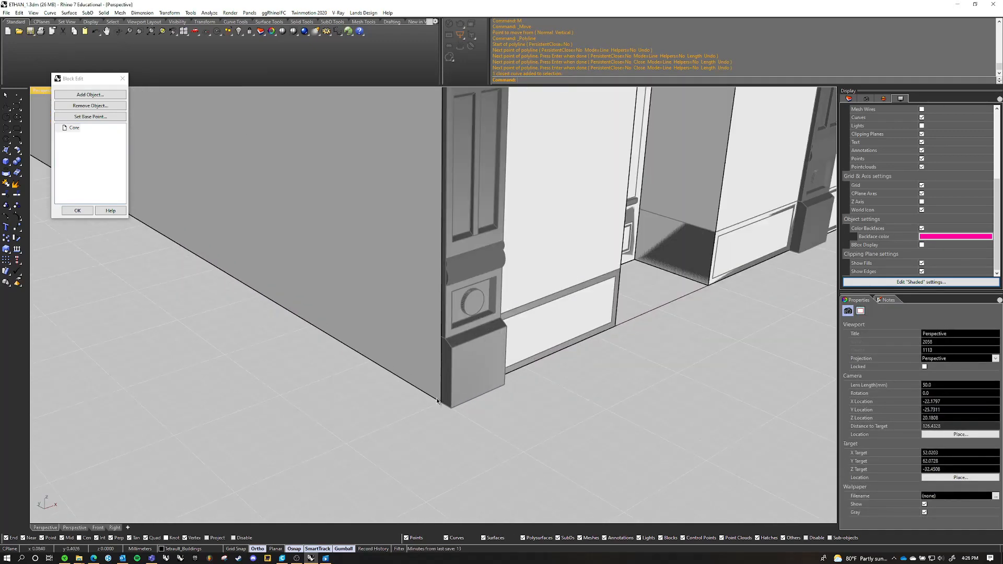
Move the closed rectangular curve vertically from the building's base to the ledge line at the top of the ground floor
{"action": "left_click", "coordinate": [437, 401]}
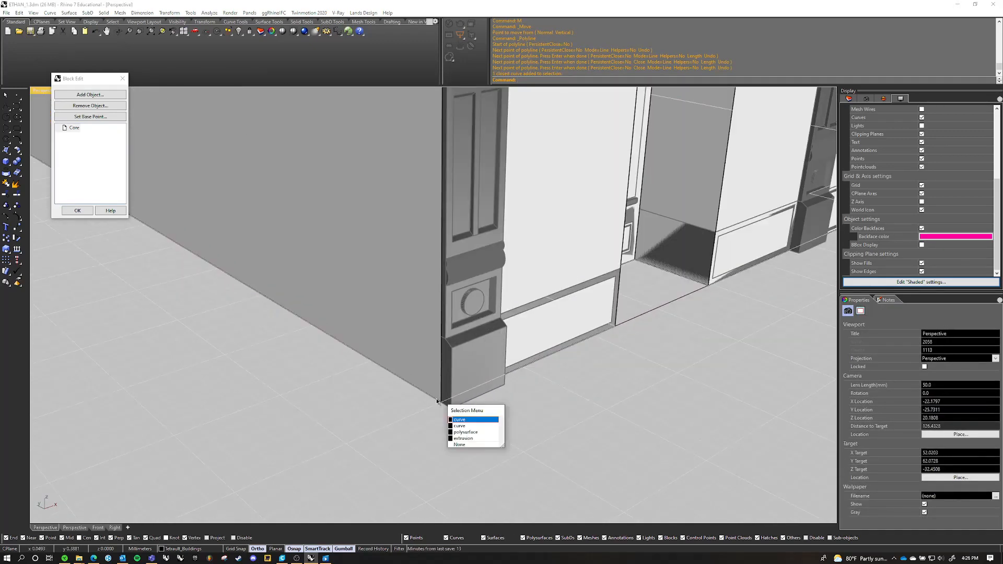
{"action": "left_click", "coordinate": [467, 425]}
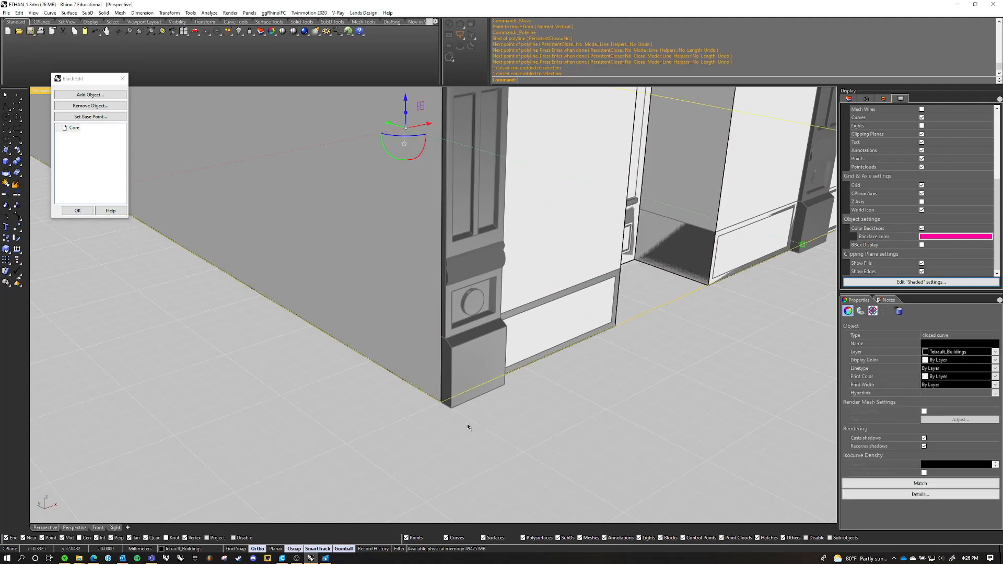
{"action": "scroll", "coordinate": [467, 425], "scroll_direction": "down", "scroll_amount": 5}
{"action": "scroll", "coordinate": [432, 256], "scroll_direction": "down", "scroll_amount": 6}
{"action": "right_click_drag", "start_coordinate": [432, 255], "coordinate": [454, 266]}
{"action": "scroll", "coordinate": [454, 266], "scroll_direction": "up", "scroll_amount": 8}
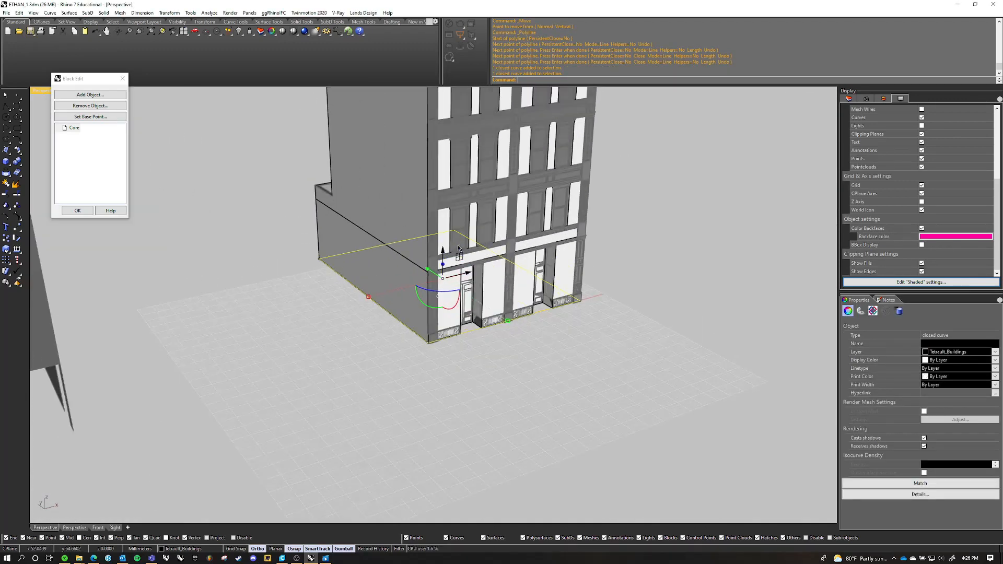
{"action": "type", "text": "m"}
{"action": "key", "text": "Return"}
{"action": "type", "text": "v"}
{"action": "key", "text": "Return"}
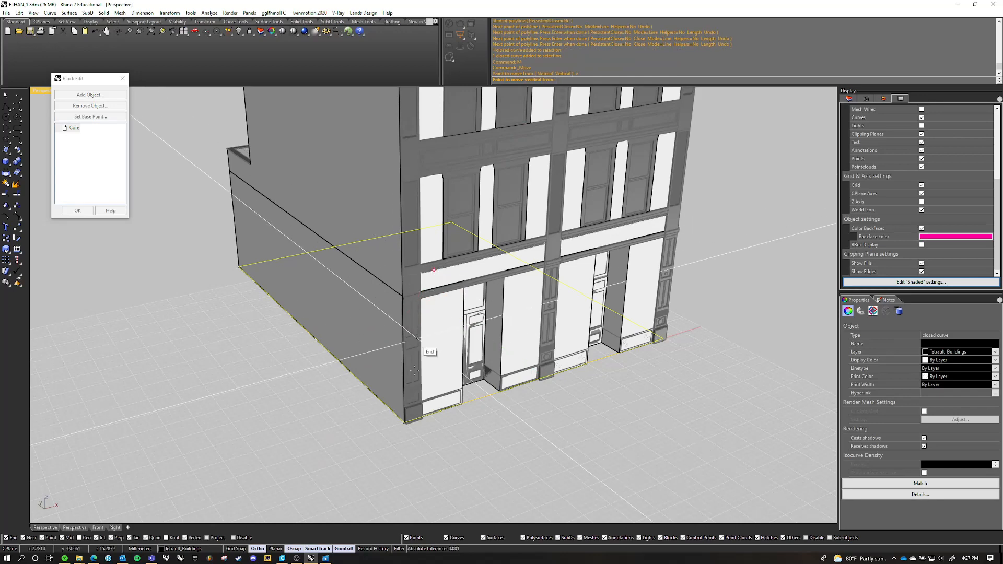
{"action": "scroll", "coordinate": [403, 295], "scroll_direction": "up", "scroll_amount": 5}
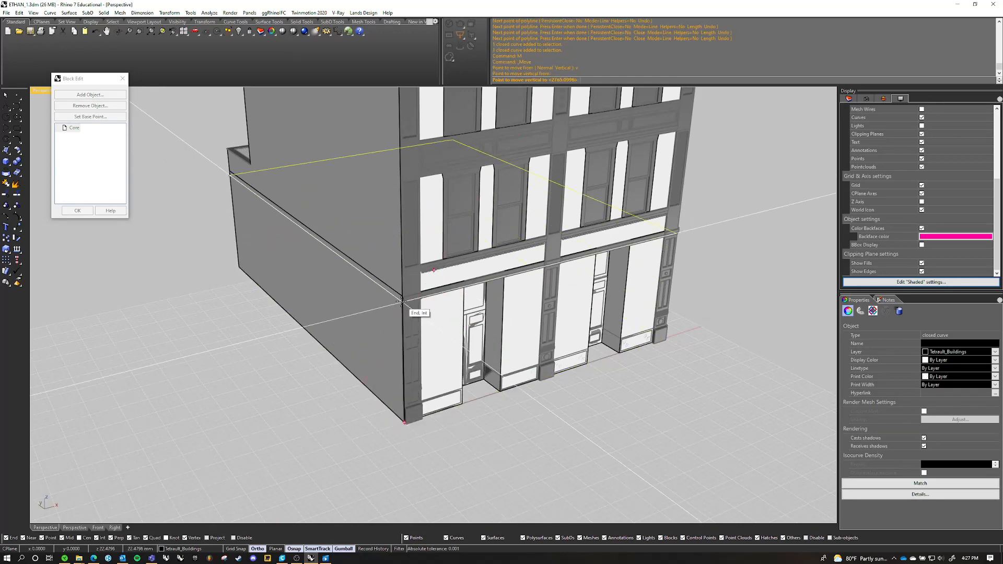
{"action": "right_click_drag", "start_coordinate": [370, 293], "coordinate": [378, 382]}
{"action": "left_click", "coordinate": [767, 309]}
Extrude the raised rectangular curve upward to the roof corner beside the rear recess, then clear the selection
{"action": "scroll", "coordinate": [449, 292], "scroll_direction": "down", "scroll_amount": 5}
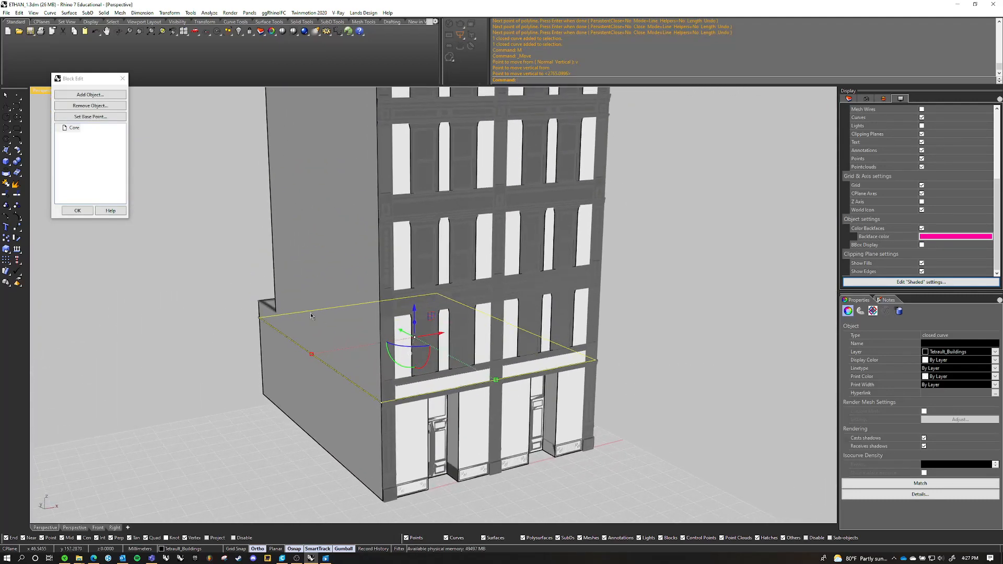
{"action": "scroll", "coordinate": [421, 328], "scroll_direction": "down", "scroll_amount": 6}
{"action": "right_click_drag", "start_coordinate": [421, 328], "coordinate": [454, 327]}
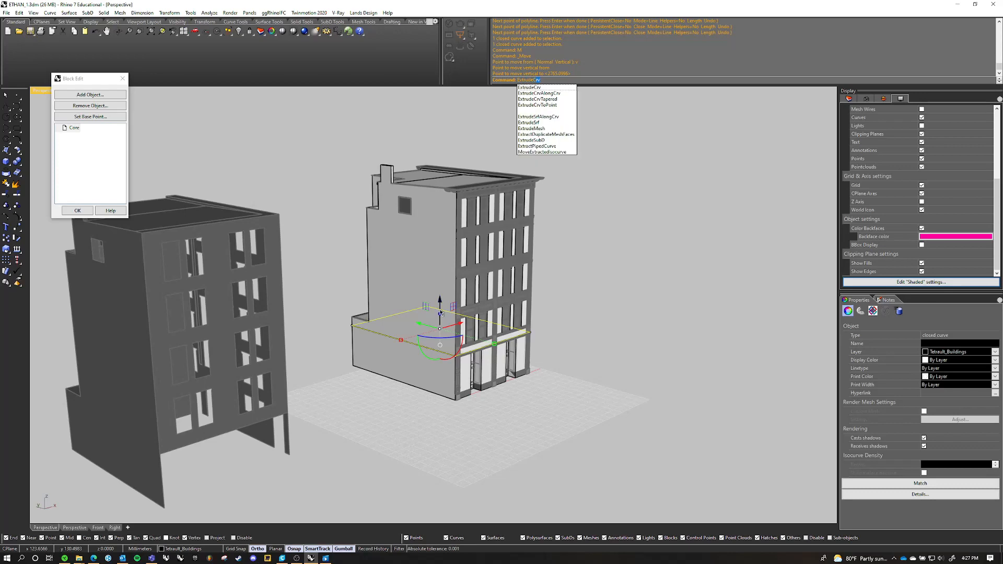
{"action": "key", "text": "Return"}
{"action": "scroll", "coordinate": [383, 174], "scroll_direction": "up", "scroll_amount": 6}
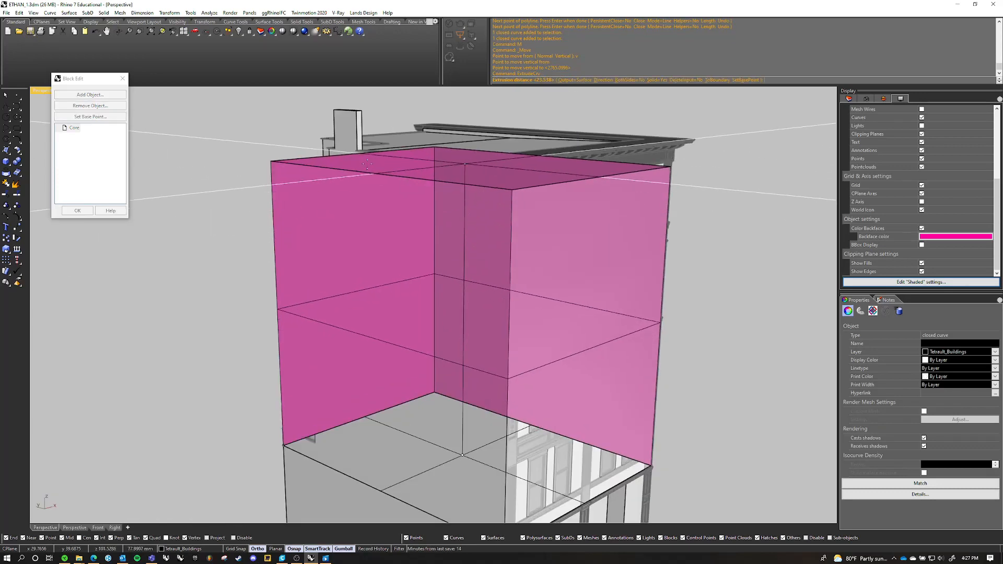
{"action": "right_click_drag", "start_coordinate": [383, 174], "coordinate": [333, 152]}
{"action": "scroll", "coordinate": [331, 151], "scroll_direction": "up", "scroll_amount": 6}
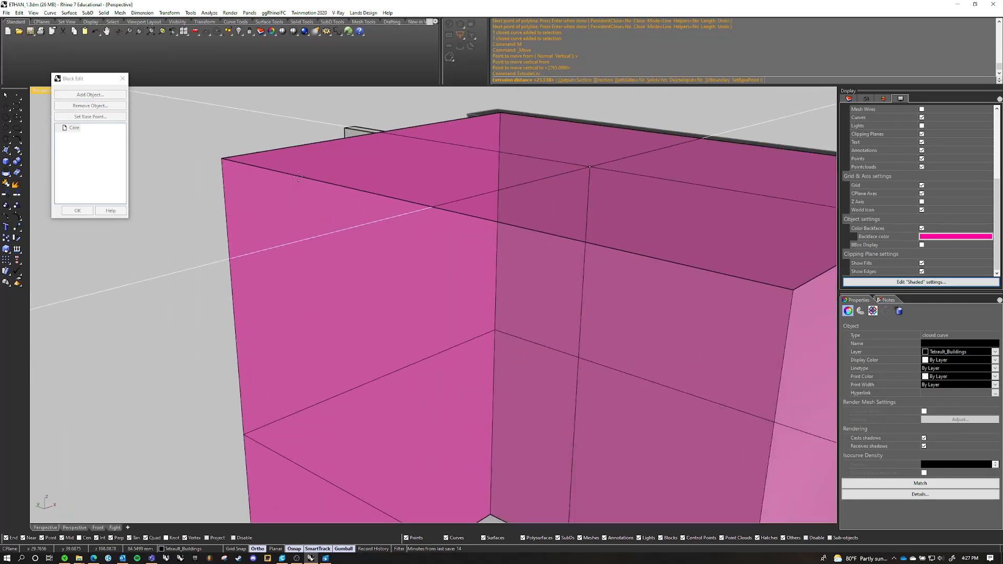
{"action": "scroll", "coordinate": [319, 157], "scroll_direction": "up", "scroll_amount": 5}
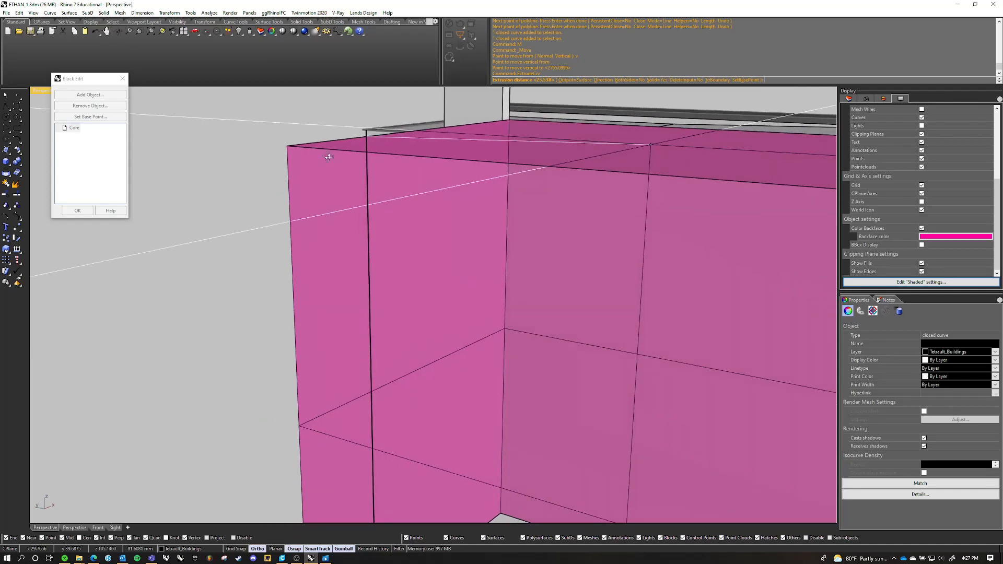
{"action": "scroll", "coordinate": [350, 128], "scroll_direction": "down", "scroll_amount": 4}
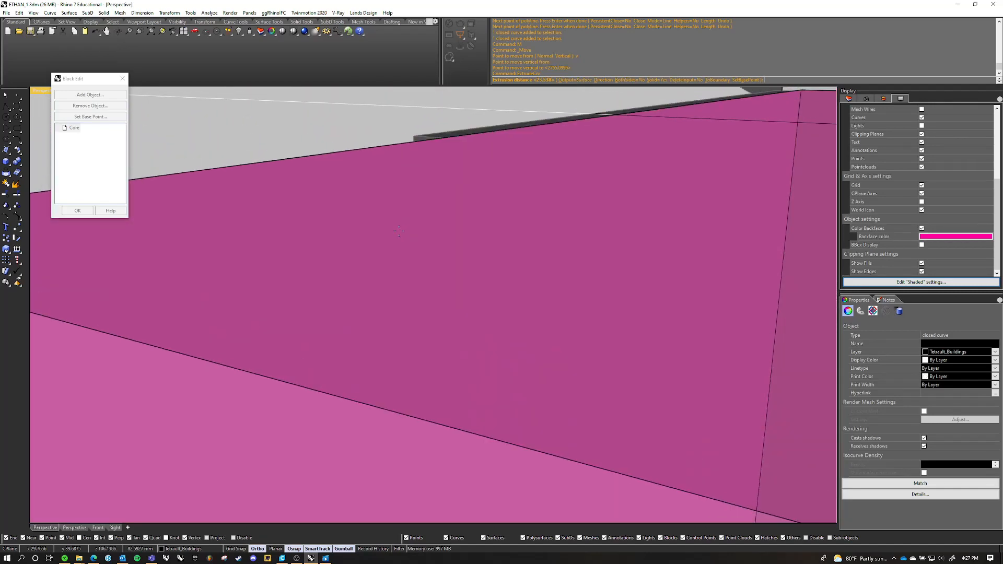
{"action": "left_click", "coordinate": [414, 135]}
{"action": "scroll", "coordinate": [414, 190], "scroll_direction": "down", "scroll_amount": 6}
{"action": "scroll", "coordinate": [433, 197], "scroll_direction": "up", "scroll_amount": 3}
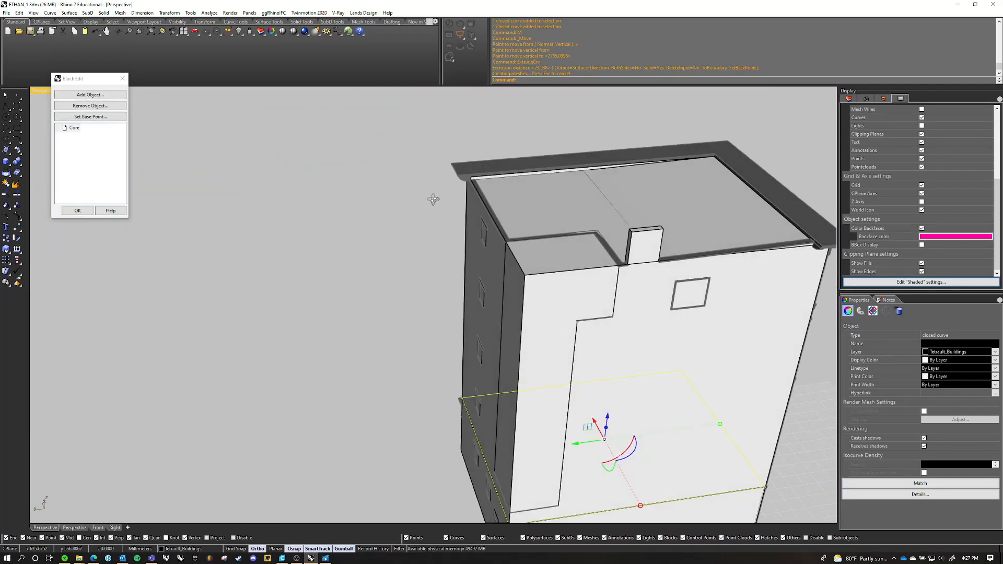
{"action": "right_click_drag", "start_coordinate": [488, 174], "coordinate": [614, 282]}
{"action": "key", "text": "Escape"}
Hide the upper-floor extrusion that covers the rear recess and windows
{"action": "scroll", "coordinate": [476, 251], "scroll_direction": "up", "scroll_amount": 4}
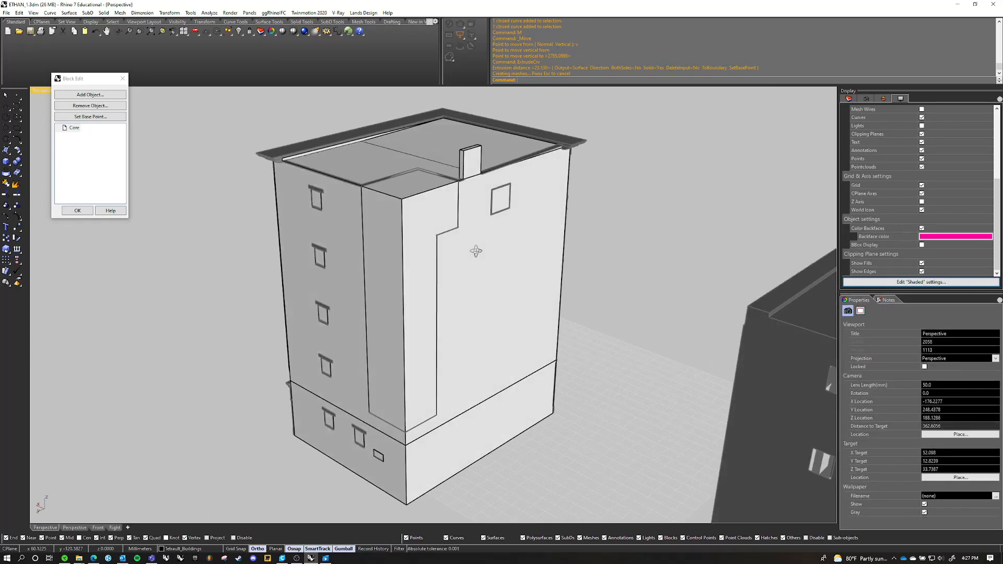
{"action": "left_click", "coordinate": [399, 333]}
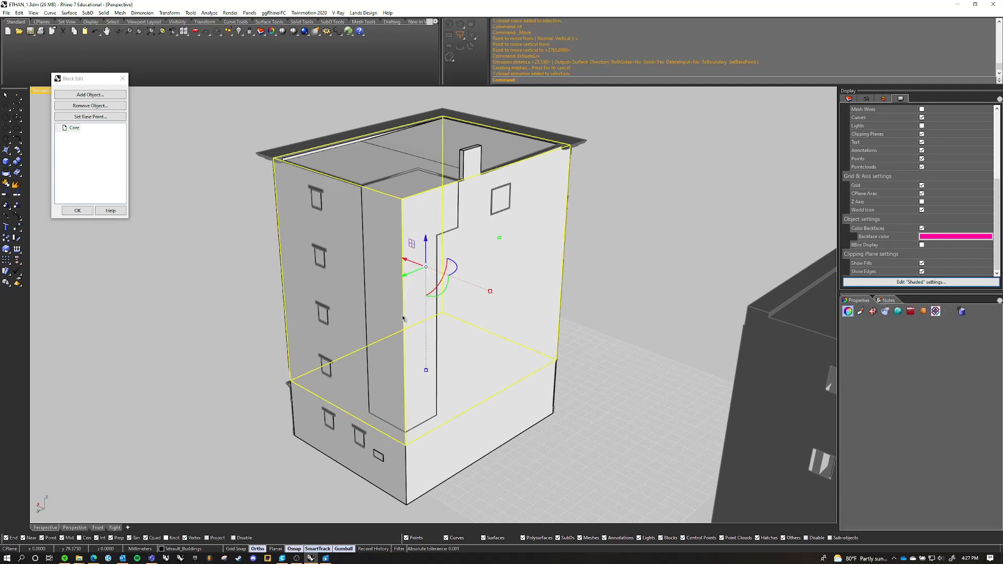
{"action": "type", "text": "Hide"}
{"action": "key", "text": "Return"}
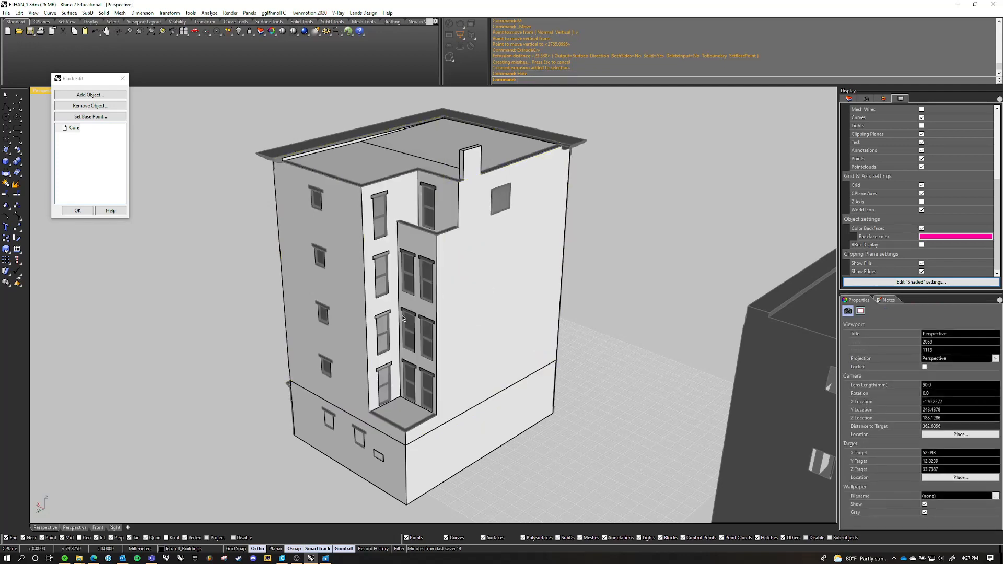
Draw a rectangle over the rear recess's floor, from its inner wall corner to the outer corner of its parapet
{"action": "scroll", "coordinate": [405, 382], "scroll_direction": "up", "scroll_amount": 3}
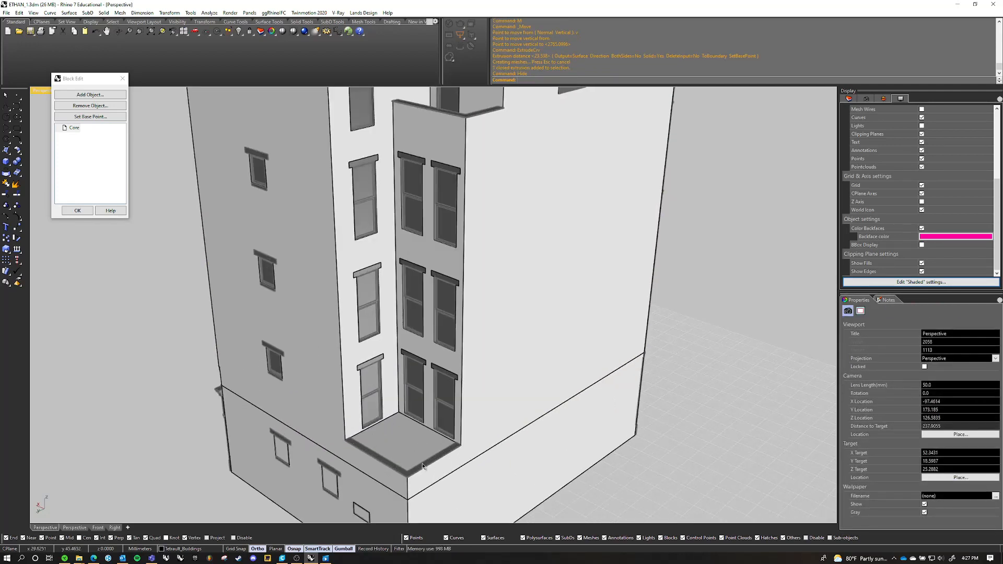
{"action": "scroll", "coordinate": [402, 357], "scroll_direction": "down", "scroll_amount": 2}
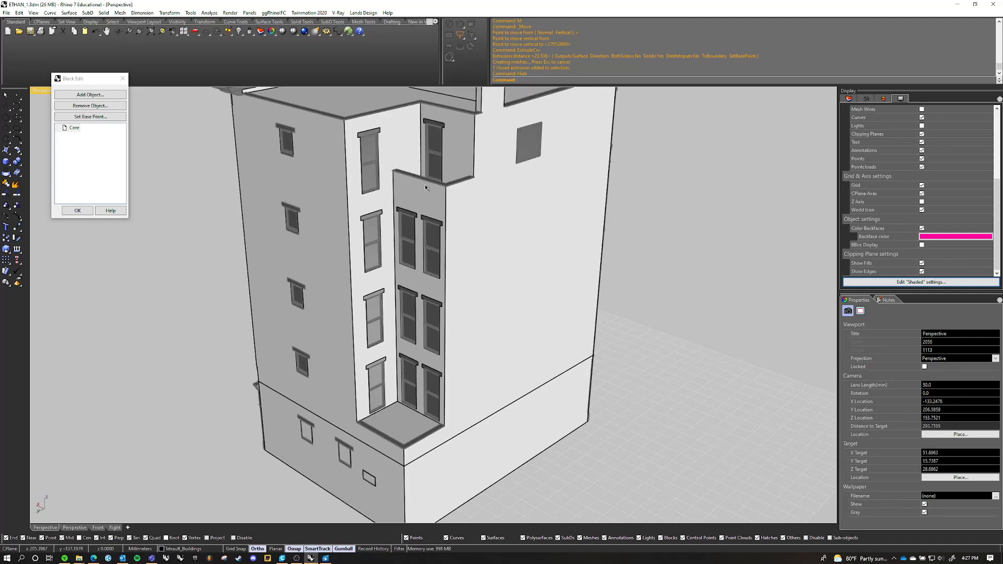
{"action": "scroll", "coordinate": [425, 187], "scroll_direction": "down", "scroll_amount": 2}
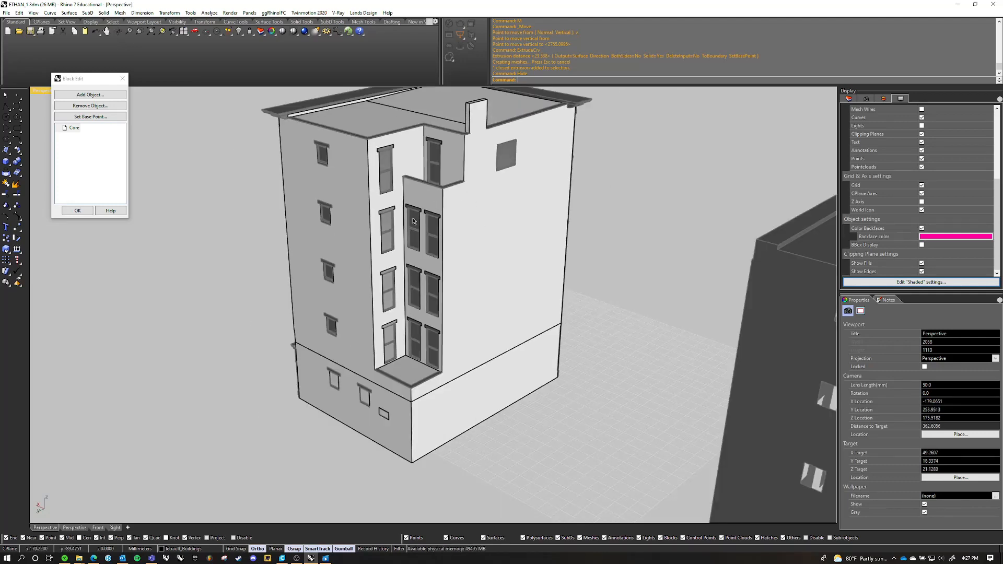
{"action": "right_click_drag", "start_coordinate": [437, 195], "coordinate": [429, 253], "text": "shift"}
{"action": "scroll", "coordinate": [466, 224], "scroll_direction": "up", "scroll_amount": 4}
{"action": "scroll", "coordinate": [468, 224], "scroll_direction": "down", "scroll_amount": 4}
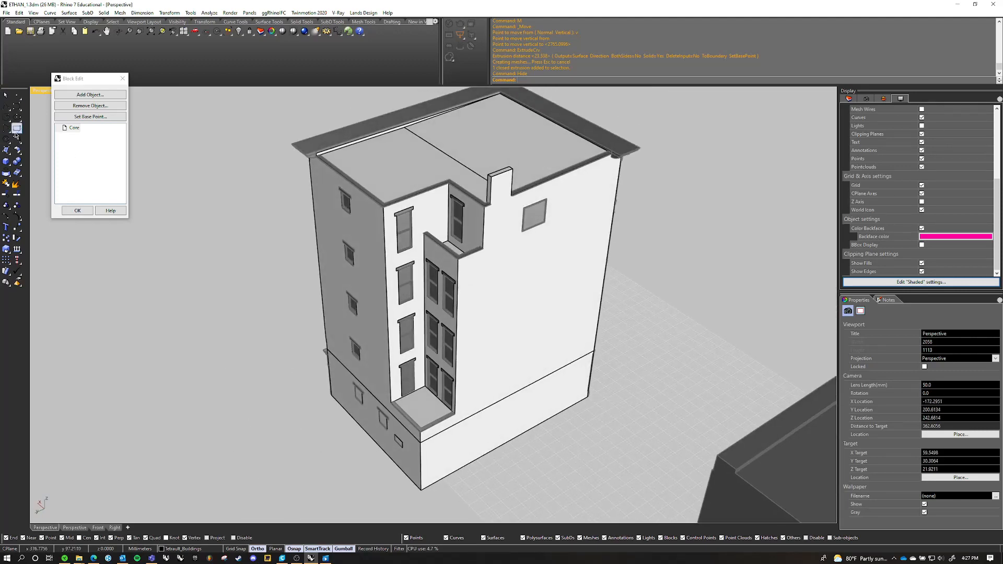
{"action": "left_click", "coordinate": [17, 128]}
{"action": "scroll", "coordinate": [430, 318], "scroll_direction": "up", "scroll_amount": 6}
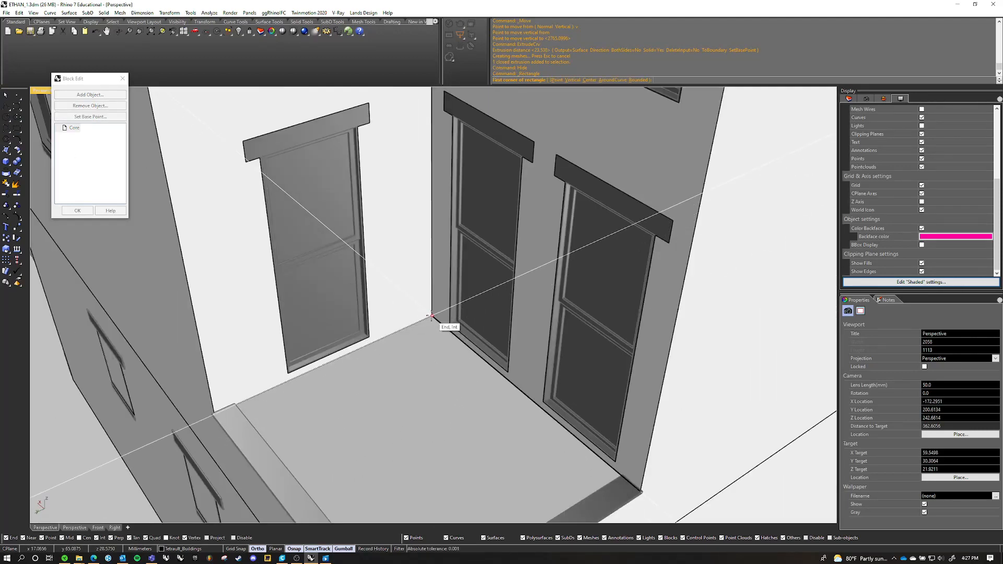
{"action": "left_click", "coordinate": [432, 316]}
{"action": "scroll", "coordinate": [442, 240], "scroll_direction": "down", "scroll_amount": 4}
{"action": "scroll", "coordinate": [442, 240], "scroll_direction": "up", "scroll_amount": 5}
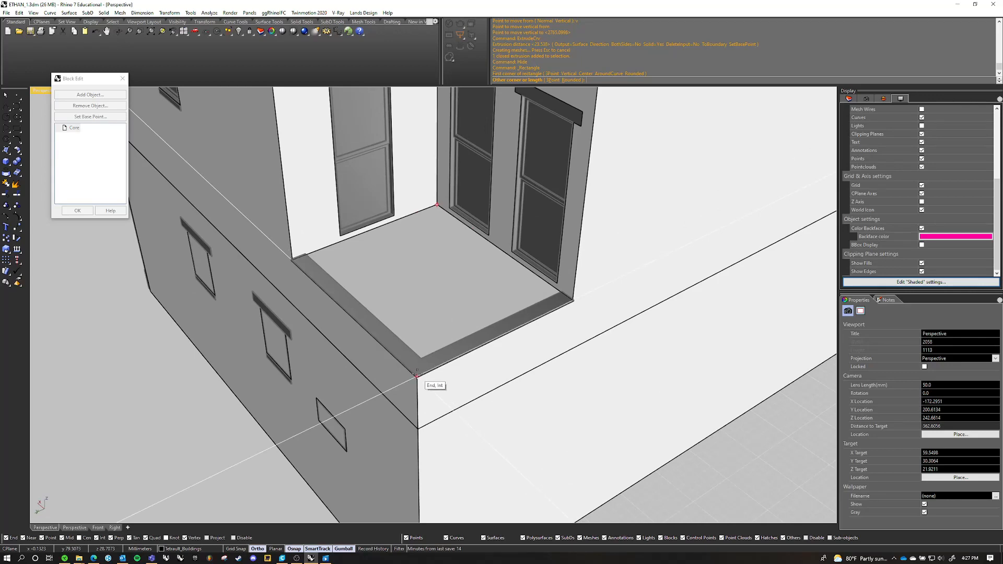
{"action": "left_click", "coordinate": [417, 376]}
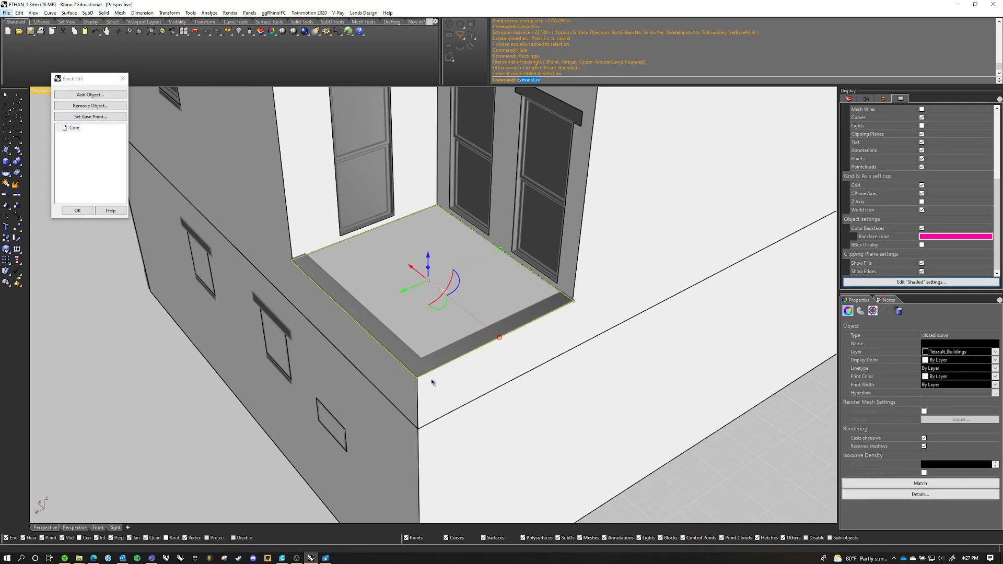
Extrude the recess-floor rectangle upward to the roof edge corner and clear the selection
{"action": "key", "text": "Return"}
{"action": "scroll", "coordinate": [438, 369], "scroll_direction": "down", "scroll_amount": 6}
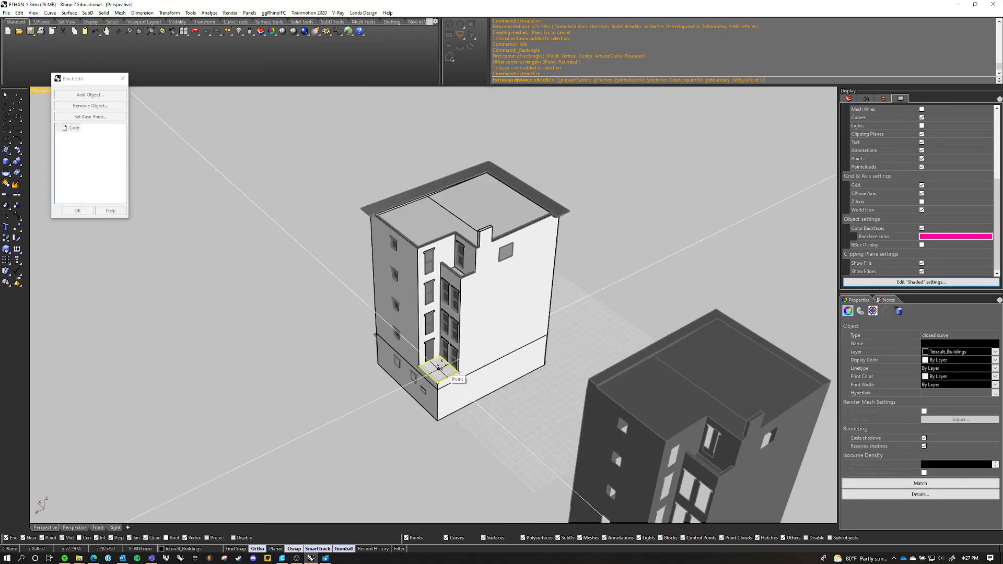
{"action": "scroll", "coordinate": [439, 369], "scroll_direction": "up", "scroll_amount": 6}
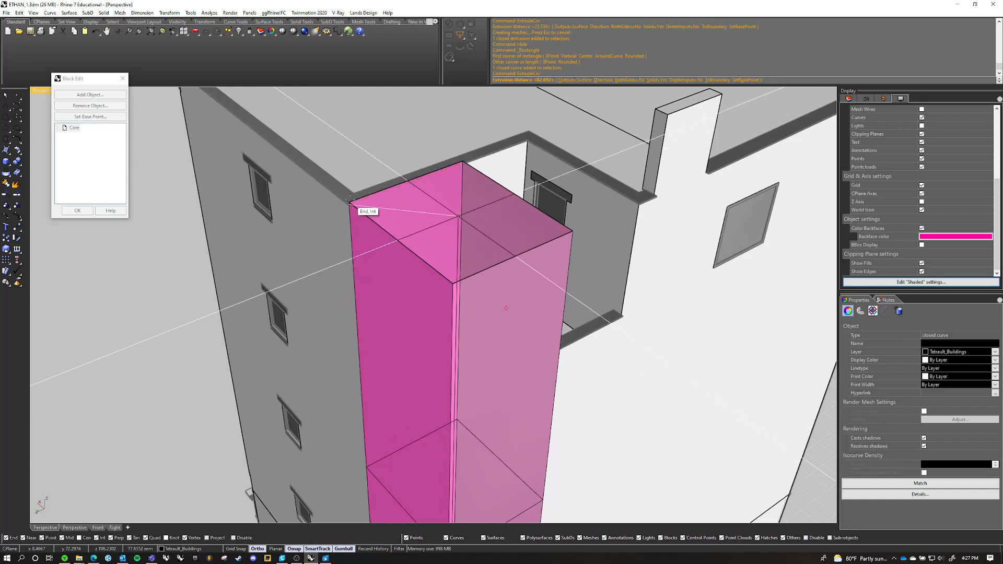
{"action": "left_click", "coordinate": [350, 201]}
{"action": "scroll", "coordinate": [438, 240], "scroll_direction": "down", "scroll_amount": 5}
{"action": "right_click_drag", "start_coordinate": [438, 240], "coordinate": [428, 328]}
{"action": "scroll", "coordinate": [463, 309], "scroll_direction": "up", "scroll_amount": 4}
{"action": "key", "text": "Escape"}
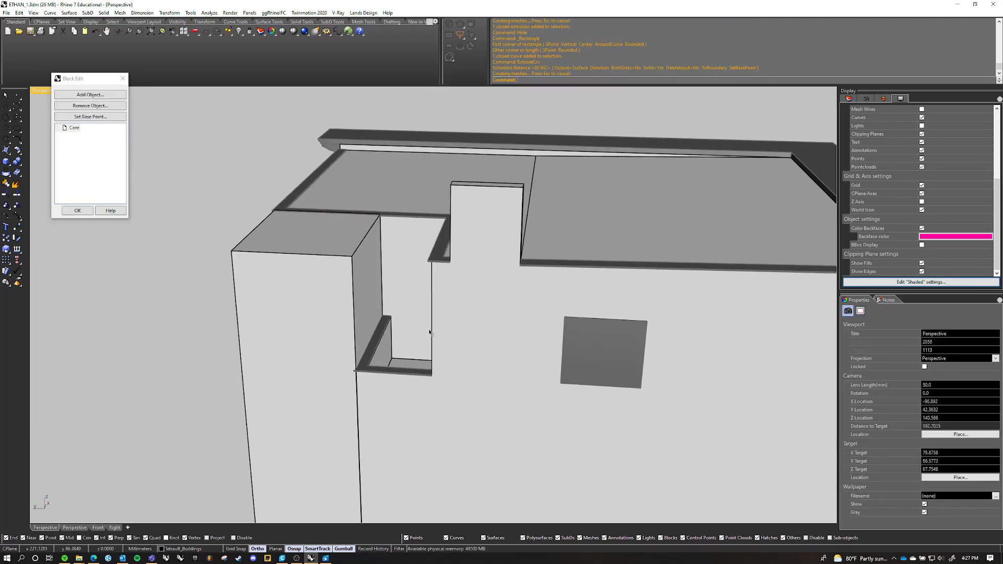
Create a box filling the upper terrace notch, from its parapet's outer corner to the inner corner at roof level
{"action": "scroll", "coordinate": [339, 361], "scroll_direction": "up", "scroll_amount": 6}
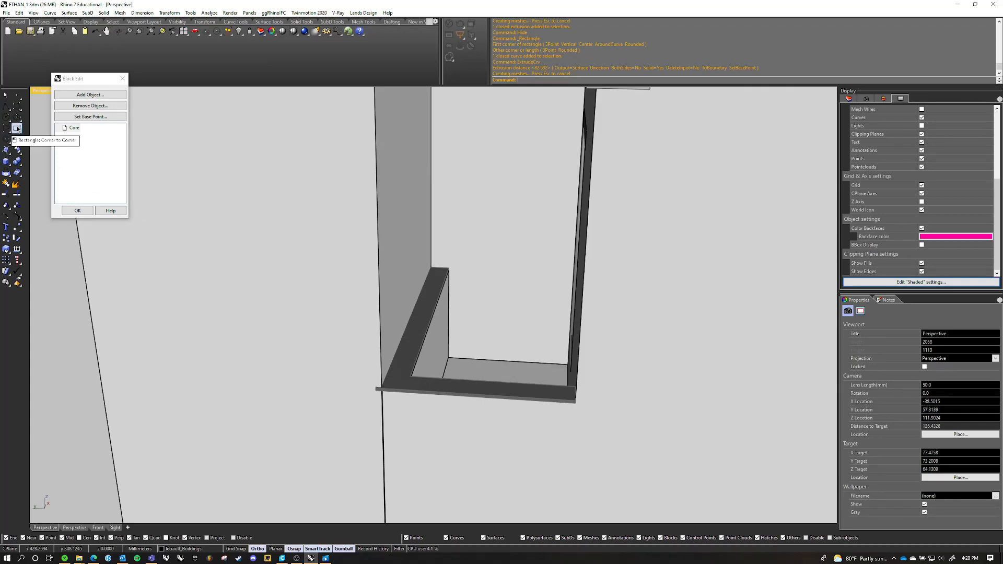
{"action": "left_click", "coordinate": [7, 160]}
{"action": "scroll", "coordinate": [377, 400], "scroll_direction": "up", "scroll_amount": 4}
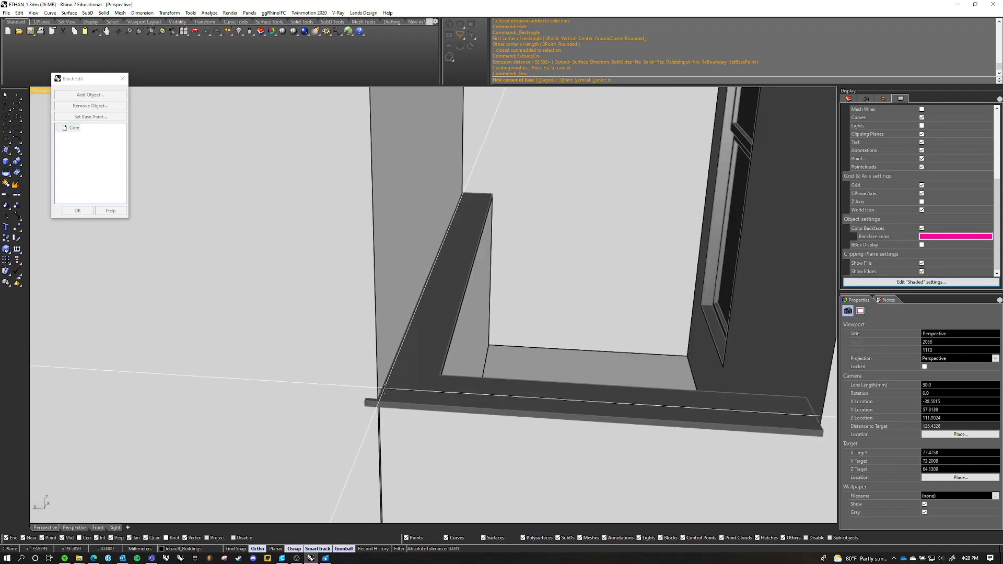
{"action": "left_click", "coordinate": [361, 400]}
{"action": "scroll", "coordinate": [361, 401], "scroll_direction": "down", "scroll_amount": 6}
{"action": "scroll", "coordinate": [450, 355], "scroll_direction": "up", "scroll_amount": 5}
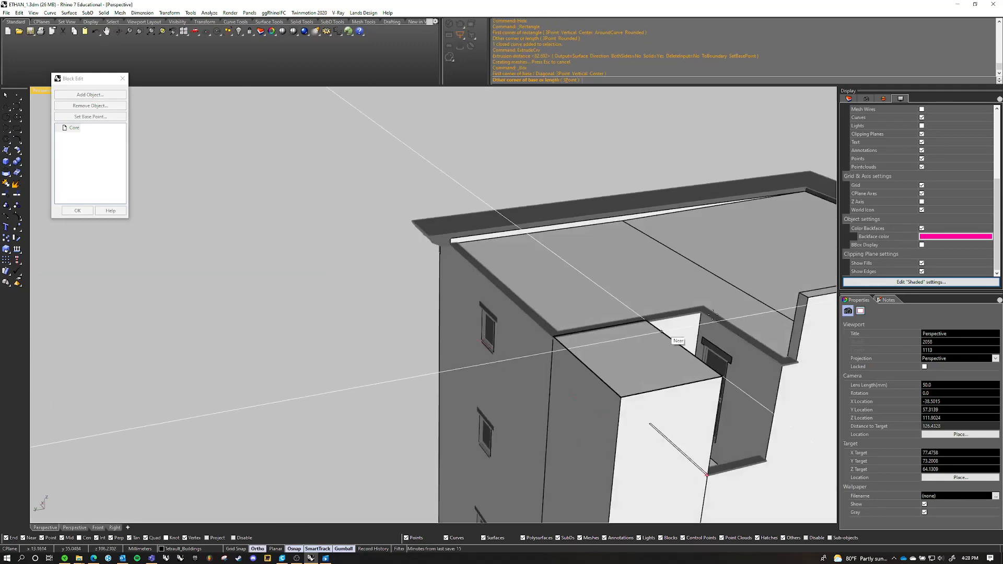
{"action": "scroll", "coordinate": [661, 331], "scroll_direction": "up", "scroll_amount": 5}
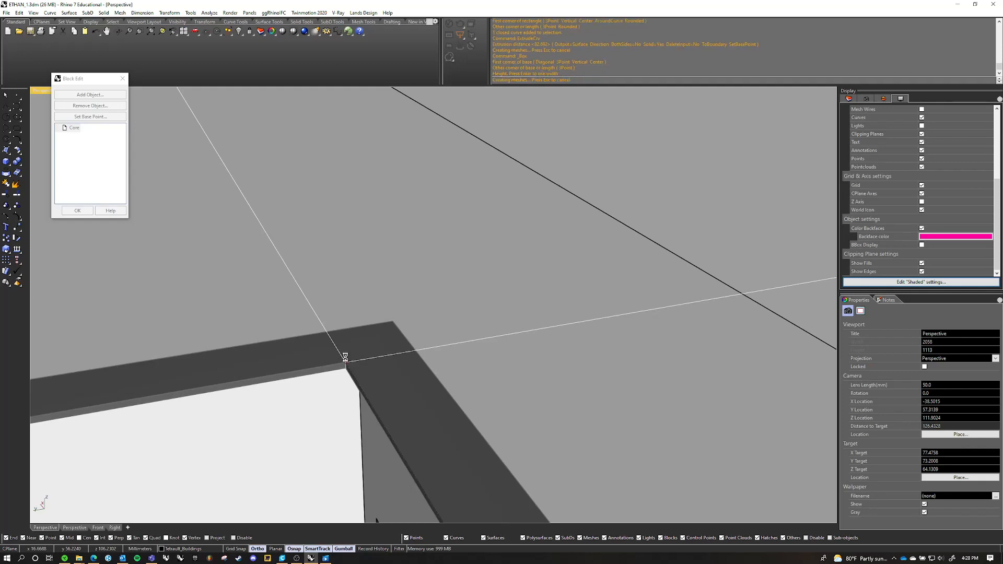
{"action": "scroll", "coordinate": [435, 297], "scroll_direction": "down", "scroll_amount": 10}
{"action": "right_click_drag", "start_coordinate": [500, 328], "coordinate": [421, 316]}
{"action": "scroll", "coordinate": [324, 345], "scroll_direction": "up", "scroll_amount": 5}
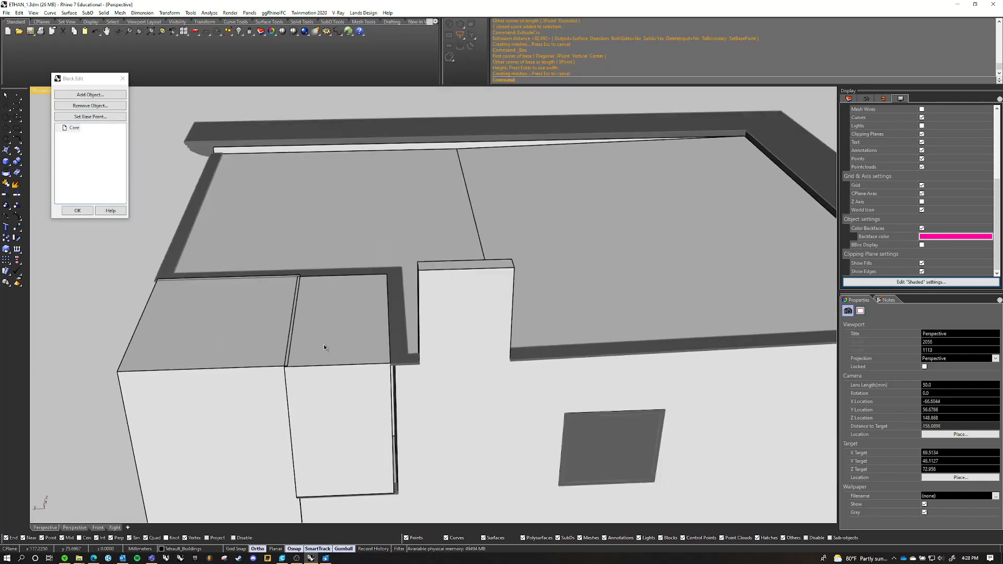
Delete the box that fills the upper terrace notch
{"action": "right_click_drag", "start_coordinate": [324, 347], "coordinate": [376, 277]}
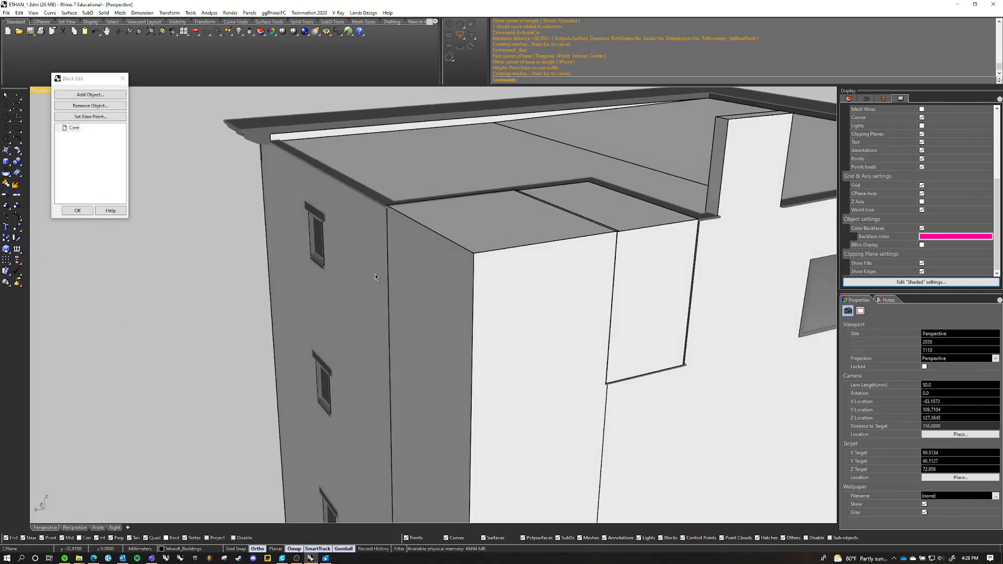
{"action": "left_click", "coordinate": [561, 278]}
{"action": "right_click_drag", "start_coordinate": [510, 275], "coordinate": [442, 300]}
{"action": "left_click", "coordinate": [432, 293], "text": "shift"}
{"action": "scroll", "coordinate": [430, 290], "scroll_direction": "down", "scroll_amount": 6}
{"action": "scroll", "coordinate": [545, 317], "scroll_direction": "up", "scroll_amount": 6}
{"action": "left_click", "coordinate": [783, 282]}
{"action": "left_click", "coordinate": [436, 292]}
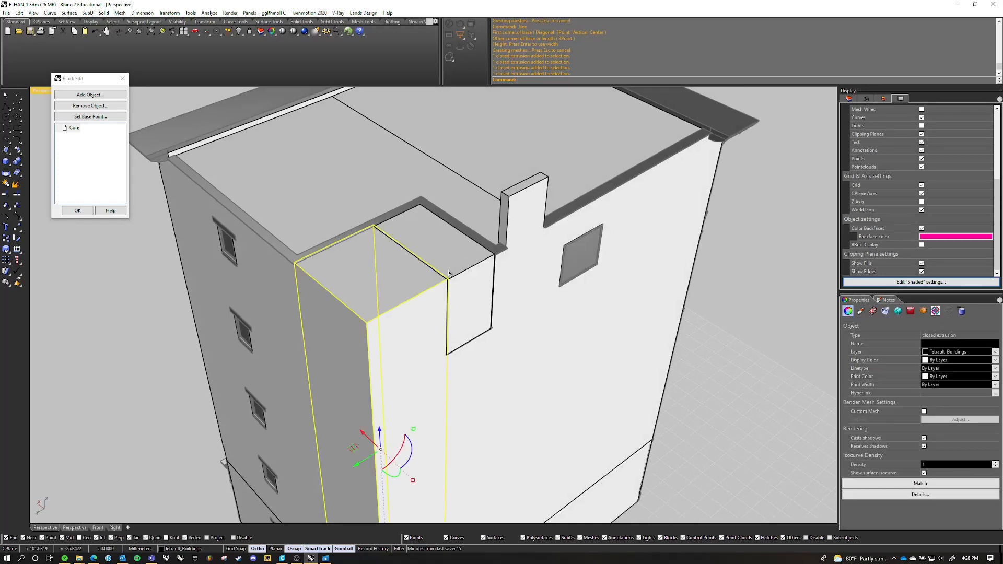
{"action": "right_click_drag", "start_coordinate": [475, 265], "coordinate": [416, 260]}
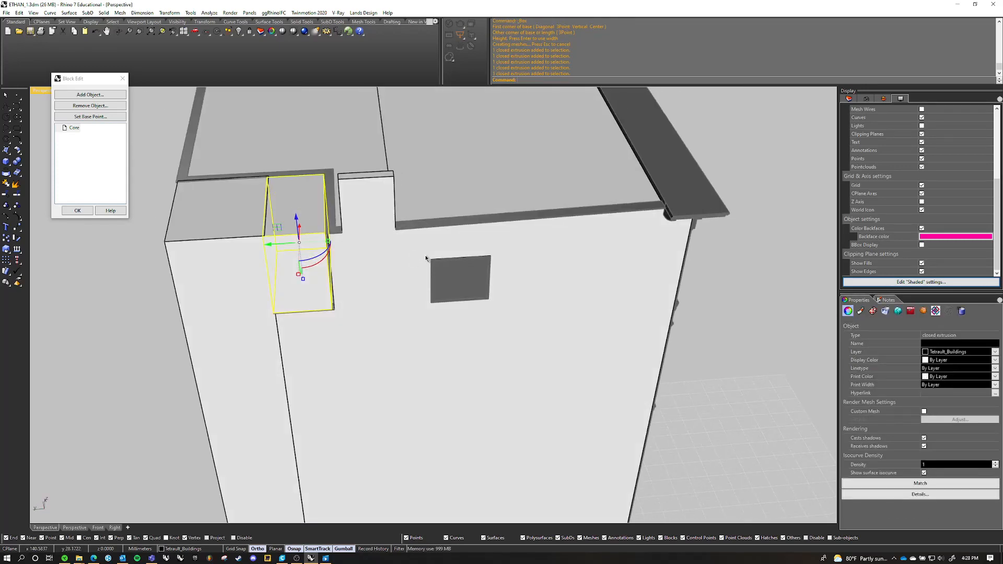
{"action": "key", "text": "Delete"}
Try to create a box for the upper terrace notch, starting at the tall volume's inner roof-level corner and reaching down to the parapet's outer corner
{"action": "scroll", "coordinate": [314, 183], "scroll_direction": "up", "scroll_amount": 8}
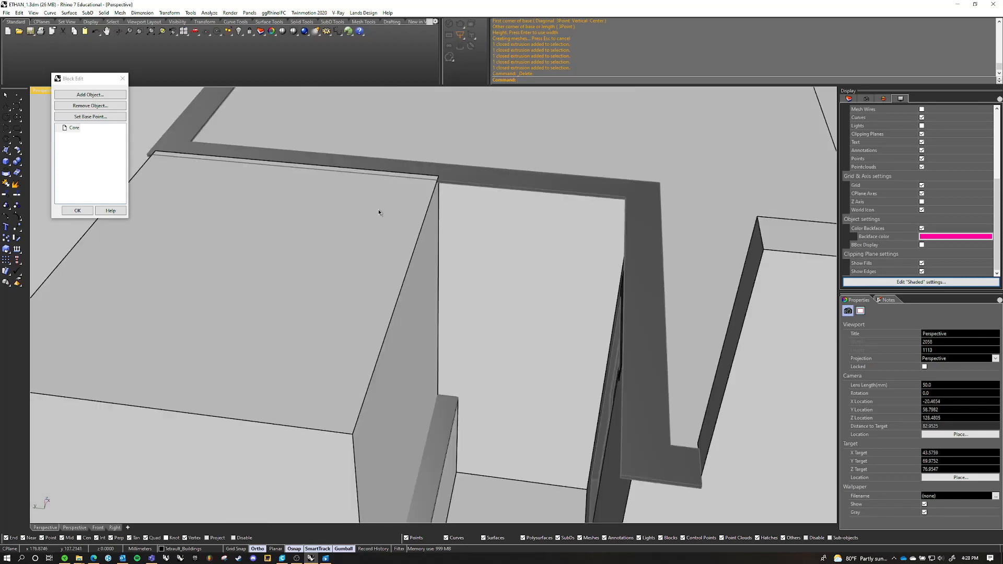
{"action": "left_click", "coordinate": [8, 150]}
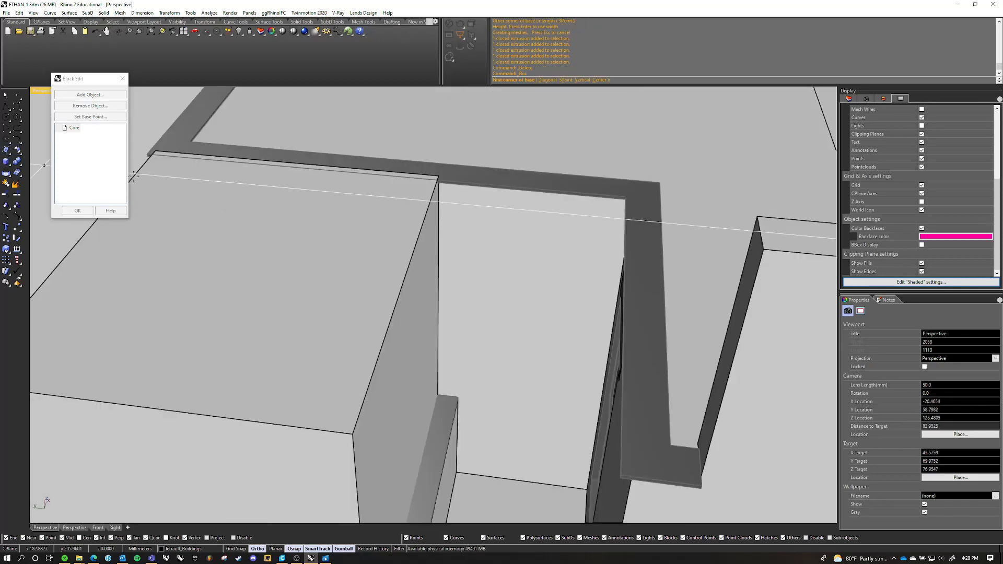
{"action": "left_click", "coordinate": [439, 176]}
{"action": "scroll", "coordinate": [439, 176], "scroll_direction": "down", "scroll_amount": 4}
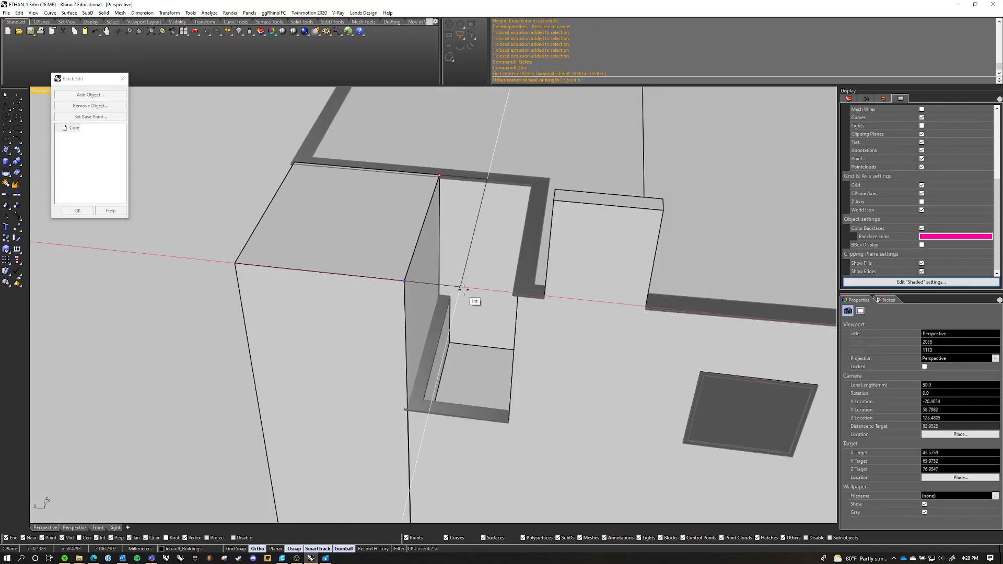
{"action": "scroll", "coordinate": [512, 298], "scroll_direction": "down", "scroll_amount": 3}
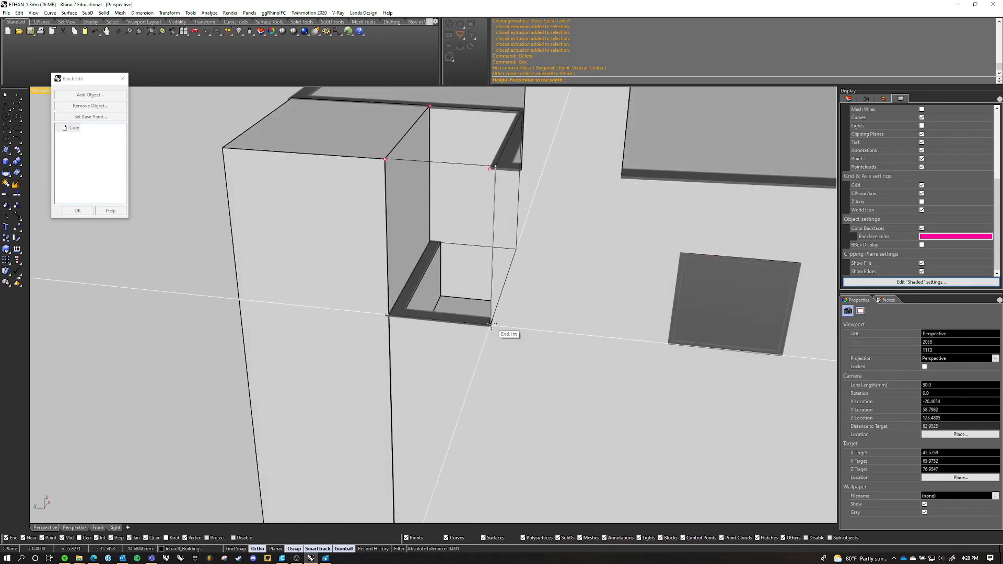
{"action": "scroll", "coordinate": [486, 351], "scroll_direction": "down", "scroll_amount": 4}
{"action": "right_click_drag", "start_coordinate": [452, 313], "coordinate": [580, 337]}
{"action": "right_click_drag", "start_coordinate": [580, 337], "coordinate": [438, 282], "text": "shift"}
{"action": "scroll", "coordinate": [570, 350], "scroll_direction": "up", "scroll_amount": 3}
{"action": "key", "text": "ctrl+z"}
Create a box as wide as the upper terrace notch, using the tall volume's edge and the parapet's outer corners, and raise it to roof height
{"action": "scroll", "coordinate": [354, 165], "scroll_direction": "up", "scroll_amount": 5}
{"action": "key", "text": "space"}
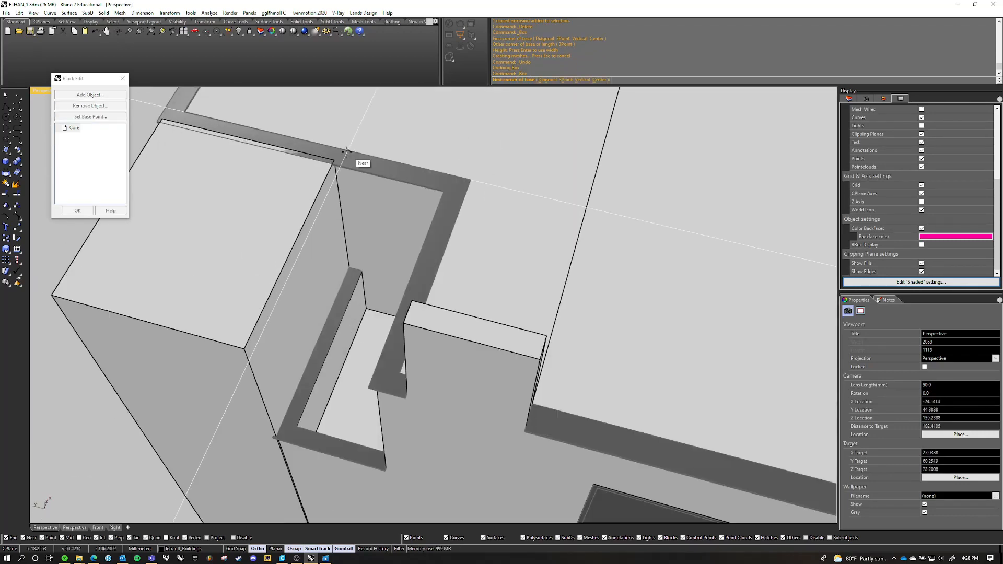
{"action": "left_click", "coordinate": [339, 153]}
{"action": "scroll", "coordinate": [330, 193], "scroll_direction": "down", "scroll_amount": 7}
{"action": "scroll", "coordinate": [288, 255], "scroll_direction": "up", "scroll_amount": 7}
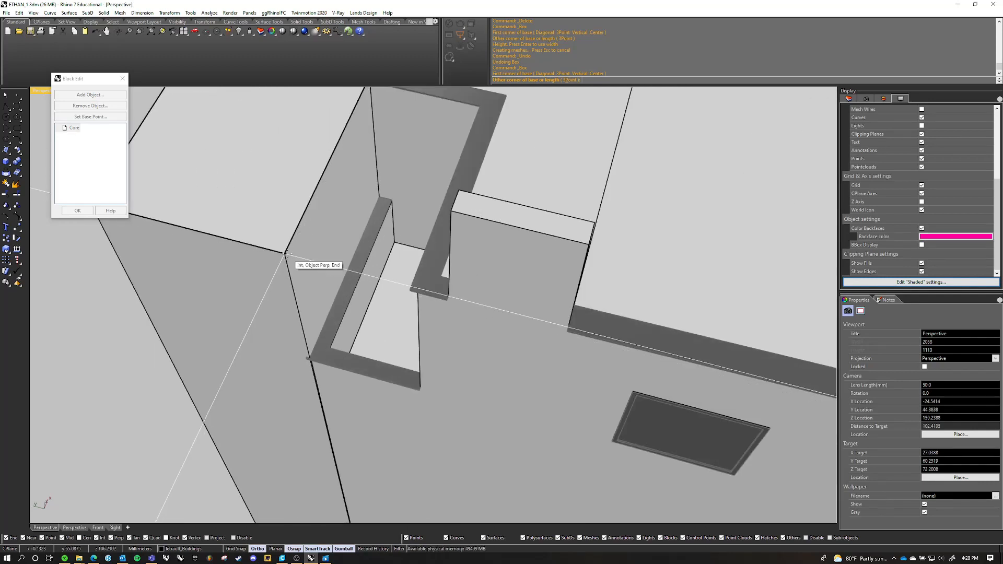
{"action": "left_click", "coordinate": [288, 260]}
{"action": "left_click", "coordinate": [308, 358]}
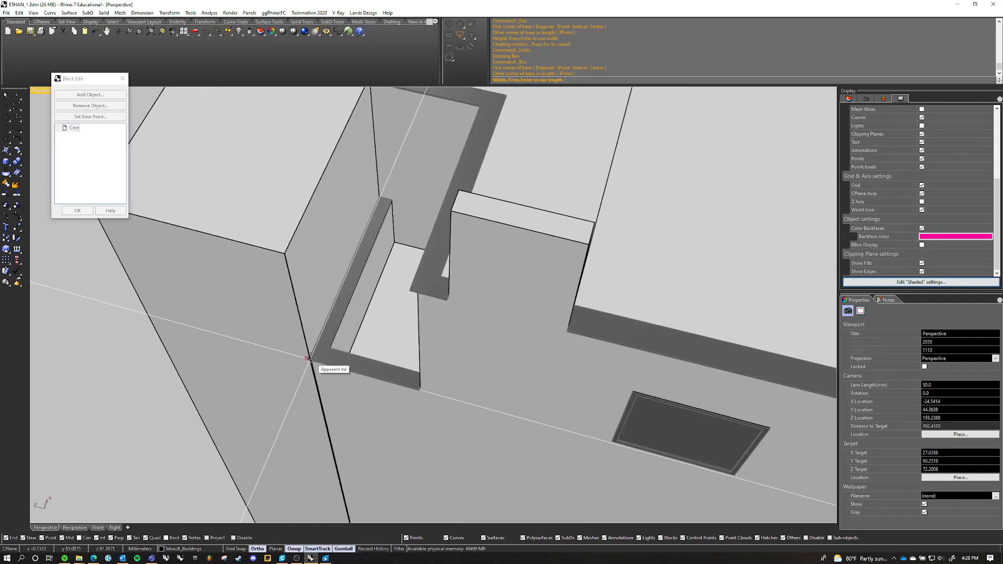
{"action": "left_click", "coordinate": [421, 388]}
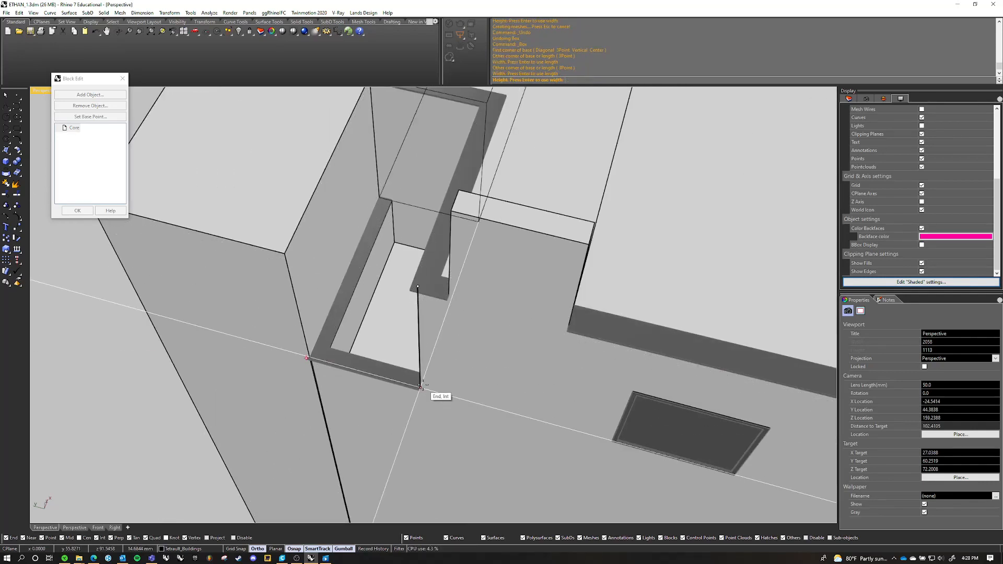
{"action": "scroll", "coordinate": [379, 324], "scroll_direction": "down", "scroll_amount": 4}
{"action": "right_click_drag", "start_coordinate": [380, 324], "coordinate": [431, 294]}
{"action": "left_click", "coordinate": [432, 221]}
Move the new box by its far top corner into the upper terrace notch, against the tall recess volume
{"action": "left_click", "coordinate": [460, 249]}
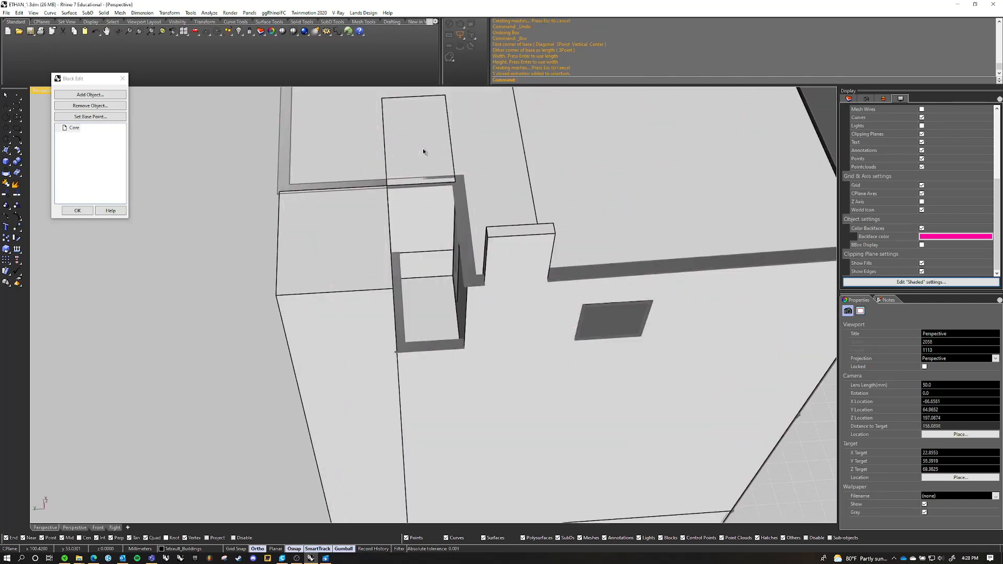
{"action": "key", "text": "Return"}
{"action": "scroll", "coordinate": [395, 144], "scroll_direction": "down", "scroll_amount": 3}
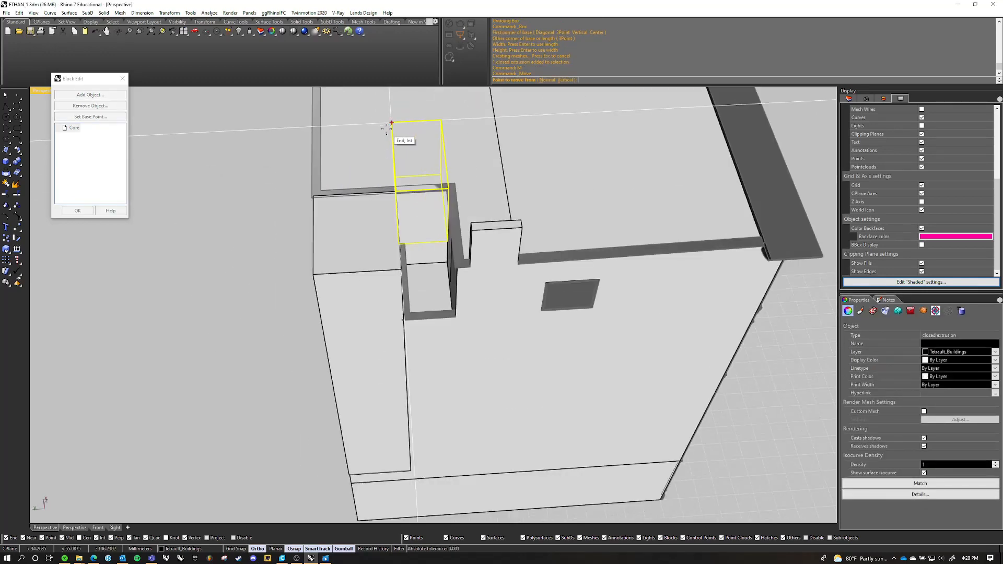
{"action": "left_click", "coordinate": [392, 124]}
{"action": "scroll", "coordinate": [402, 177], "scroll_direction": "up", "scroll_amount": 13}
{"action": "left_click", "coordinate": [377, 236]}
{"action": "scroll", "coordinate": [378, 238], "scroll_direction": "down", "scroll_amount": 9}
{"action": "right_click_drag", "start_coordinate": [397, 261], "coordinate": [468, 236]}
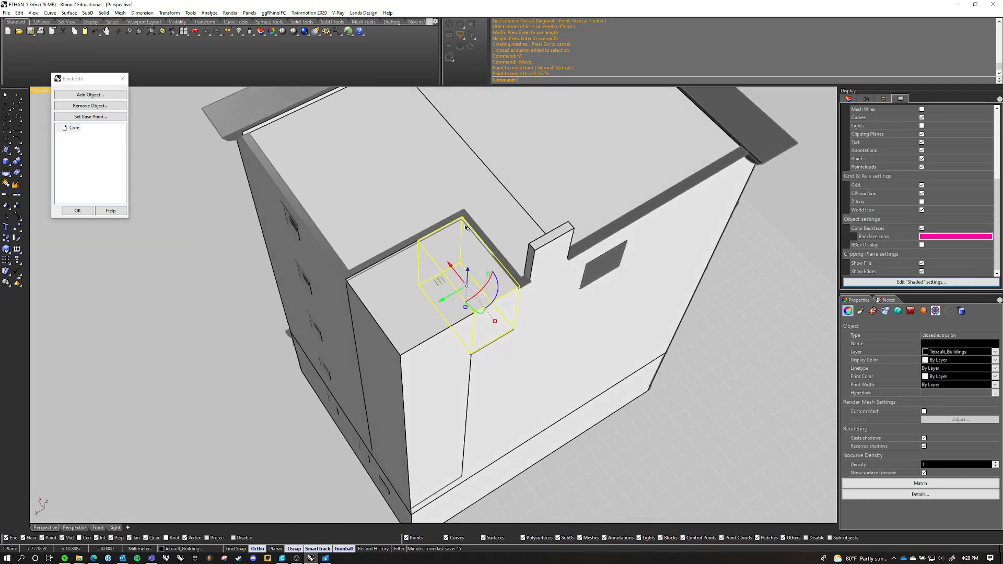
{"action": "left_click", "coordinate": [733, 330]}
Merge the tall recess extrusion and the terrace notch box into one solid with BooleanUnion
{"action": "right_click_drag", "start_coordinate": [622, 319], "coordinate": [600, 266]}
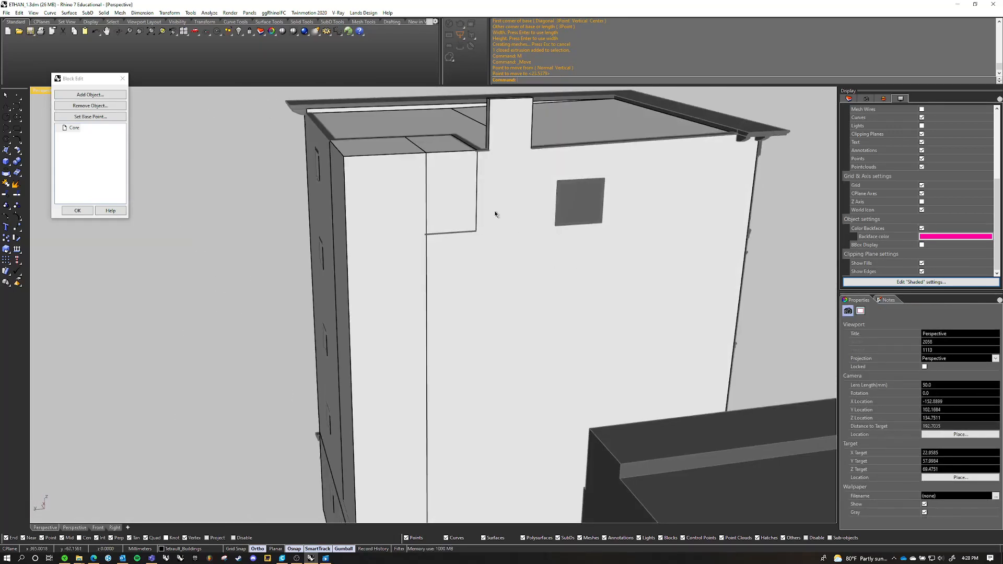
{"action": "right_click_drag", "start_coordinate": [495, 215], "coordinate": [460, 256]}
{"action": "scroll", "coordinate": [460, 255], "scroll_direction": "down", "scroll_amount": 4}
{"action": "left_click", "coordinate": [484, 257]}
{"action": "left_click", "coordinate": [431, 338], "text": "shift"}
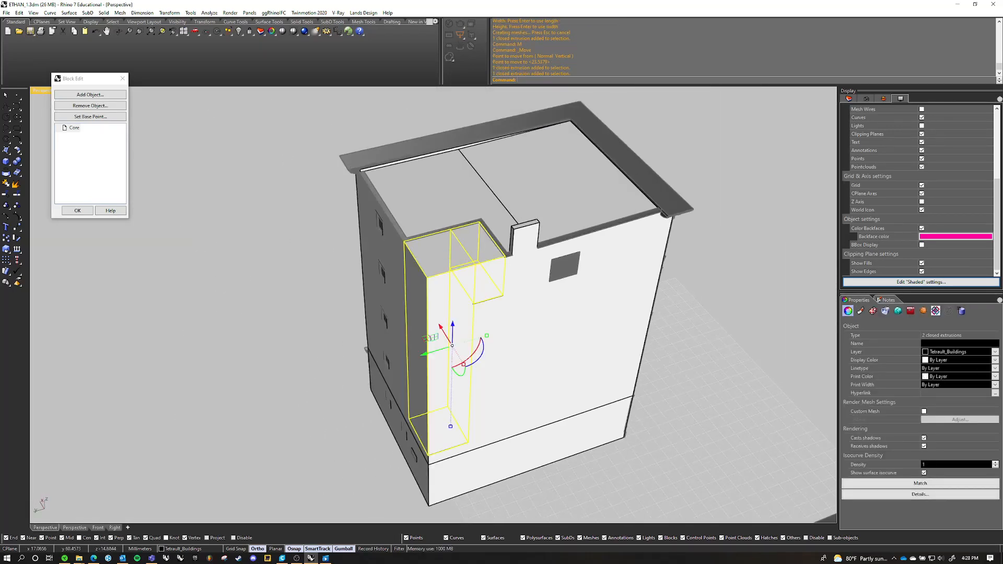
{"action": "type", "text": "BooleanUnion"}
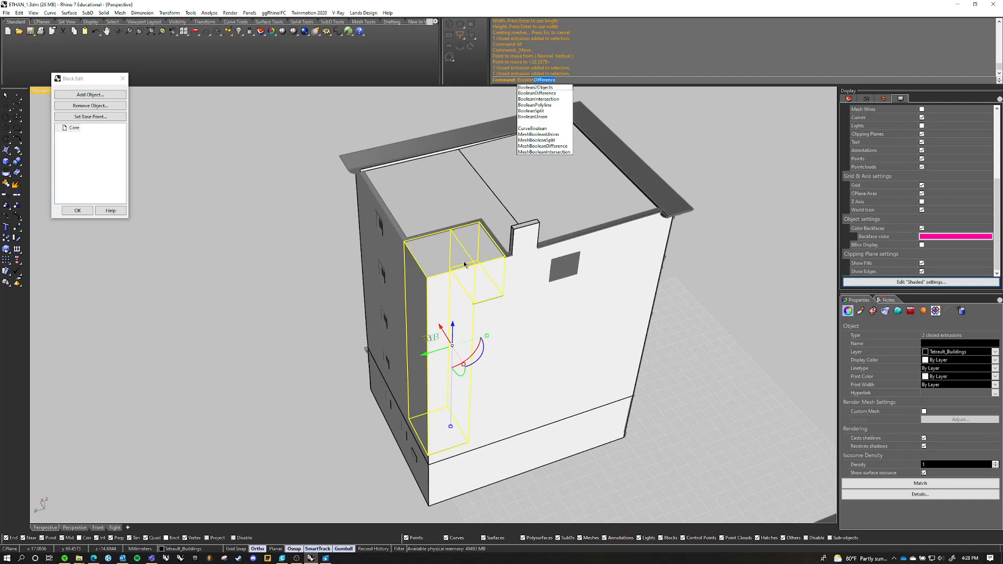
{"action": "key", "text": "Return"}
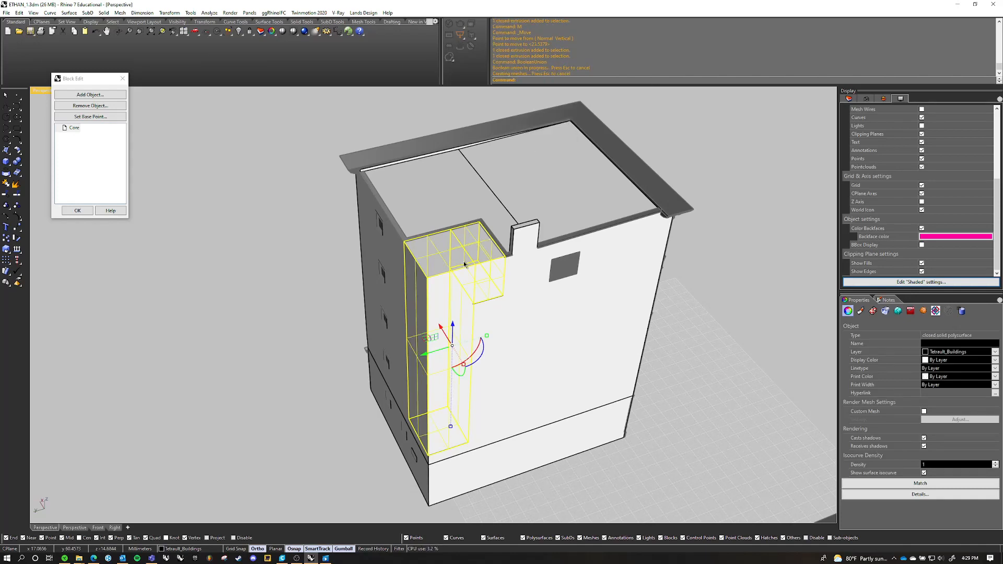
{"action": "left_click", "coordinate": [300, 258]}
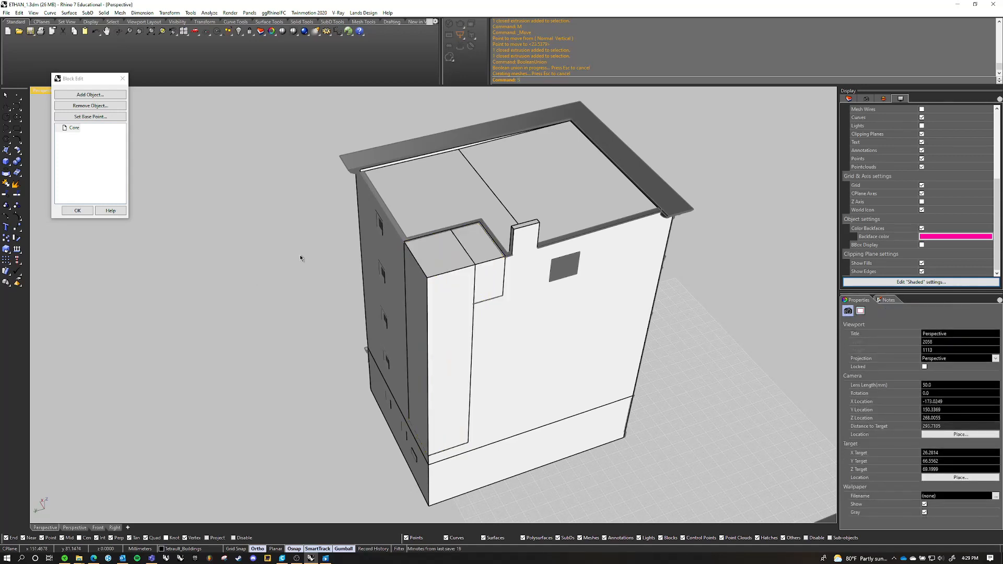
Bring back the hidden upper-floor extrusion with ShowSelected
{"action": "type", "text": "ShowS"}
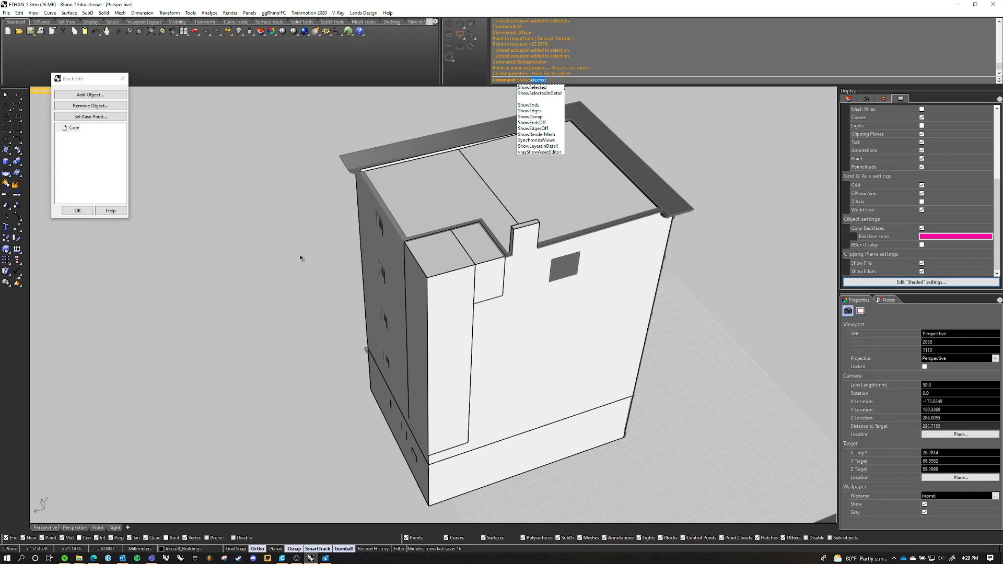
{"action": "key", "text": "Return"}
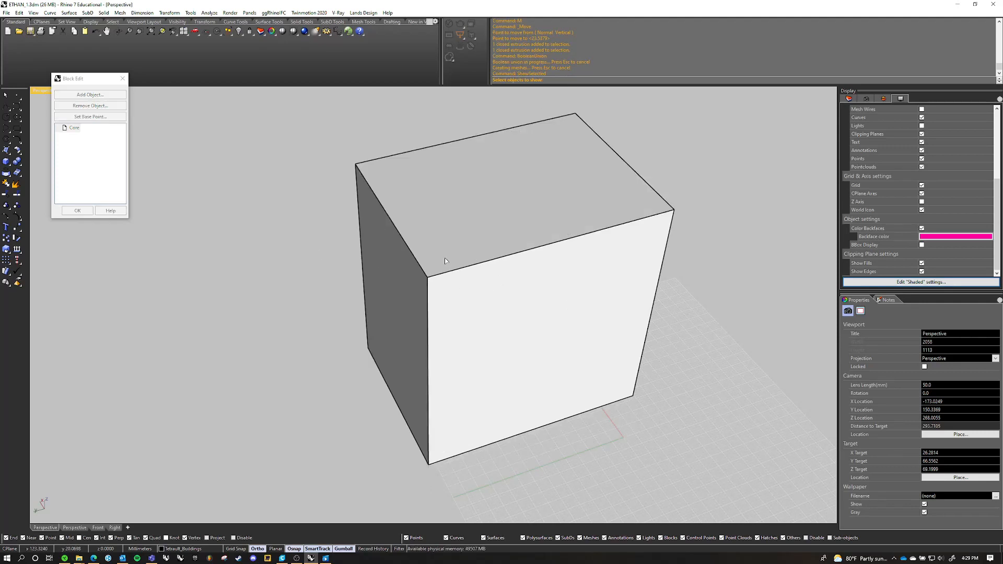
{"action": "scroll", "coordinate": [303, 239], "scroll_direction": "down", "scroll_amount": 10}
{"action": "right_click_drag", "start_coordinate": [209, 237], "coordinate": [265, 258]}
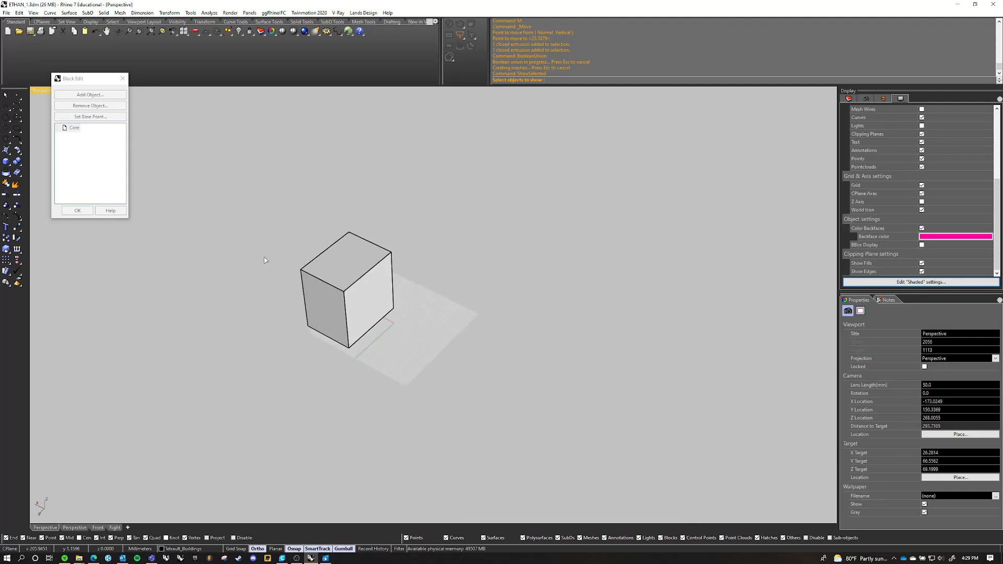
{"action": "scroll", "coordinate": [272, 259], "scroll_direction": "up", "scroll_amount": 8}
{"action": "left_click", "coordinate": [442, 280]}
{"action": "key", "text": "Return"}
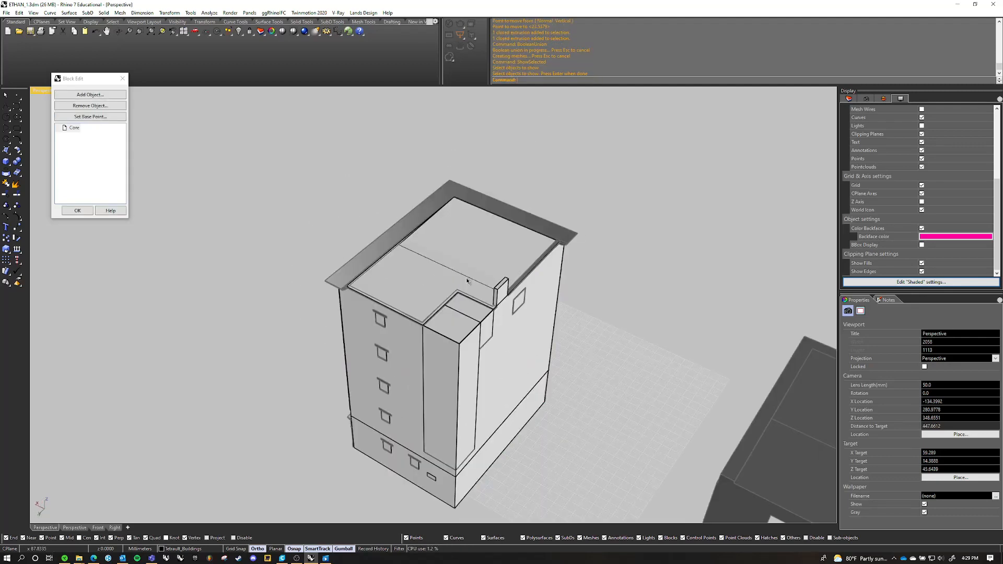
Examine how the merged recess solid sits inside the restored upper-floor extrusion
{"action": "scroll", "coordinate": [387, 267], "scroll_direction": "up", "scroll_amount": 5}
{"action": "right_click_drag", "start_coordinate": [466, 251], "coordinate": [440, 230]}
{"action": "scroll", "coordinate": [518, 166], "scroll_direction": "up", "scroll_amount": 5}
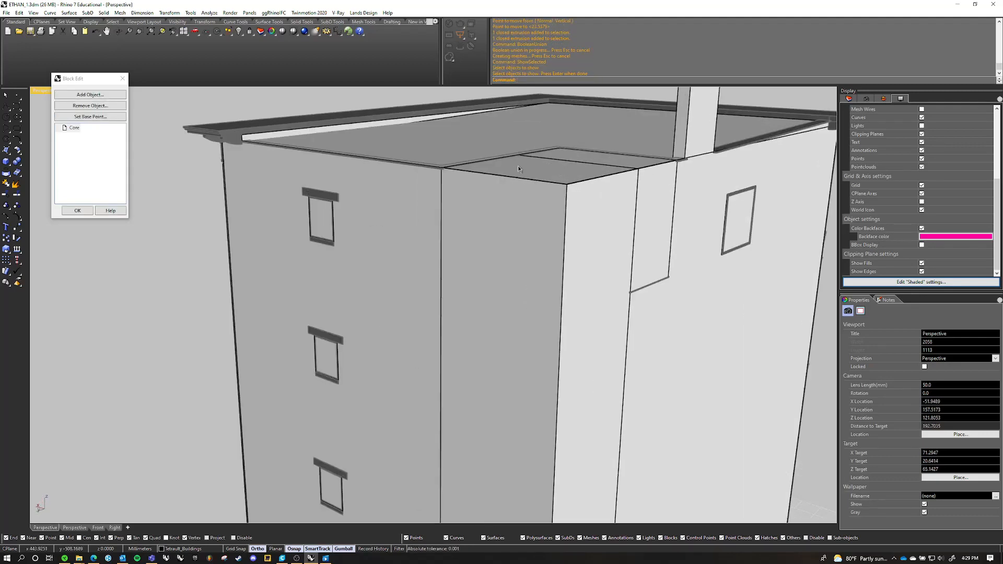
{"action": "right_click_drag", "start_coordinate": [519, 166], "coordinate": [469, 173]}
{"action": "scroll", "coordinate": [469, 173], "scroll_direction": "down", "scroll_amount": 6}
{"action": "left_click", "coordinate": [501, 210]}
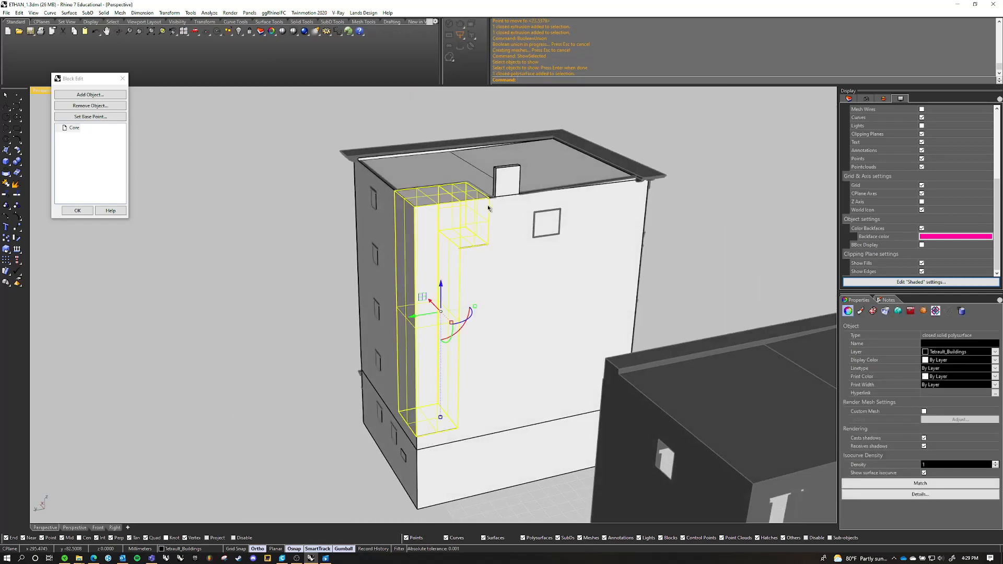
{"action": "scroll", "coordinate": [503, 211], "scroll_direction": "up", "scroll_amount": 1}
{"action": "scroll", "coordinate": [503, 211], "scroll_direction": "up", "scroll_amount": 3}
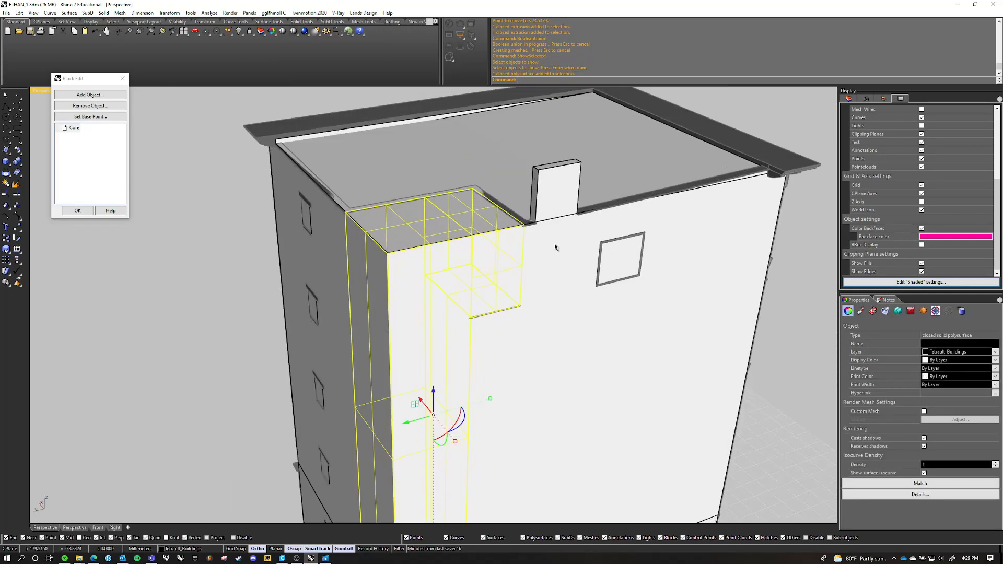
{"action": "left_click", "coordinate": [555, 248]}
Start a BooleanDifference with the upper-floor extrusion as the solid to subtract from
{"action": "left_click", "coordinate": [580, 277]}
{"action": "scroll", "coordinate": [486, 250], "scroll_direction": "down", "scroll_amount": 5}
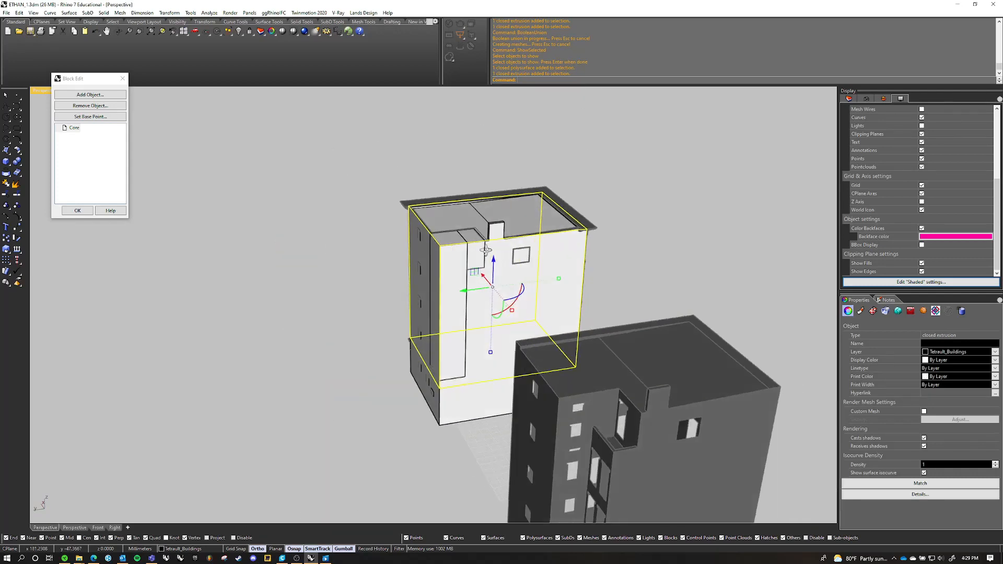
{"action": "right_click_drag", "start_coordinate": [486, 251], "coordinate": [510, 202]}
{"action": "scroll", "coordinate": [522, 183], "scroll_direction": "up", "scroll_amount": 5}
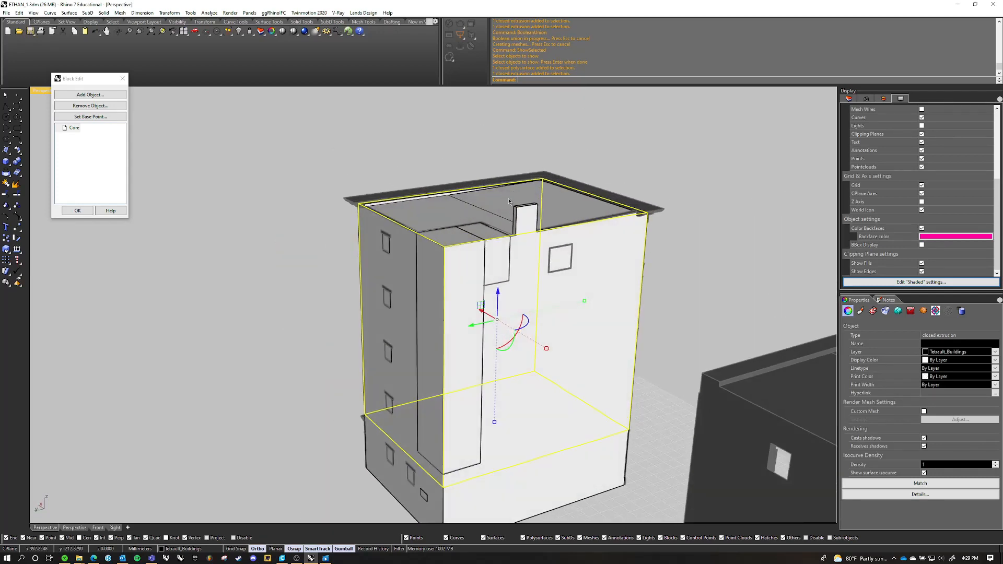
{"action": "scroll", "coordinate": [484, 256], "scroll_direction": "up", "scroll_amount": 2}
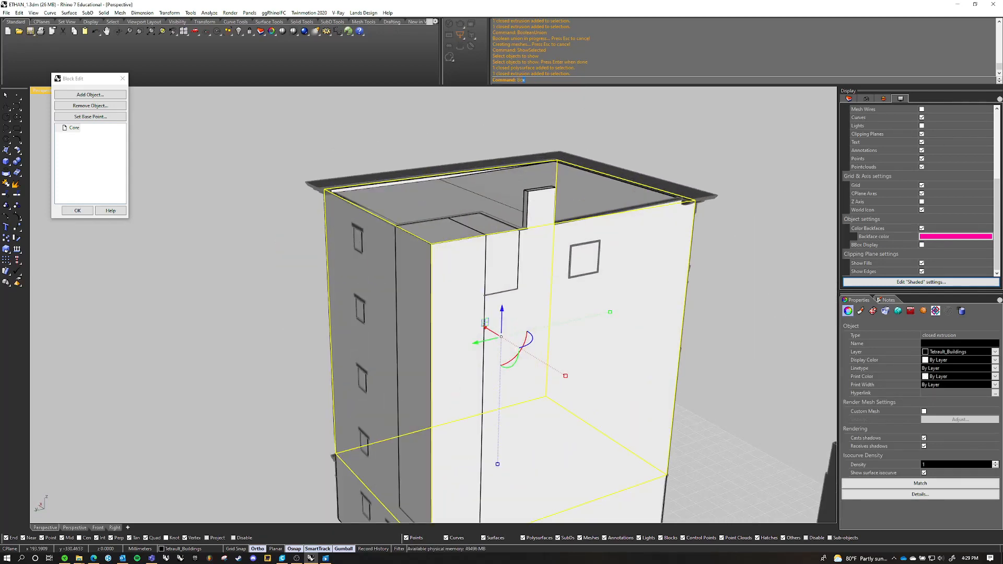
{"action": "type", "text": "BooleanDifference"}
{"action": "key", "text": "Return"}
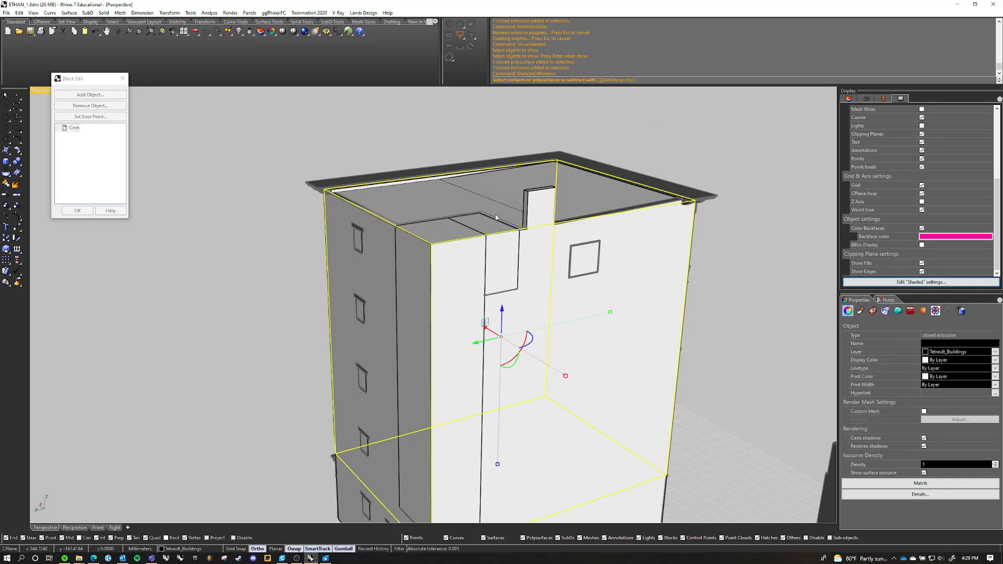
Subtract the merged recess solid from the upper-floor extrusion, completing the BooleanDifference
{"action": "left_click", "coordinate": [455, 245]}
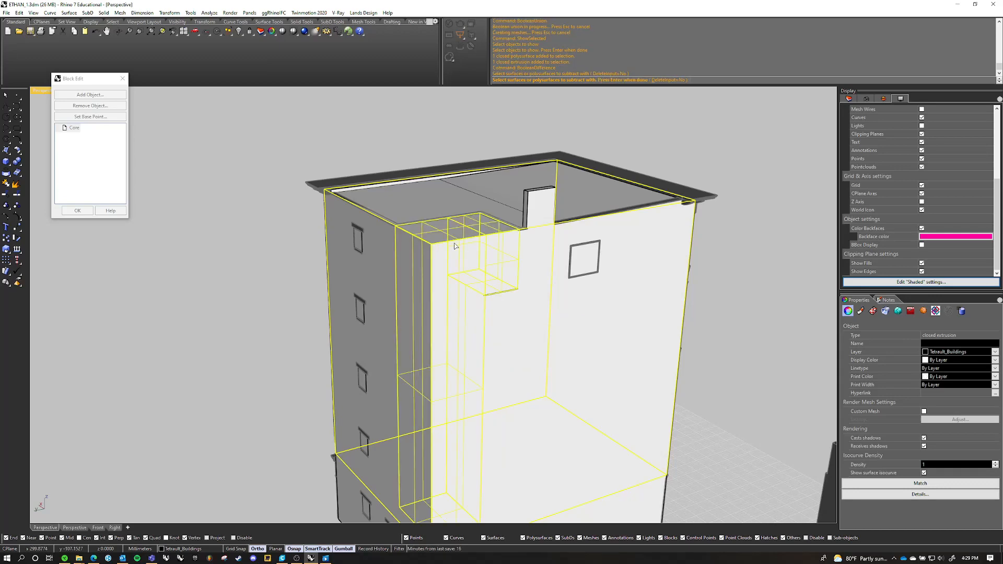
{"action": "key", "text": "Return"}
{"action": "scroll", "coordinate": [491, 224], "scroll_direction": "down", "scroll_amount": 3}
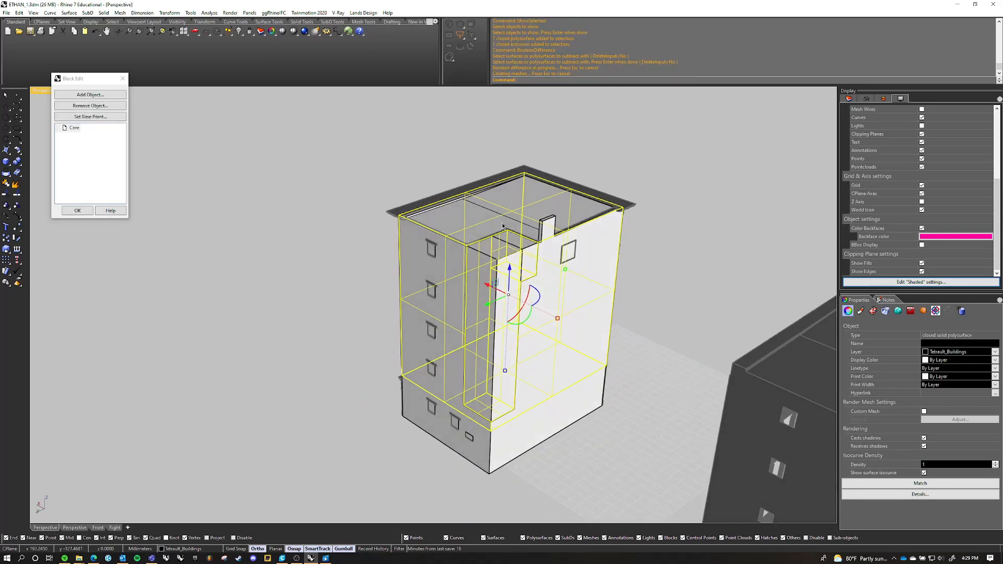
Delete the leftover merged recess solid that served as the cutter
{"action": "scroll", "coordinate": [680, 214], "scroll_direction": "up", "scroll_amount": 2}
{"action": "left_click", "coordinate": [722, 192]}
{"action": "left_click", "coordinate": [485, 291]}
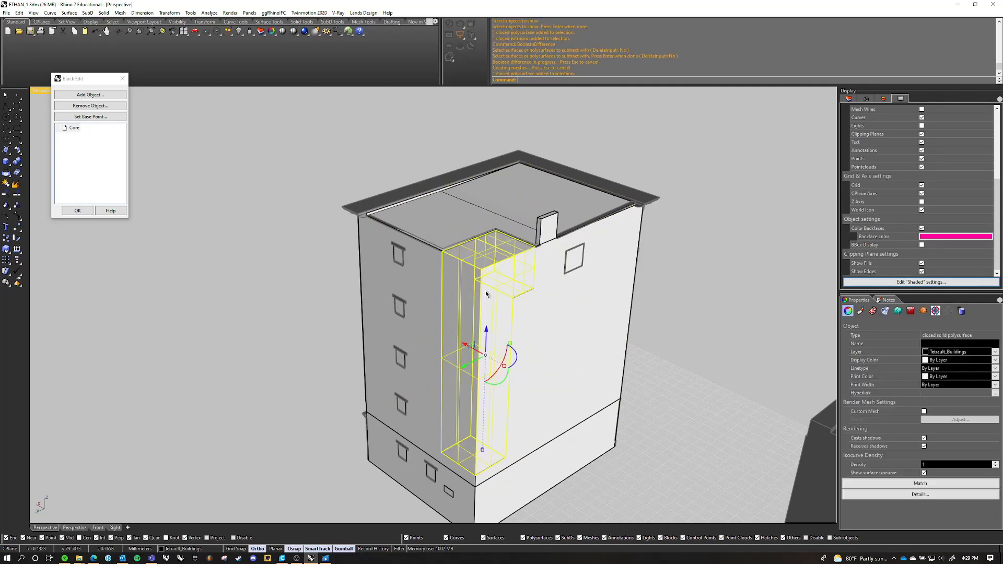
{"action": "key", "text": "Delete"}
Try moving the notched upper-floor solid together with the ground-floor extrusion clear of the original building, and undo the move
{"action": "scroll", "coordinate": [485, 290], "scroll_direction": "down", "scroll_amount": 3}
{"action": "scroll", "coordinate": [486, 225], "scroll_direction": "up", "scroll_amount": 5}
{"action": "left_click", "coordinate": [486, 224]}
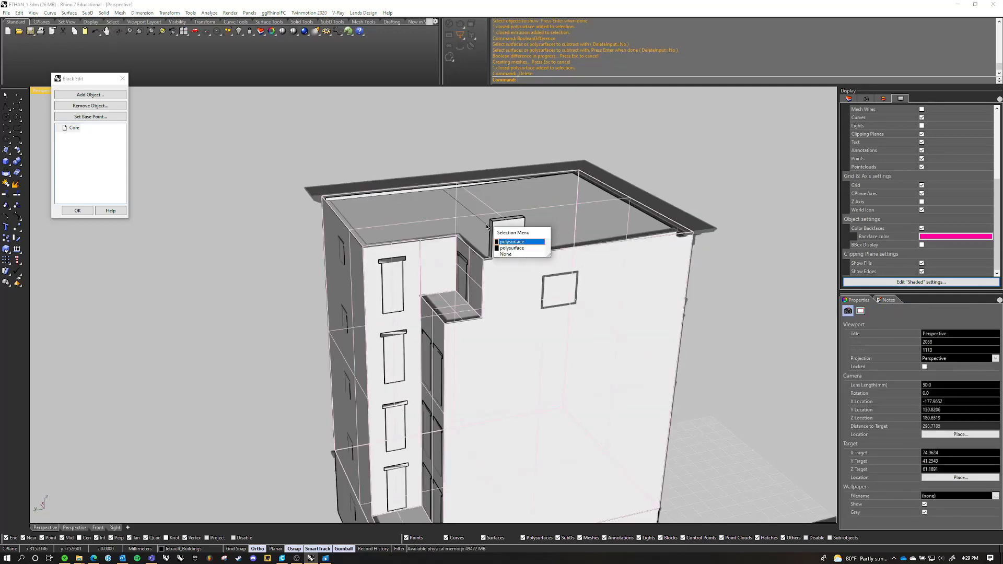
{"action": "left_click", "coordinate": [512, 242]}
{"action": "scroll", "coordinate": [504, 245], "scroll_direction": "down", "scroll_amount": 2}
{"action": "left_click", "coordinate": [524, 471]}
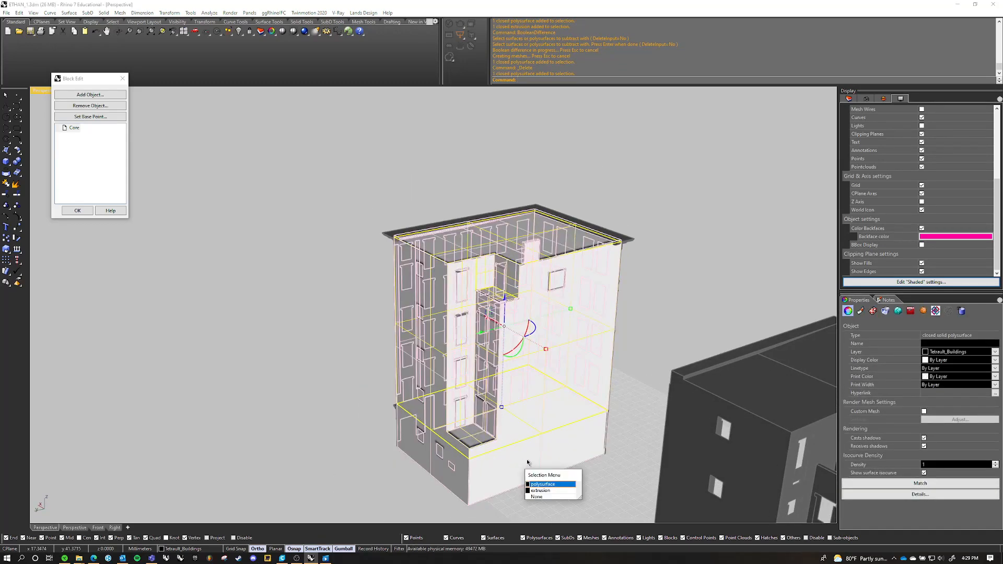
{"action": "left_click", "coordinate": [544, 494]}
{"action": "scroll", "coordinate": [488, 324], "scroll_direction": "down", "scroll_amount": 5}
{"action": "right_click_drag", "start_coordinate": [493, 324], "coordinate": [379, 356]}
{"action": "scroll", "coordinate": [366, 356], "scroll_direction": "up", "scroll_amount": 2}
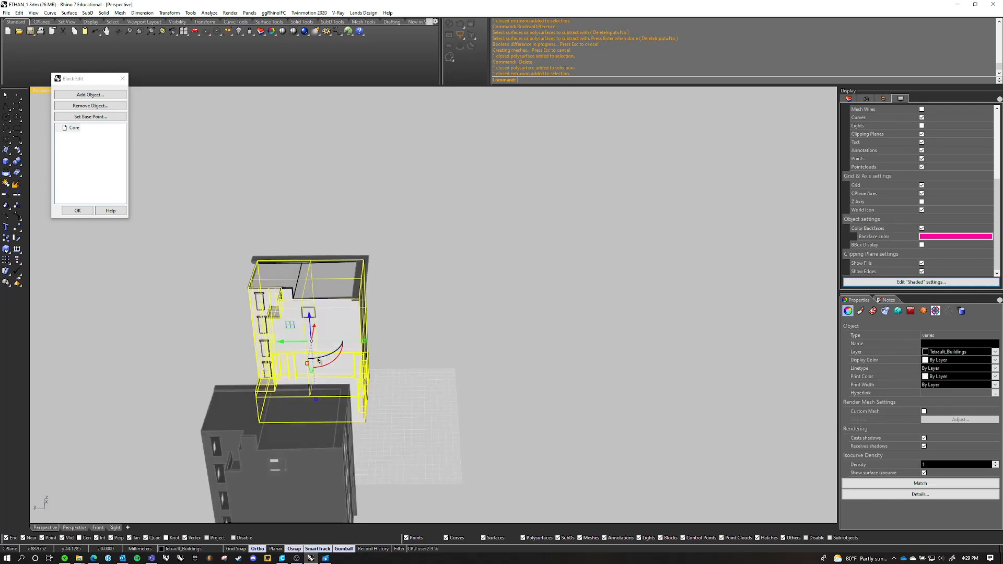
{"action": "left_click_drag", "start_coordinate": [287, 342], "coordinate": [478, 342]}
{"action": "left_click", "coordinate": [666, 314]}
{"action": "right_click_drag", "start_coordinate": [665, 314], "coordinate": [340, 276]}
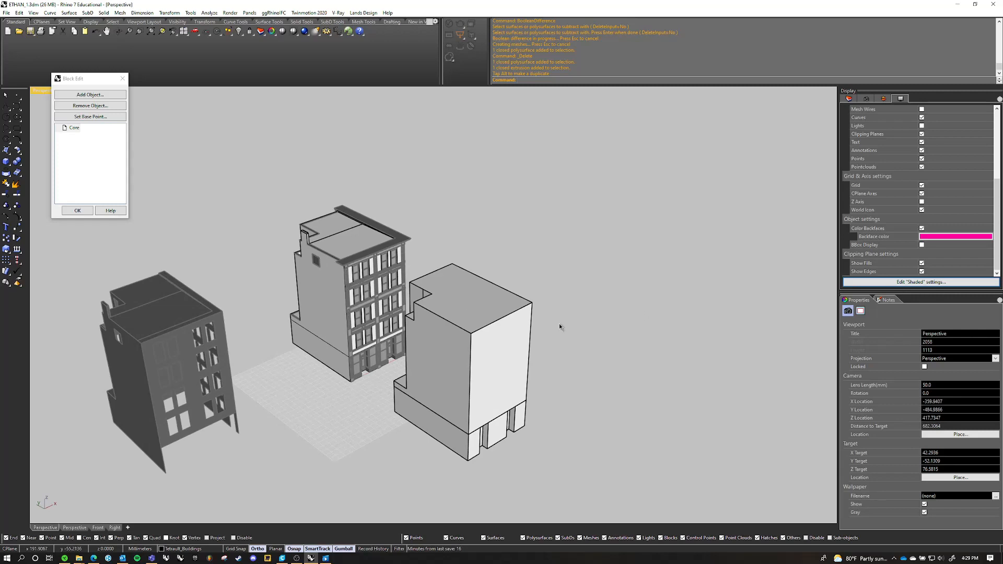
{"action": "right_click_drag", "start_coordinate": [585, 334], "coordinate": [457, 308]}
{"action": "key", "text": "ctrl+z"}
Move the building's original open polysurface shell away from the new solid volumes
{"action": "right_click_drag", "start_coordinate": [458, 308], "coordinate": [658, 256], "text": "shift"}
{"action": "scroll", "coordinate": [539, 299], "scroll_direction": "up", "scroll_amount": 5}
{"action": "left_click", "coordinate": [604, 227]}
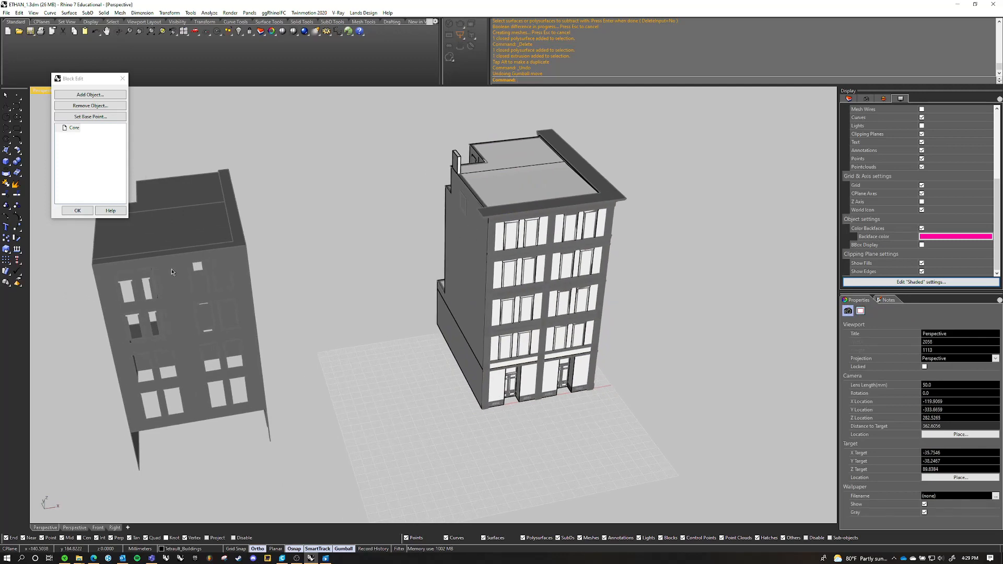
{"action": "scroll", "coordinate": [504, 237], "scroll_direction": "up", "scroll_amount": 3}
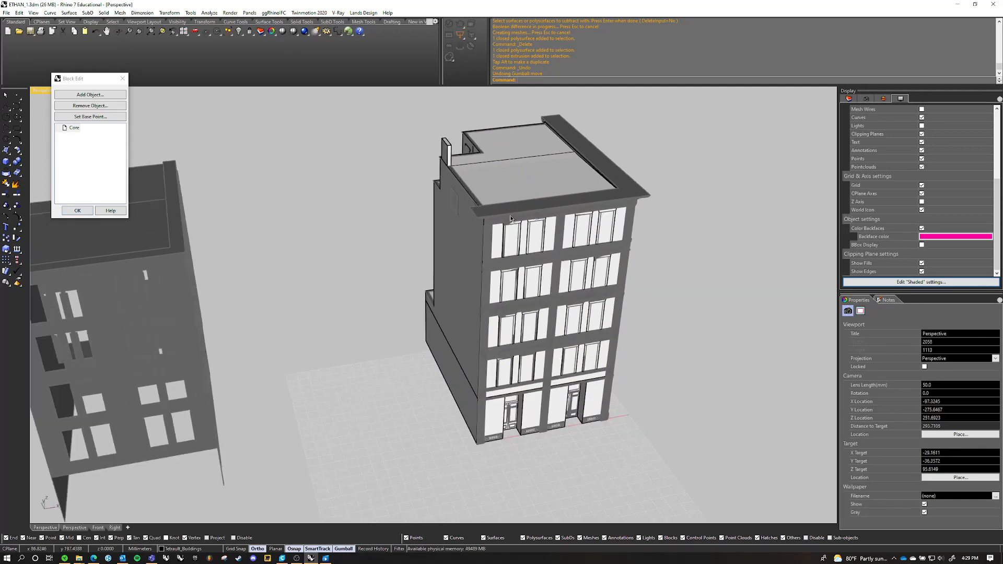
{"action": "left_click", "coordinate": [504, 237]}
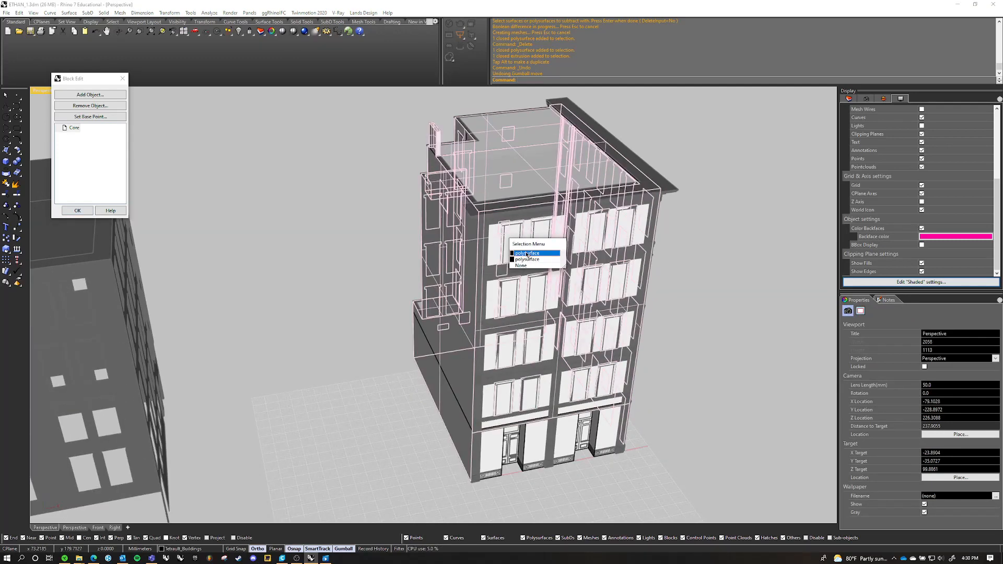
{"action": "left_click", "coordinate": [526, 259]}
{"action": "scroll", "coordinate": [508, 279], "scroll_direction": "down", "scroll_amount": 3}
{"action": "left_click_drag", "start_coordinate": [570, 277], "coordinate": [751, 286]}
{"action": "left_click", "coordinate": [716, 416]}
{"action": "right_click_drag", "start_coordinate": [715, 416], "coordinate": [567, 317]}
Delete the separated open shell with its window cut-outs and finish editing the Core block
{"action": "right_click_drag", "start_coordinate": [400, 256], "coordinate": [457, 283]}
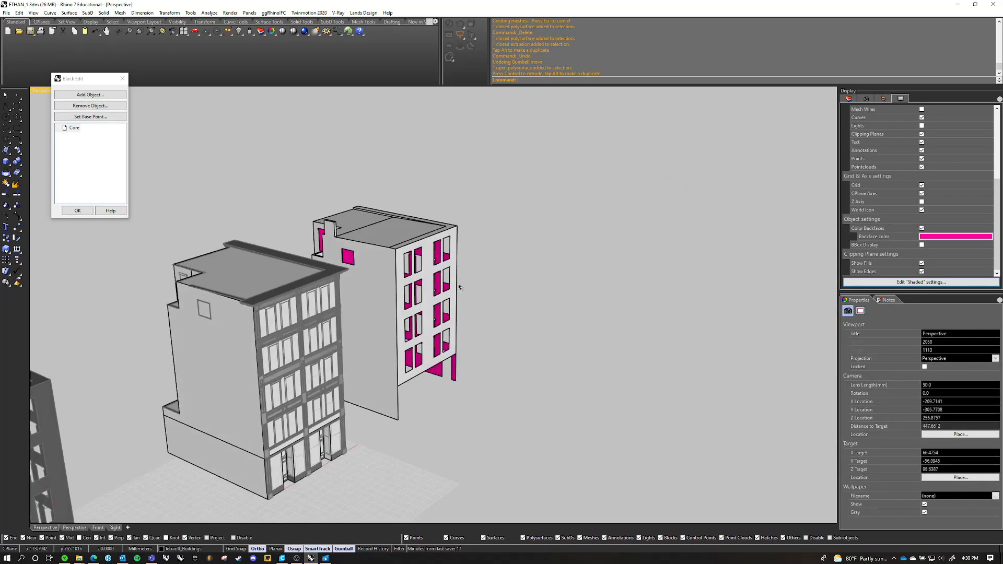
{"action": "scroll", "coordinate": [477, 243], "scroll_direction": "up", "scroll_amount": 6}
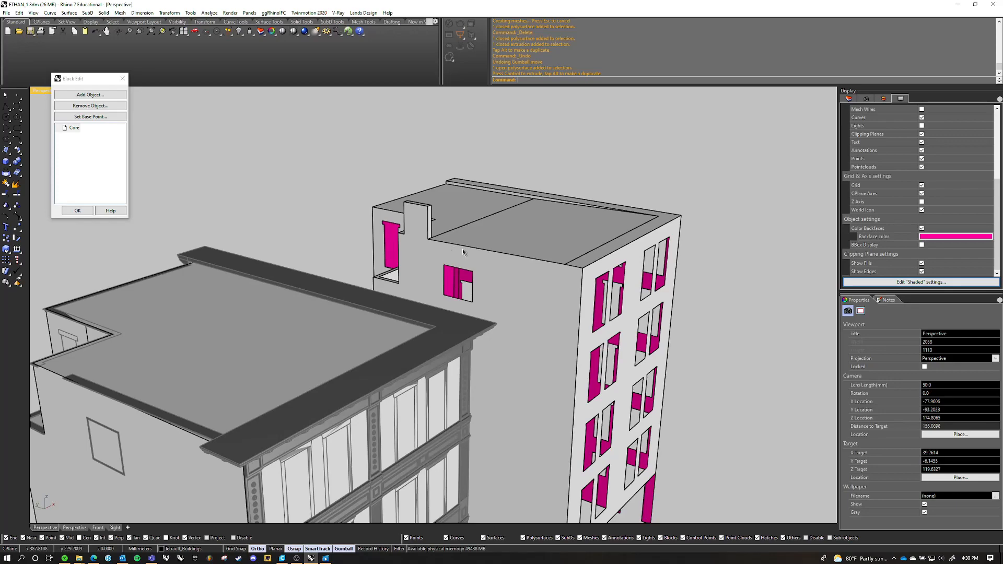
{"action": "right_click_drag", "start_coordinate": [613, 271], "coordinate": [464, 255]}
{"action": "scroll", "coordinate": [463, 235], "scroll_direction": "down", "scroll_amount": 8}
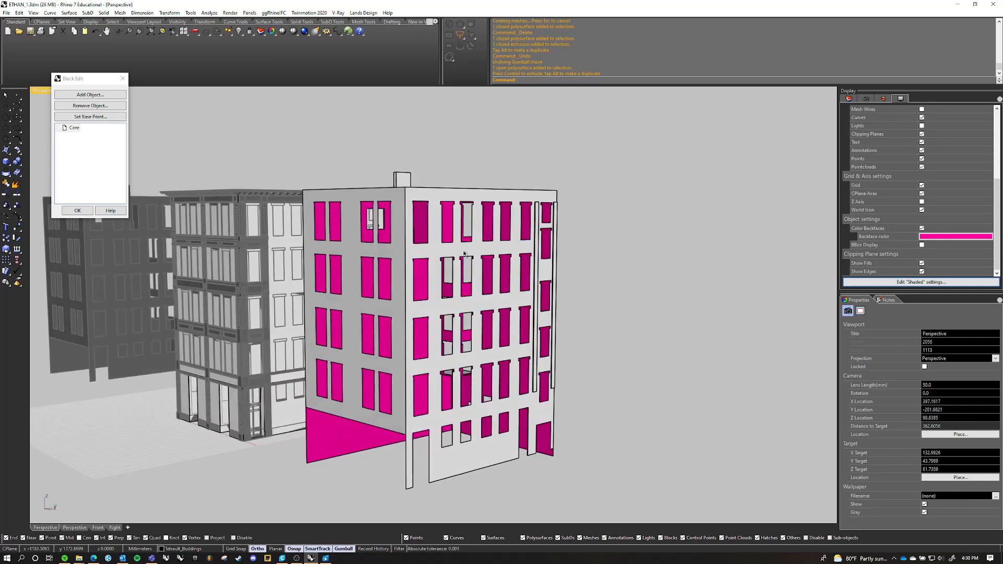
{"action": "right_click_drag", "start_coordinate": [463, 327], "coordinate": [566, 343]}
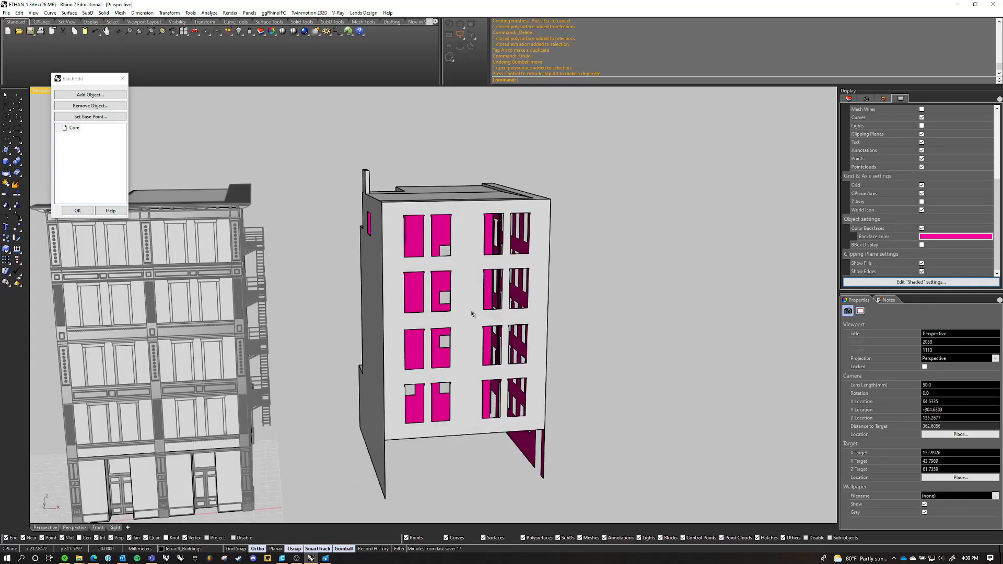
{"action": "scroll", "coordinate": [472, 311], "scroll_direction": "down", "scroll_amount": 4}
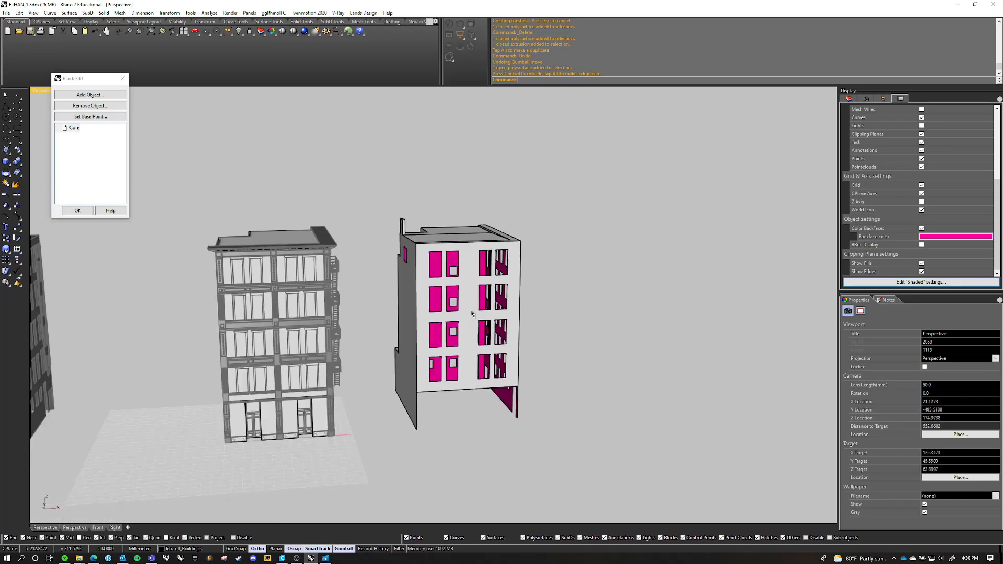
{"action": "right_click_drag", "start_coordinate": [471, 311], "coordinate": [255, 306]}
{"action": "left_click", "coordinate": [435, 318]}
{"action": "key", "text": "Delete"}
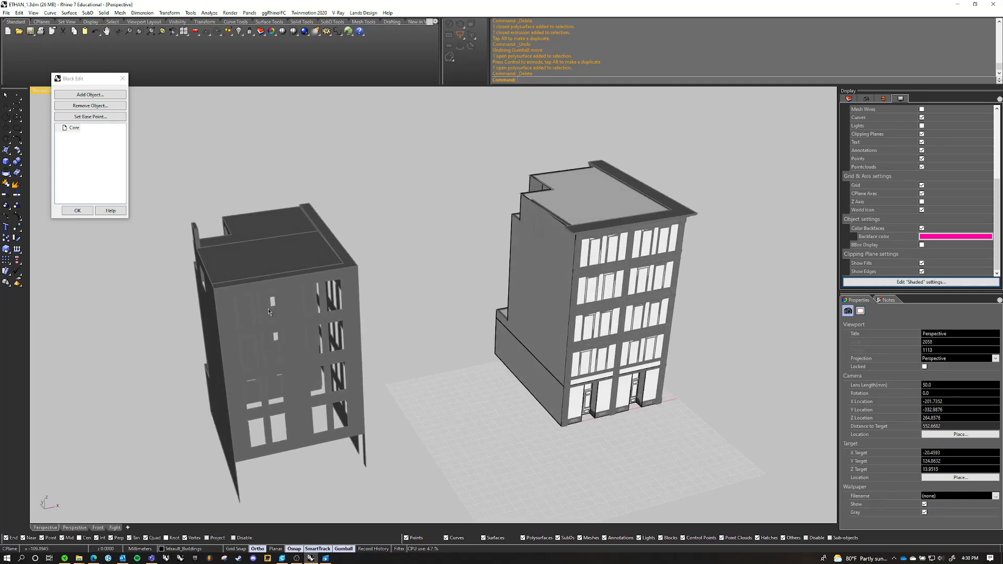
{"action": "left_click", "coordinate": [77, 211]}
Examine the updated Core block behind the detailed facade and on the plain copy of the building
{"action": "right_click_drag", "start_coordinate": [256, 366], "coordinate": [516, 295]}
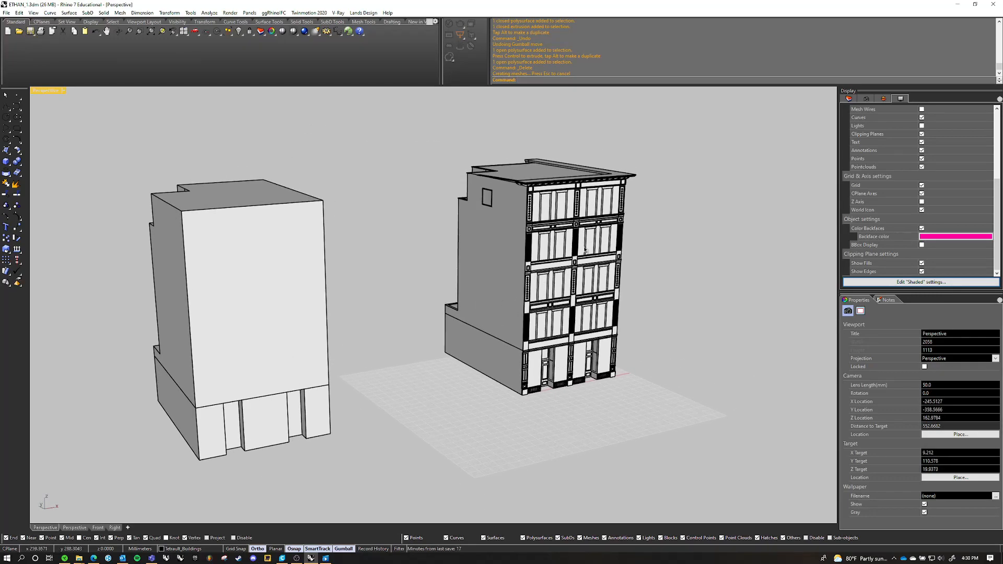
{"action": "scroll", "coordinate": [517, 295], "scroll_direction": "up", "scroll_amount": 6}
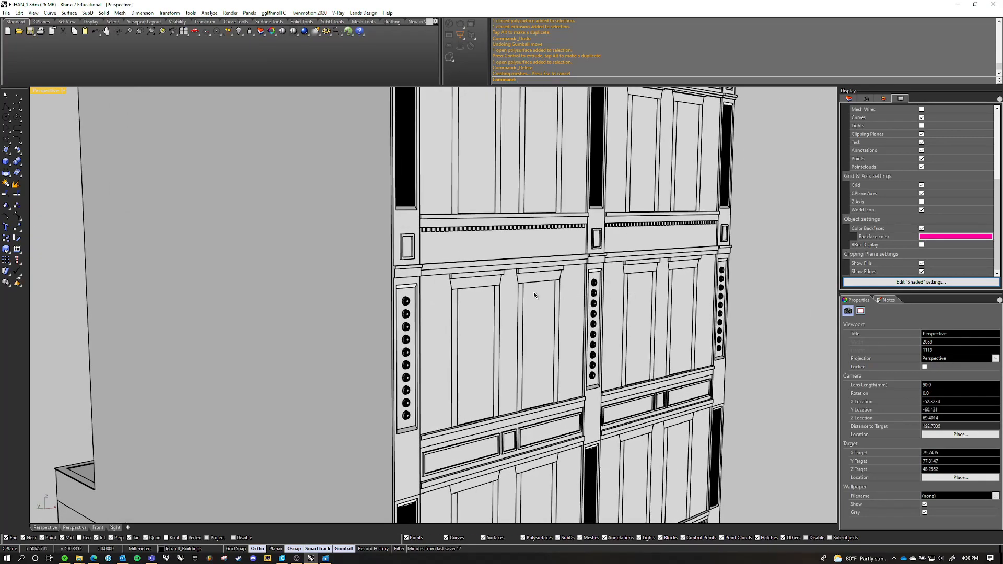
{"action": "scroll", "coordinate": [528, 283], "scroll_direction": "down", "scroll_amount": 8}
{"action": "left_click", "coordinate": [514, 283]}
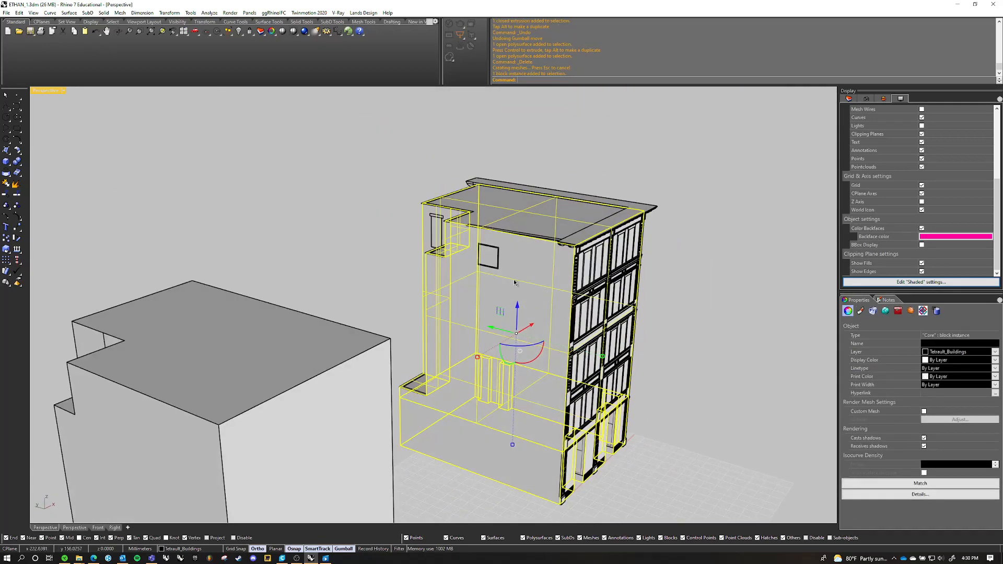
{"action": "left_click", "coordinate": [358, 221]}
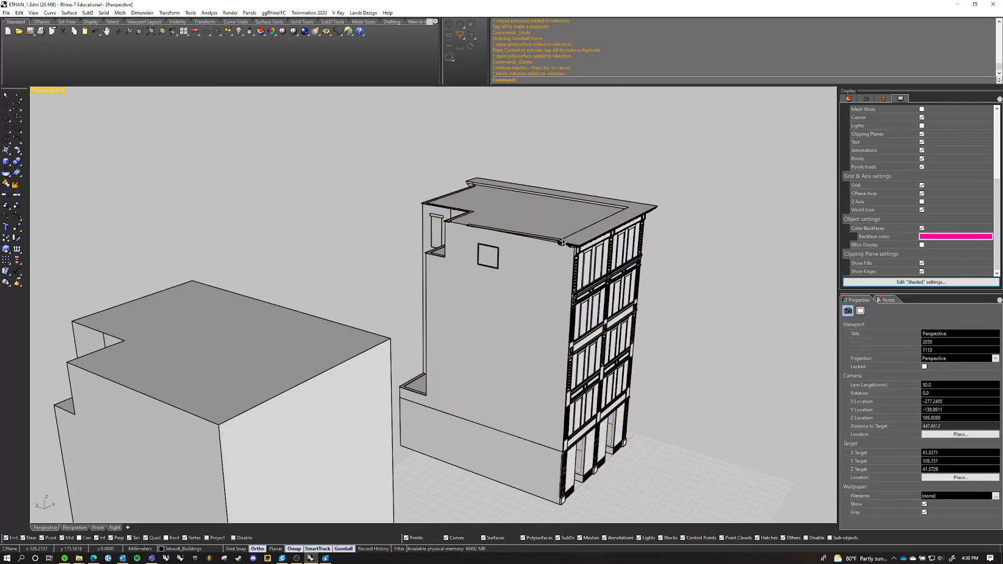
{"action": "right_click_drag", "start_coordinate": [401, 282], "coordinate": [481, 293]}
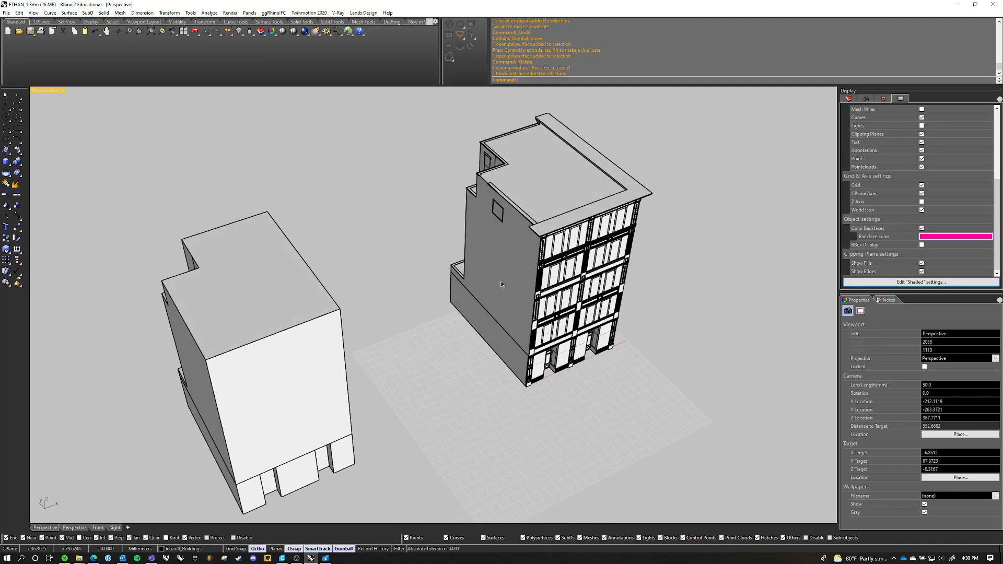
{"action": "right_click_drag", "start_coordinate": [501, 285], "coordinate": [423, 238]}
Open the plain copy of the Core block for editing
{"action": "left_click", "coordinate": [414, 305]}
{"action": "left_click", "coordinate": [491, 164]}
{"action": "scroll", "coordinate": [422, 239], "scroll_direction": "up", "scroll_amount": 4}
{"action": "double_click", "coordinate": [432, 229]}
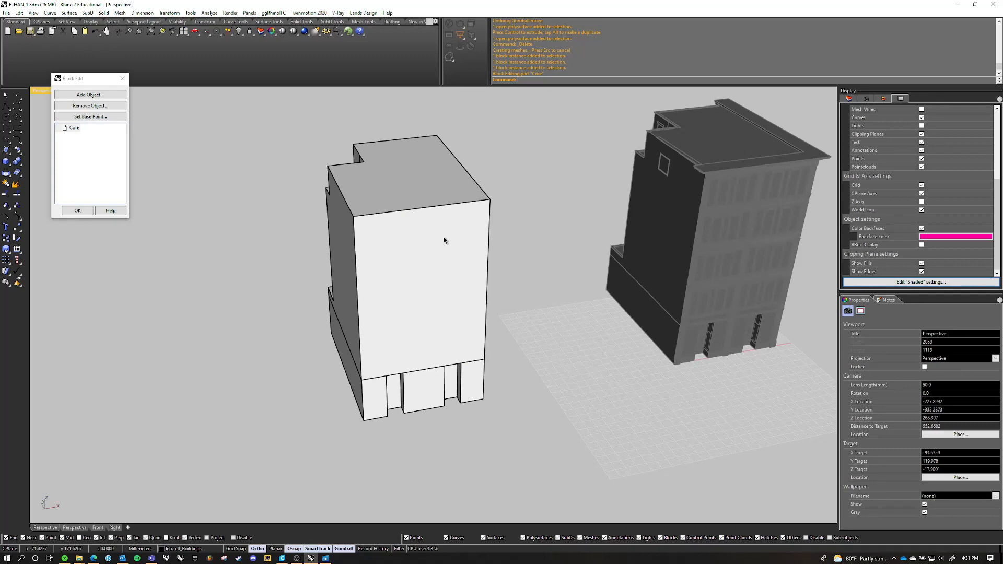
Duplicate the border of the solid's top roof face with DupFaceBorder
{"action": "type", "text": "upFaceBorder"}
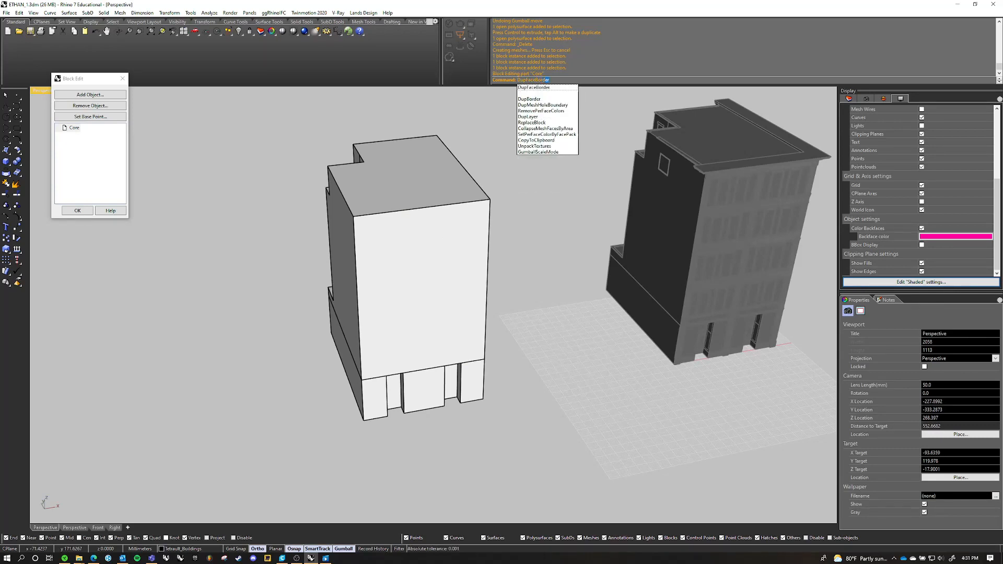
{"action": "key", "text": "Return"}
{"action": "right_click_drag", "start_coordinate": [478, 248], "coordinate": [427, 344]}
{"action": "left_click", "coordinate": [426, 283]}
{"action": "right_click_drag", "start_coordinate": [426, 282], "coordinate": [433, 219]}
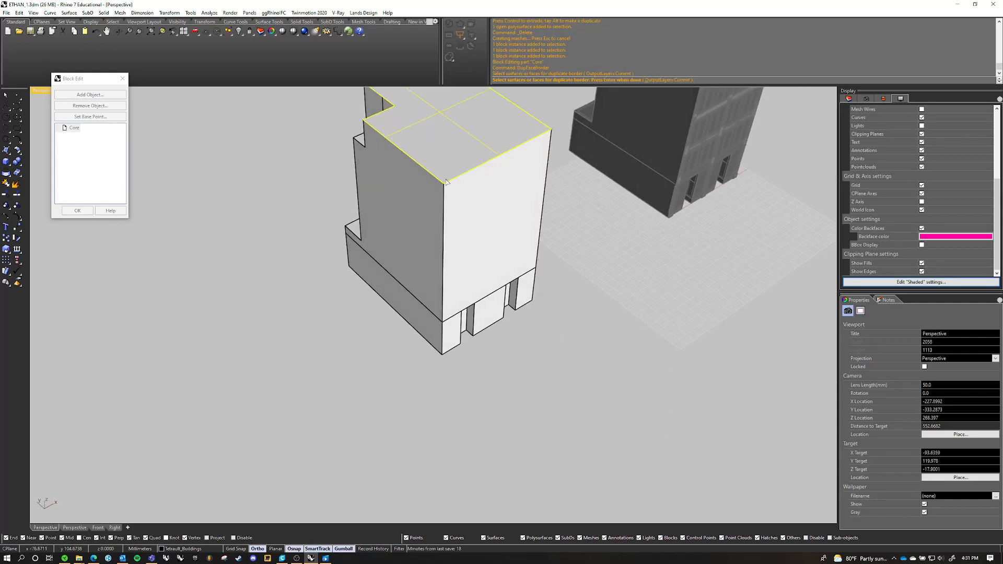
{"action": "right_click_drag", "start_coordinate": [438, 167], "coordinate": [434, 228]}
{"action": "key", "text": "Return"}
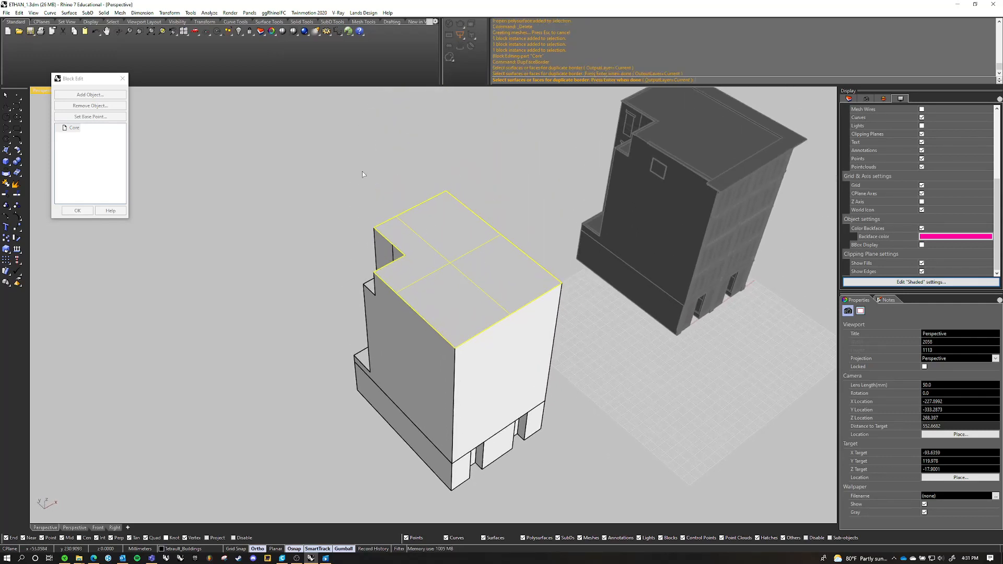
Offset the duplicated roof border 4 mm inward
{"action": "scroll", "coordinate": [429, 243], "scroll_direction": "down", "scroll_amount": 3}
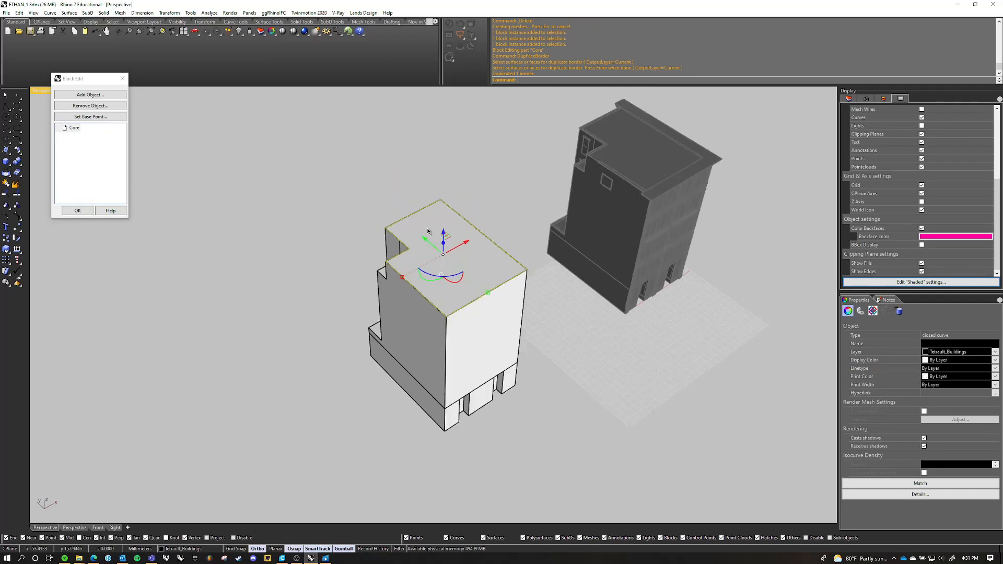
{"action": "mouse_move", "coordinate": [427, 230]}
{"action": "right_mouse_down"}
{"action": "mouse_move", "coordinate": [329, 189]}
{"action": "mouse_move", "coordinate": [416, 237]}
{"action": "right_mouse_up"}
{"action": "scroll", "coordinate": [415, 238], "scroll_direction": "up", "scroll_amount": 5}
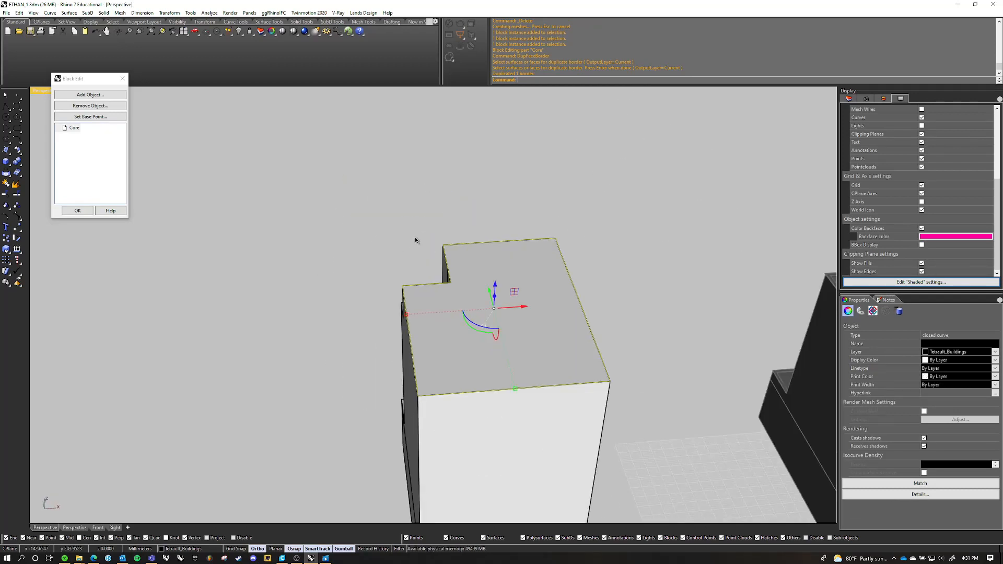
{"action": "type", "text": "Offset"}
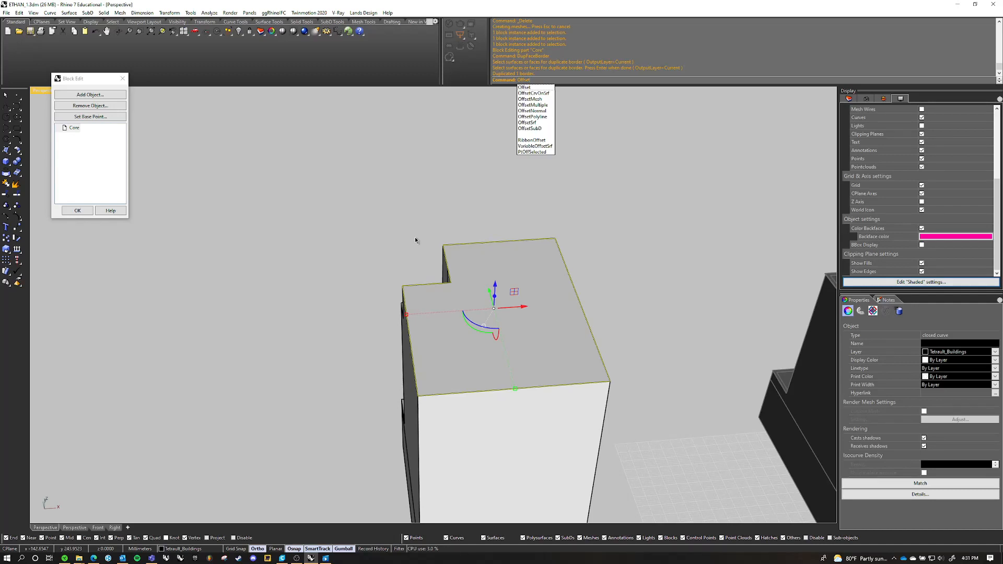
{"action": "key", "text": "Return"}
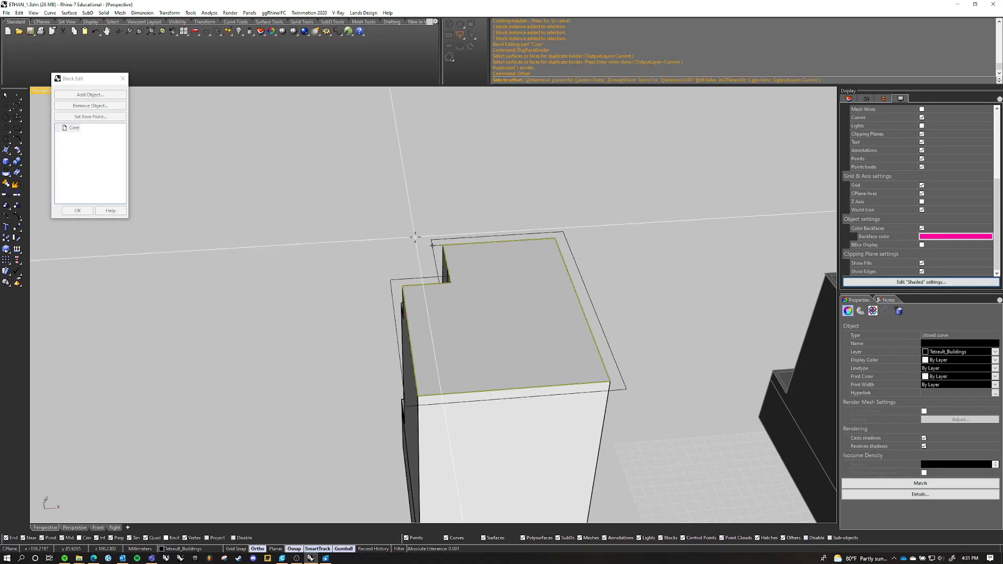
{"action": "type", "text": "4mm"}
{"action": "key", "text": "Return"}
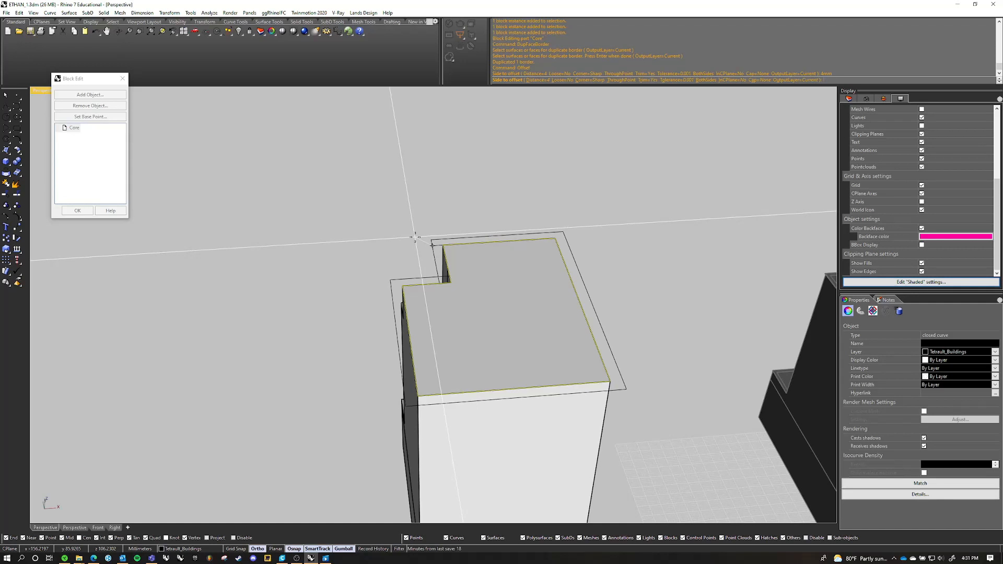
{"action": "left_click", "coordinate": [485, 273]}
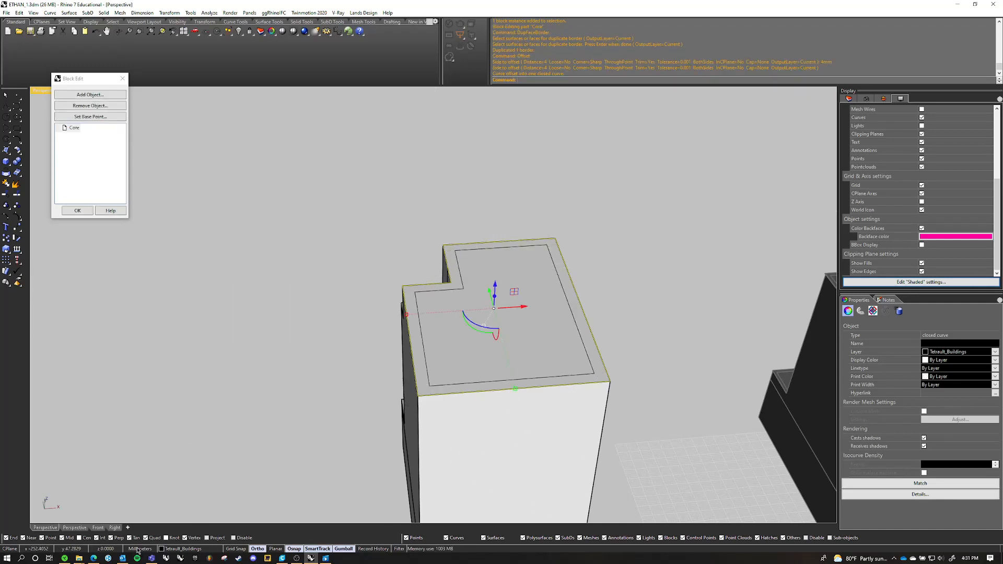
Raise the inner offset curve vertically so it sits above the roof face
{"action": "scroll", "coordinate": [498, 246], "scroll_direction": "up", "scroll_amount": 2}
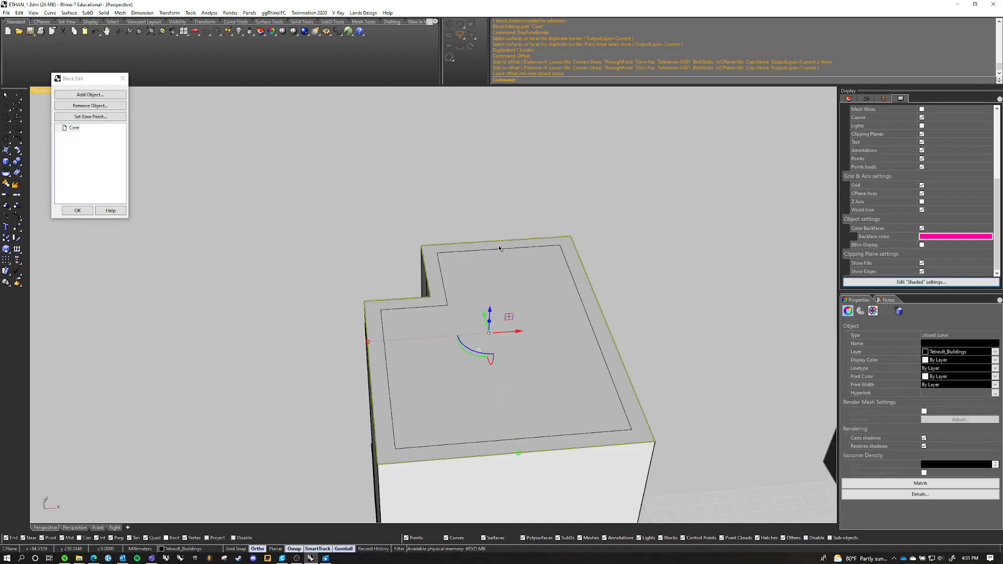
{"action": "left_click", "coordinate": [485, 250]}
{"action": "left_click", "coordinate": [509, 276]}
{"action": "scroll", "coordinate": [509, 296], "scroll_direction": "down", "scroll_amount": 3}
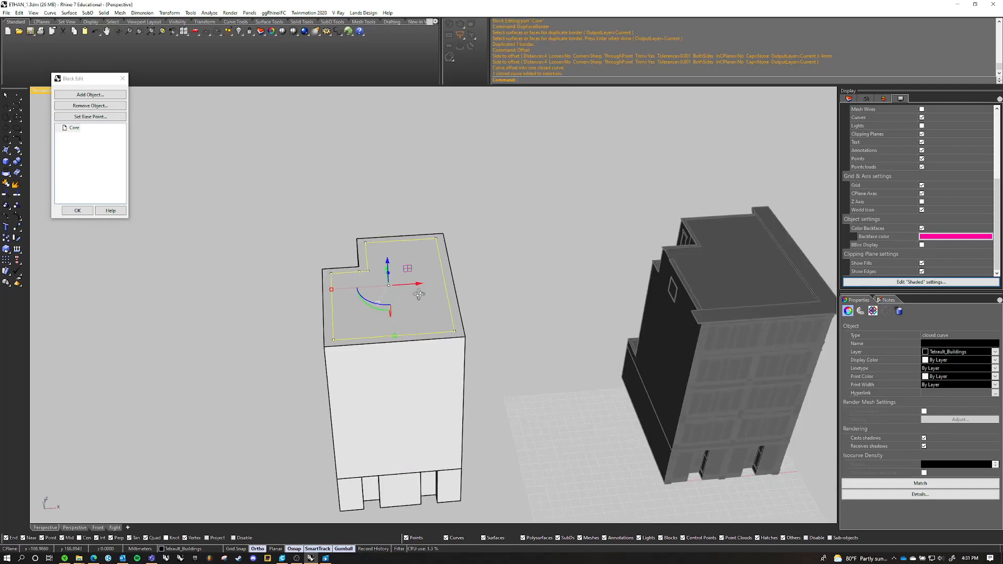
{"action": "right_click_drag", "start_coordinate": [509, 296], "coordinate": [470, 268]}
{"action": "left_click_drag", "start_coordinate": [523, 144], "coordinate": [523, 129]}
{"action": "right_click_drag", "start_coordinate": [525, 144], "coordinate": [473, 134], "text": "shift"}
Extrude the raised inner offset curve downward as a closed solid passing through the full height of the Core building
{"action": "scroll", "coordinate": [473, 137], "scroll_direction": "up", "scroll_amount": 3}
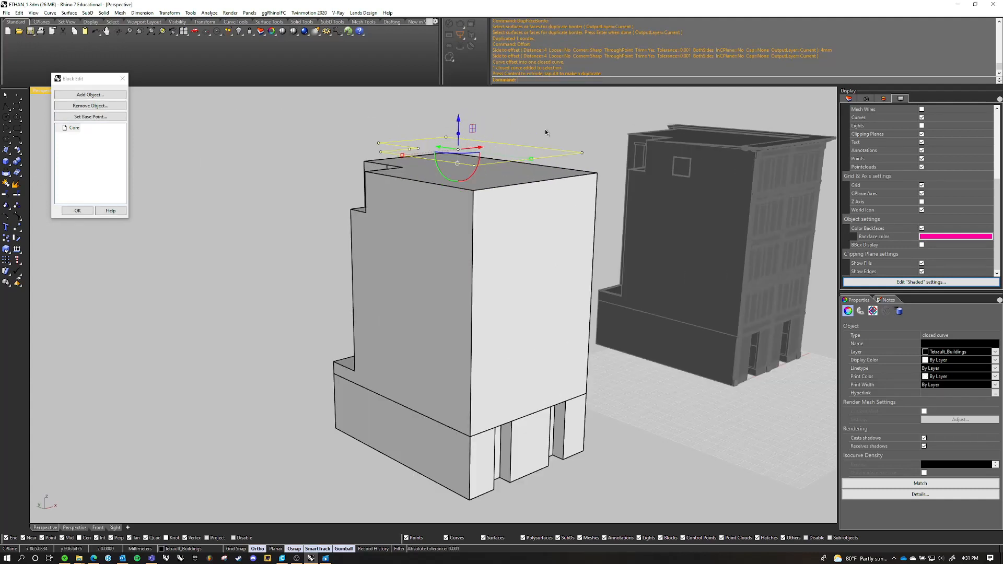
{"action": "type", "text": "extrudeCrv"}
{"action": "key", "text": "Return"}
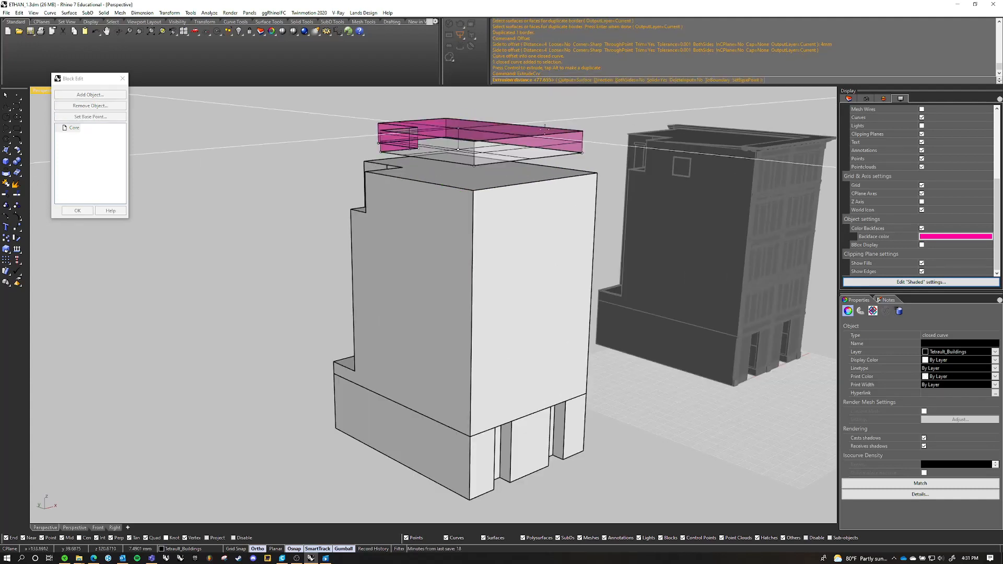
{"action": "scroll", "coordinate": [542, 133], "scroll_direction": "down", "scroll_amount": 5}
{"action": "left_click", "coordinate": [511, 319]}
{"action": "scroll", "coordinate": [519, 206], "scroll_direction": "down", "scroll_amount": 5}
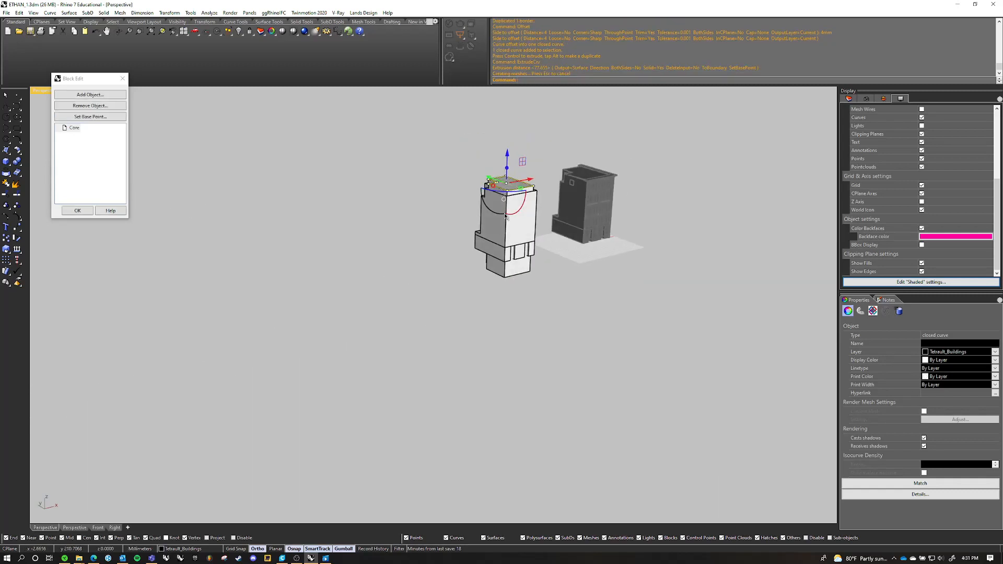
{"action": "scroll", "coordinate": [523, 196], "scroll_direction": "up", "scroll_amount": 6}
{"action": "left_click", "coordinate": [525, 185]}
{"action": "right_click_drag", "start_coordinate": [524, 185], "coordinate": [554, 189]}
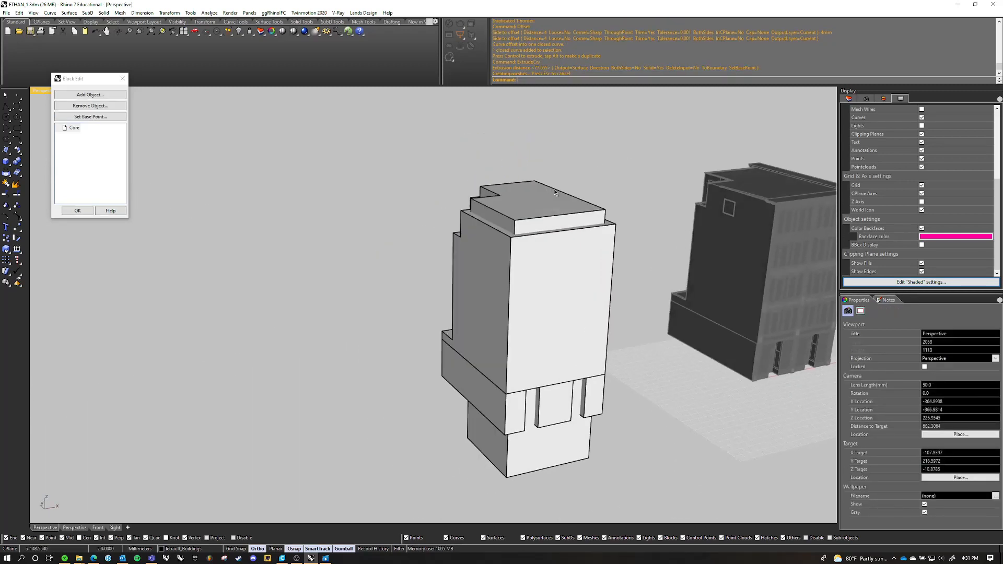
Try to lower the extruded cutting solid so its top sits close to the roof face
{"action": "right_click_drag", "start_coordinate": [613, 231], "coordinate": [591, 142]}
{"action": "left_click", "coordinate": [525, 195]}
{"action": "left_click", "coordinate": [574, 170]}
{"action": "scroll", "coordinate": [525, 203], "scroll_direction": "up", "scroll_amount": 5}
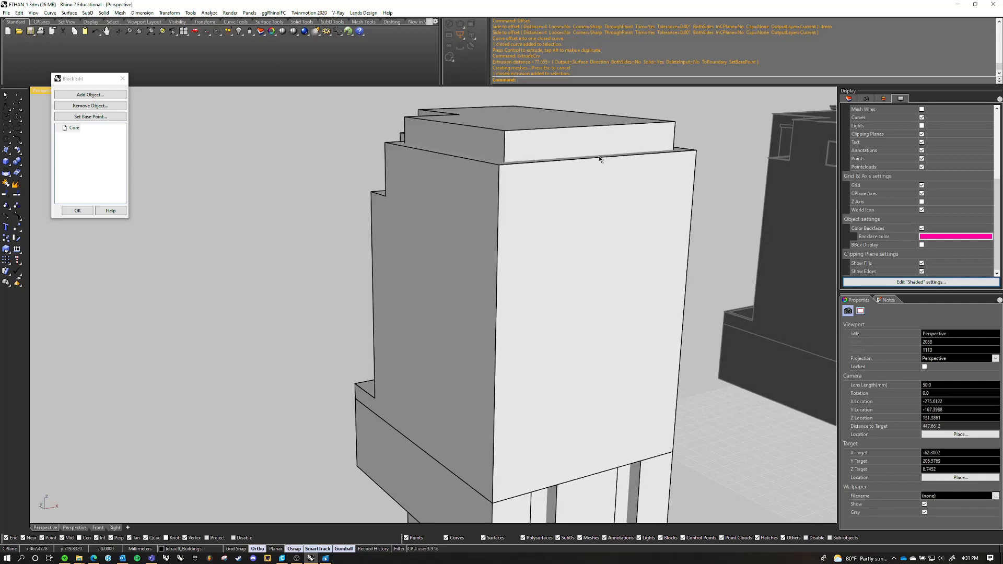
{"action": "left_click", "coordinate": [528, 137]}
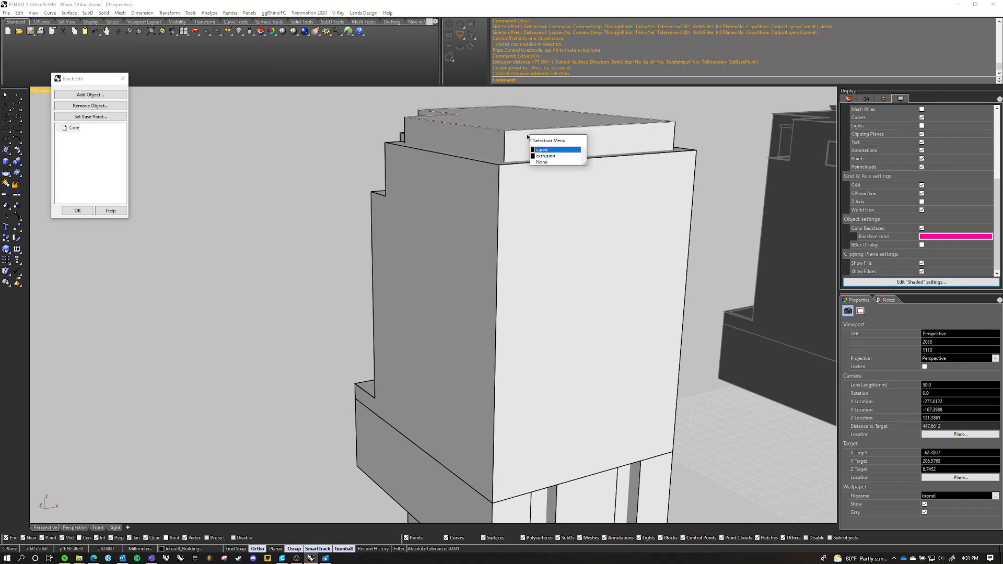
{"action": "left_click", "coordinate": [544, 155]}
{"action": "left_click_drag", "start_coordinate": [504, 333], "coordinate": [506, 358]}
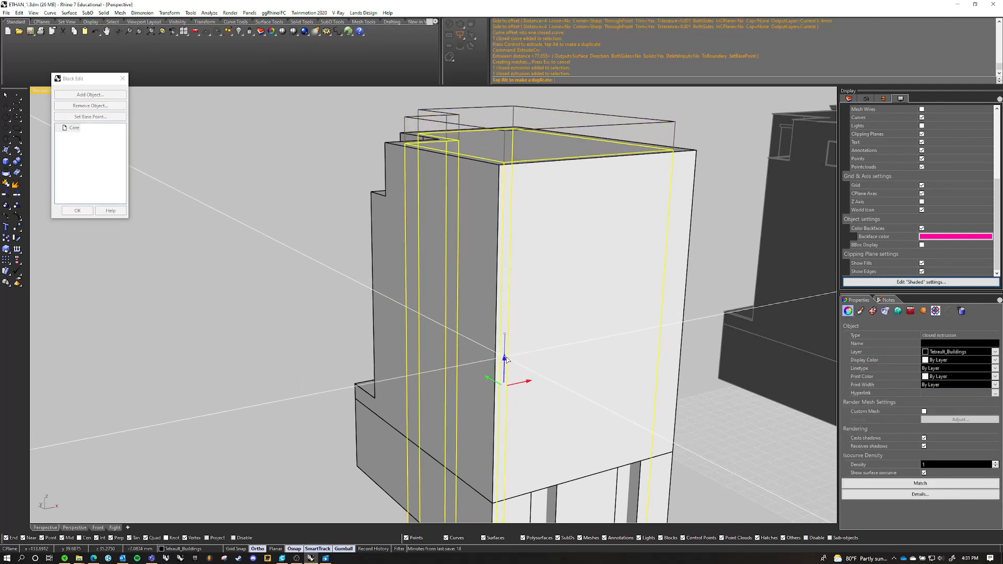
{"action": "key", "text": "Escape"}
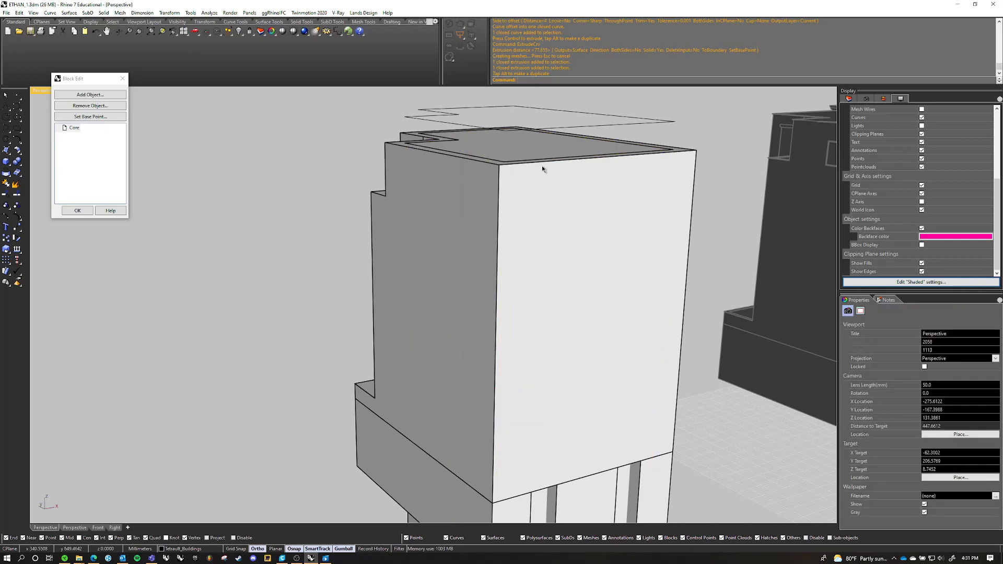
{"action": "key", "text": "Escape"}
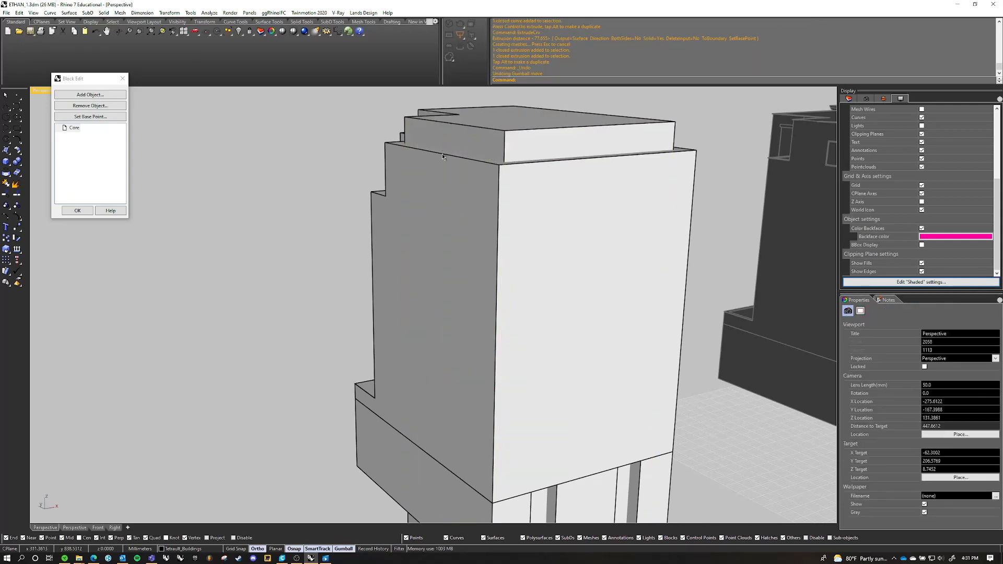
Subtract the extruded solid from the building's upper volume with BooleanDifference, keeping the cutting solid
{"action": "scroll", "coordinate": [405, 172], "scroll_direction": "down", "scroll_amount": 6}
{"action": "right_click_drag", "start_coordinate": [442, 154], "coordinate": [459, 250]}
{"action": "left_click", "coordinate": [459, 250]}
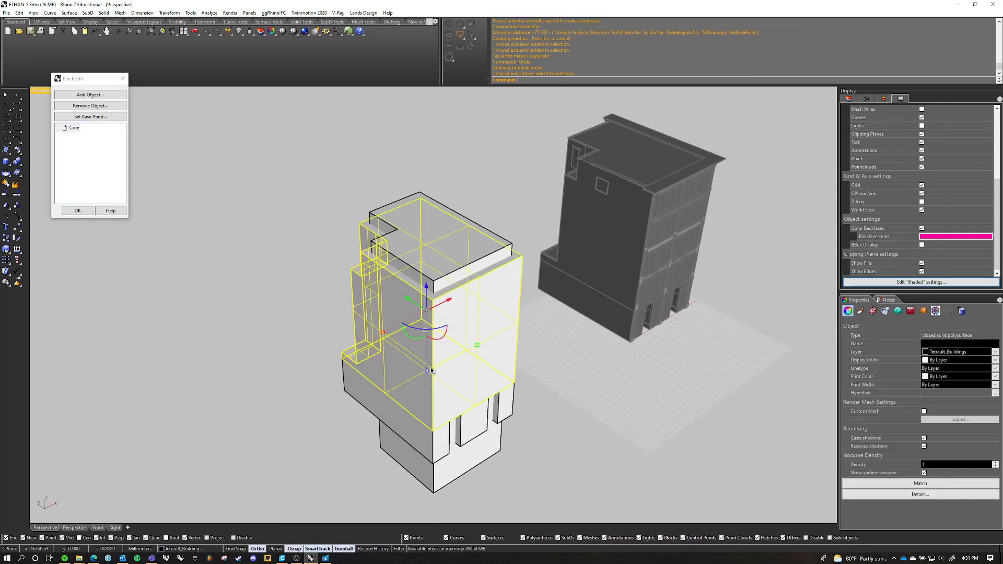
{"action": "type", "text": "boo"}
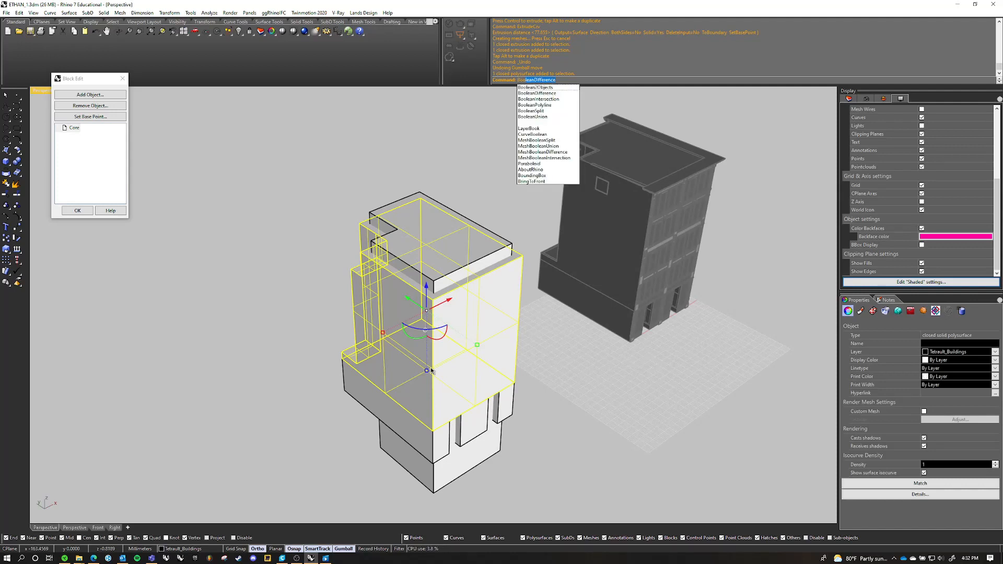
{"action": "key", "text": "Return"}
{"action": "left_click", "coordinate": [428, 225]}
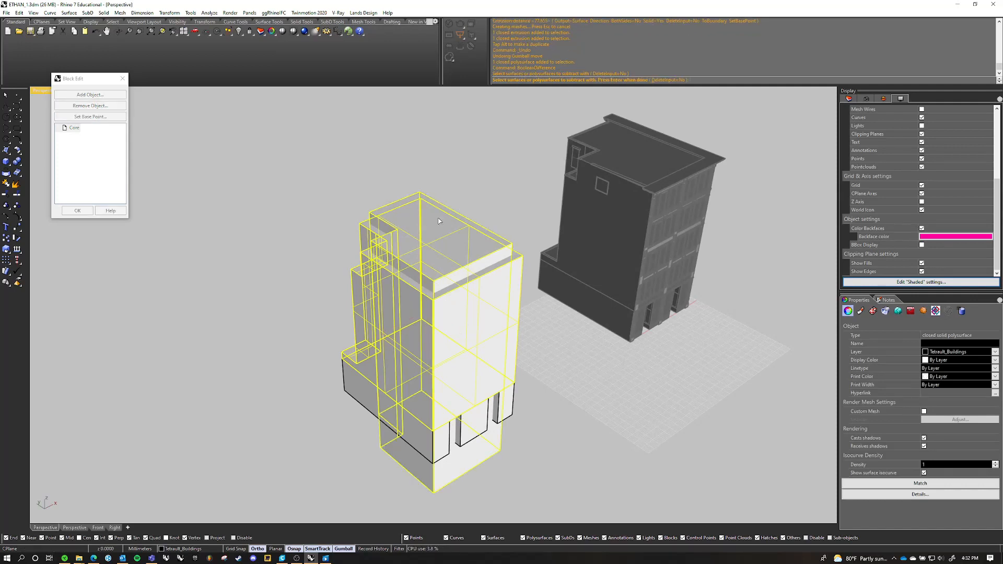
{"action": "key", "text": "Return"}
Delete the leftover cutting extrusion and the raised offset curve above the roof
{"action": "left_click", "coordinate": [420, 242]}
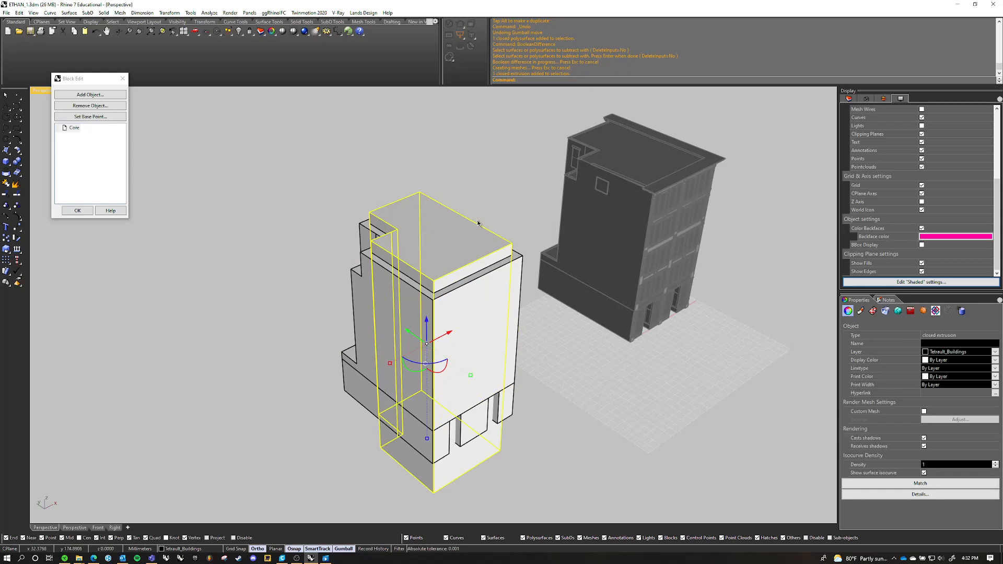
{"action": "key", "text": "Delete"}
{"action": "left_click", "coordinate": [462, 218]}
{"action": "key", "text": "Delete"}
Join the hollowed upper volume and the base volume into one solid with BooleanUnion
{"action": "right_click_drag", "start_coordinate": [475, 218], "coordinate": [473, 265]}
{"action": "left_click", "coordinate": [499, 243]}
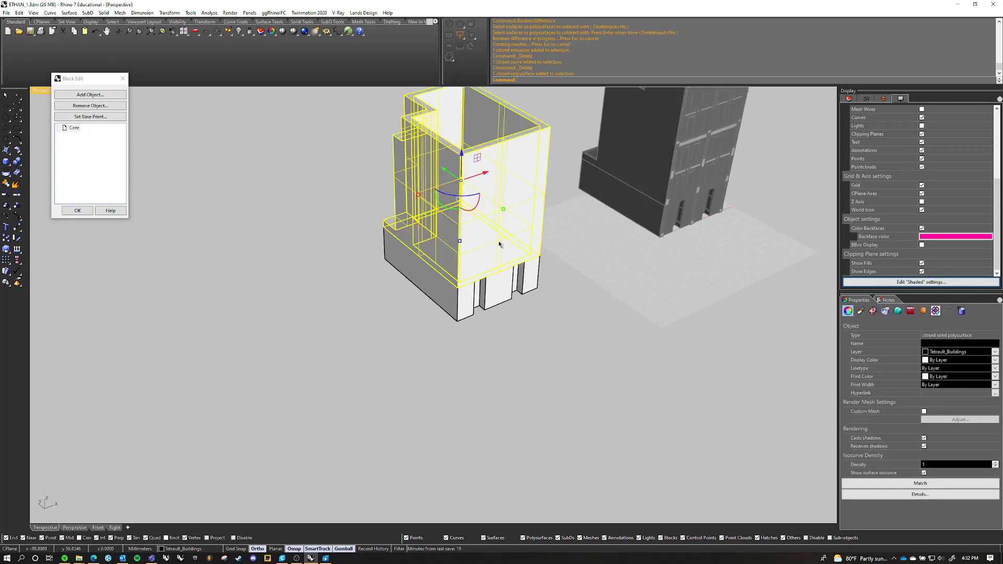
{"action": "left_click", "coordinate": [500, 298]}
{"action": "left_click", "coordinate": [501, 214], "text": "shift"}
{"action": "type", "text": "BooleanUnion"}
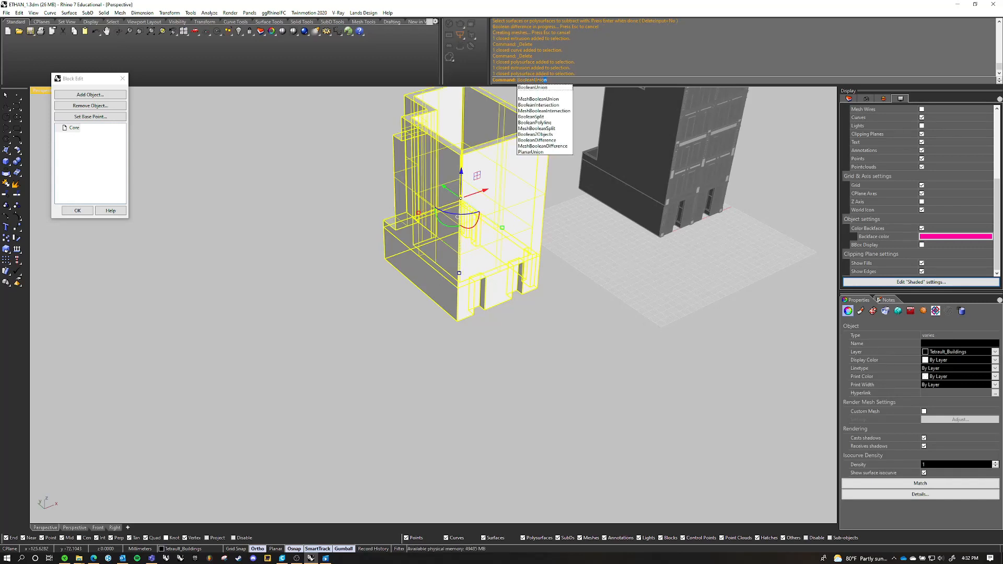
{"action": "key", "text": "Return"}
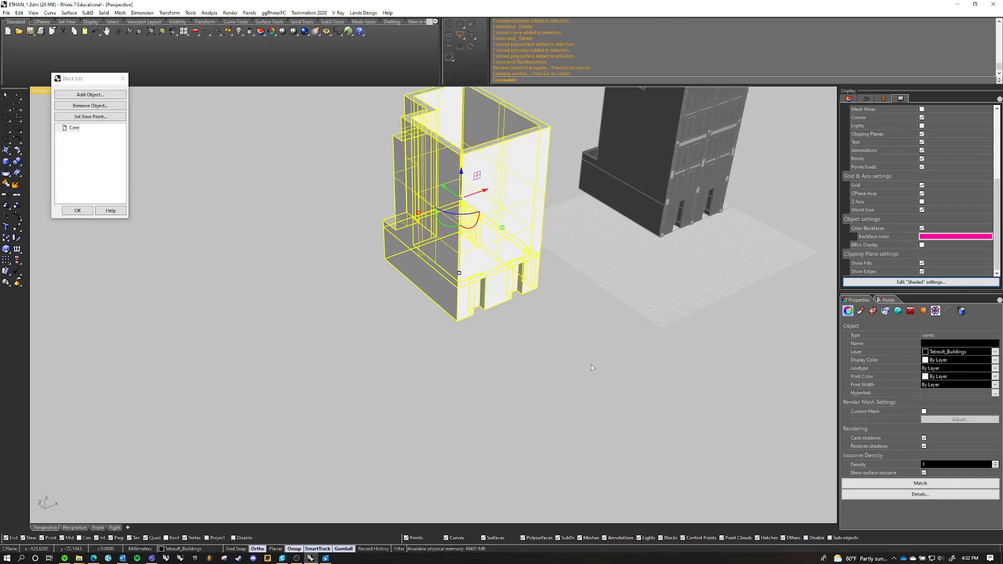
{"action": "left_click", "coordinate": [471, 308]}
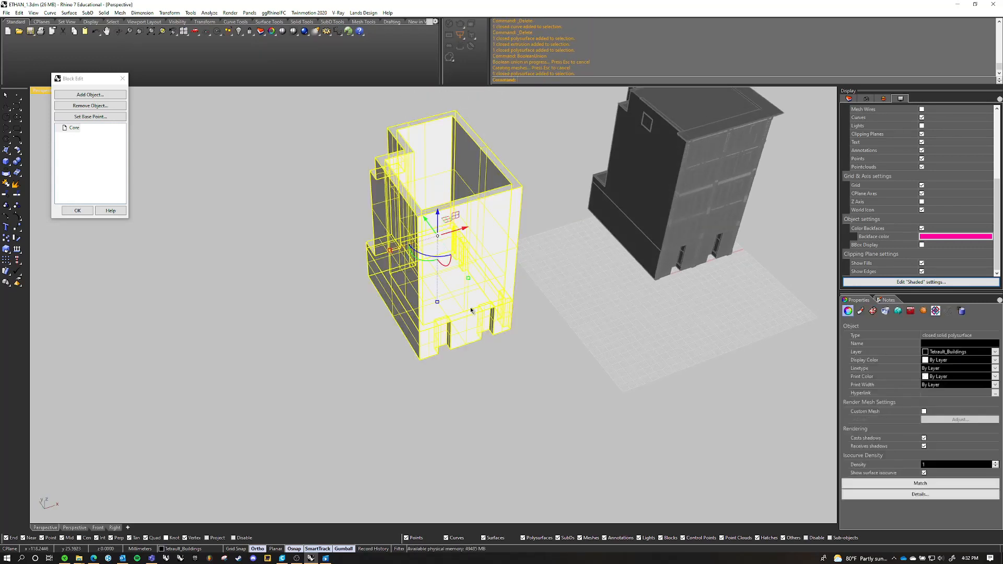
{"action": "left_click", "coordinate": [535, 180]}
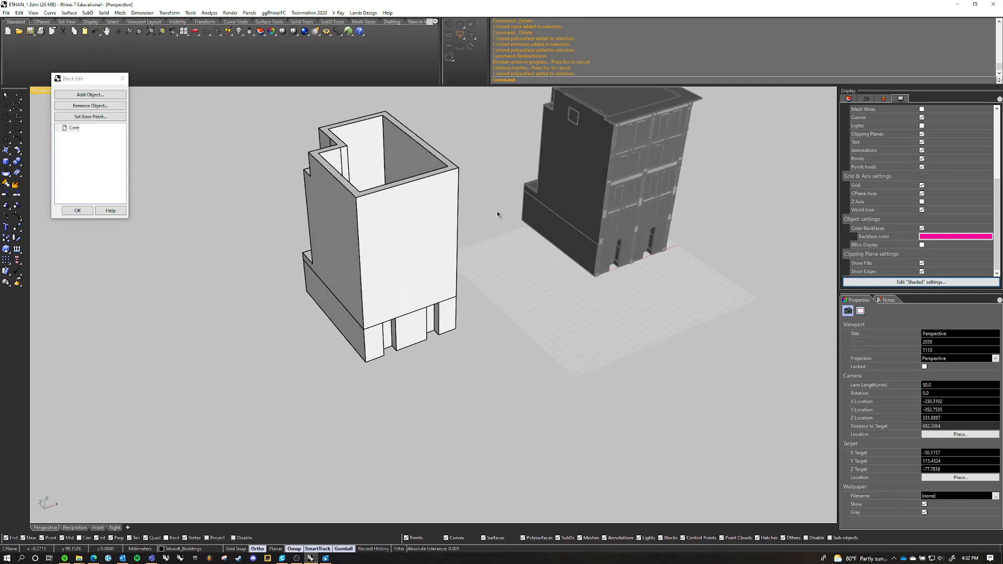
Finish editing the Core block and keep the hollowed solid
{"action": "left_click", "coordinate": [85, 212]}
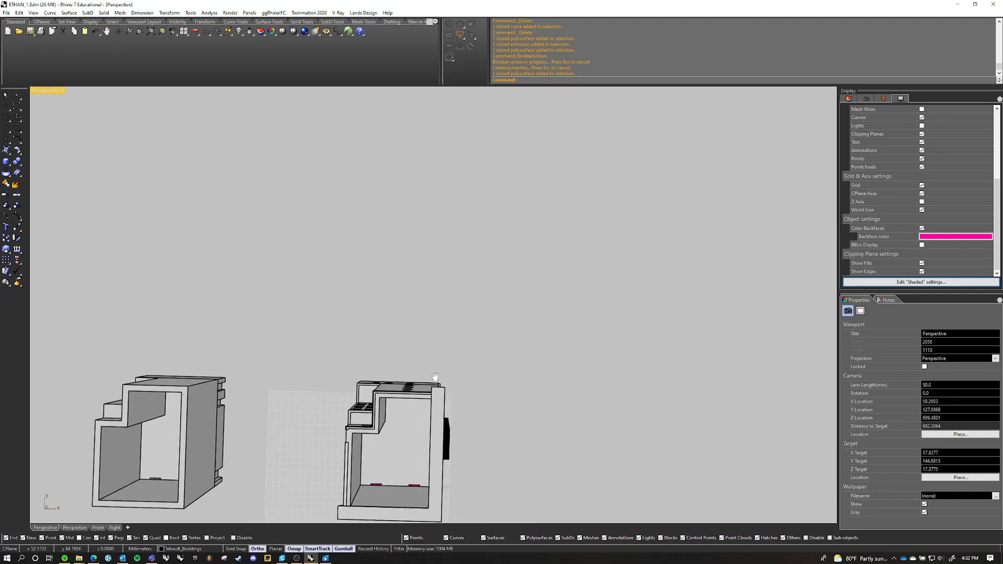
{"action": "scroll", "coordinate": [425, 383], "scroll_direction": "up", "scroll_amount": 4}
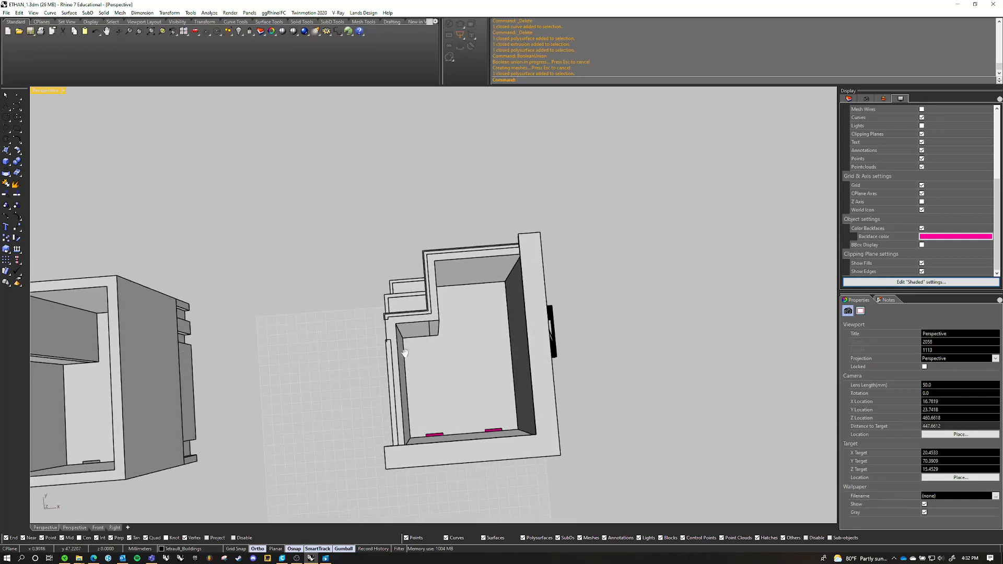